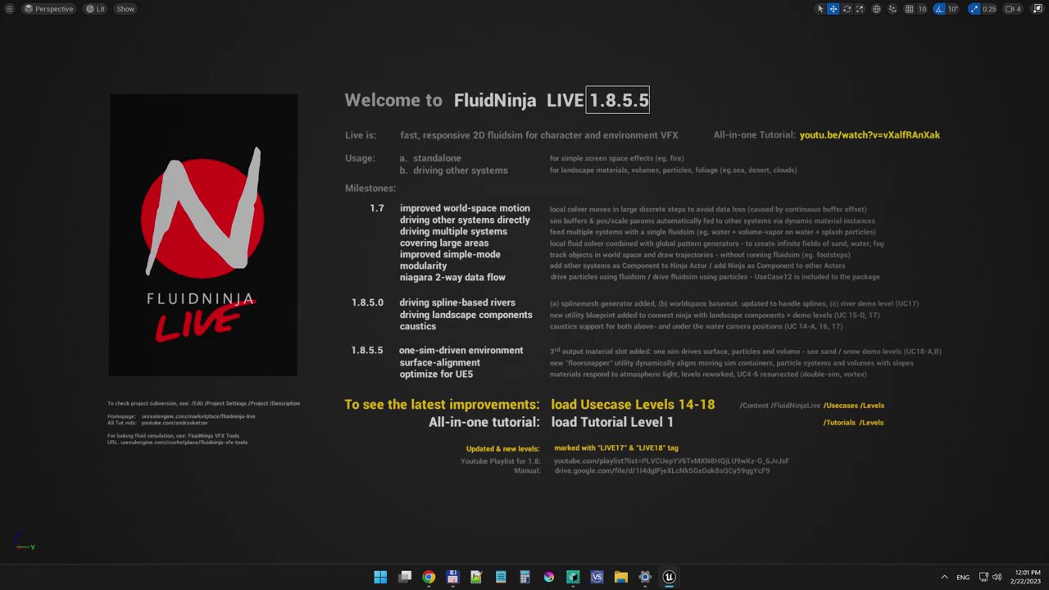
Examine the version title and the 1.8.5.5 milestone entries on the welcome board, including the sand/snow and UE5 notes.
{"action": "left_click_drag", "start_coordinate": [586, 86], "coordinate": [654, 113], "text": "ctrl+alt"}
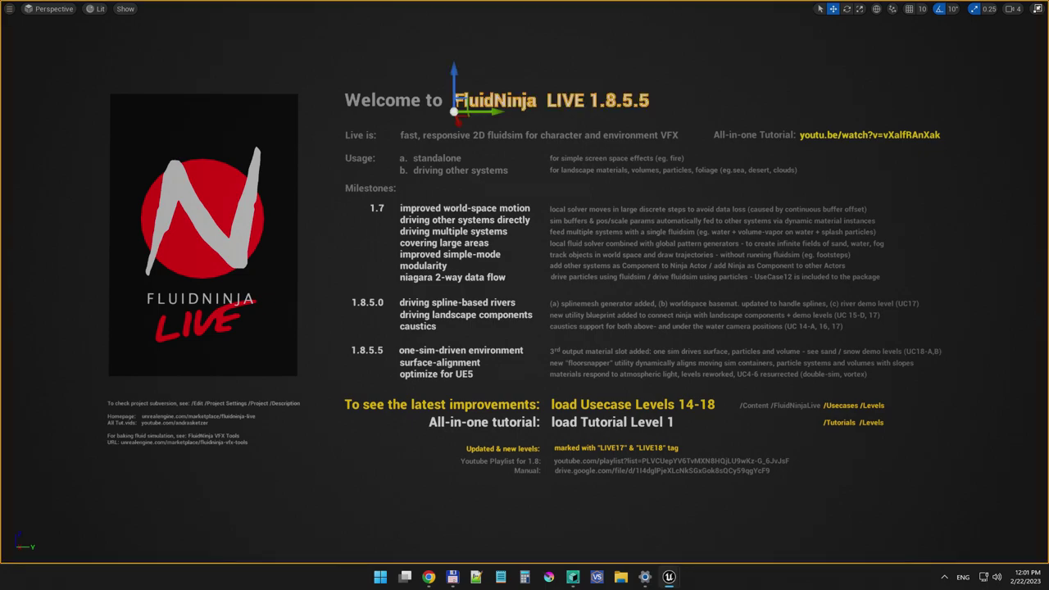
{"action": "key", "text": "Escape"}
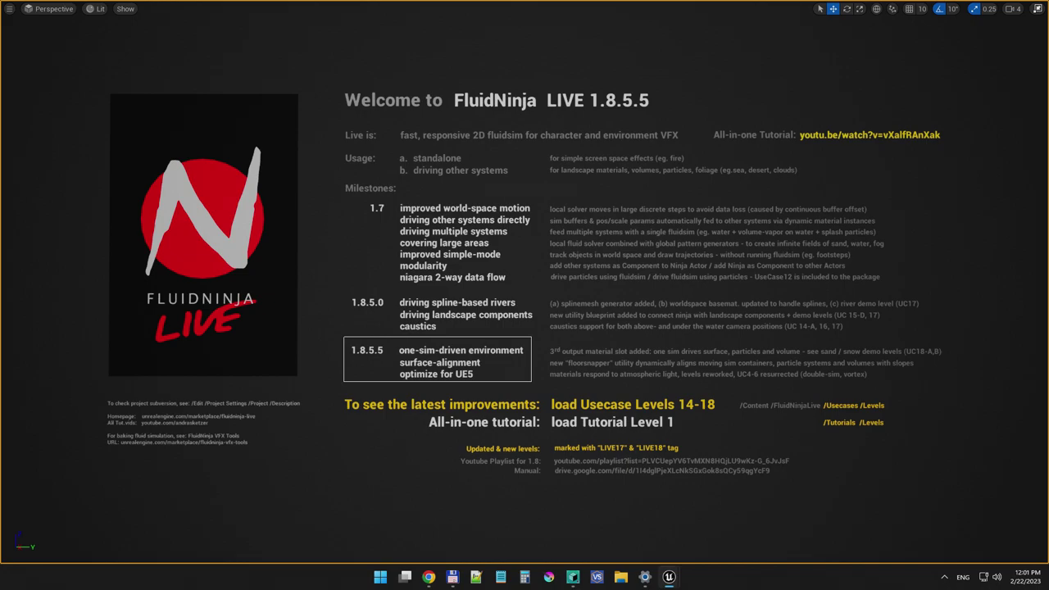
{"action": "left_click_drag", "start_coordinate": [344, 337], "coordinate": [531, 382], "text": "ctrl+alt"}
{"action": "key", "text": "Escape"}
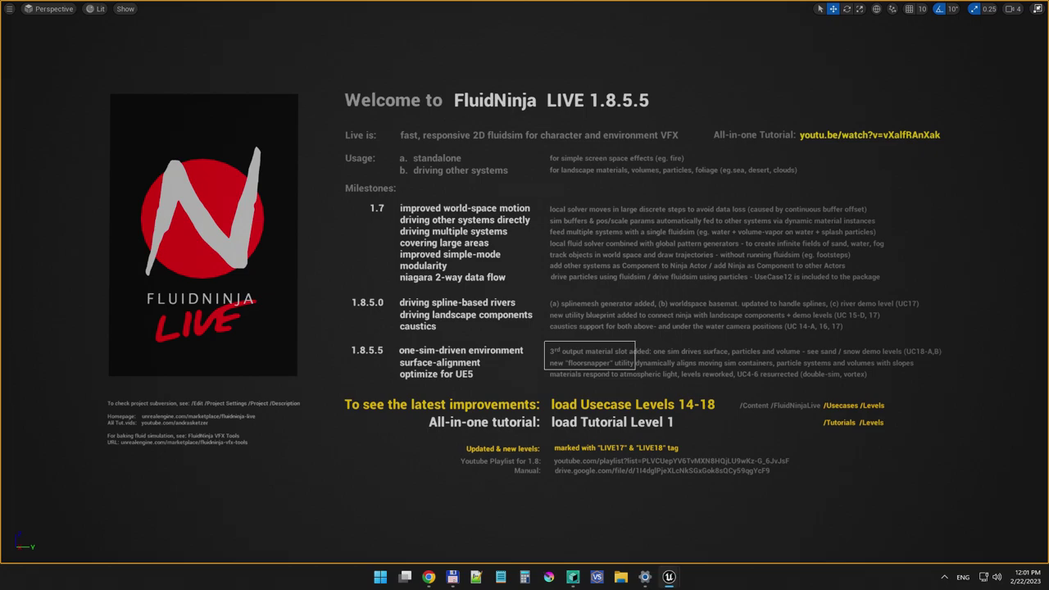
{"action": "left_click_drag", "start_coordinate": [544, 341], "coordinate": [635, 370], "text": "ctrl+alt"}
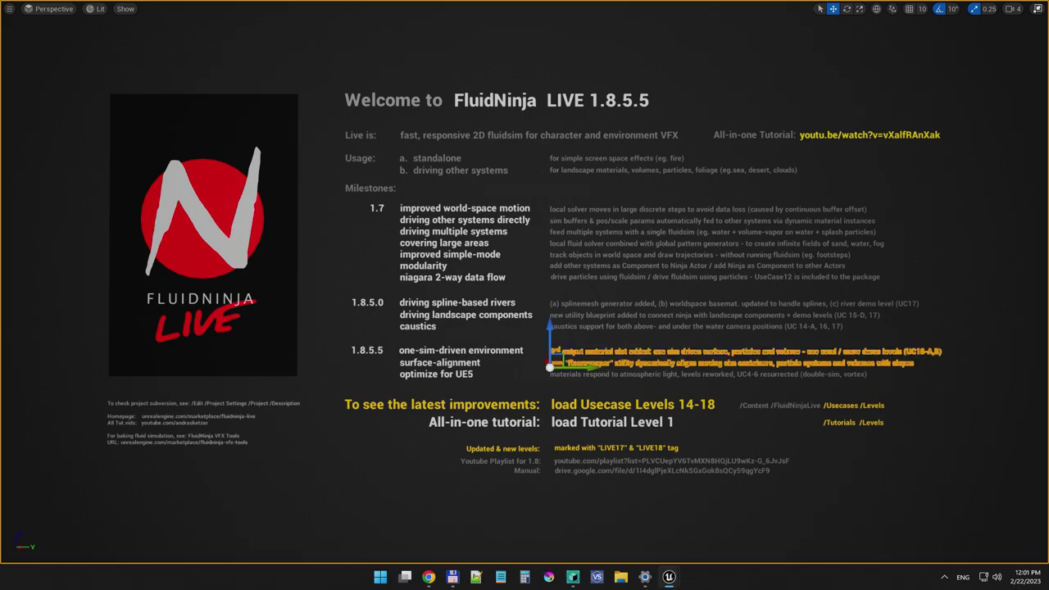
{"action": "key", "text": "Escape"}
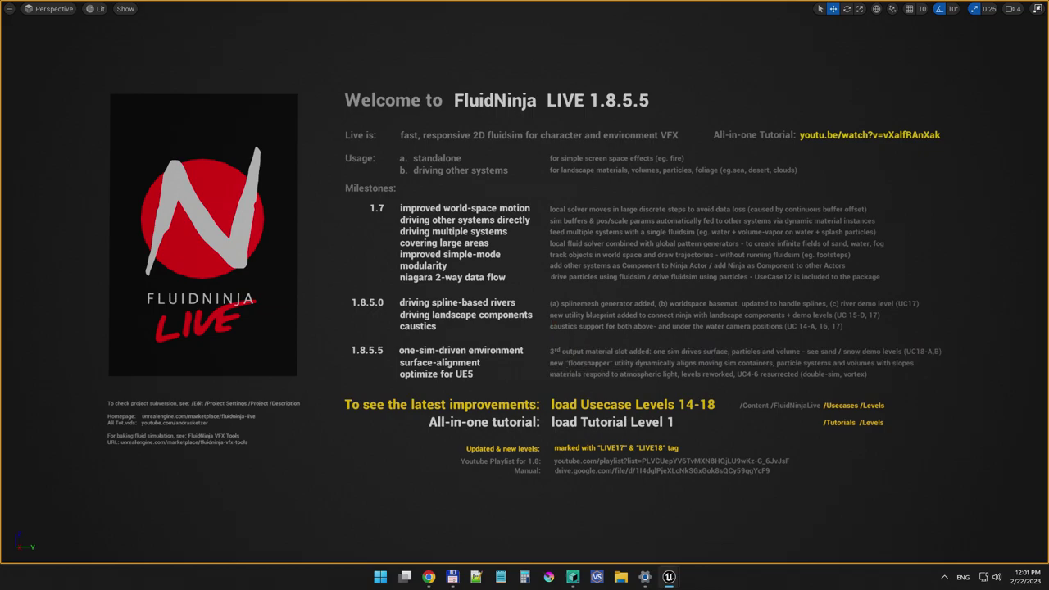
{"action": "left_click_drag", "start_coordinate": [804, 345], "coordinate": [944, 357], "text": "ctrl+alt"}
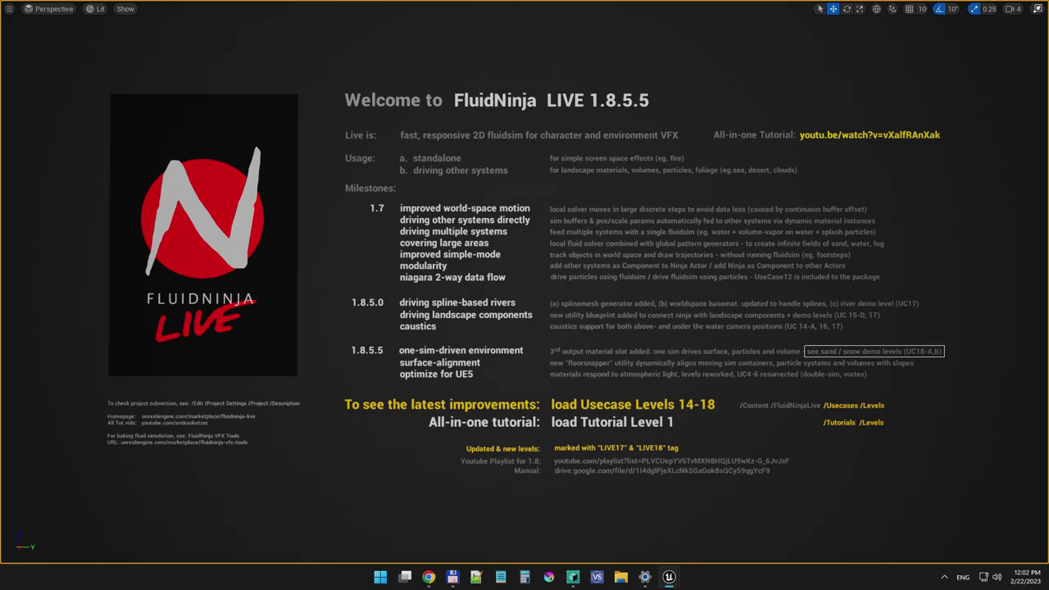
{"action": "left_click_drag", "start_coordinate": [944, 358], "coordinate": [941, 345], "text": "ctrl+alt"}
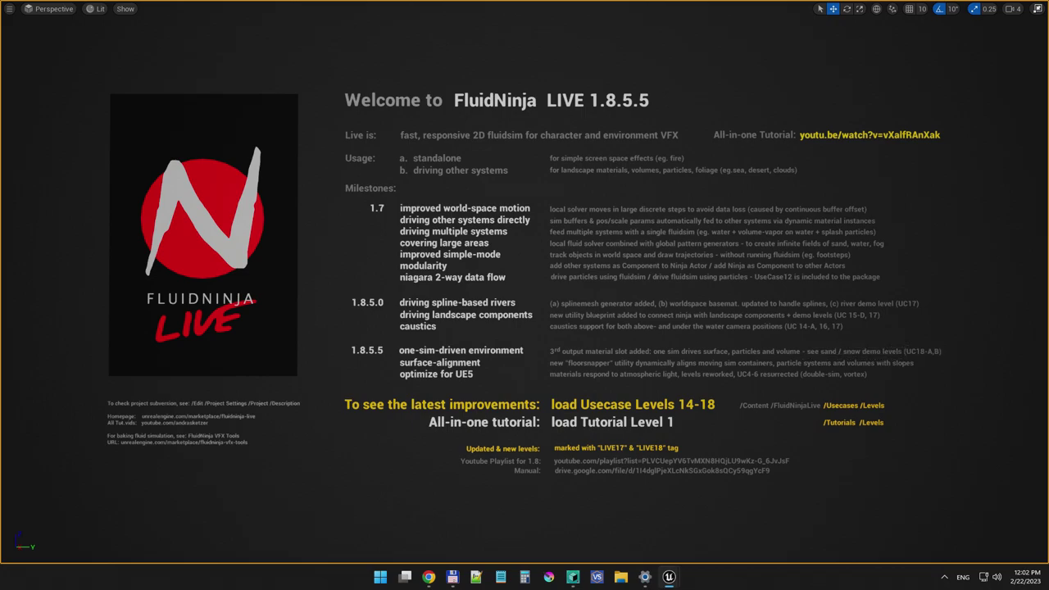
{"action": "left_click_drag", "start_coordinate": [394, 369], "coordinate": [680, 381], "text": "ctrl+alt"}
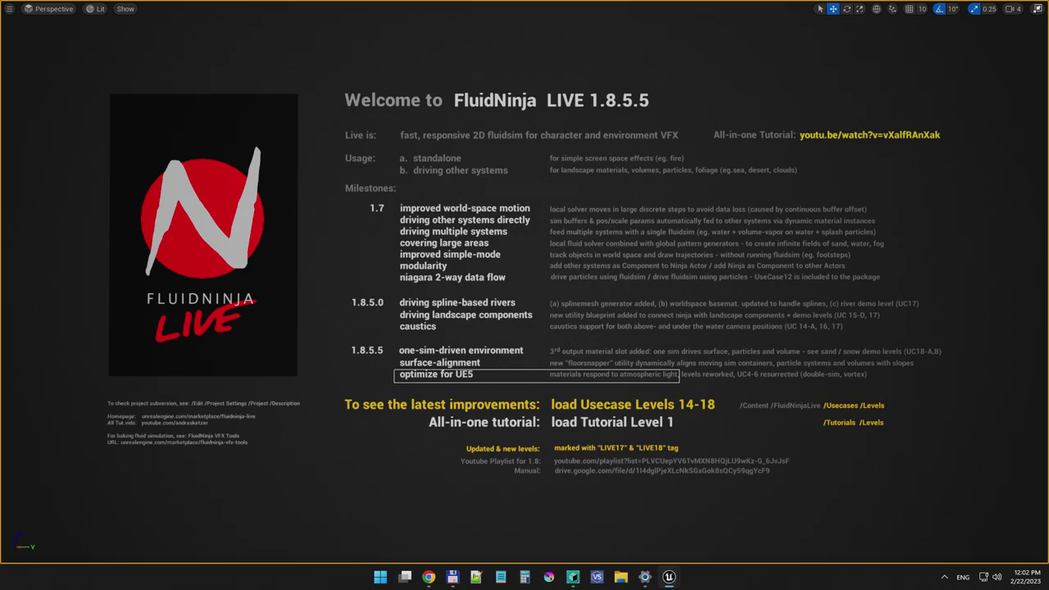
{"action": "left_click_drag", "start_coordinate": [679, 381], "coordinate": [870, 382], "text": "ctrl+alt"}
{"action": "key", "text": "Escape"}
{"action": "key", "text": "Escape"}
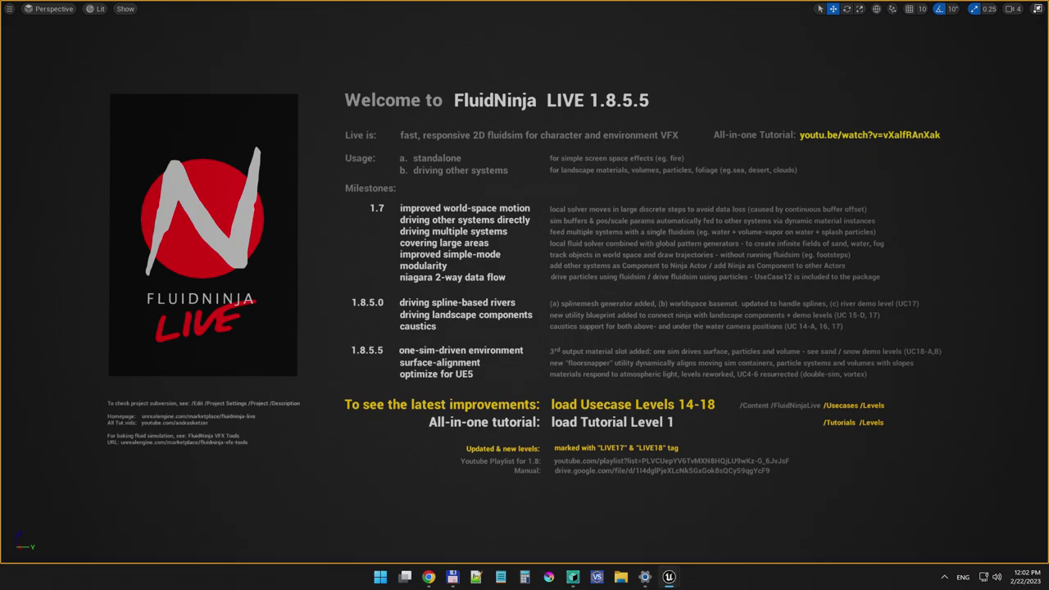
Exit the full-screen viewport and browse the Levels folder inside UseCases to its end.
{"action": "key", "text": "F11"}
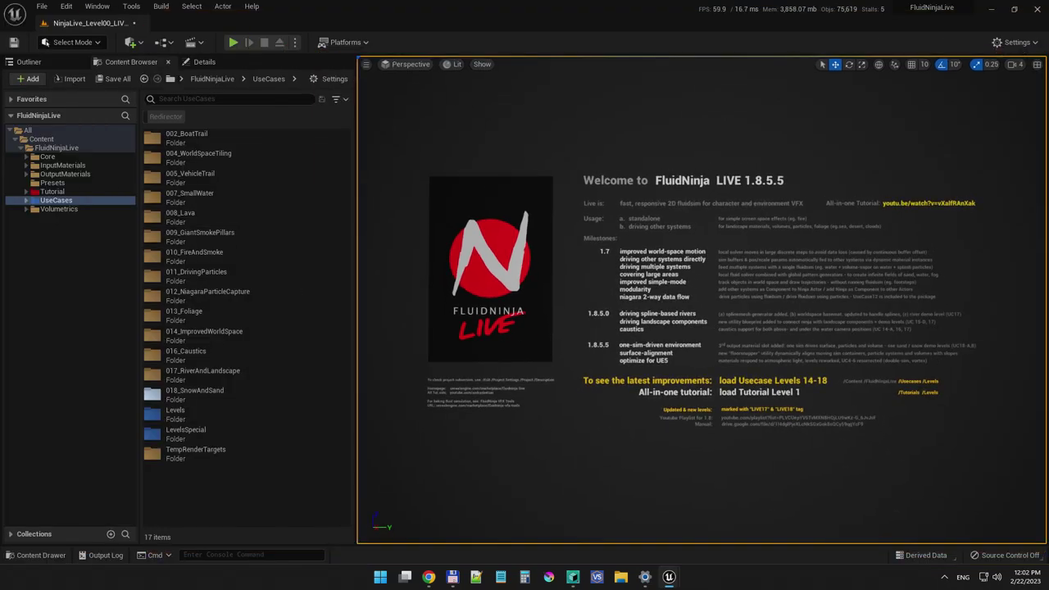
{"action": "left_click", "coordinate": [27, 199]}
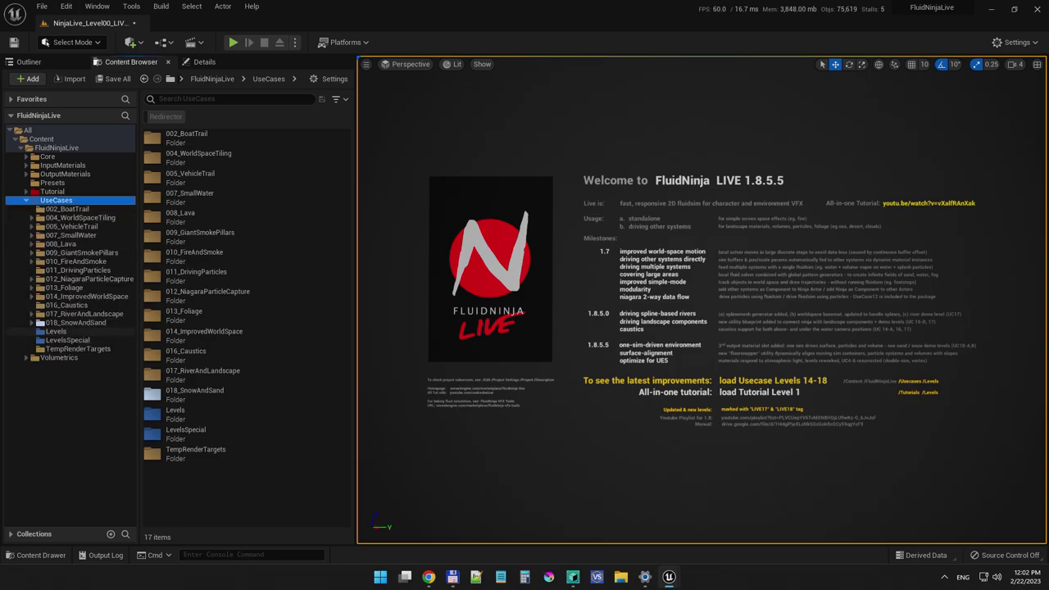
{"action": "left_click", "coordinate": [55, 331]}
{"action": "scroll", "coordinate": [246, 475], "scroll_direction": "down", "scroll_amount": 3}
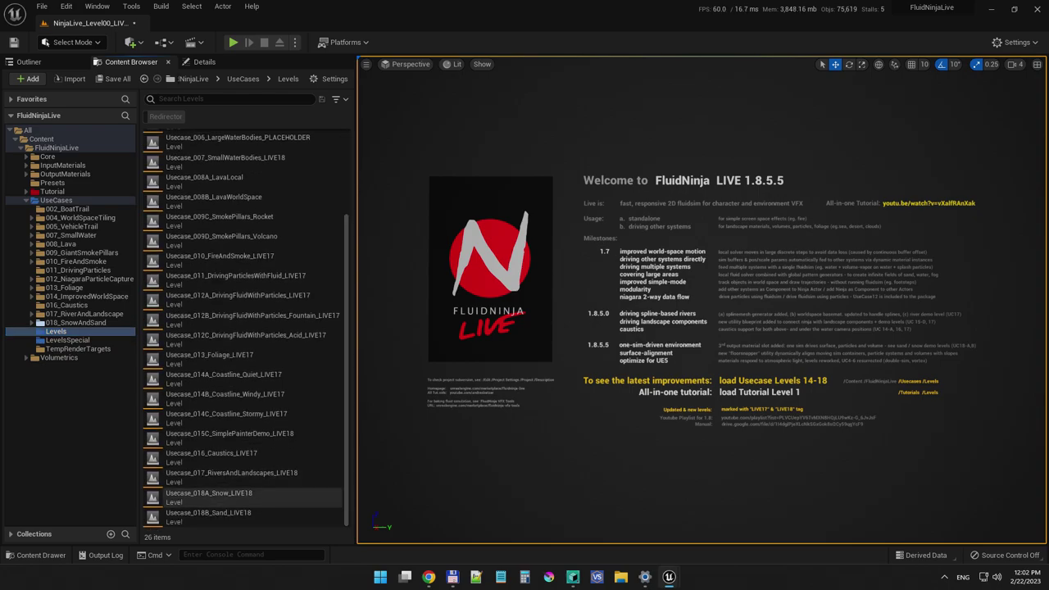
Pick out the LIVE18 levels 018B Sand, 018A Snow, 004A TilingWaves and 004B Vortex together, and 007 SmallWaterBodies on its own.
{"action": "left_click", "coordinate": [209, 516]}
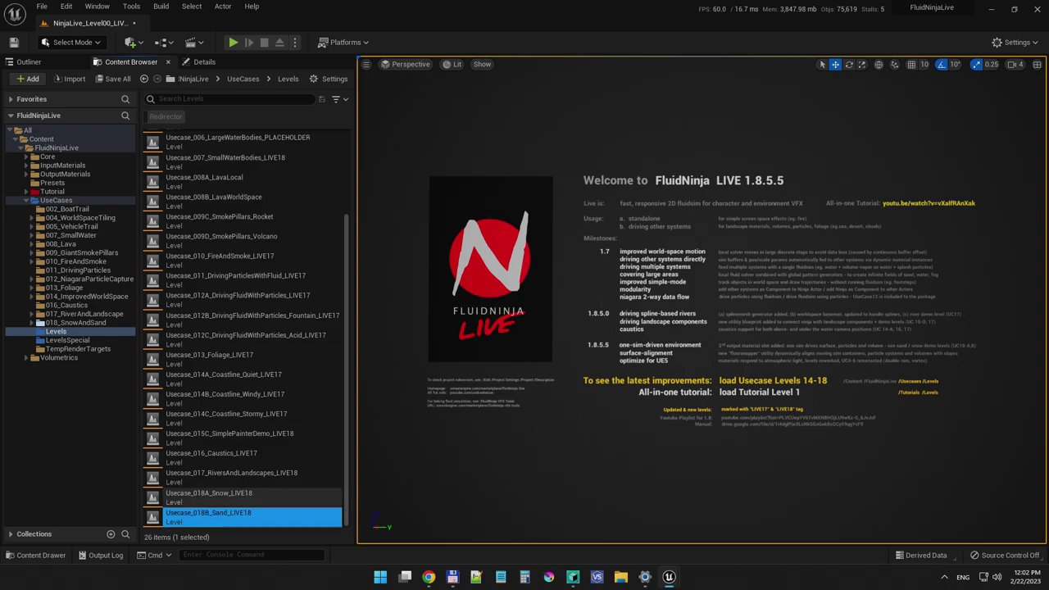
{"action": "left_click", "coordinate": [209, 496], "text": "ctrl"}
{"action": "scroll", "coordinate": [246, 328], "scroll_direction": "up", "scroll_amount": 3}
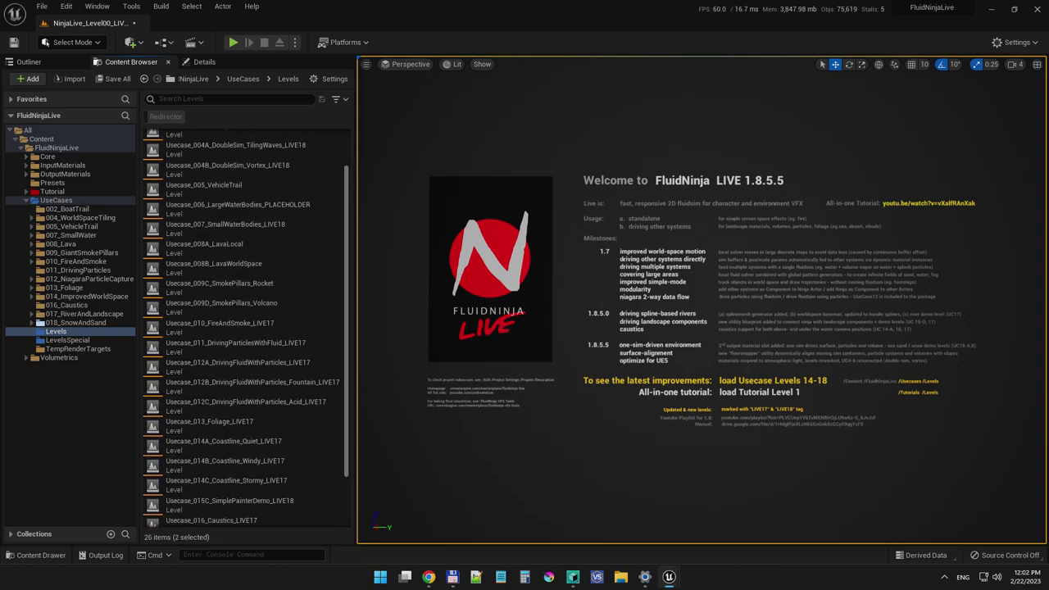
{"action": "left_click", "coordinate": [235, 196], "text": "ctrl"}
{"action": "left_click", "coordinate": [227, 216], "text": "ctrl"}
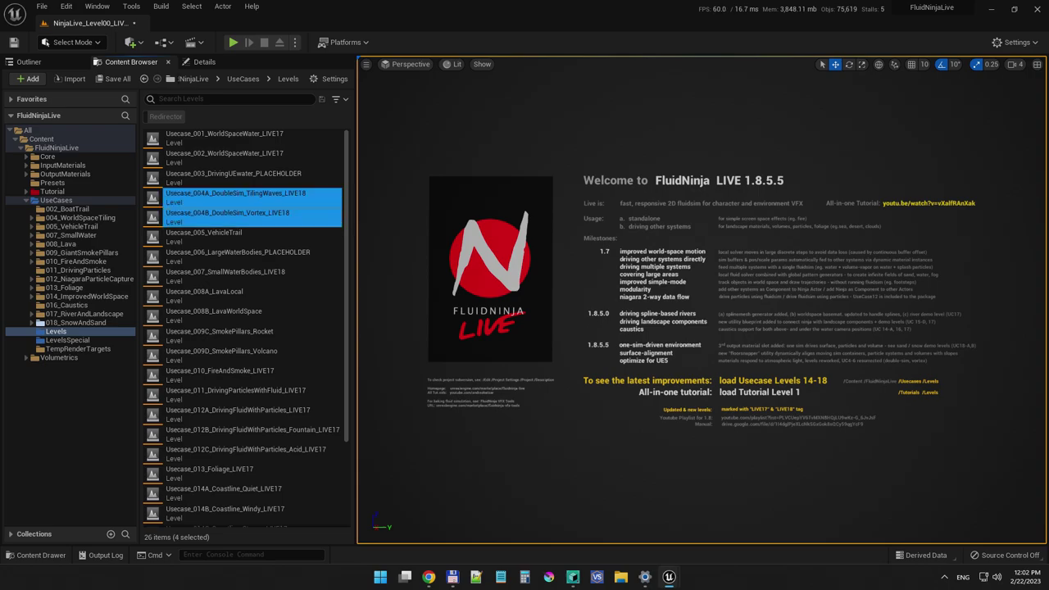
{"action": "scroll", "coordinate": [250, 328], "scroll_direction": "down", "scroll_amount": 1}
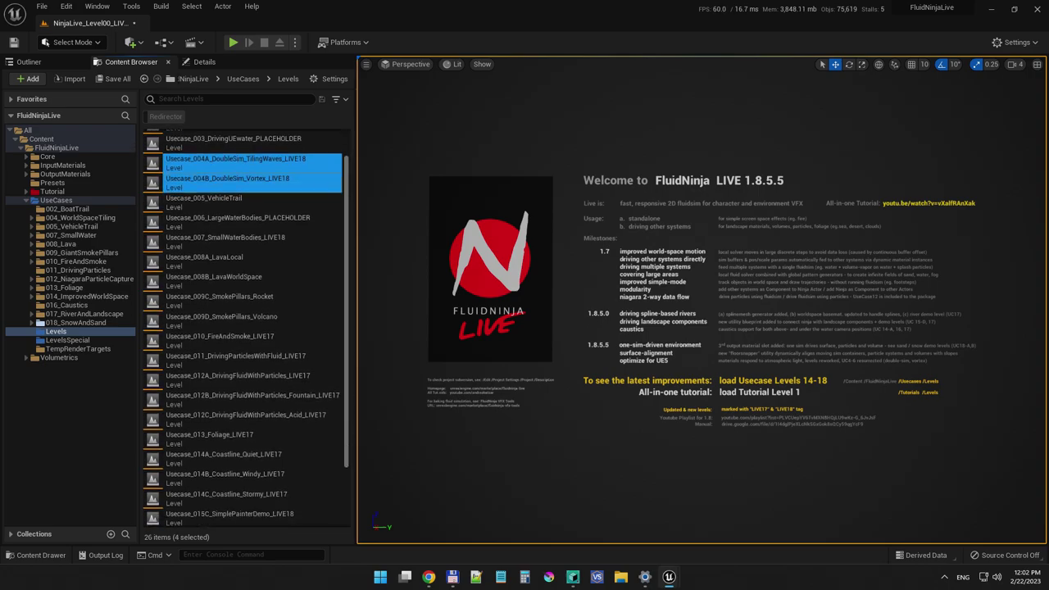
{"action": "left_click", "coordinate": [238, 241]}
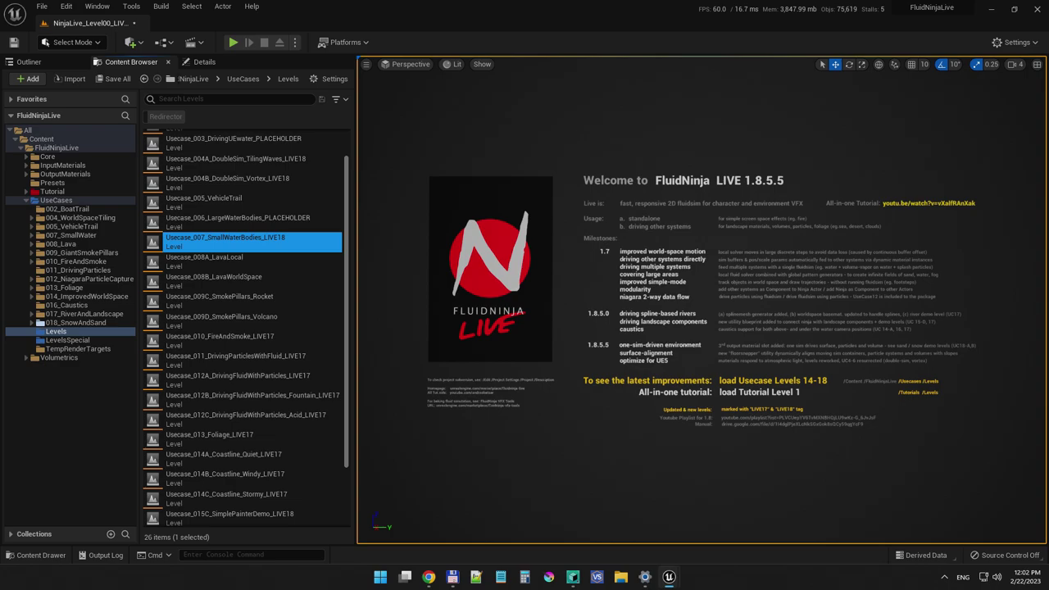
{"action": "scroll", "coordinate": [246, 327], "scroll_direction": "down", "scroll_amount": 2}
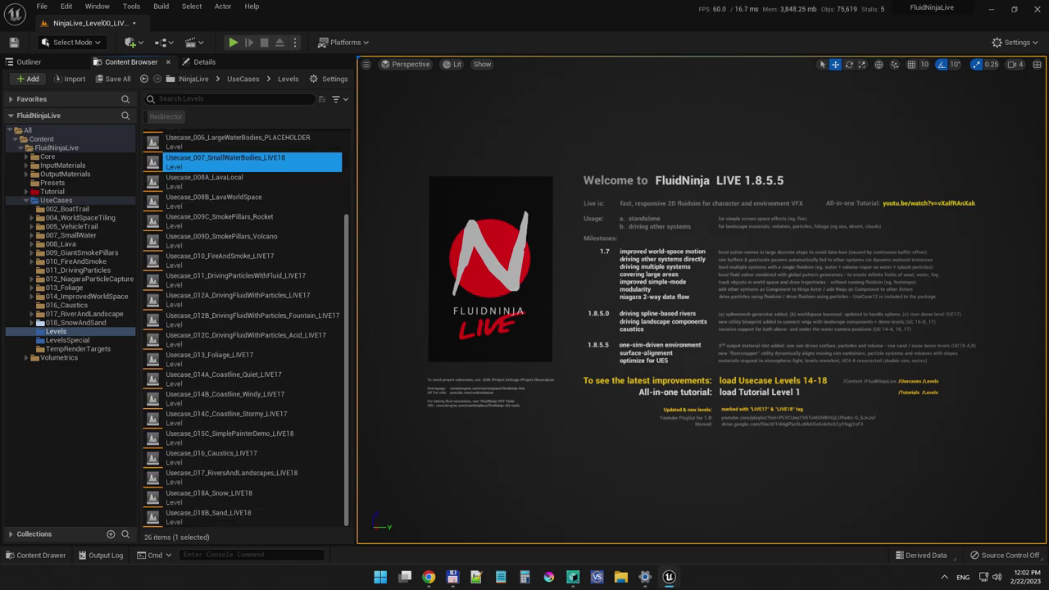
Play Usecase_018A_Snow_LIVE18 and run the character across the snowy slope to the avalanche site.
{"action": "left_click", "coordinate": [237, 497]}
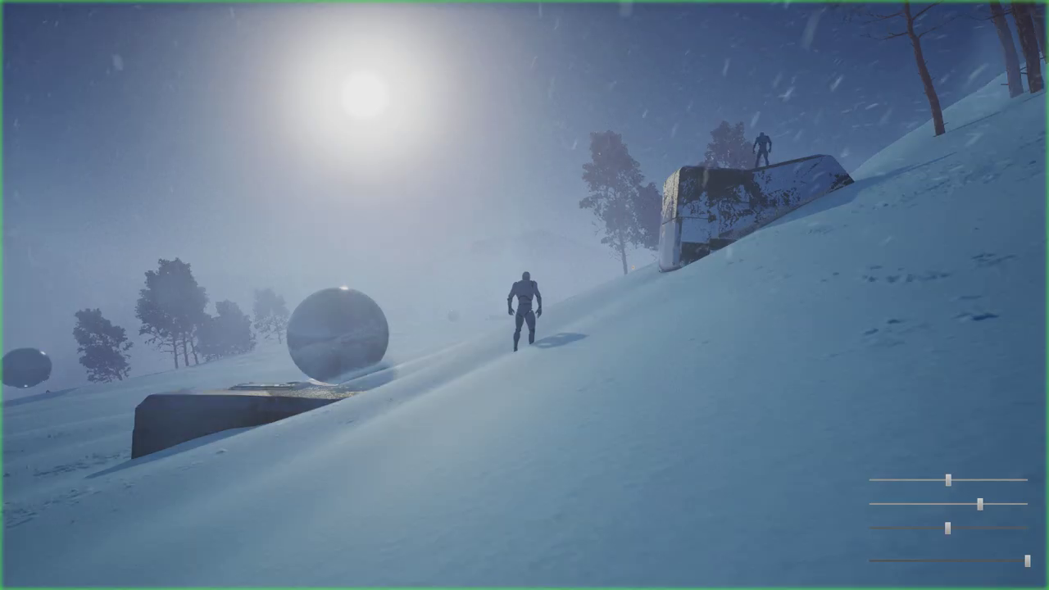
{"action": "key", "text": "w"}
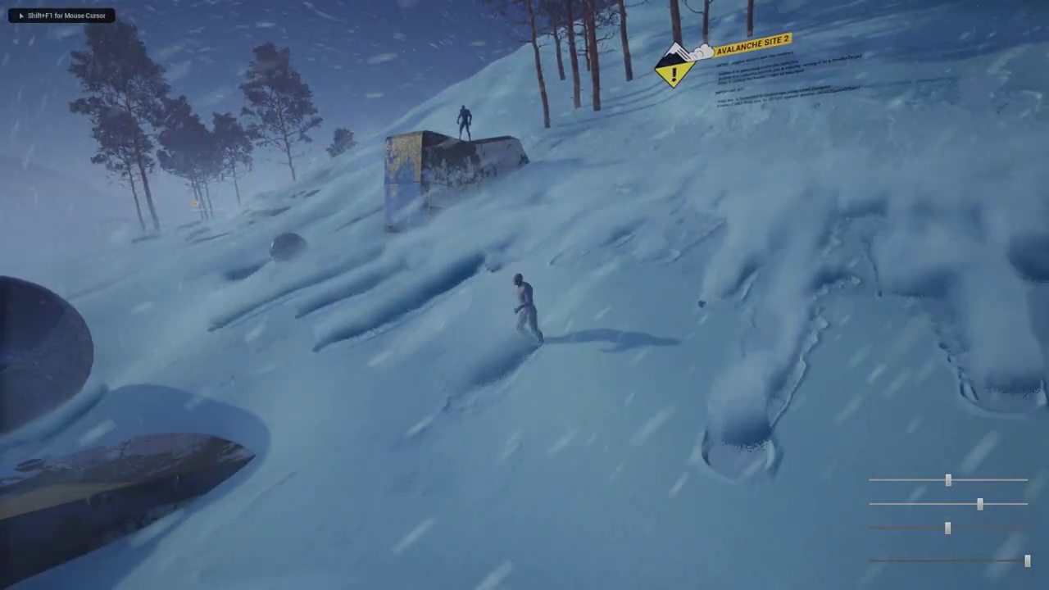
{"action": "key", "text": "w"}
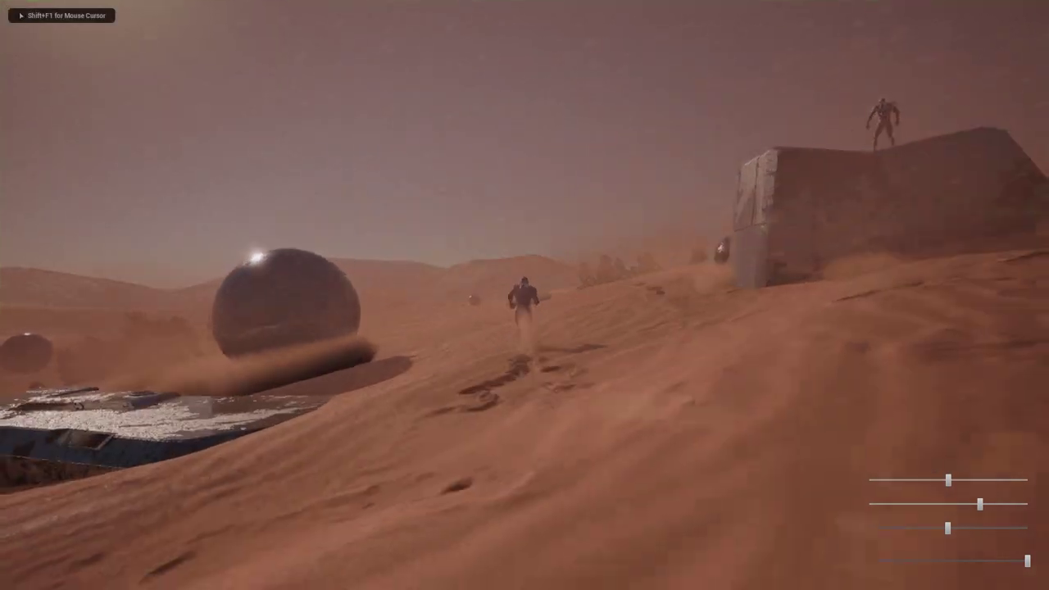
Run the character through the sand level to the Vortex Site sign and stop the play session.
{"action": "key", "text": "w"}
{"action": "key", "text": "d"}
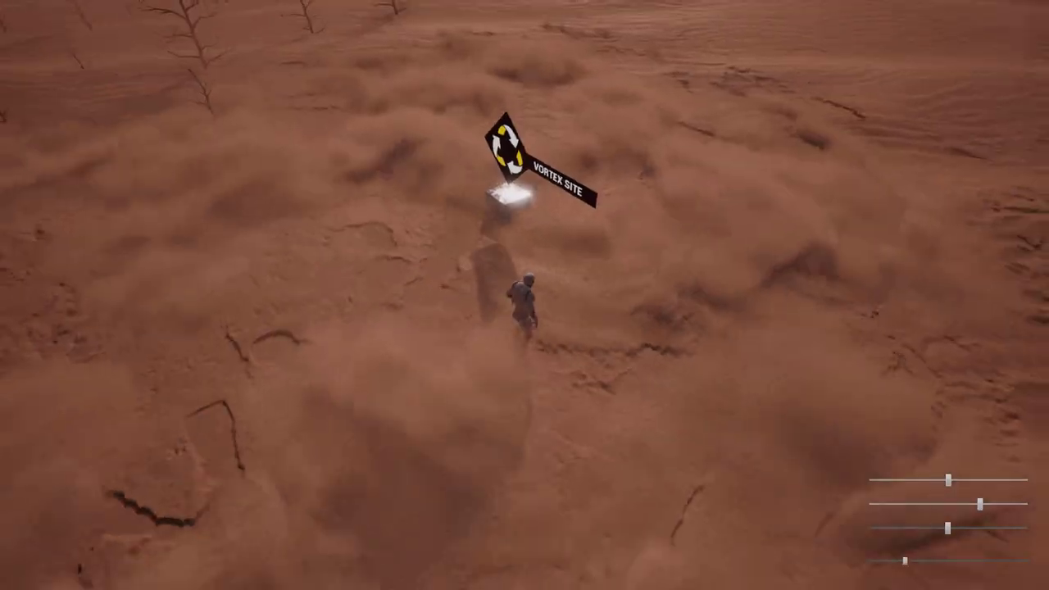
{"action": "key", "text": "Escape"}
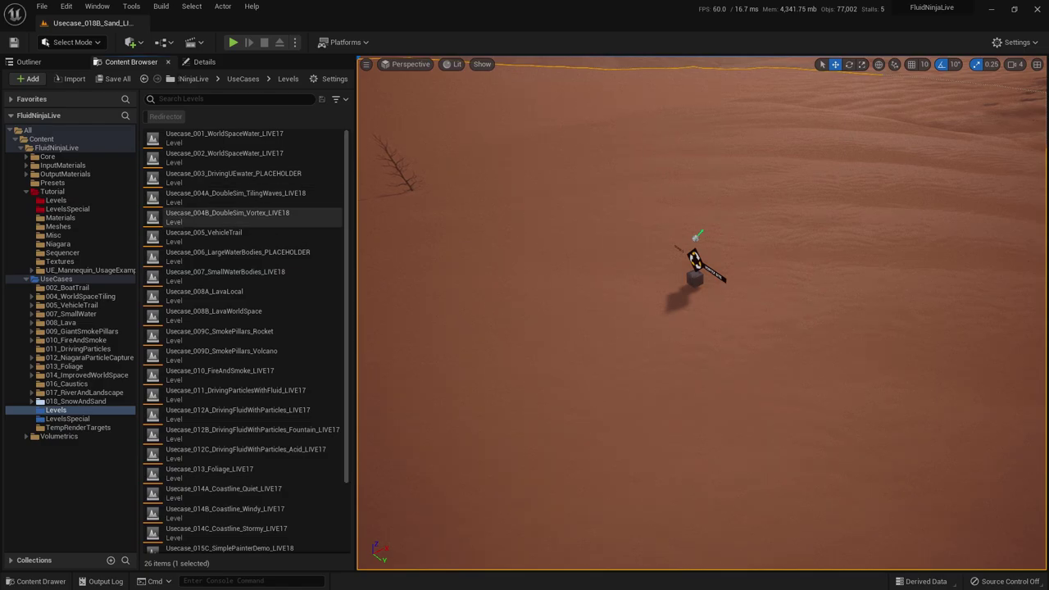
Open Usecase_004B_DoubleSim_Vortex_LIVE18 and inspect the water vortex in the full-screen viewport.
{"action": "double_click", "coordinate": [243, 217]}
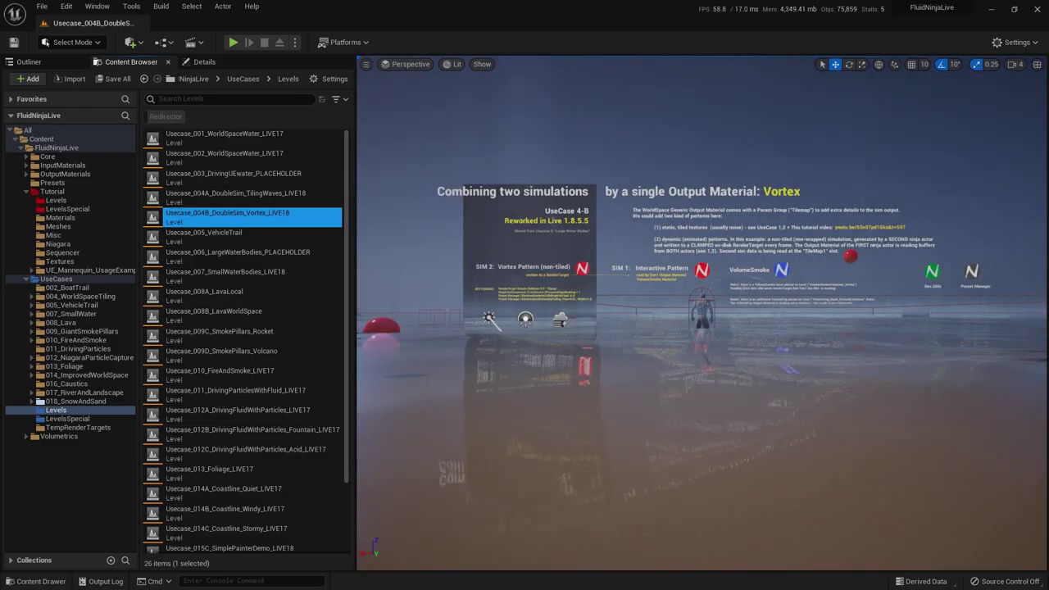
{"action": "left_click", "coordinate": [508, 242]}
{"action": "key", "text": "F11"}
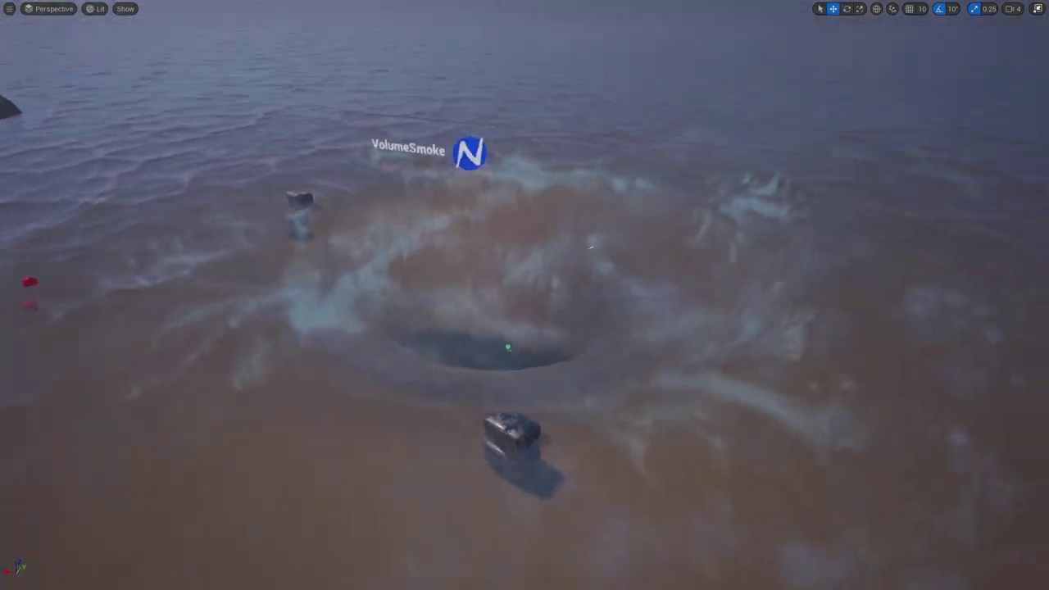
{"action": "key", "text": "F11"}
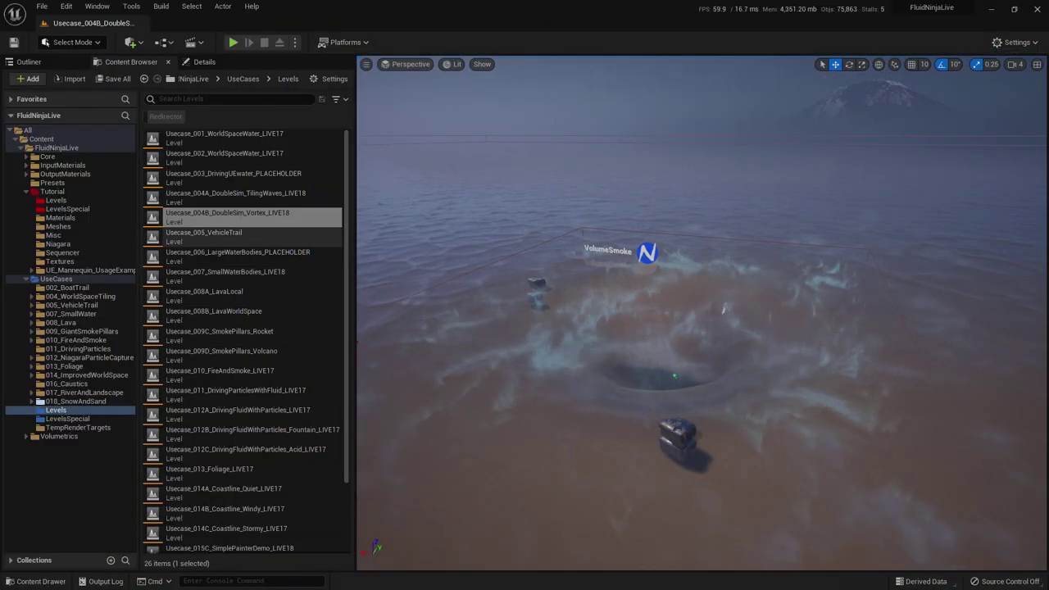
Play Usecase_004A_DoubleSim_TilingWaves_LIVE18 in full screen and move the character through the waves.
{"action": "key", "text": "F11"}
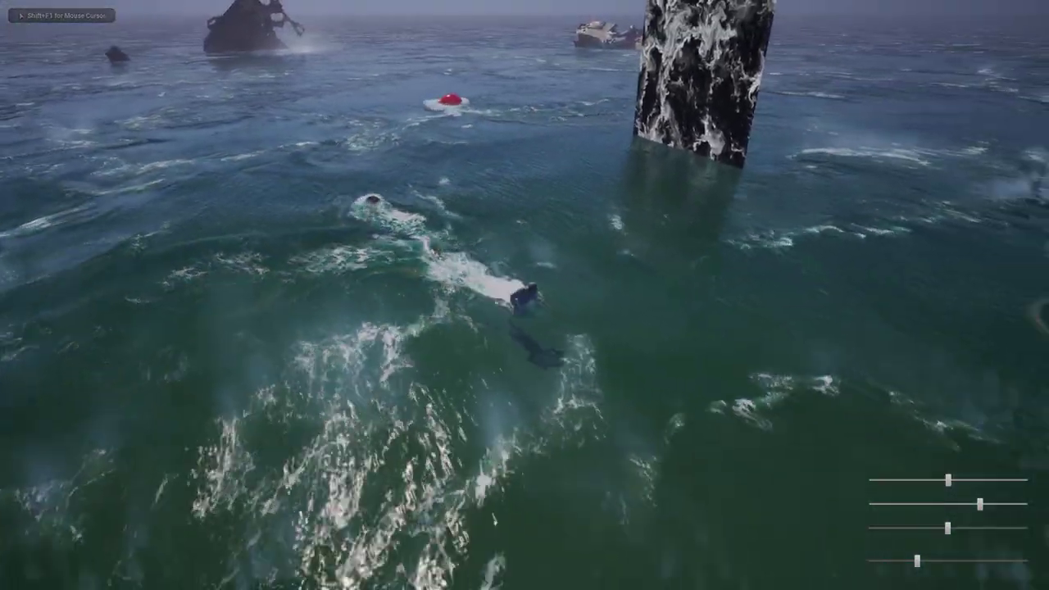
{"action": "key", "text": "a"}
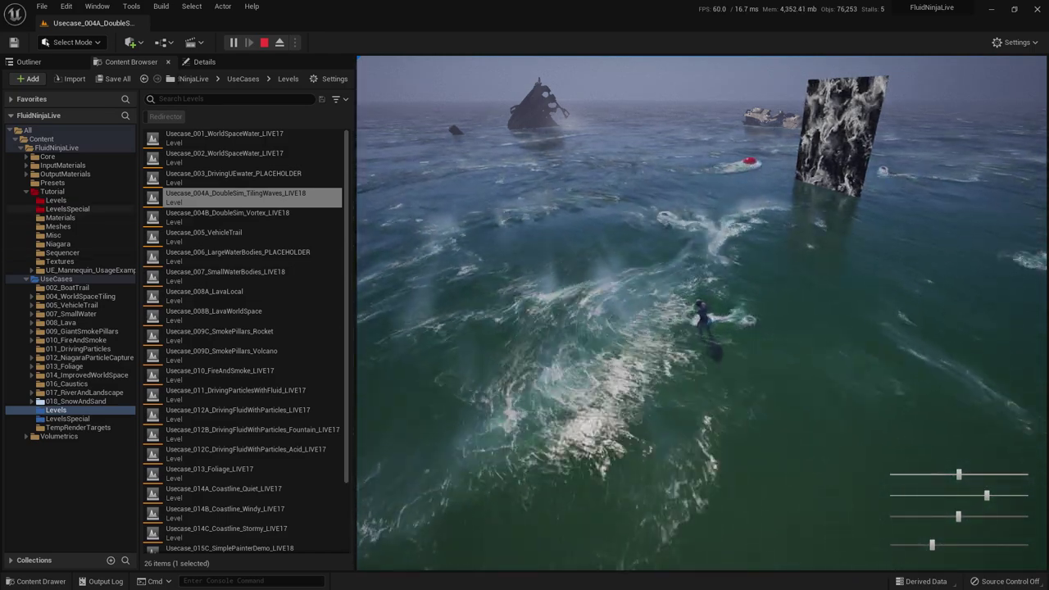
Open NinjaLive_Level00_LIVE18 from the Tutorial Levels folder, ending the running play session, and view it full screen.
{"action": "left_click", "coordinate": [56, 200]}
{"action": "double_click", "coordinate": [205, 137]}
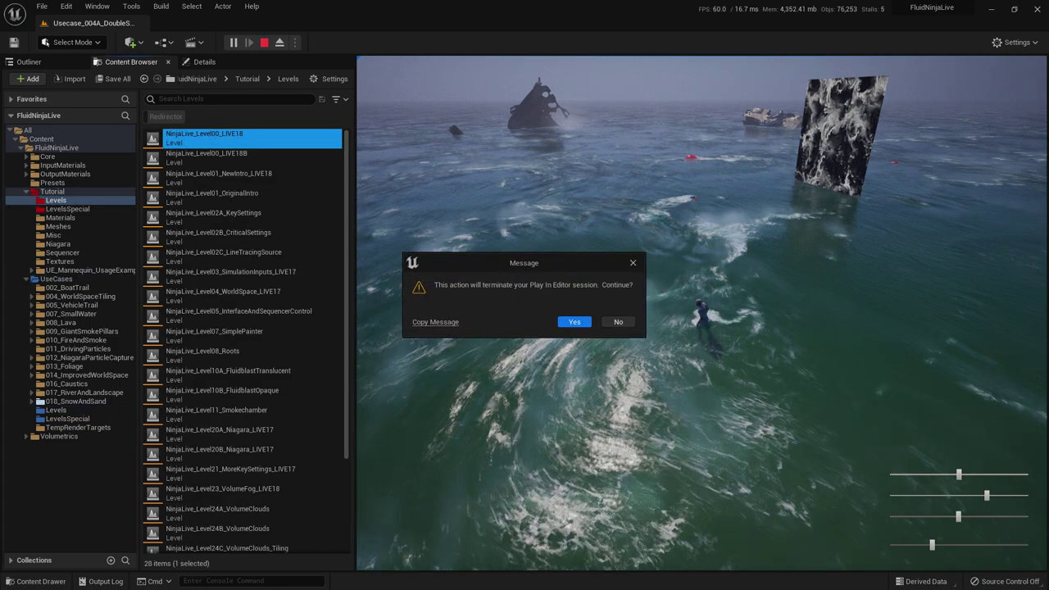
{"action": "key", "text": "Return"}
{"action": "key", "text": "F11"}
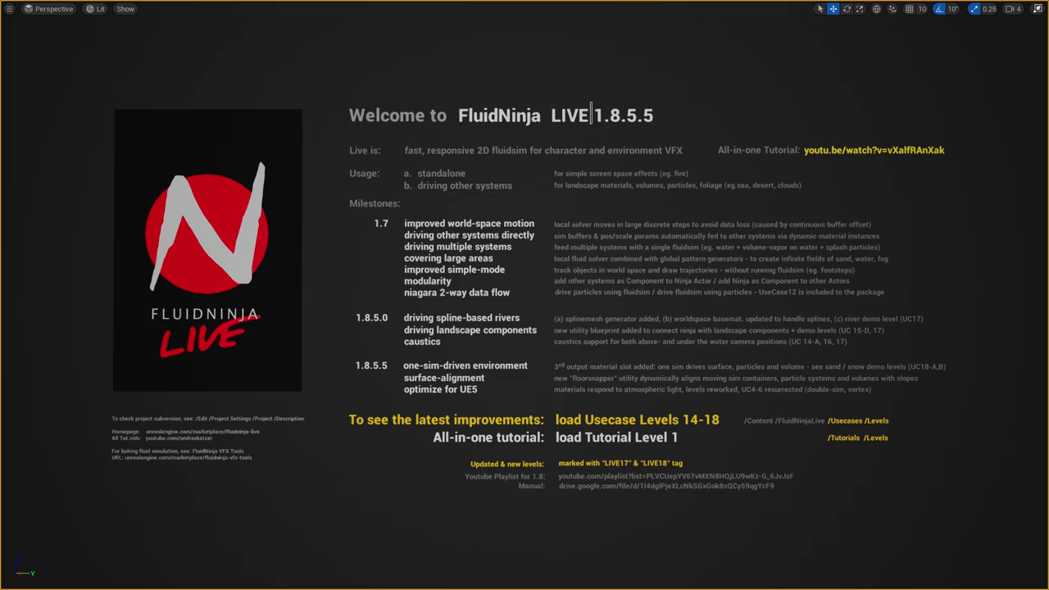
Exit the full-screen viewport and open the Project Settings at the project Description.
{"action": "key", "text": "F11"}
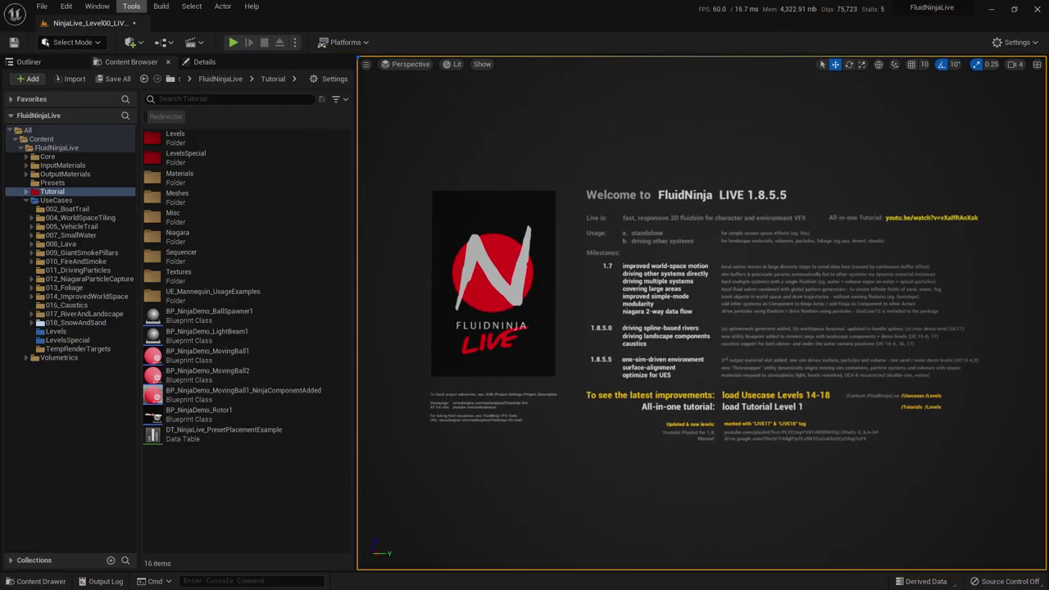
{"action": "left_click", "coordinate": [67, 6]}
{"action": "left_click", "coordinate": [115, 169]}
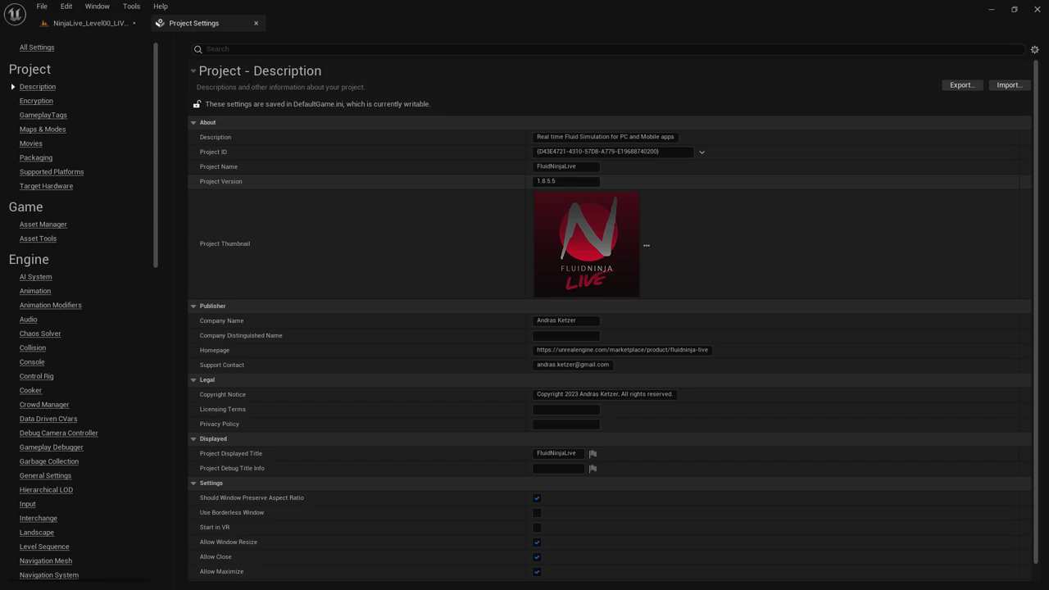
Edit the end of the Project Version value in the project description.
{"action": "left_click_drag", "start_coordinate": [558, 182], "coordinate": [535, 182]}
{"action": "left_click", "coordinate": [557, 181]}
{"action": "key", "text": "BackSpace"}
{"action": "type", "text": "51"}
{"action": "key", "text": "BackSpace"}
{"action": "type", "text": "."}
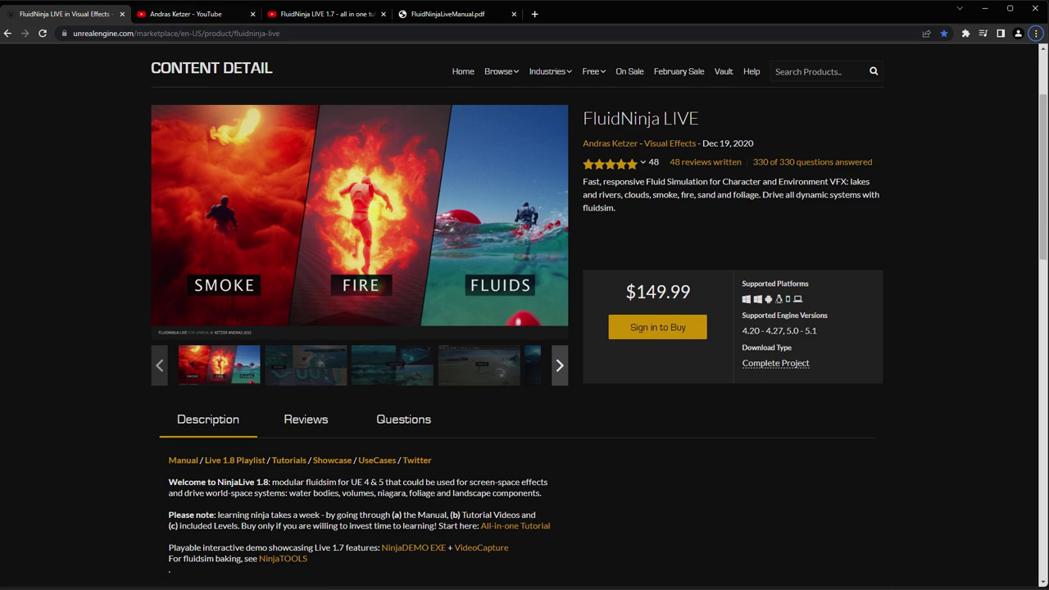
Switch to the developer's YouTube channel in Chrome and browse the "FluidNinja LIVE v1.7 --- v1.8" playlist.
{"action": "left_click", "coordinate": [169, 14]}
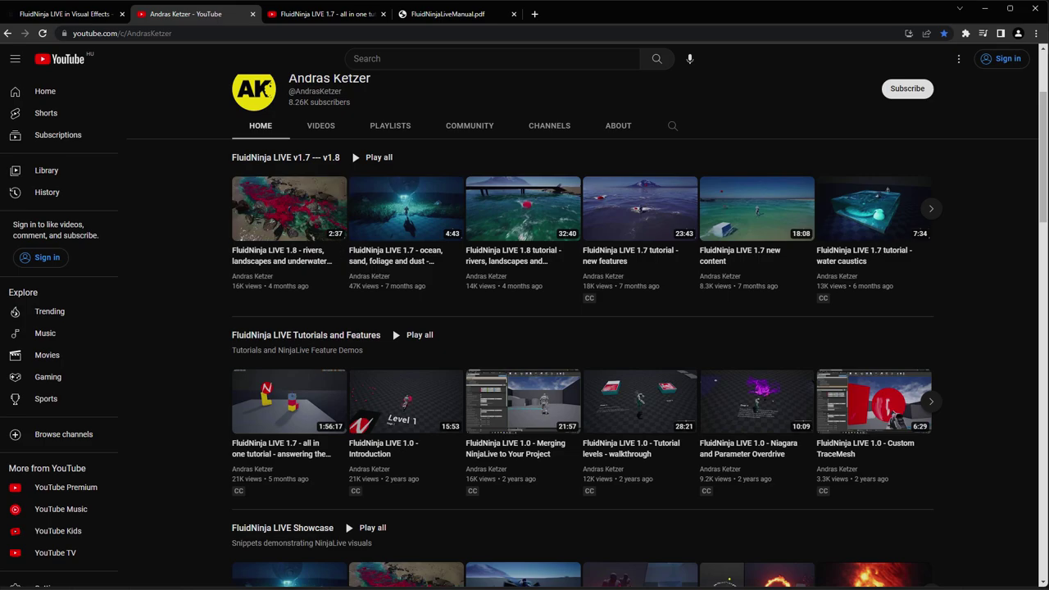
{"action": "left_click", "coordinate": [285, 158]}
{"action": "scroll", "coordinate": [696, 283], "scroll_direction": "down", "scroll_amount": 3}
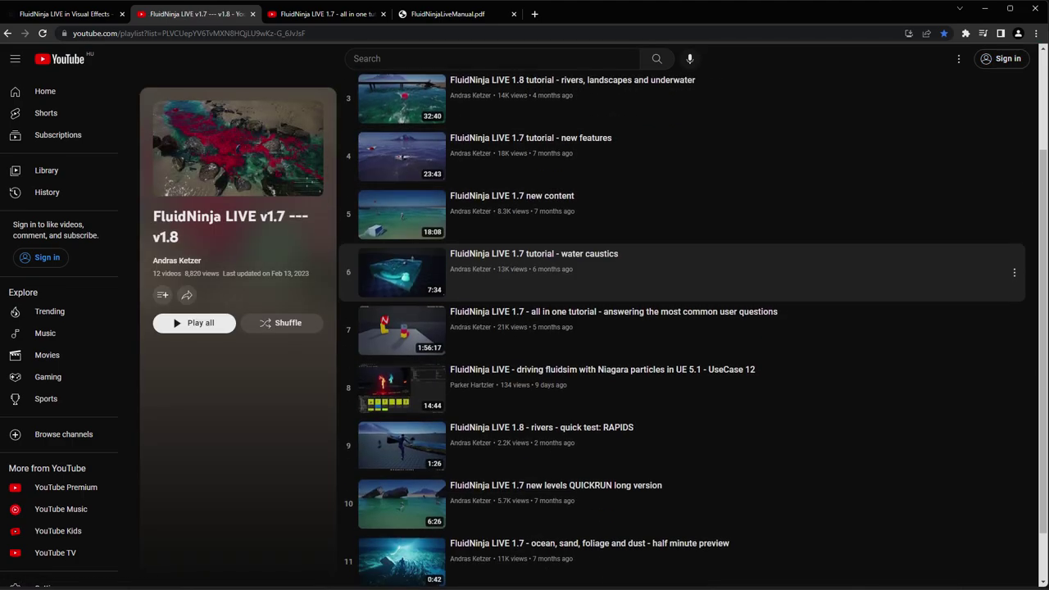
Look through the FluidNinja LIVE v1.7 --- v1.8 playlist and bring up the "FluidNinja LIVE 1.7 - all in one tutorial" video page.
{"action": "scroll", "coordinate": [697, 282], "scroll_direction": "up", "scroll_amount": 3}
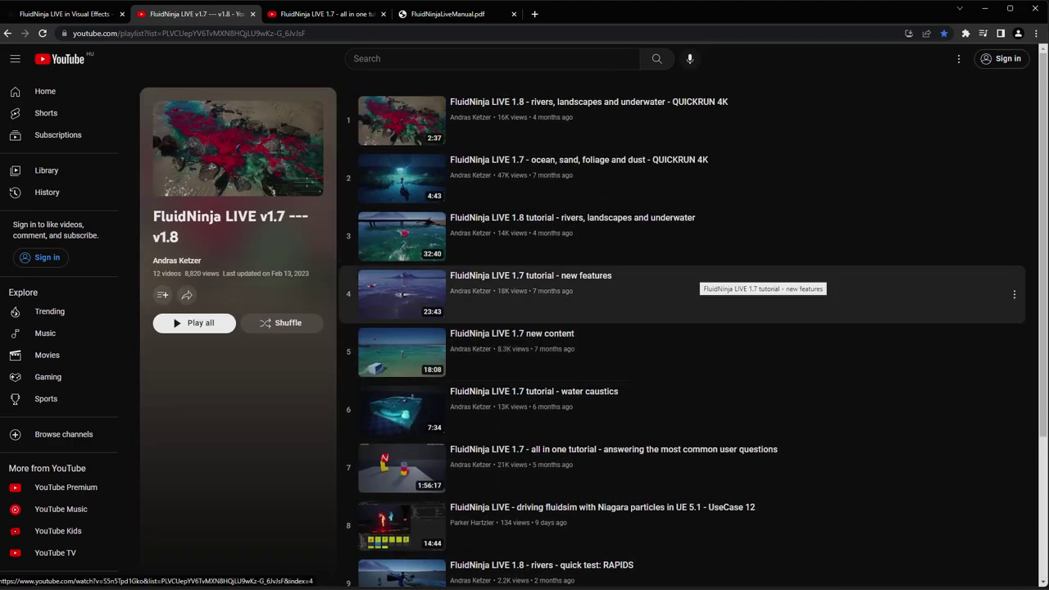
{"action": "scroll", "coordinate": [696, 282], "scroll_direction": "down", "scroll_amount": 3}
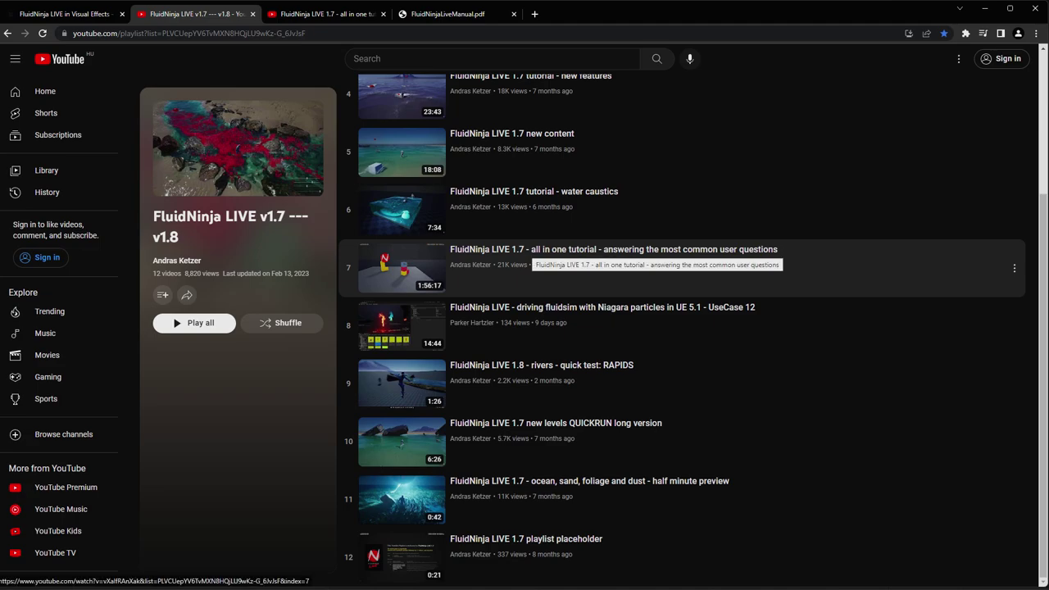
{"action": "left_click", "coordinate": [331, 14]}
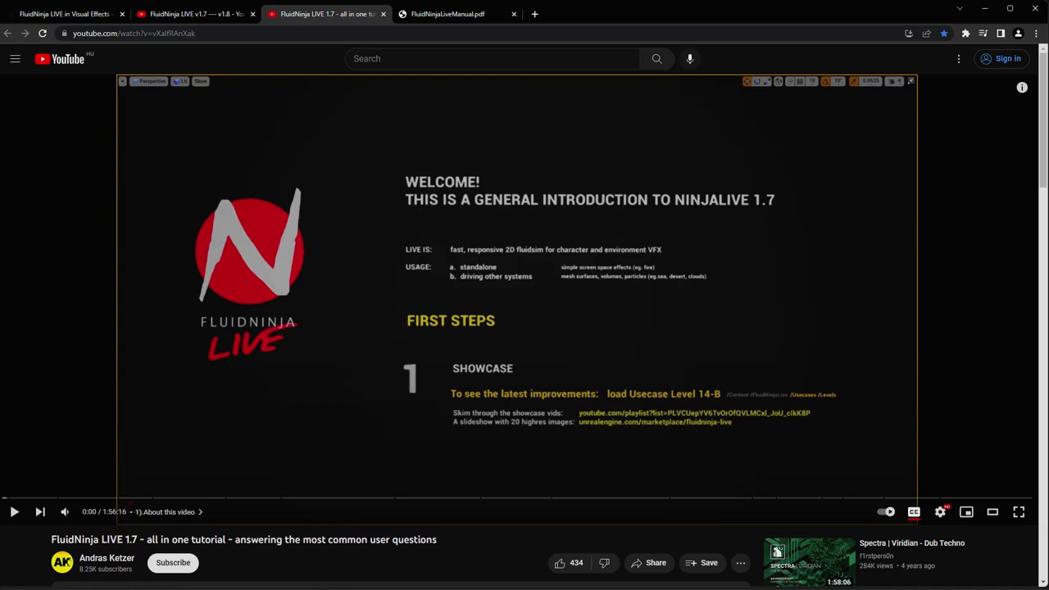
Switch to Unreal Editor and open NinjaLive_Level01_NewIntro_LIVE18 from the Tutorial Levels folder full screen, discarding changes to the current level.
{"action": "key", "text": "alt+Tab"}
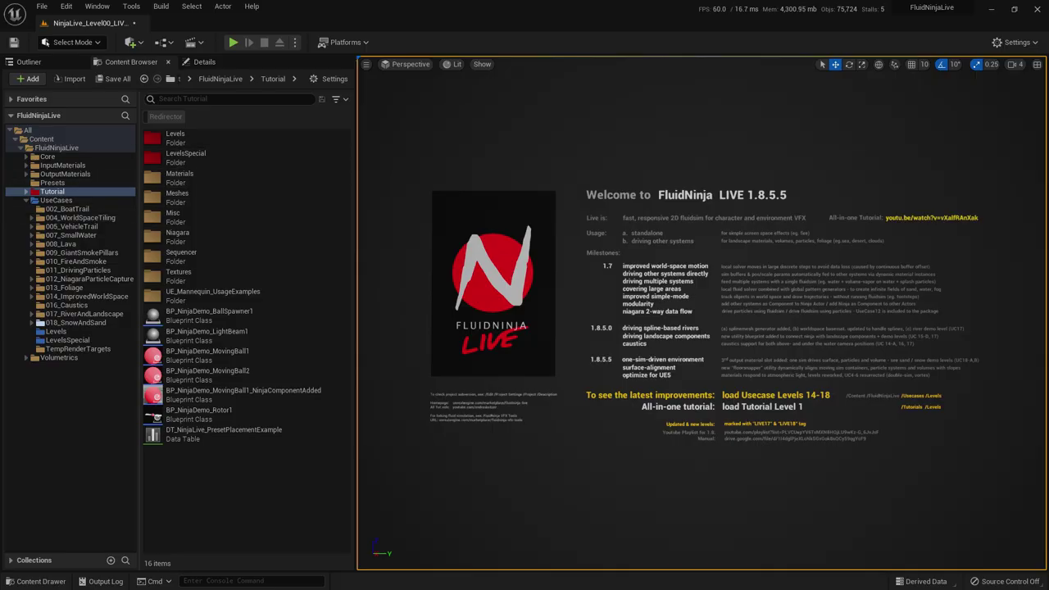
{"action": "double_click", "coordinate": [148, 141]}
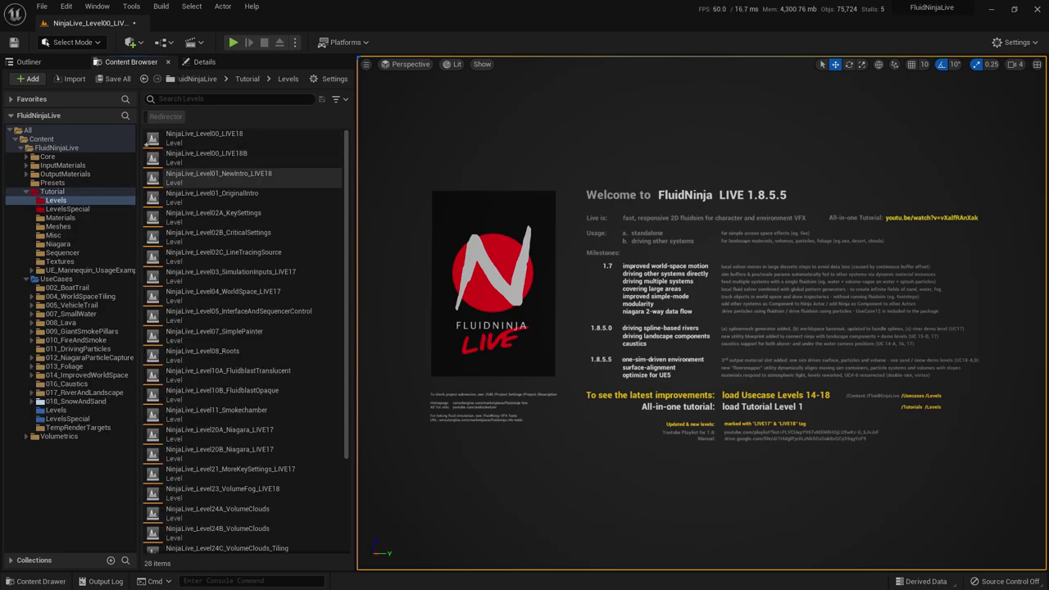
{"action": "double_click", "coordinate": [218, 175]}
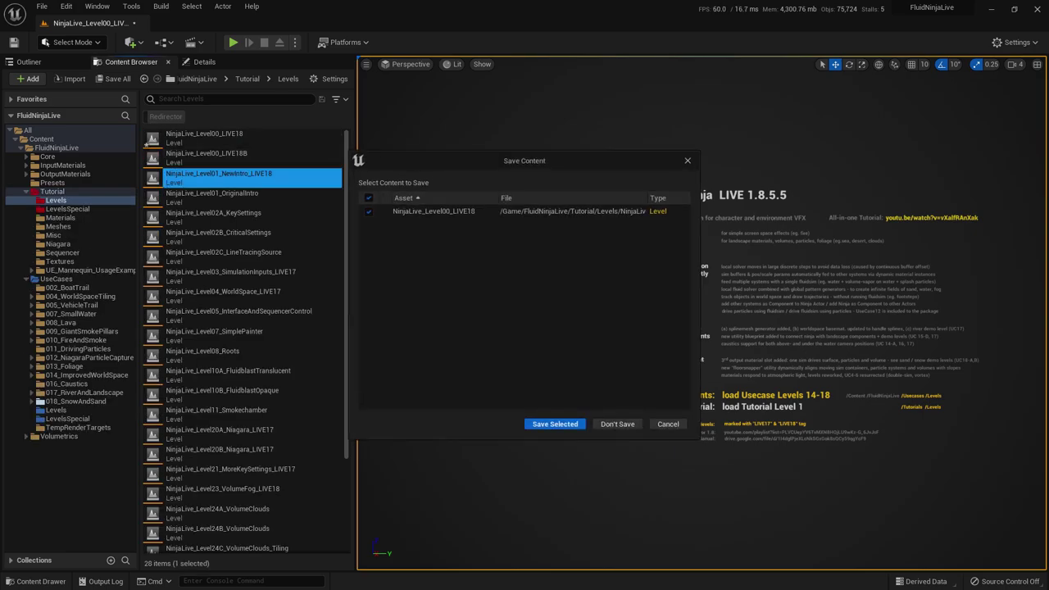
{"action": "left_click", "coordinate": [618, 424]}
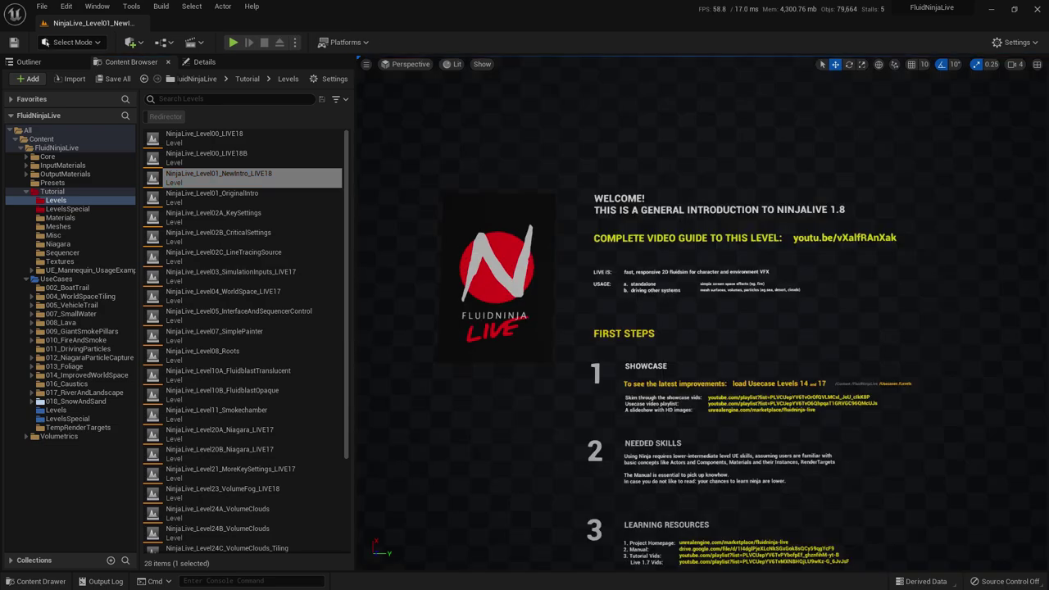
{"action": "key", "text": "F11"}
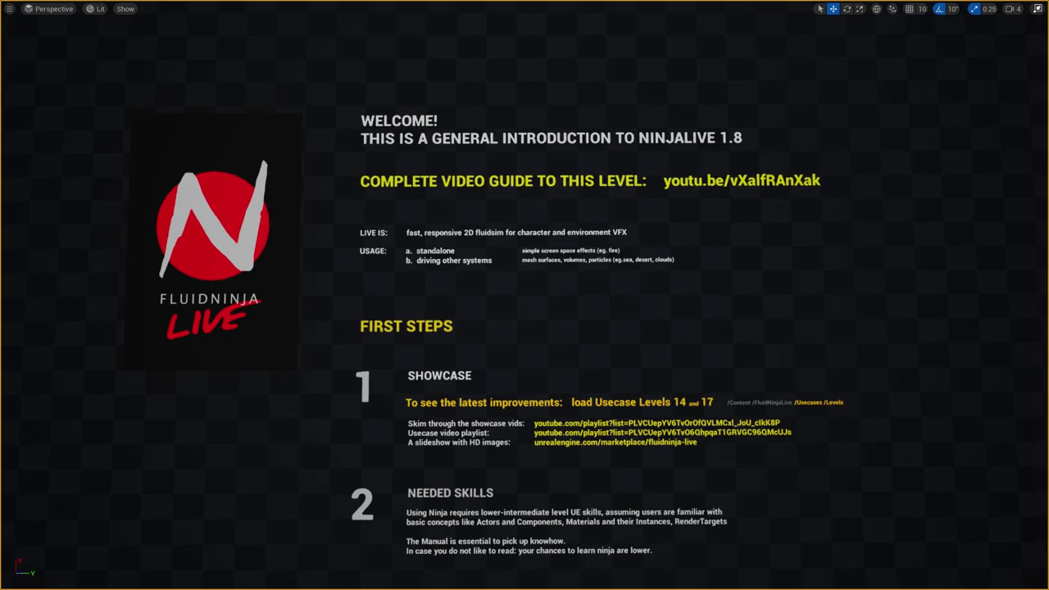
Look over the demo stages and explanatory texts laid out across the introduction level.
{"action": "key", "text": "alt+p"}
{"action": "key", "text": "s"}
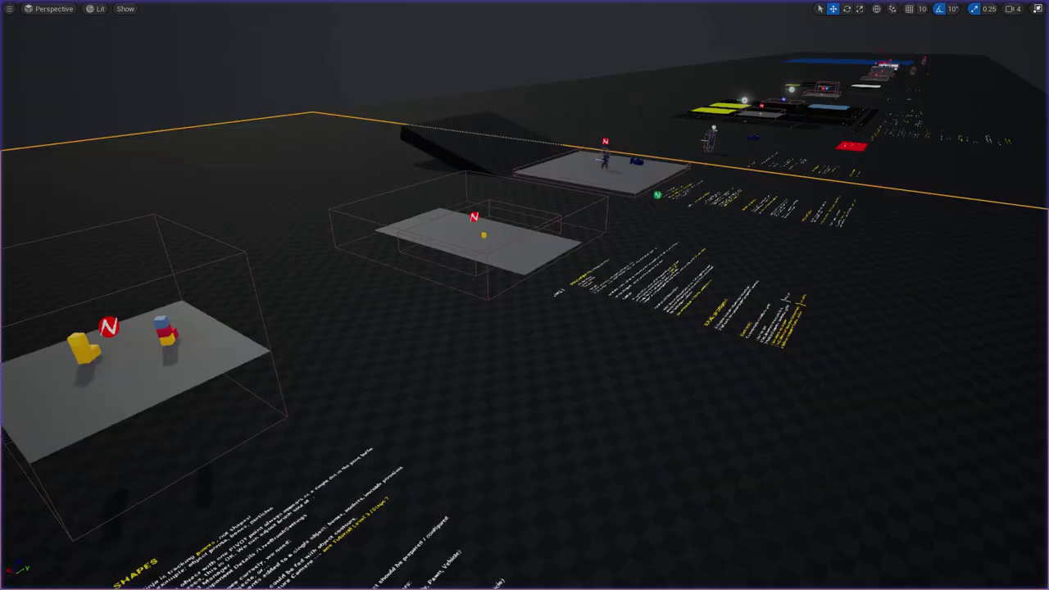
{"action": "right_click_drag", "start_coordinate": [525, 295], "coordinate": [324, 392]}
Leave the full-screen viewport and view the contents page of FluidNinjaLiveManual.pdf in Chrome.
{"action": "key", "text": "F11"}
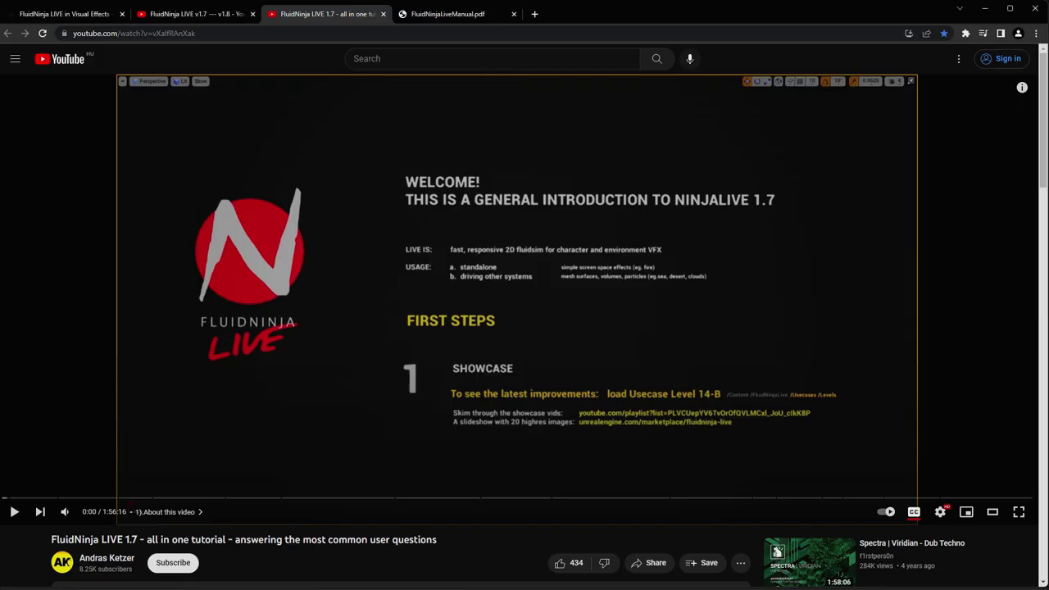
{"action": "left_click", "coordinate": [449, 14]}
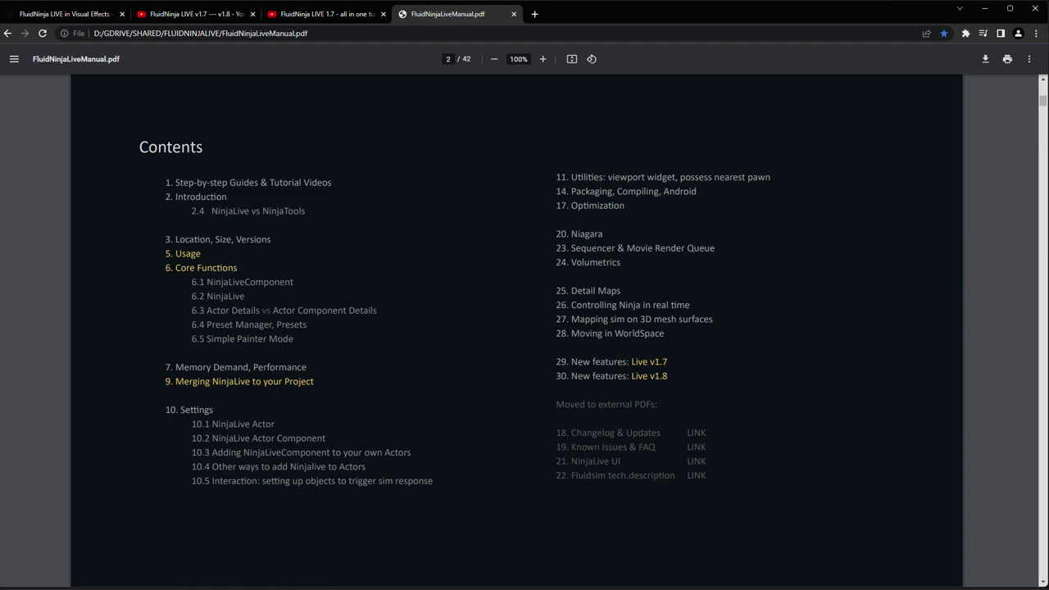
Switch back to Unreal Editor and open Usecase_018A_Snow_LIVE18 from the UseCases Levels folder in a full-screen viewport.
{"action": "key", "text": "alt+Tab"}
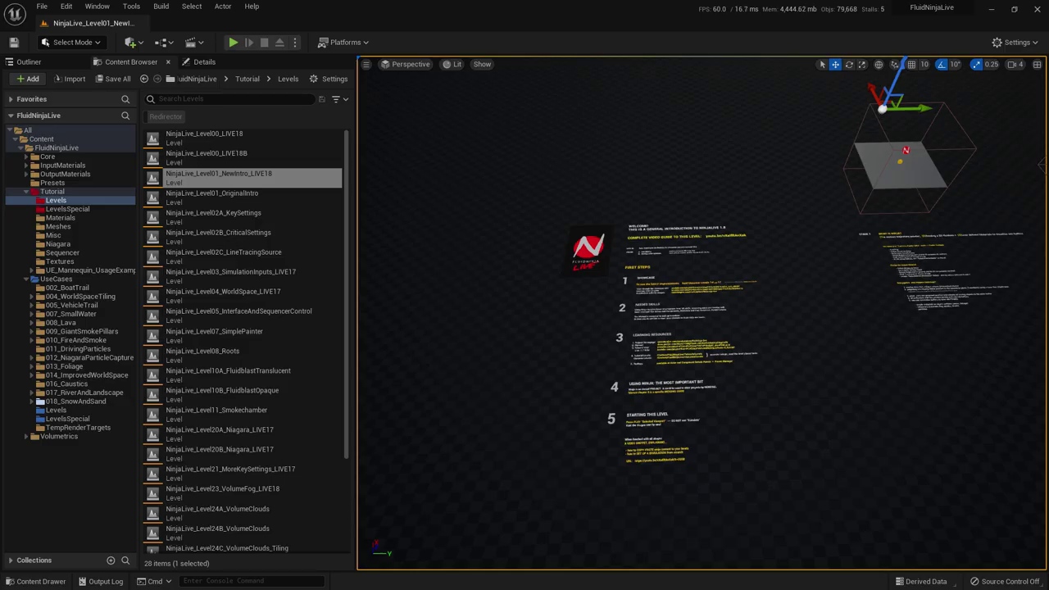
{"action": "left_click", "coordinate": [56, 410]}
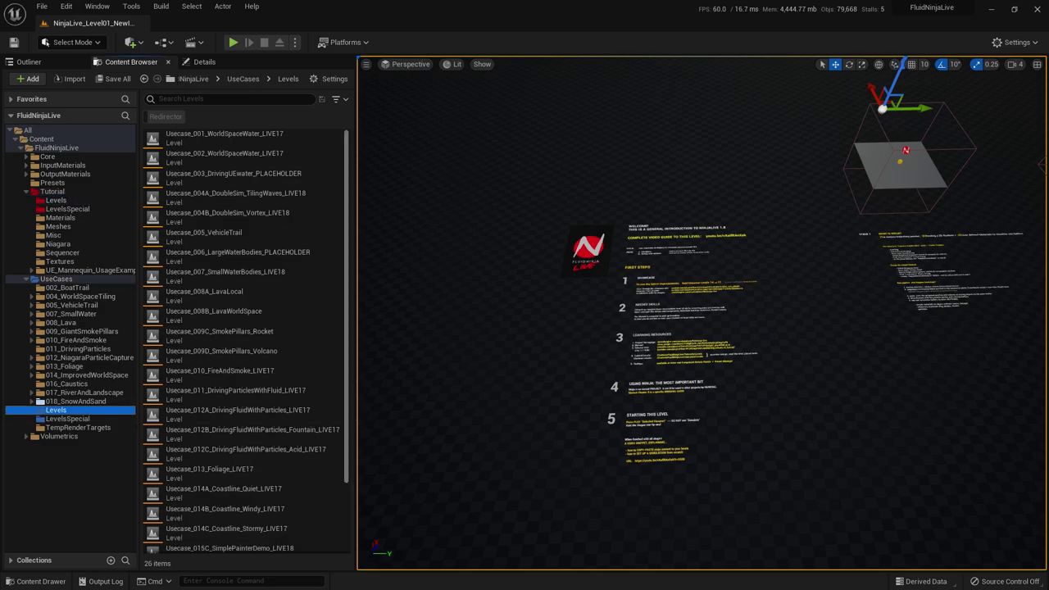
{"action": "scroll", "coordinate": [246, 504], "scroll_direction": "down", "scroll_amount": 3}
{"action": "left_click", "coordinate": [238, 524]}
{"action": "double_click", "coordinate": [208, 522]}
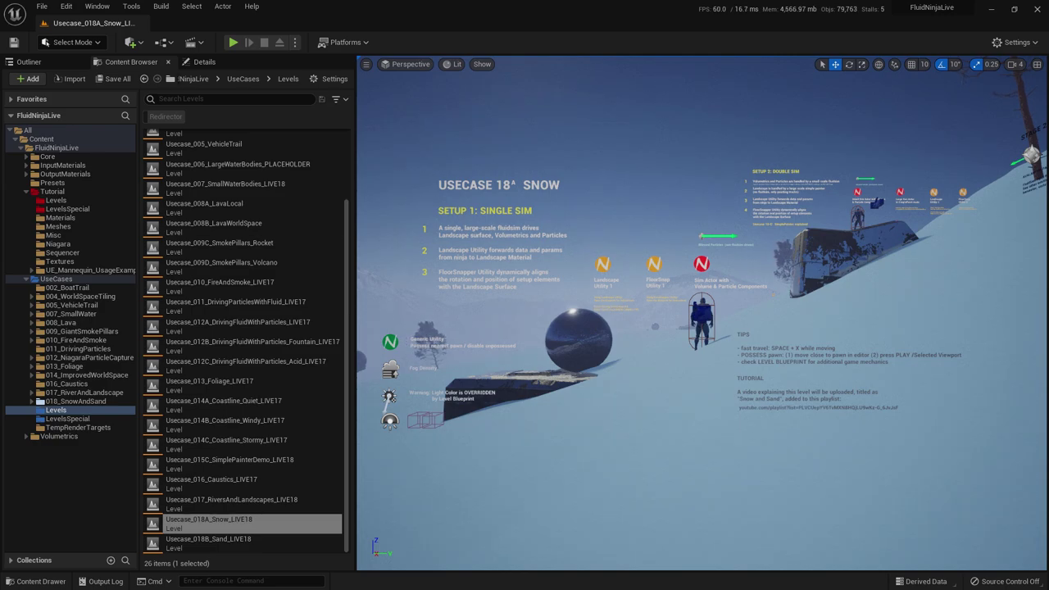
{"action": "key", "text": "F11"}
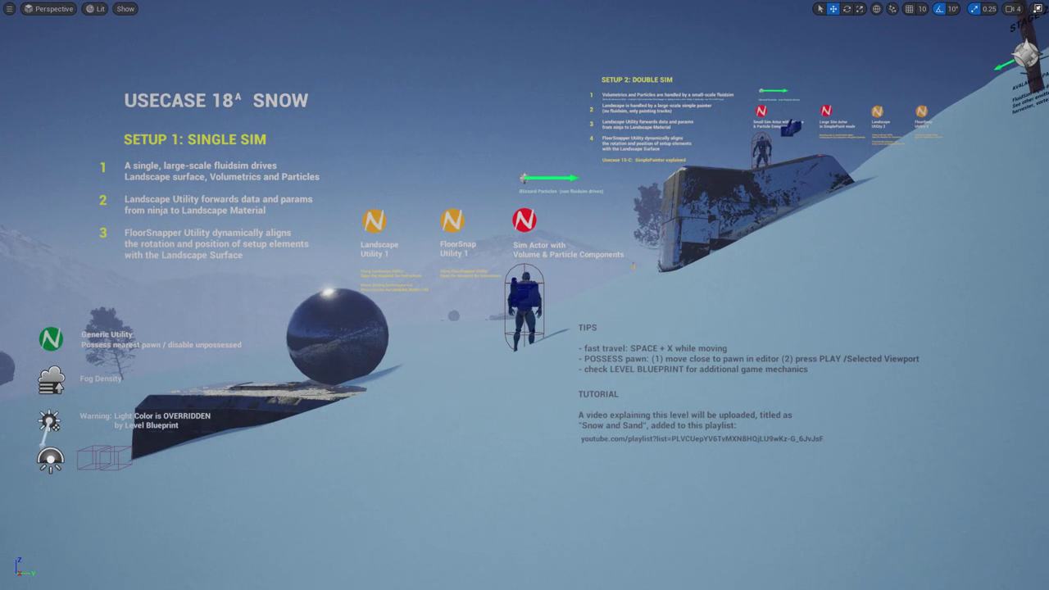
Play the snow level, raise the second scene slider slightly while running the character through the snow, and end the play session.
{"action": "key", "text": "alt+p"}
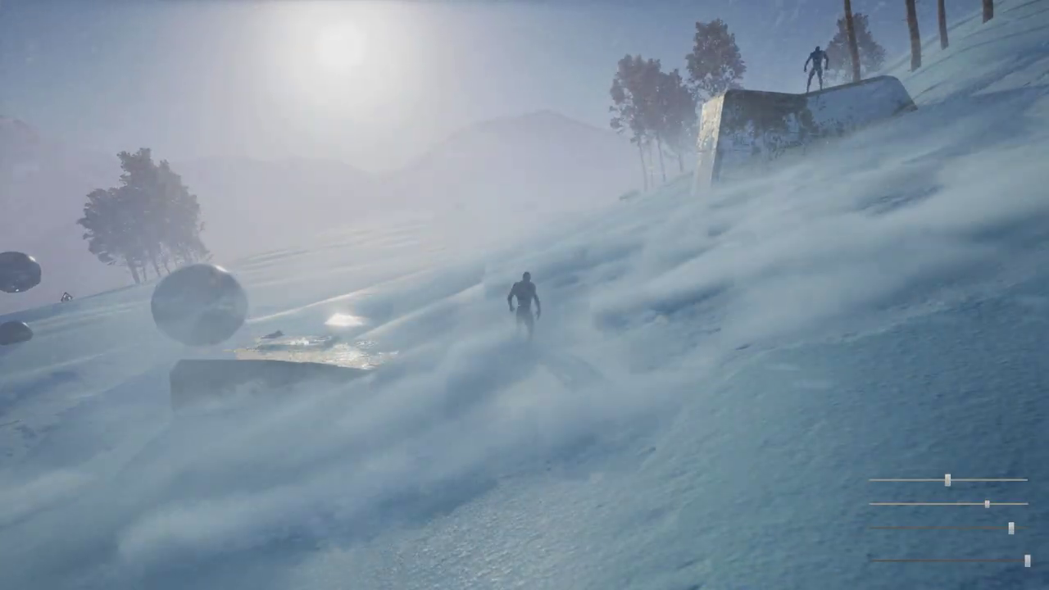
{"action": "left_click_drag", "start_coordinate": [987, 504], "coordinate": [996, 504]}
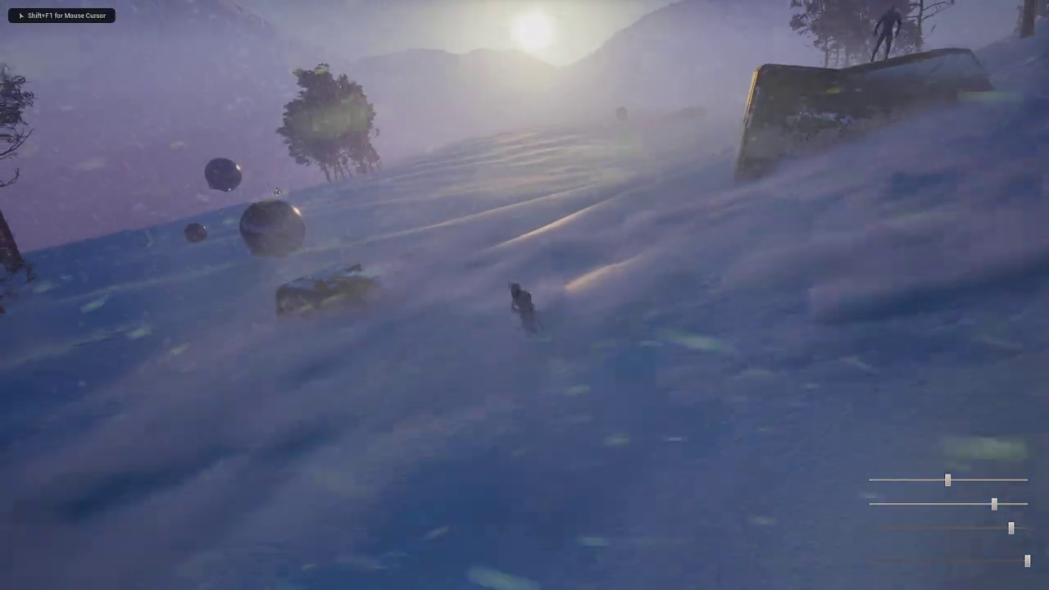
{"action": "key", "text": "w"}
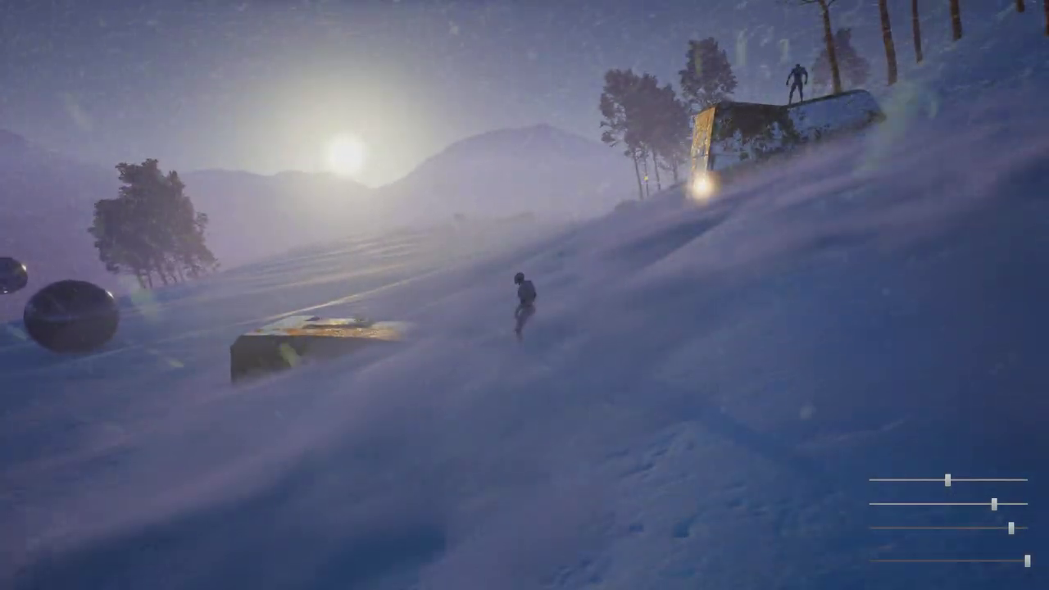
{"action": "key", "text": "Escape"}
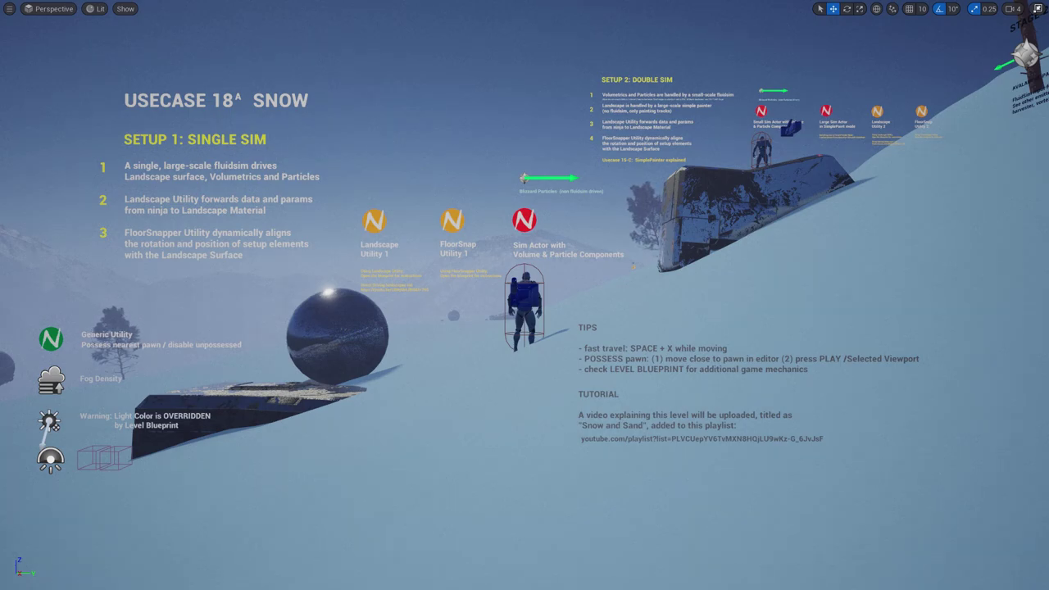
Examine the "Setup 2: Double Sim" stage of the snow level and return to the "Setup 1: Single Sim" stage.
{"action": "left_click_drag", "start_coordinate": [84, 26], "coordinate": [857, 198], "text": "ctrl+alt"}
{"action": "middle_click_drag", "start_coordinate": [857, 199], "coordinate": [975, 136]}
{"action": "key", "text": "w"}
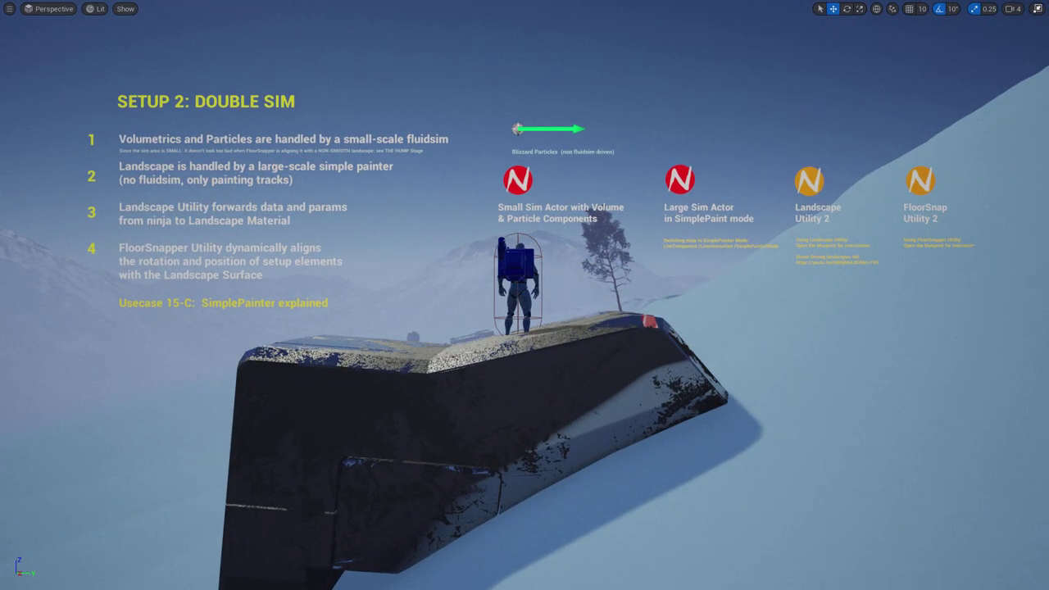
{"action": "left_click_drag", "start_coordinate": [470, 156], "coordinate": [636, 230], "text": "ctrl+alt"}
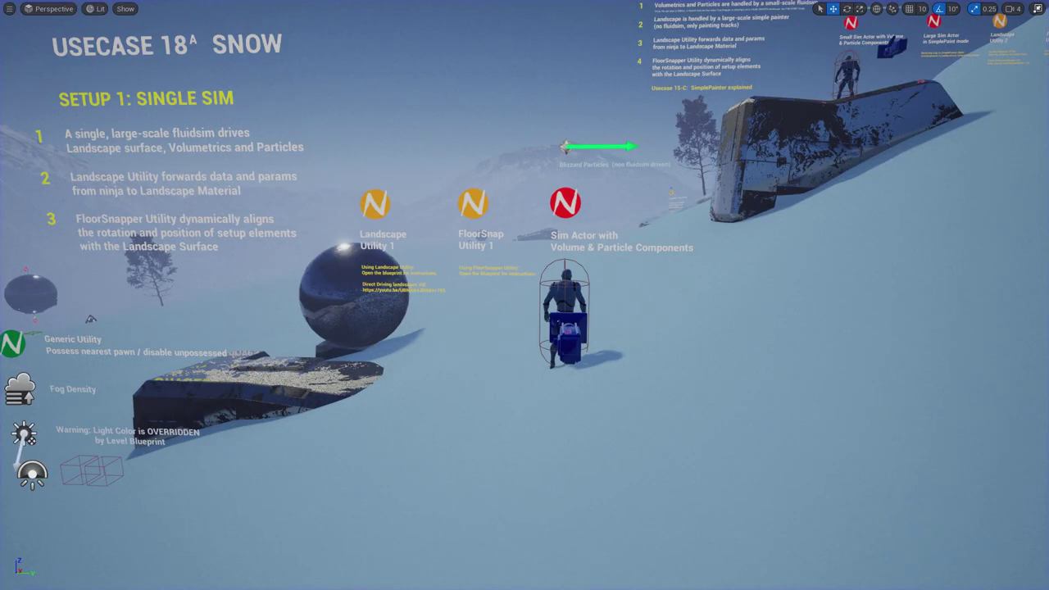
Open Usecase_015C_SimplePainterDemo_LIVE18 without saving the snow level and view it full screen.
{"action": "key", "text": "F11"}
{"action": "left_click", "coordinate": [131, 63]}
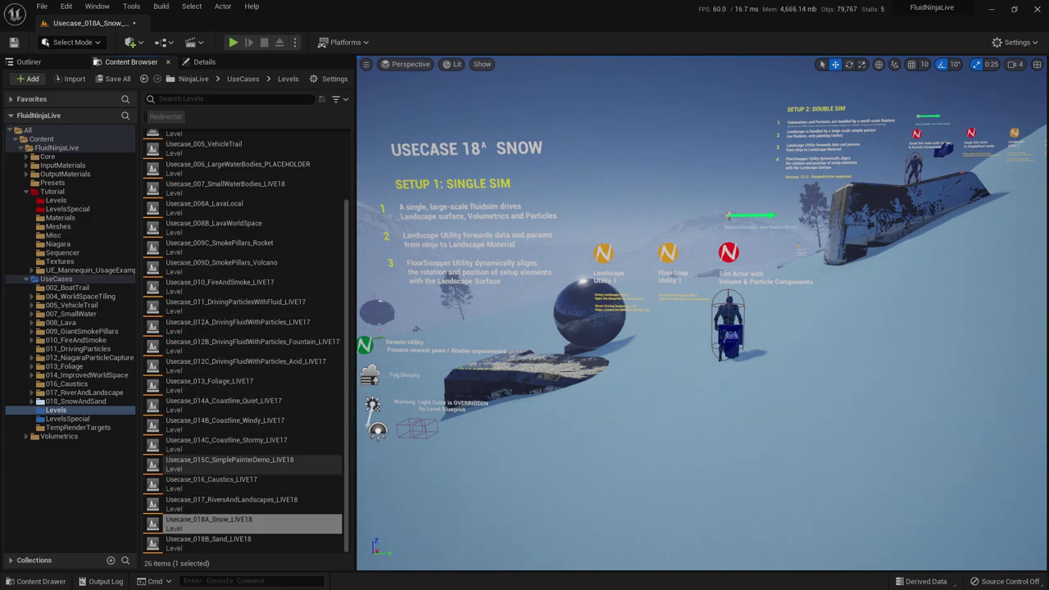
{"action": "double_click", "coordinate": [229, 461]}
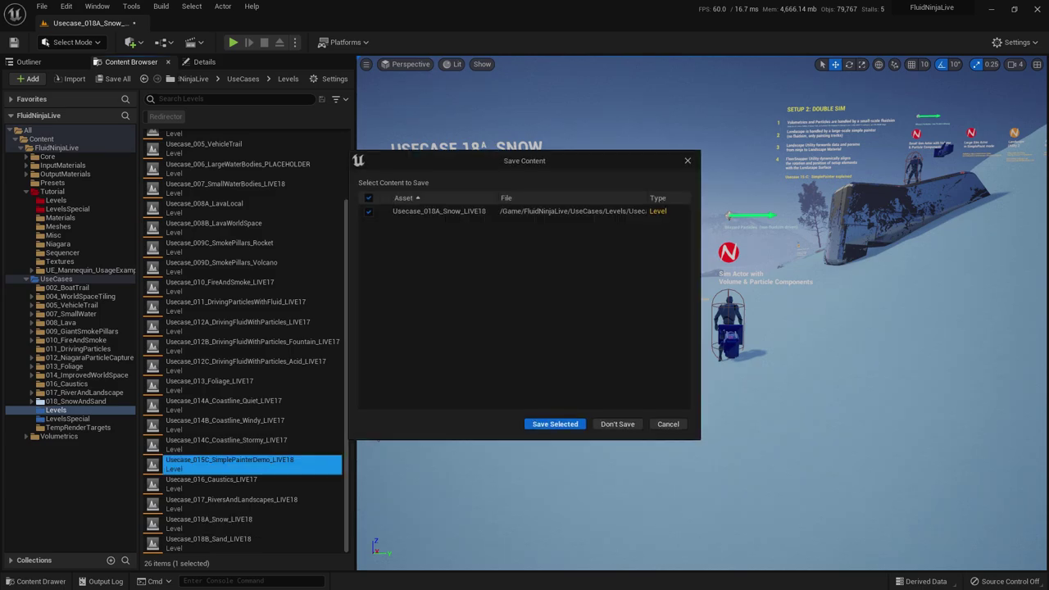
{"action": "left_click", "coordinate": [618, 423]}
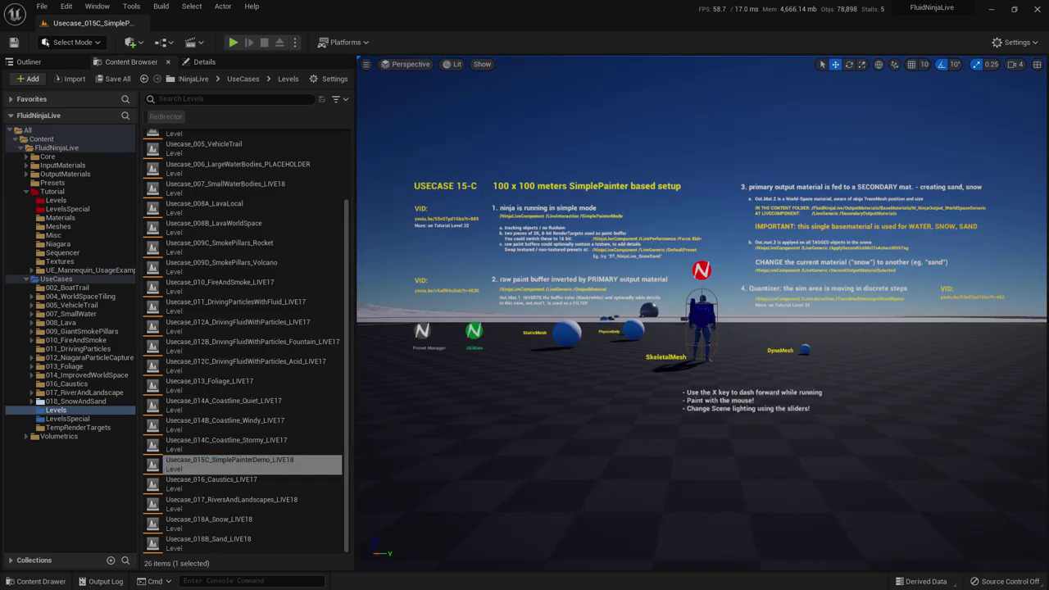
{"action": "key", "text": "F11"}
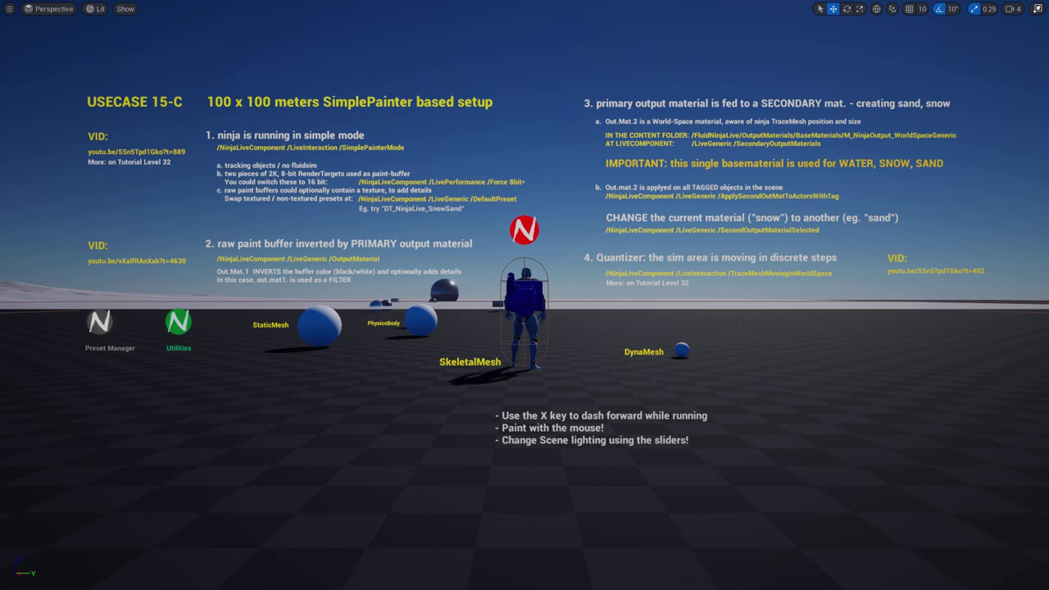
Play the SimplePainter level and run the character around the Inverted Paint Buffer area to paint tracks.
{"action": "key", "text": "alt+p"}
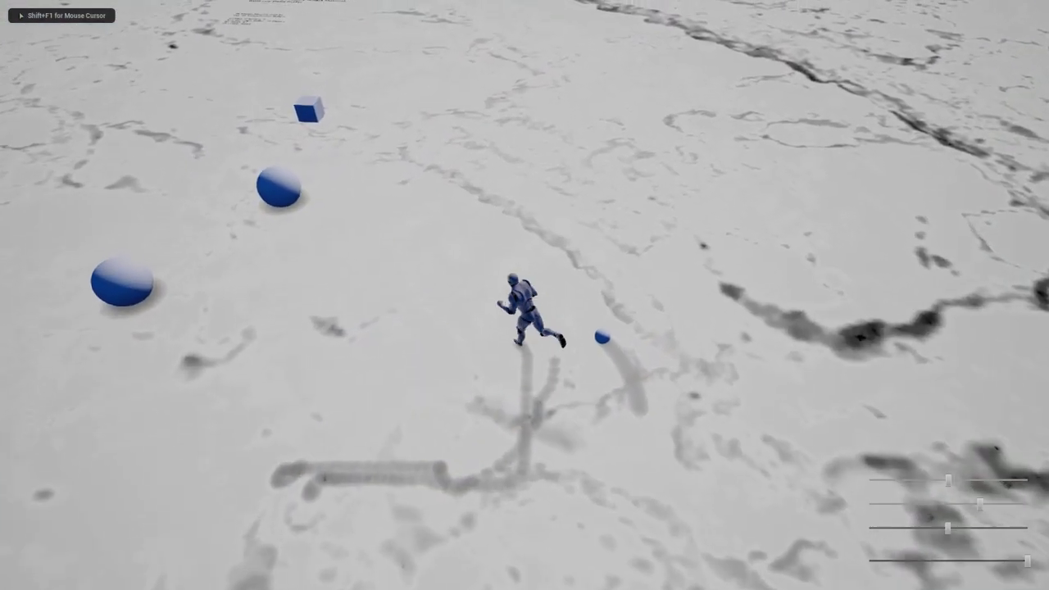
{"action": "key", "text": "a"}
{"action": "key", "text": "s"}
{"action": "key", "text": "d"}
{"action": "key", "text": "a"}
{"action": "key", "text": "w"}
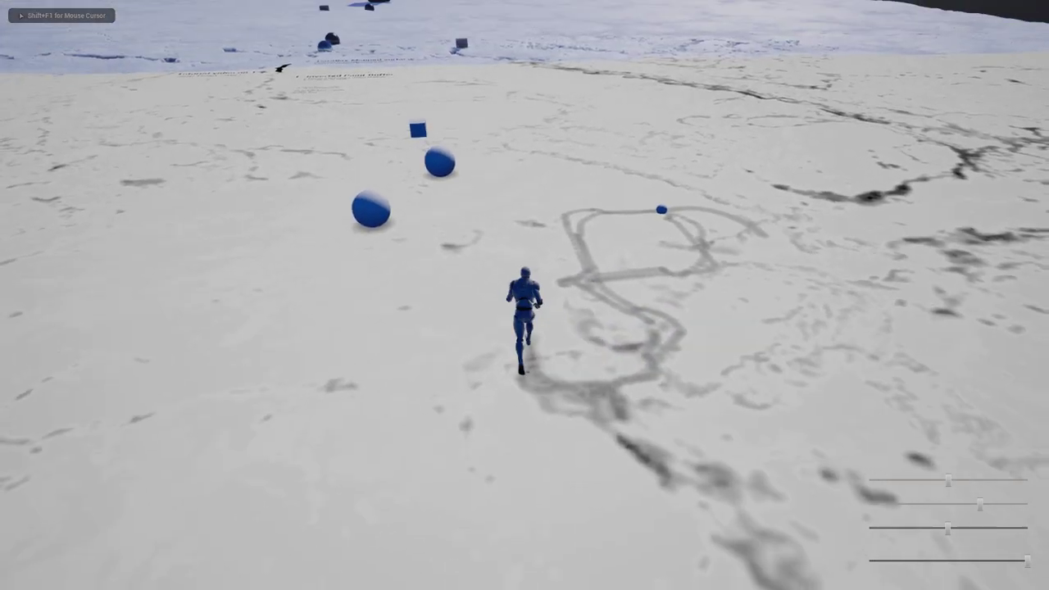
{"action": "key", "text": "a"}
{"action": "key", "text": "s"}
{"action": "key", "text": "a"}
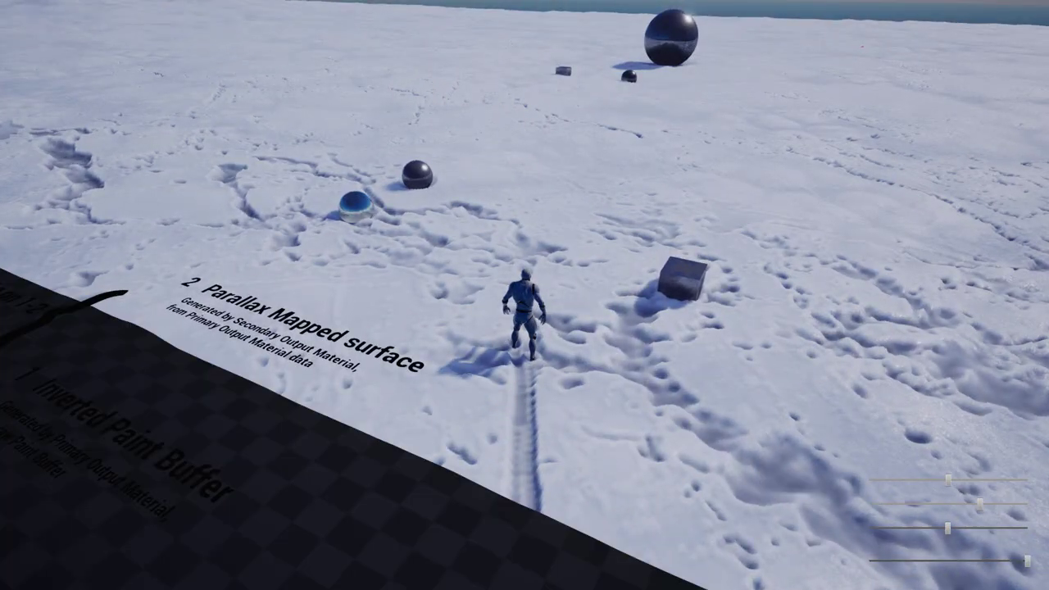
Run the character across the Parallax Mapped snow surface to leave tracks and end the play session.
{"action": "key", "text": "w"}
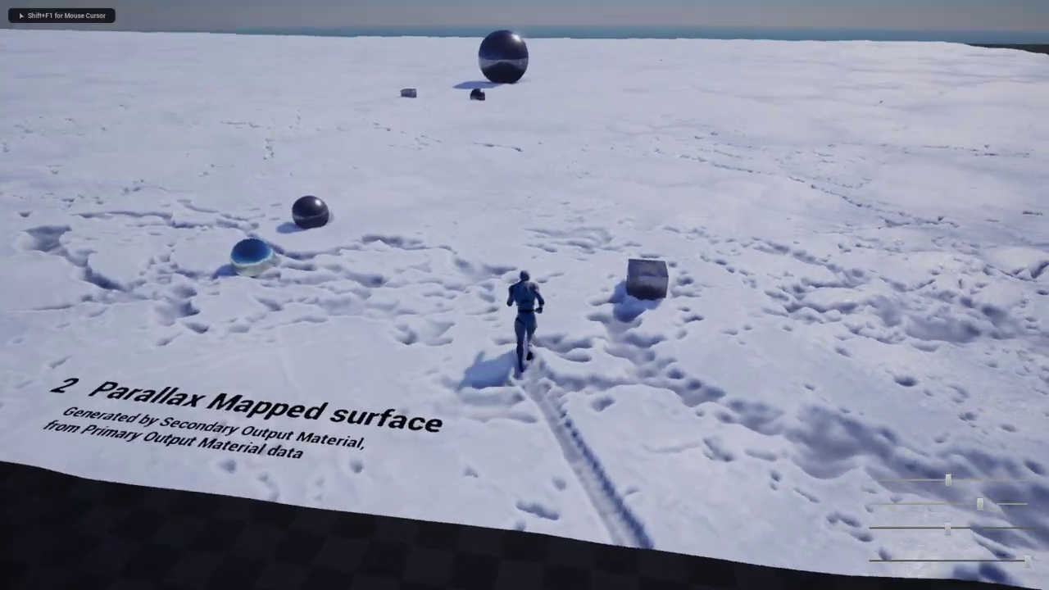
{"action": "key", "text": "w"}
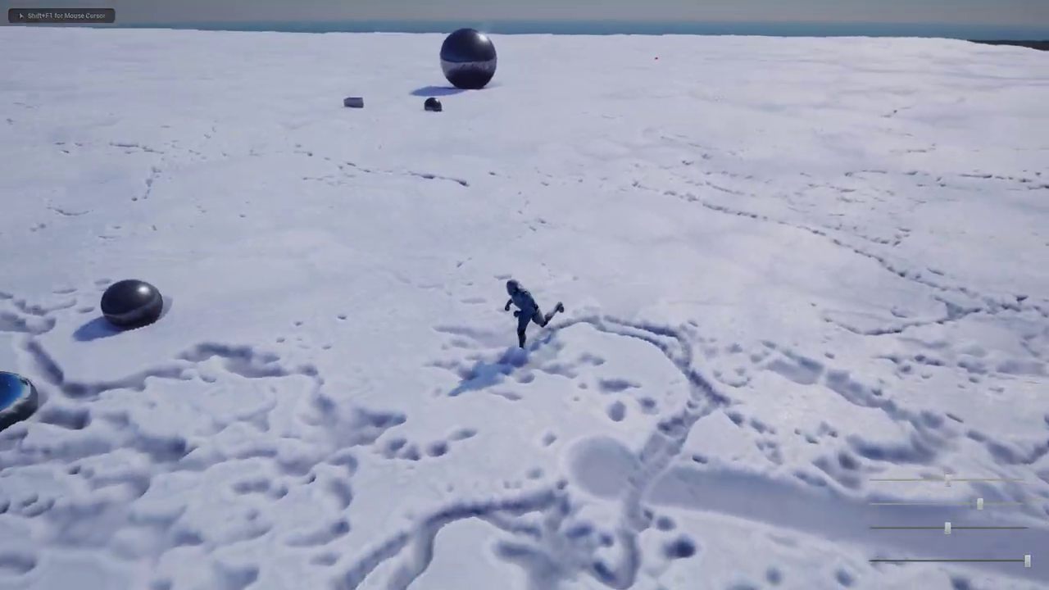
{"action": "key", "text": "w"}
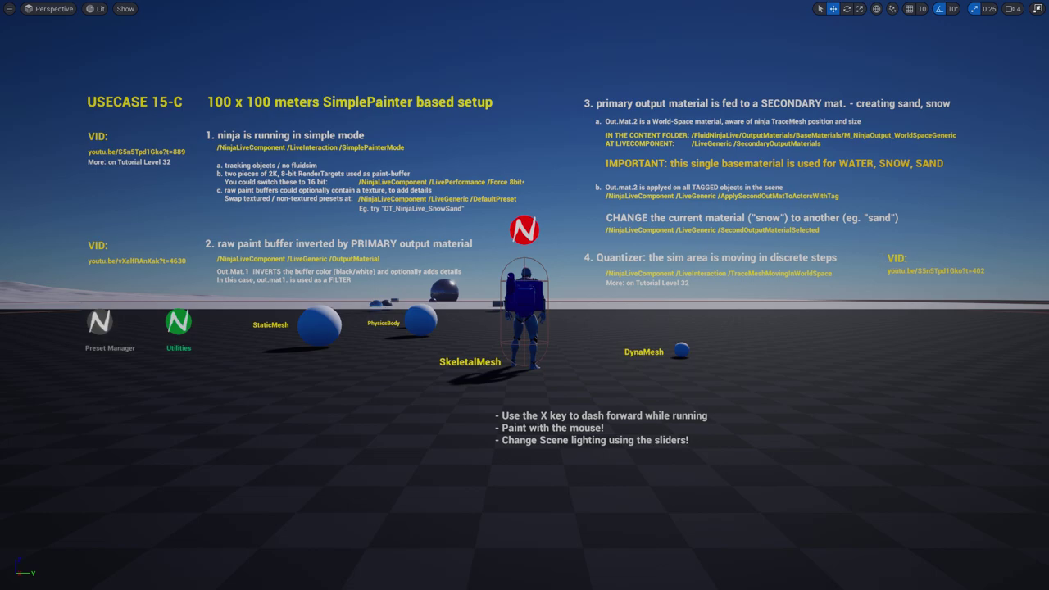
Reopen Usecase_018A_Snow_LIVE18 from the UseCases Levels folder and view it full screen.
{"action": "key", "text": "F11"}
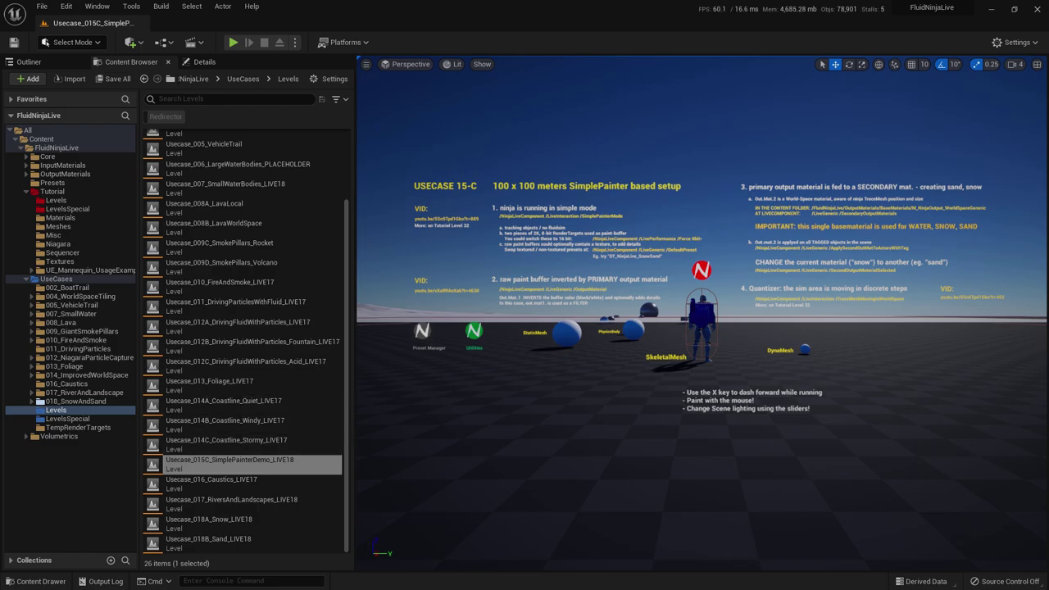
{"action": "left_click", "coordinate": [246, 463]}
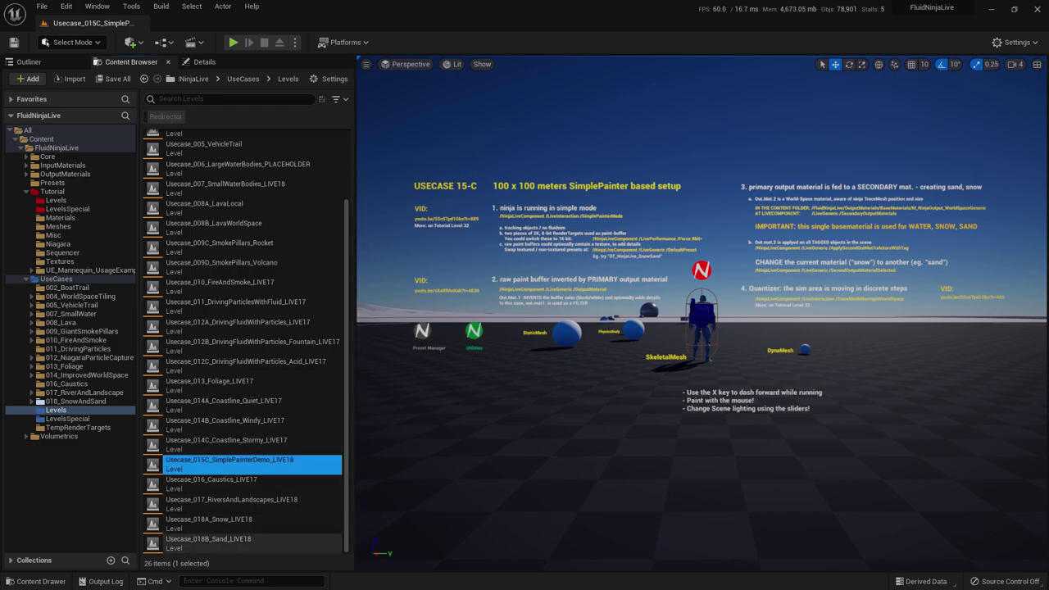
{"action": "double_click", "coordinate": [246, 523]}
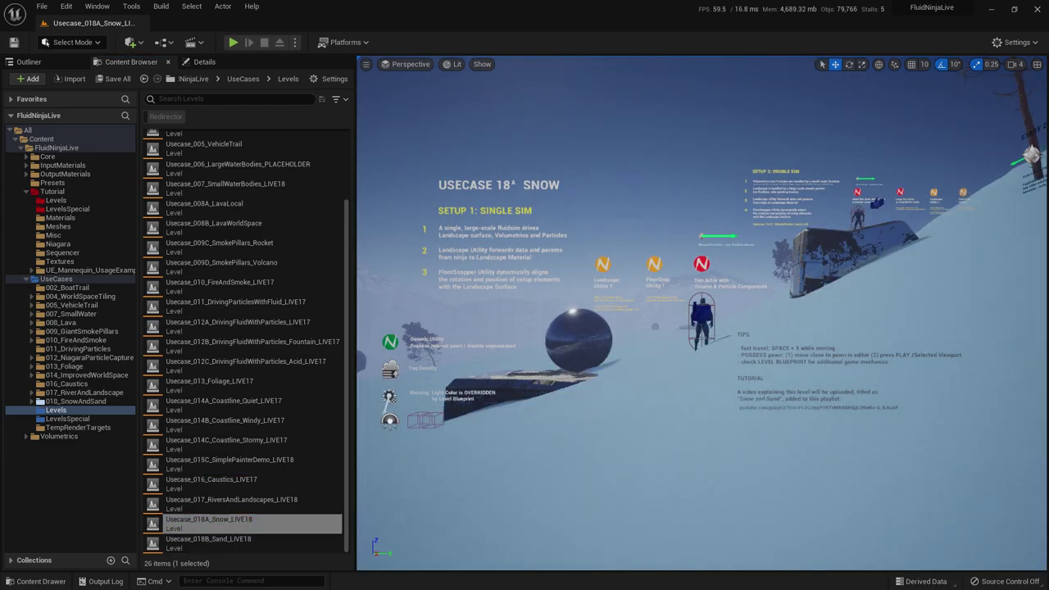
{"action": "key", "text": "F11"}
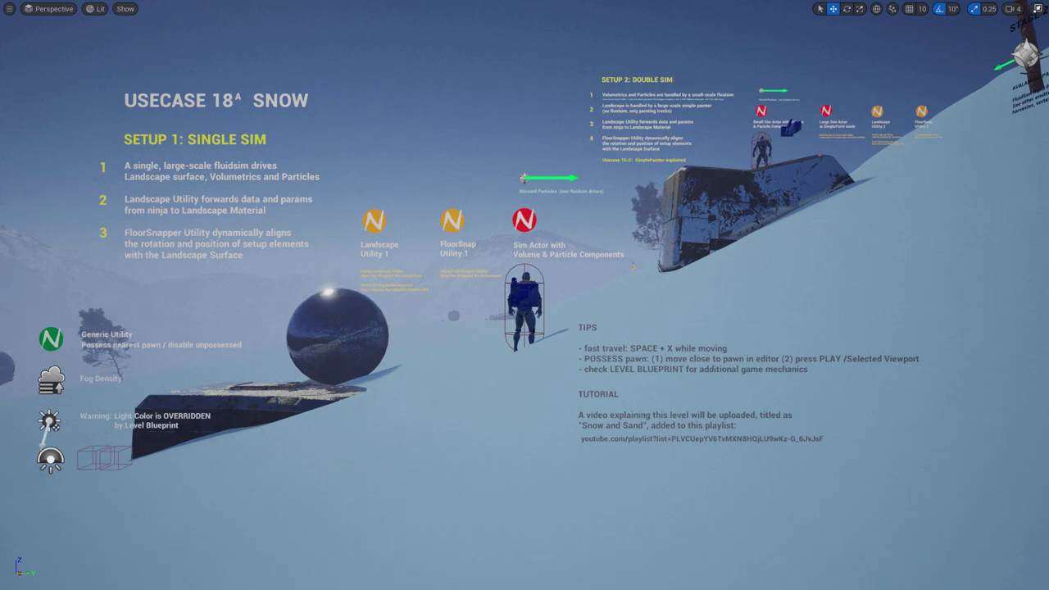
Select the NinjaLive_Large_FluidSim actor of Setup 1 and examine the Live Generic settings of its NinjaLiveComponent.
{"action": "left_click_drag", "start_coordinate": [112, 123], "coordinate": [302, 151], "text": "ctrl+alt"}
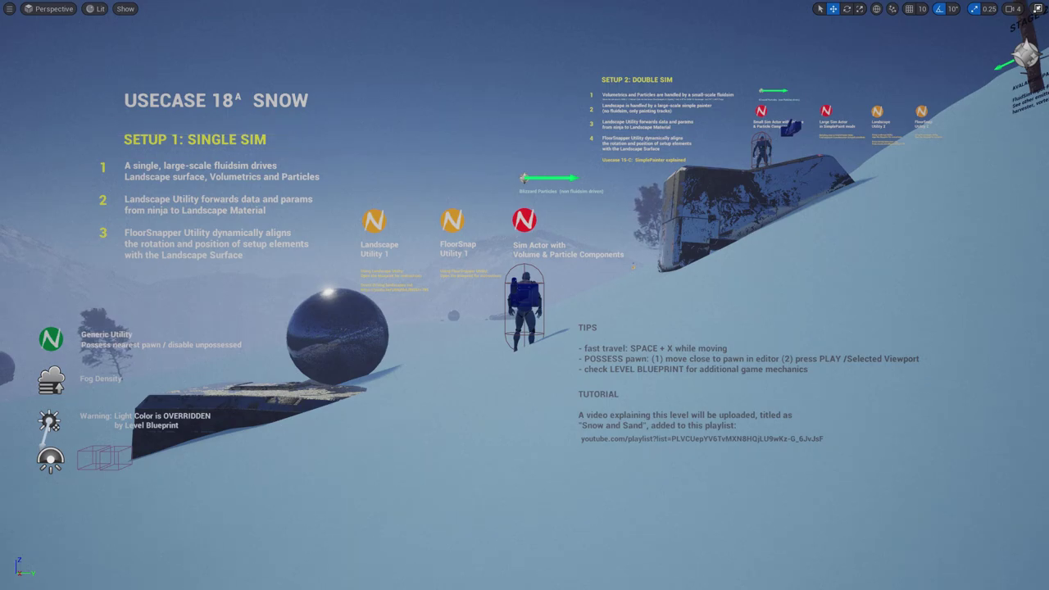
{"action": "left_click", "coordinate": [525, 220]}
{"action": "key", "text": "F11"}
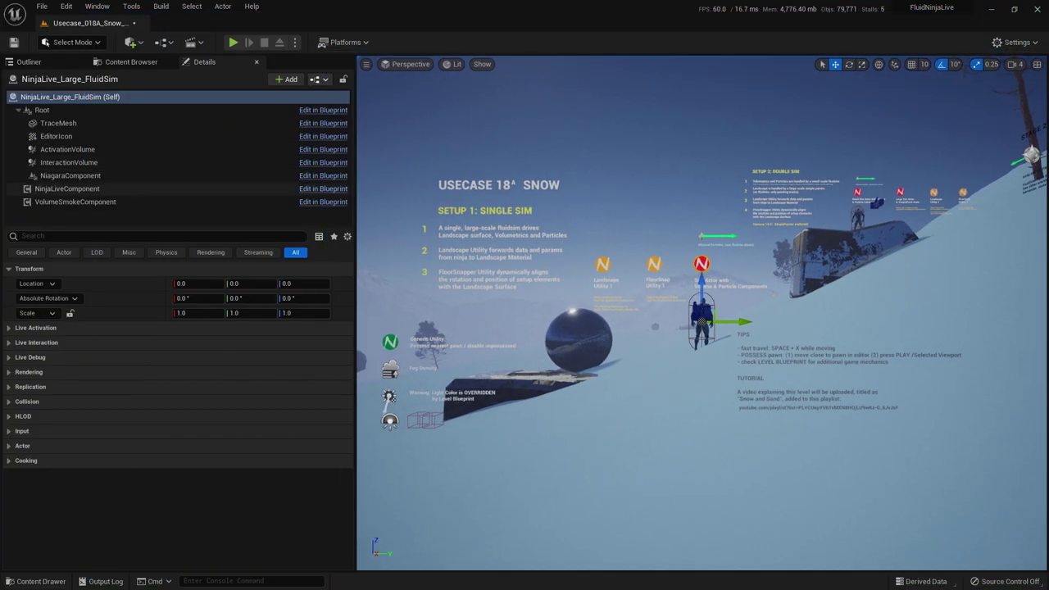
{"action": "left_click", "coordinate": [67, 189]}
{"action": "left_click", "coordinate": [32, 313]}
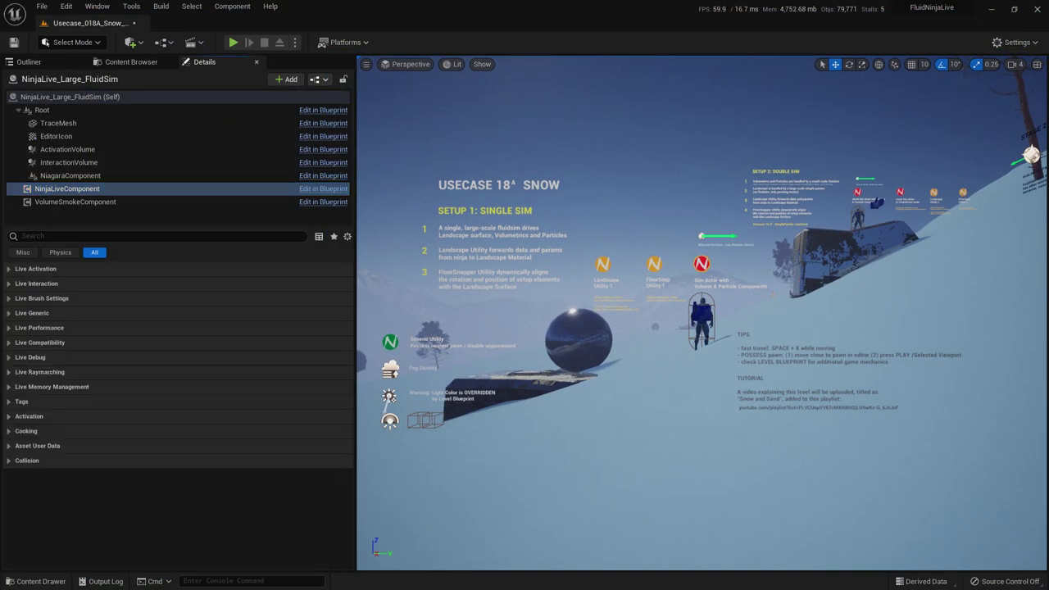
{"action": "left_click", "coordinate": [32, 313]}
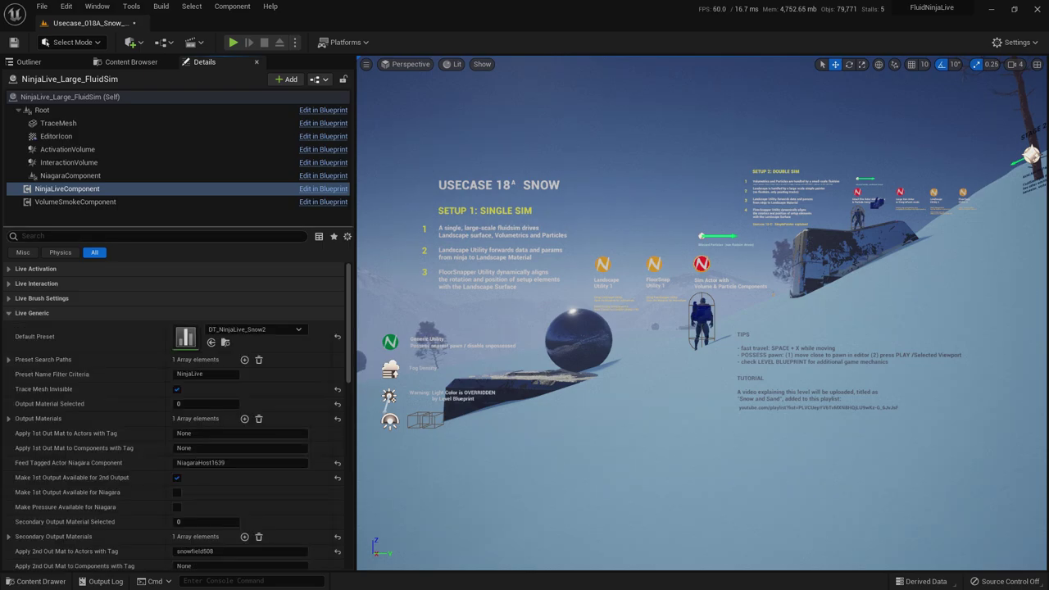
{"action": "scroll", "coordinate": [179, 327], "scroll_direction": "down", "scroll_amount": 4}
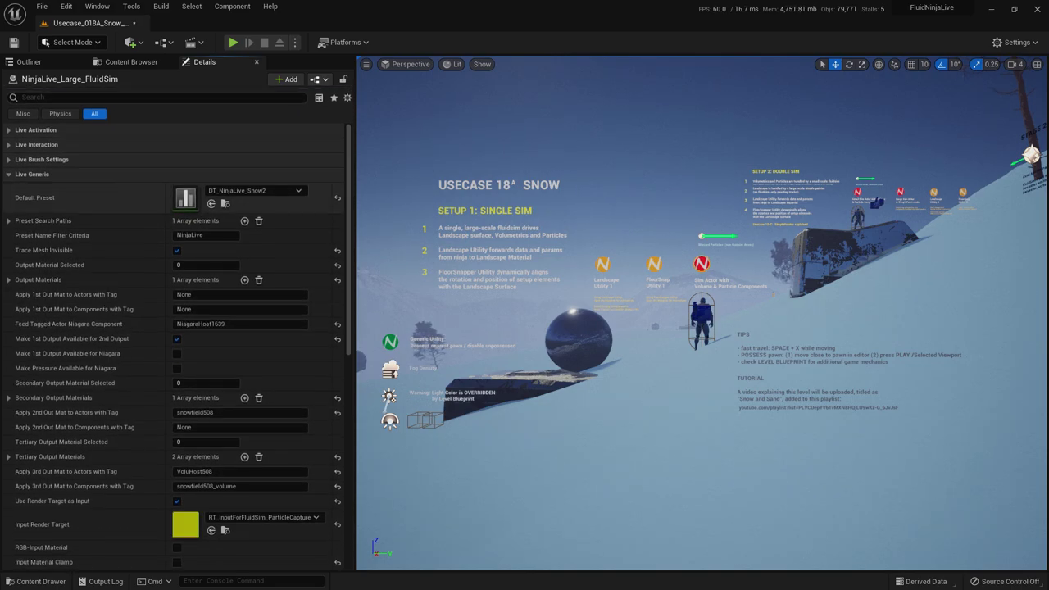
{"action": "scroll", "coordinate": [179, 328], "scroll_direction": "down", "scroll_amount": 2}
{"action": "scroll", "coordinate": [178, 327], "scroll_direction": "down", "scroll_amount": 1}
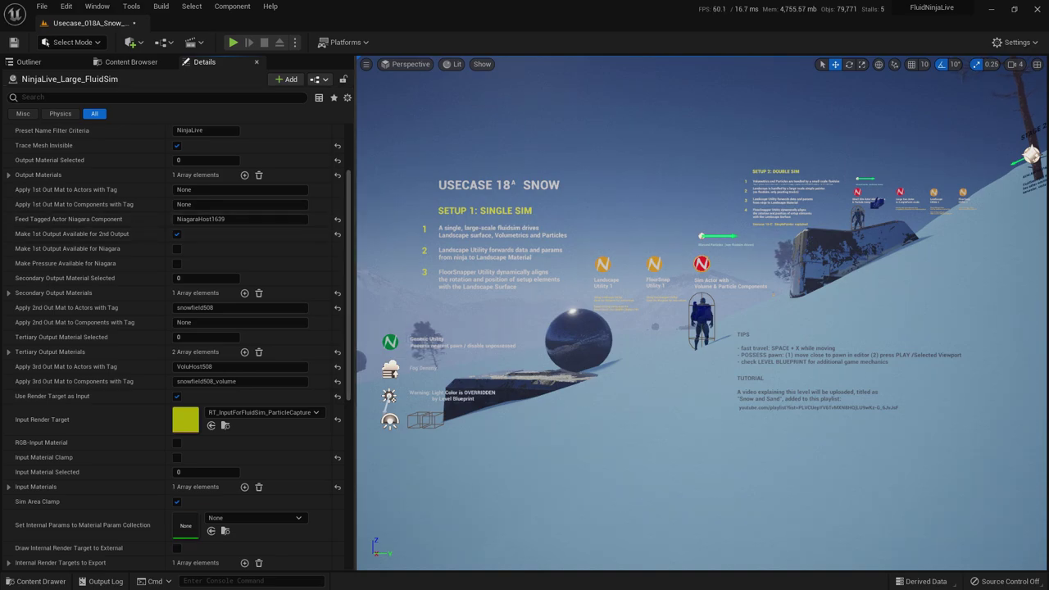
Play the snow level full screen, run the character across the slope to stir up snow, and end the play session.
{"action": "key", "text": "F11"}
{"action": "key", "text": "alt+p"}
{"action": "key", "text": "w"}
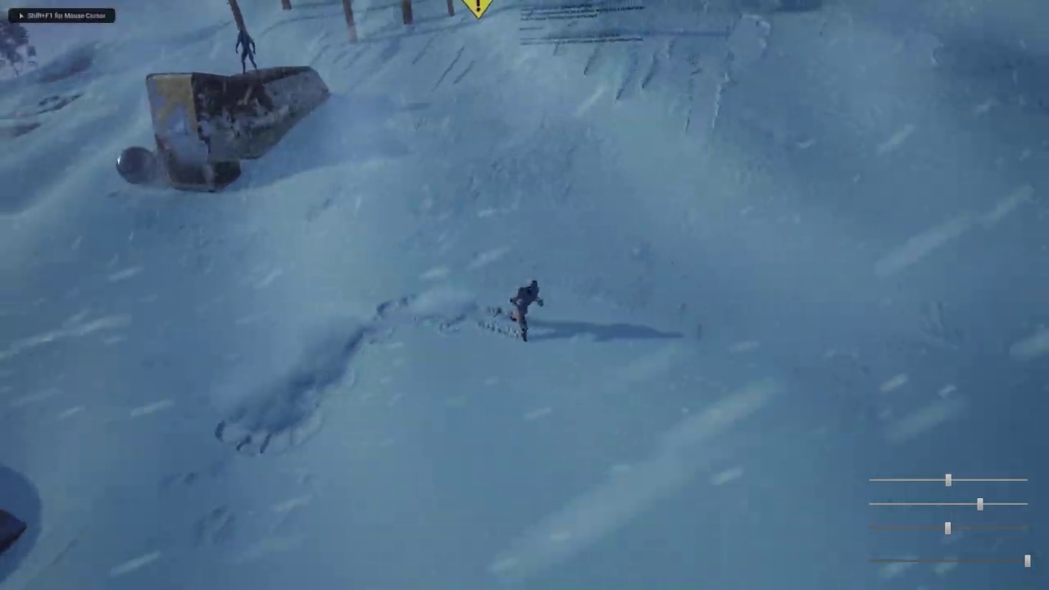
{"action": "key", "text": "w"}
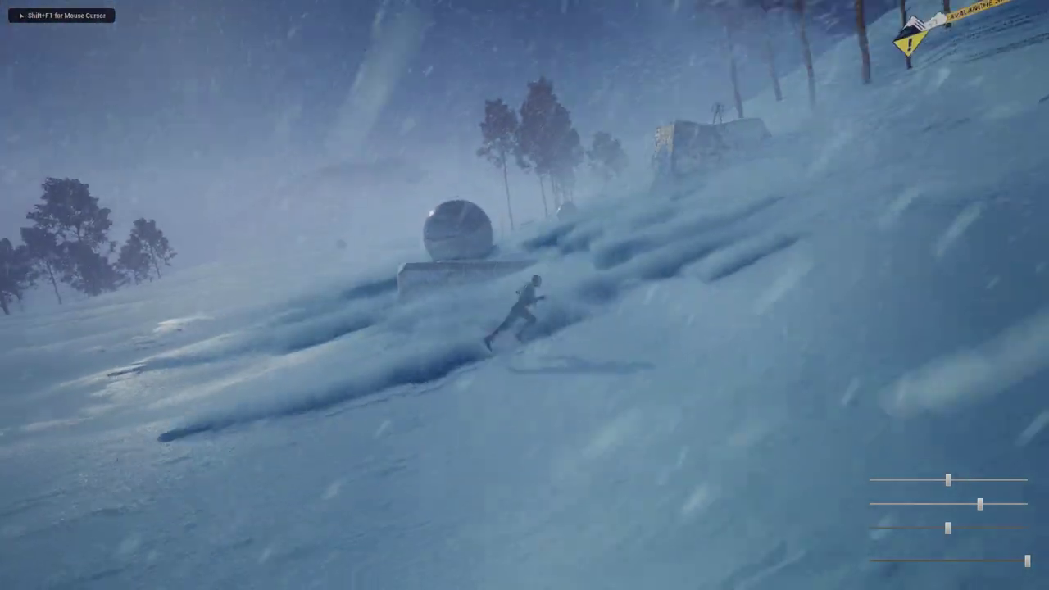
{"action": "key", "text": "w"}
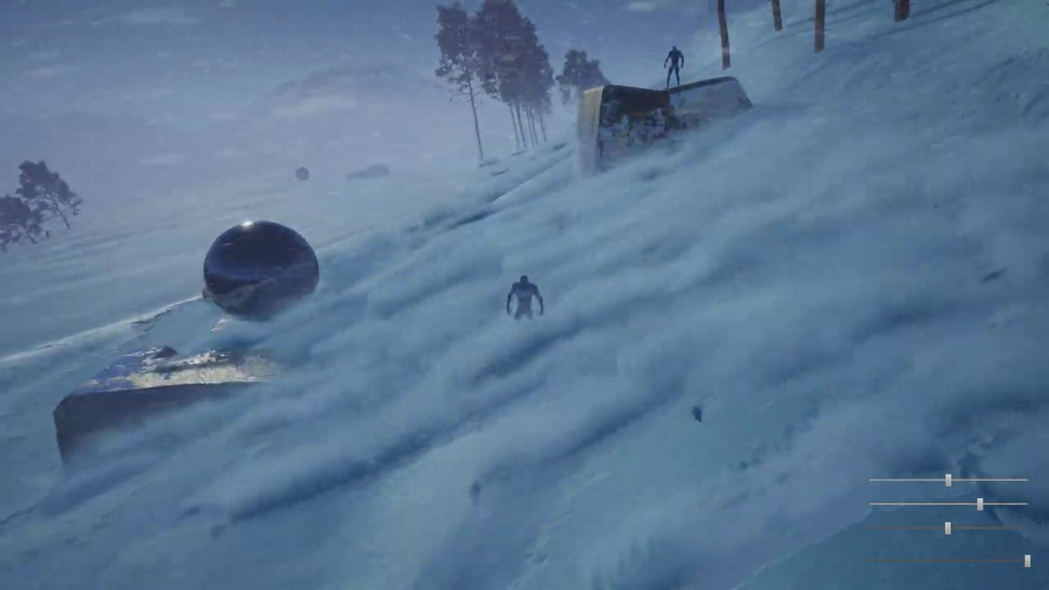
{"action": "key", "text": "Escape"}
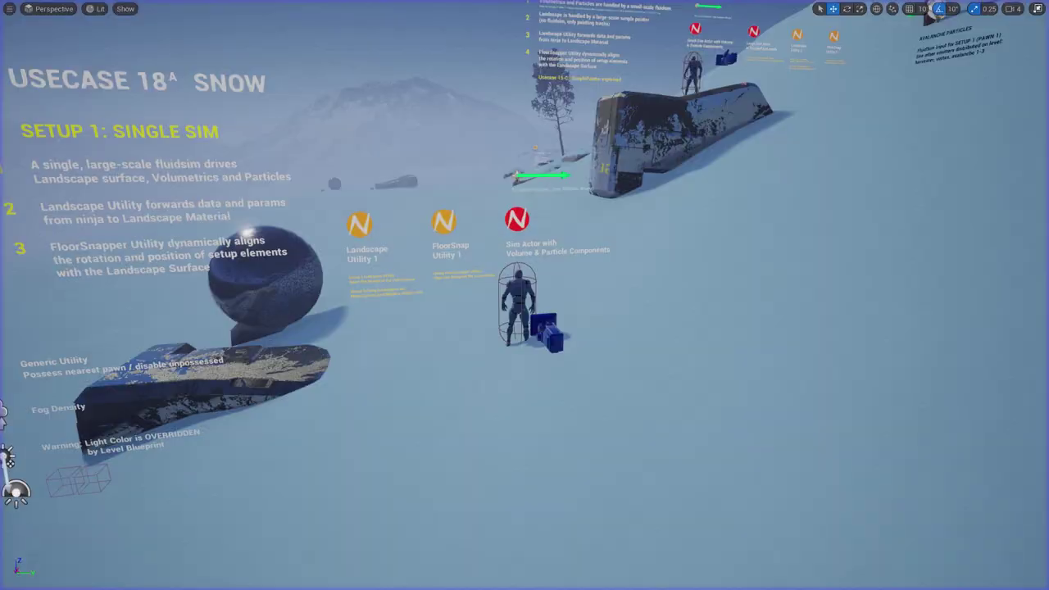
Enable Draw Internal Render Target to External on the NinjaLiveComponent of the Setup 1 sim actor.
{"action": "right_click_drag", "start_coordinate": [524, 295], "coordinate": [496, 276]}
{"action": "key", "text": "s"}
{"action": "key", "text": "F11"}
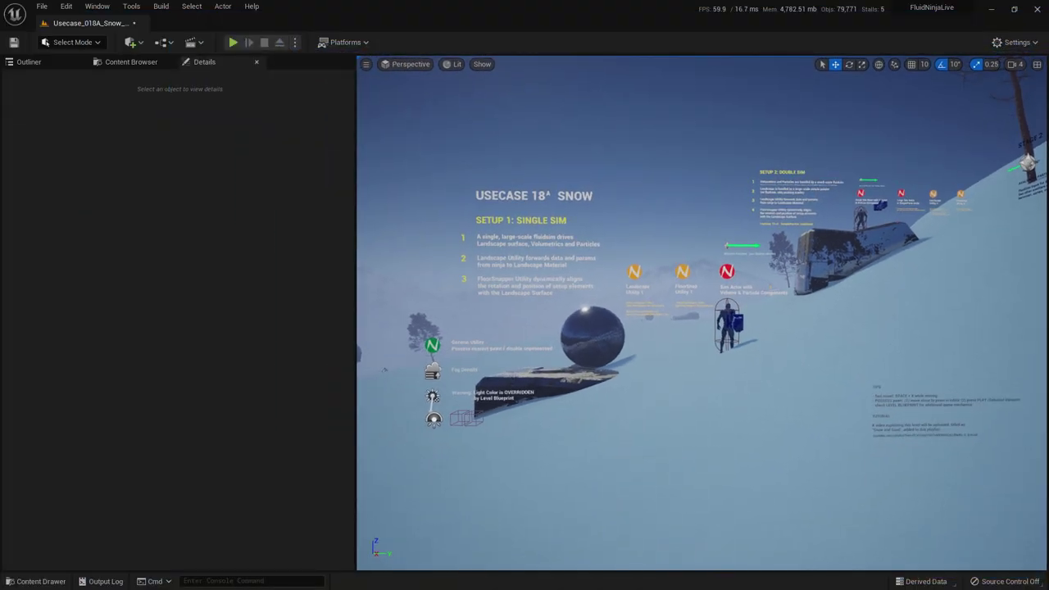
{"action": "left_click", "coordinate": [727, 272]}
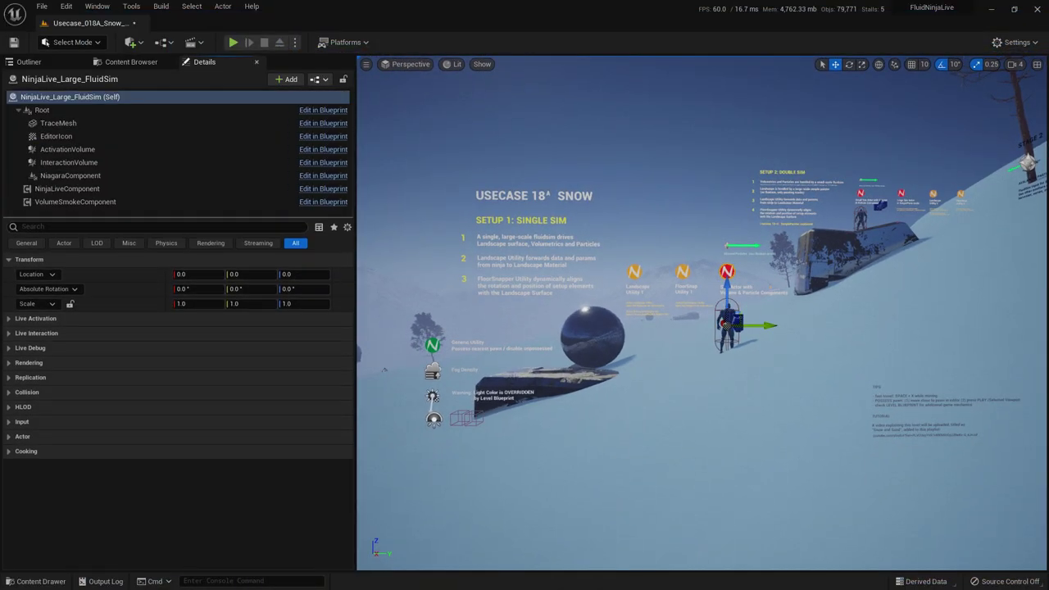
{"action": "left_click", "coordinate": [67, 189]}
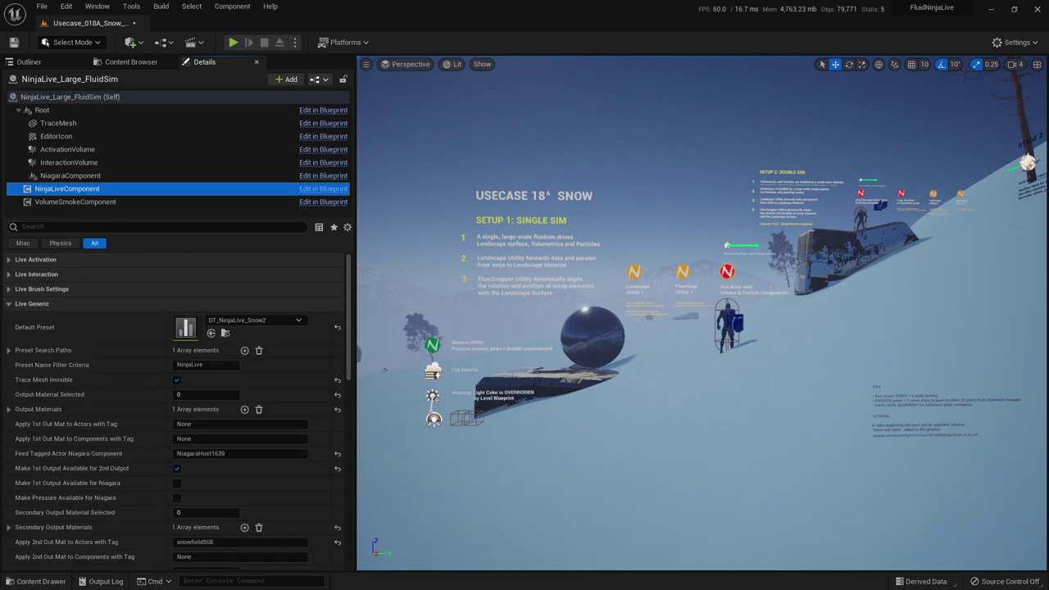
{"action": "scroll", "coordinate": [172, 410], "scroll_direction": "down", "scroll_amount": 6}
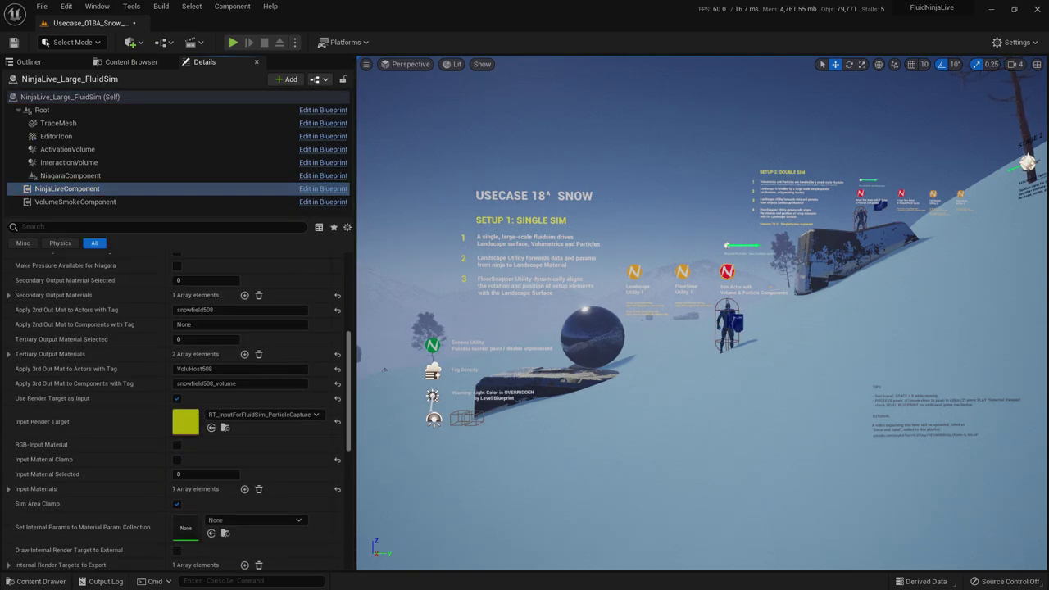
{"action": "scroll", "coordinate": [180, 410], "scroll_direction": "down", "scroll_amount": 4}
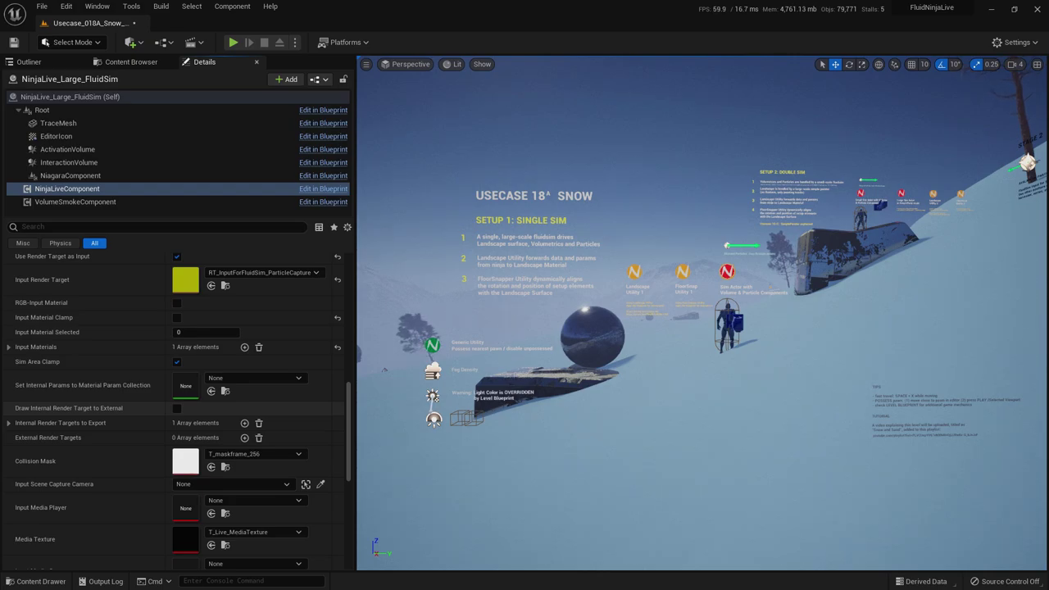
{"action": "left_click", "coordinate": [177, 408]}
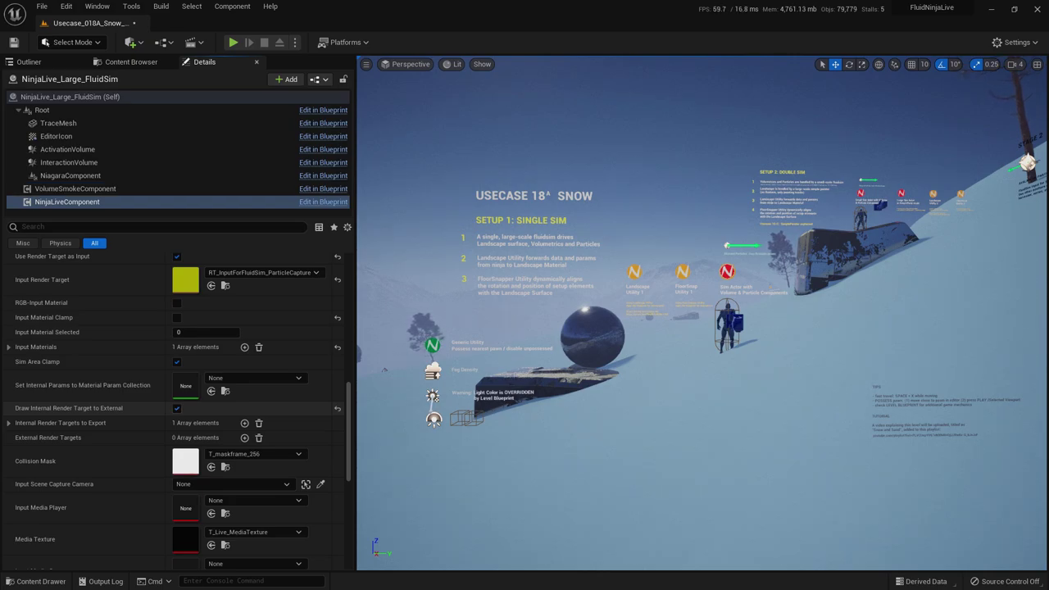
Expand Internal Render Targets to Export and look through the render target choices for Index 0.
{"action": "left_click", "coordinate": [8, 423]}
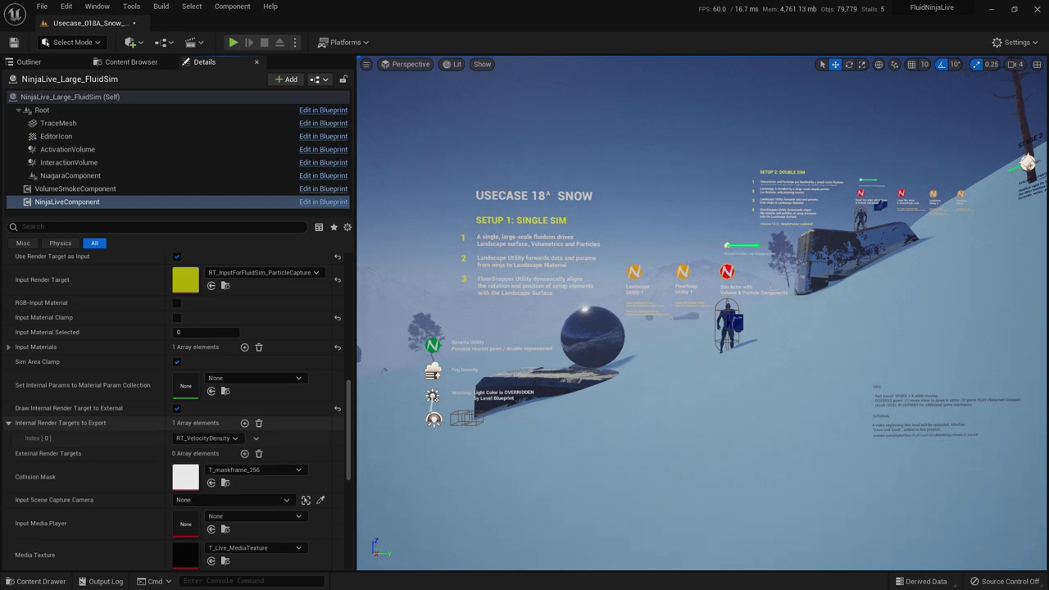
{"action": "left_click", "coordinate": [208, 438]}
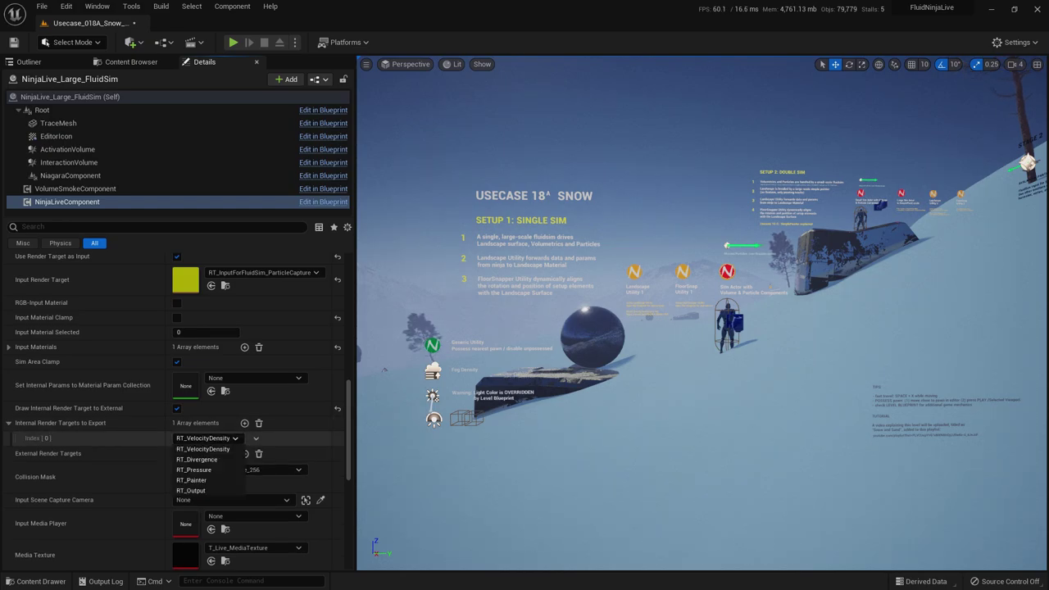
{"action": "left_click", "coordinate": [208, 438]}
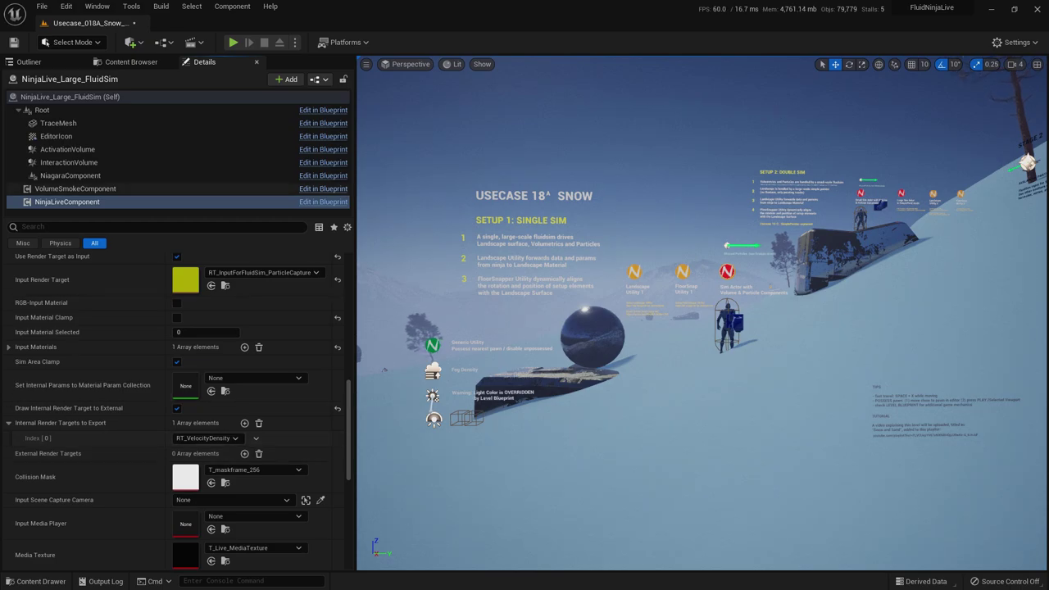
Review the VolumeSmokeComponent's Default settings and the NinjaLiveComponent's output material tags, and deselect the actor.
{"action": "left_click", "coordinate": [75, 188]}
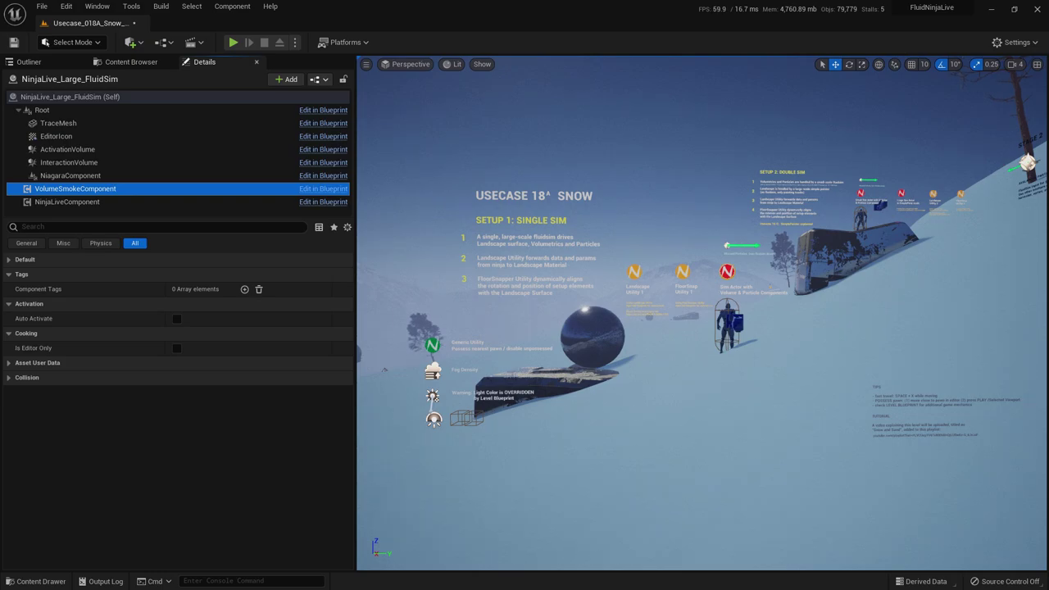
{"action": "left_click", "coordinate": [10, 260]}
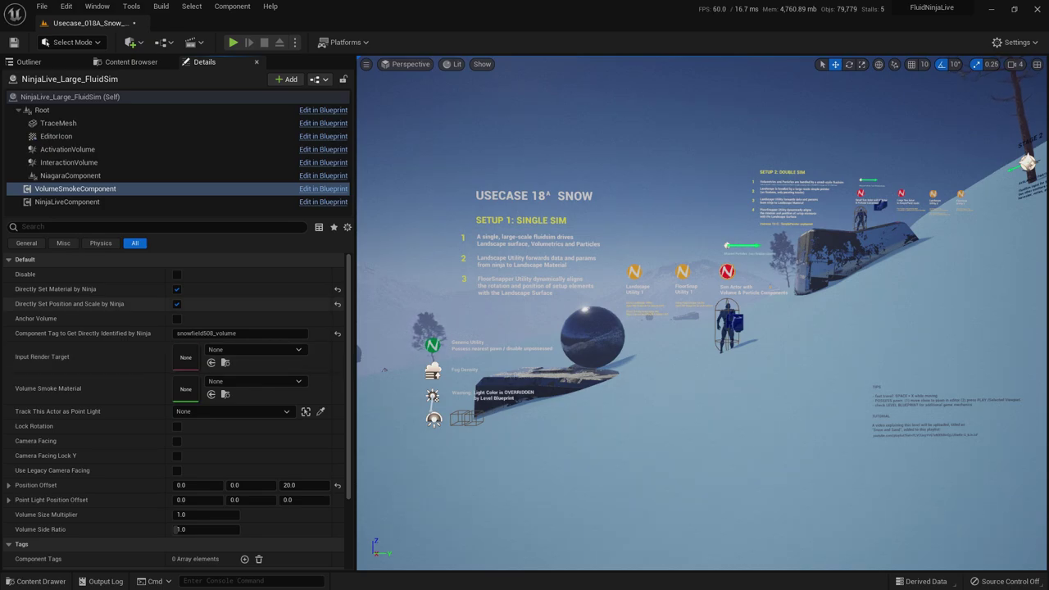
{"action": "left_click", "coordinate": [67, 201]}
{"action": "scroll", "coordinate": [176, 393], "scroll_direction": "down", "scroll_amount": 2}
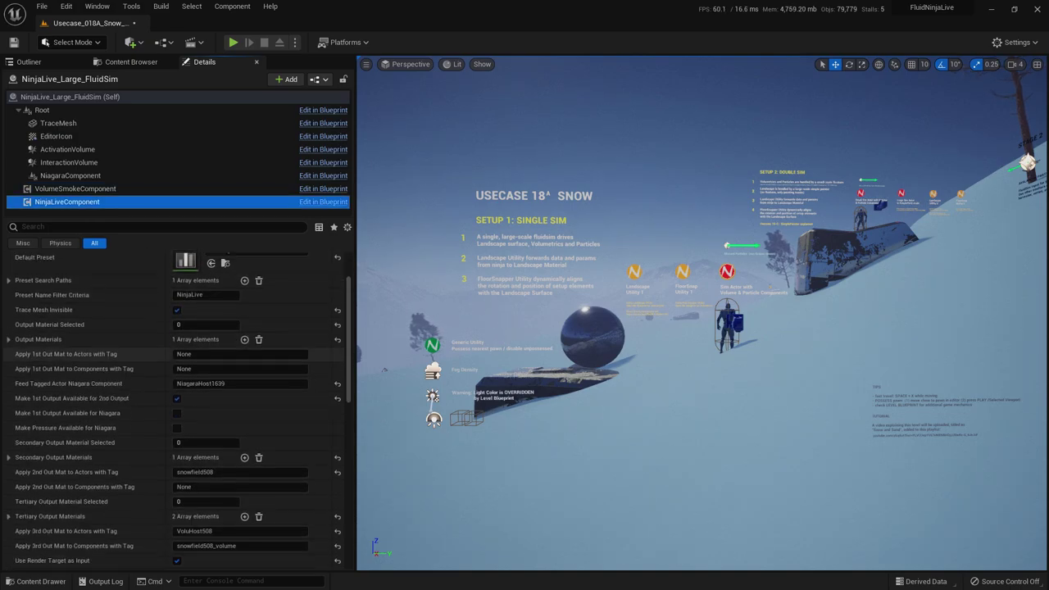
{"action": "scroll", "coordinate": [164, 336], "scroll_direction": "down", "scroll_amount": 2}
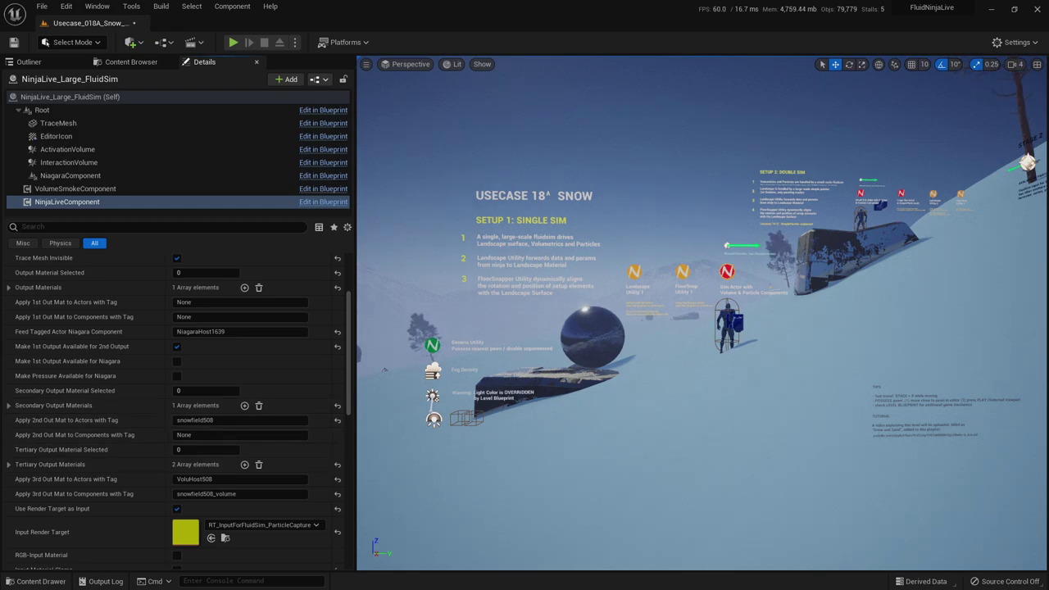
{"action": "key", "text": "Escape"}
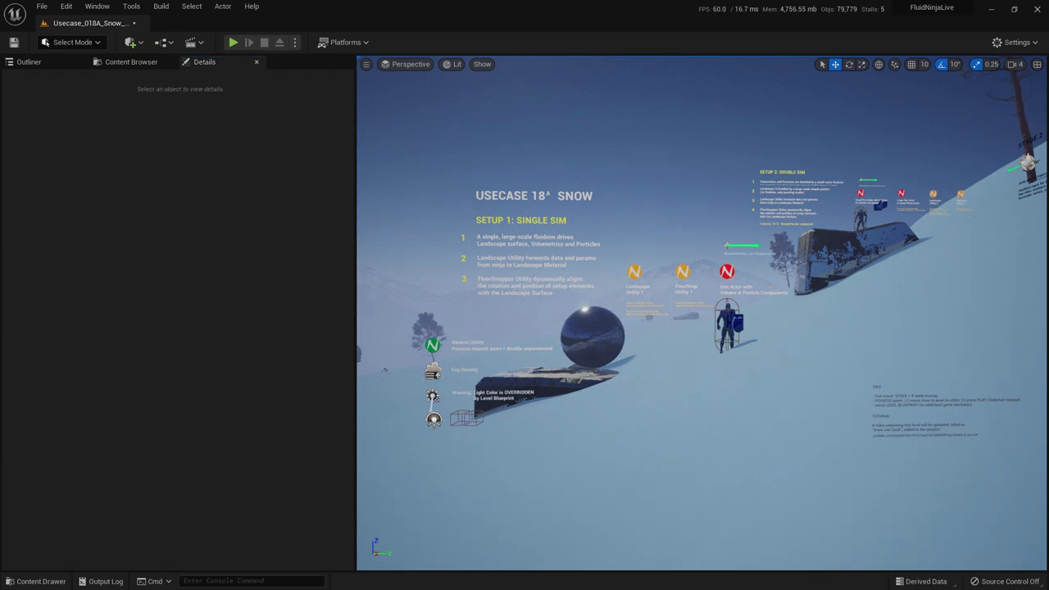
Play the snow level full screen again, run the character around the slope near the metal sphere, and end the play session.
{"action": "key", "text": "F11"}
{"action": "key", "text": "alt+p"}
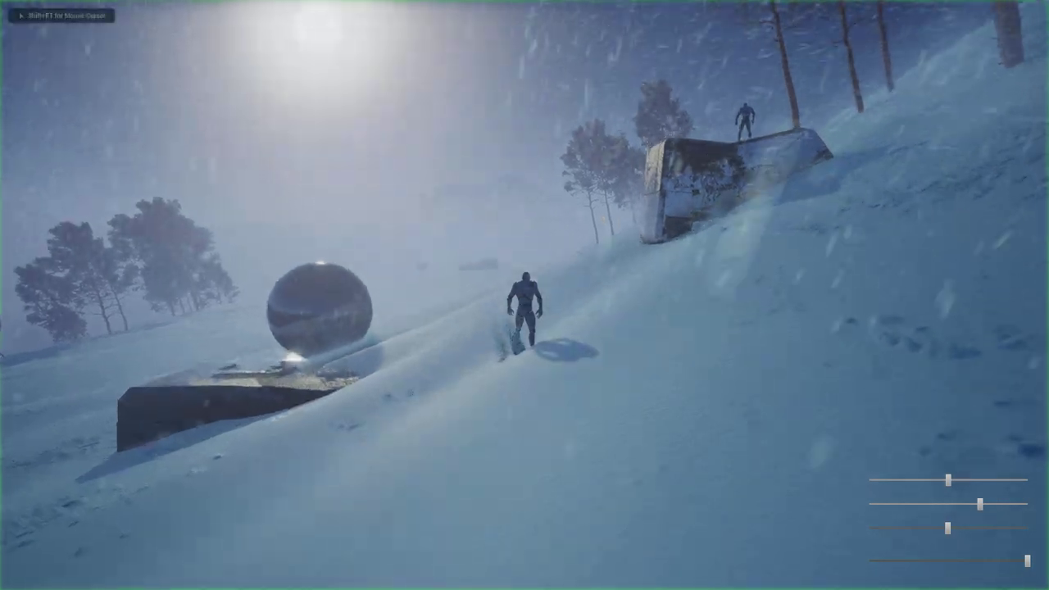
{"action": "key", "text": "d"}
{"action": "key", "text": "a"}
{"action": "key", "text": "w"}
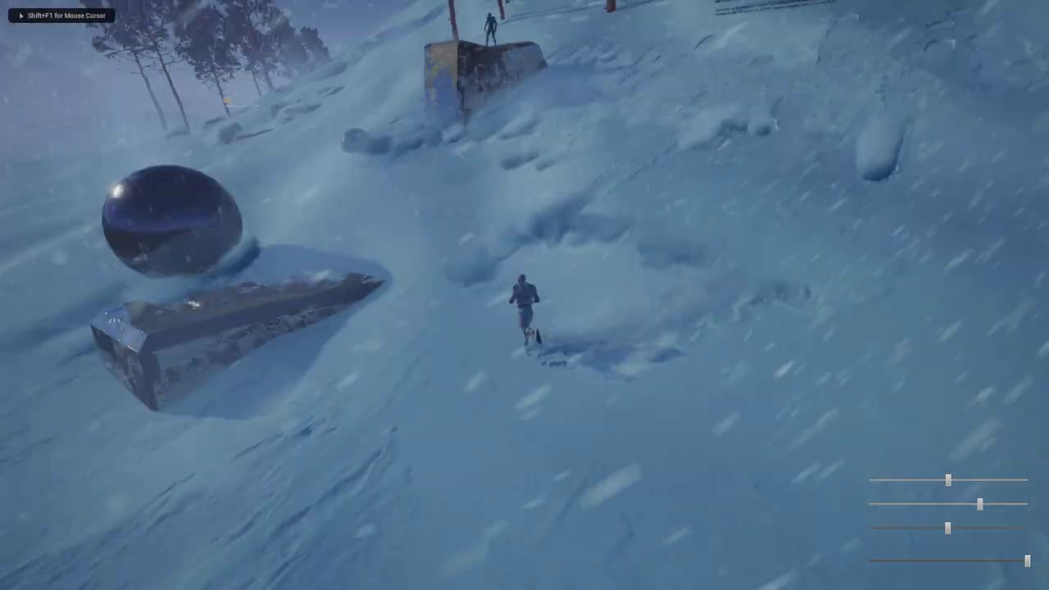
{"action": "key", "text": "d"}
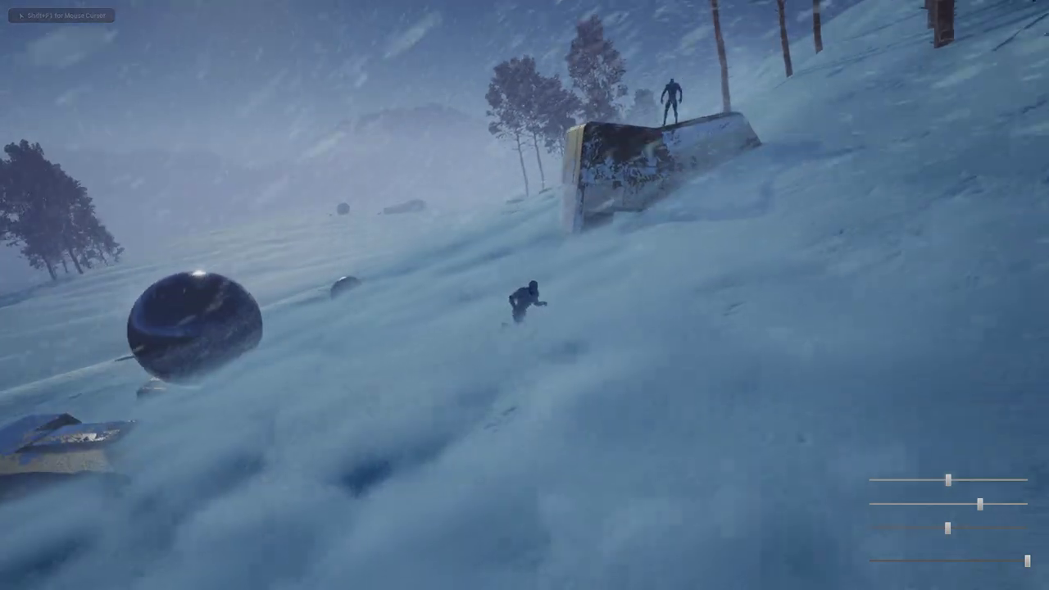
{"action": "key", "text": "s"}
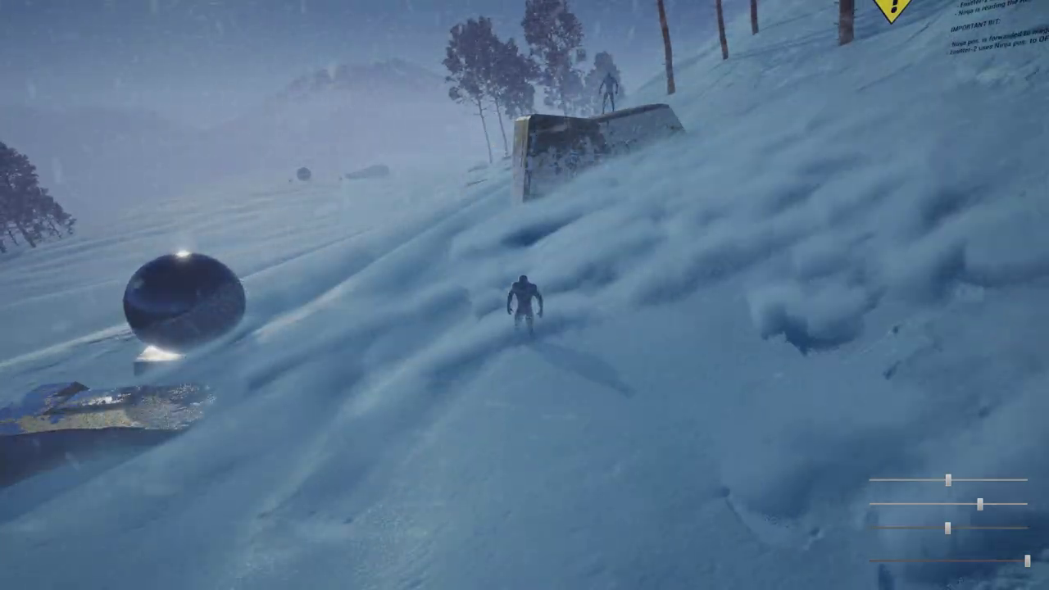
{"action": "key", "text": "w"}
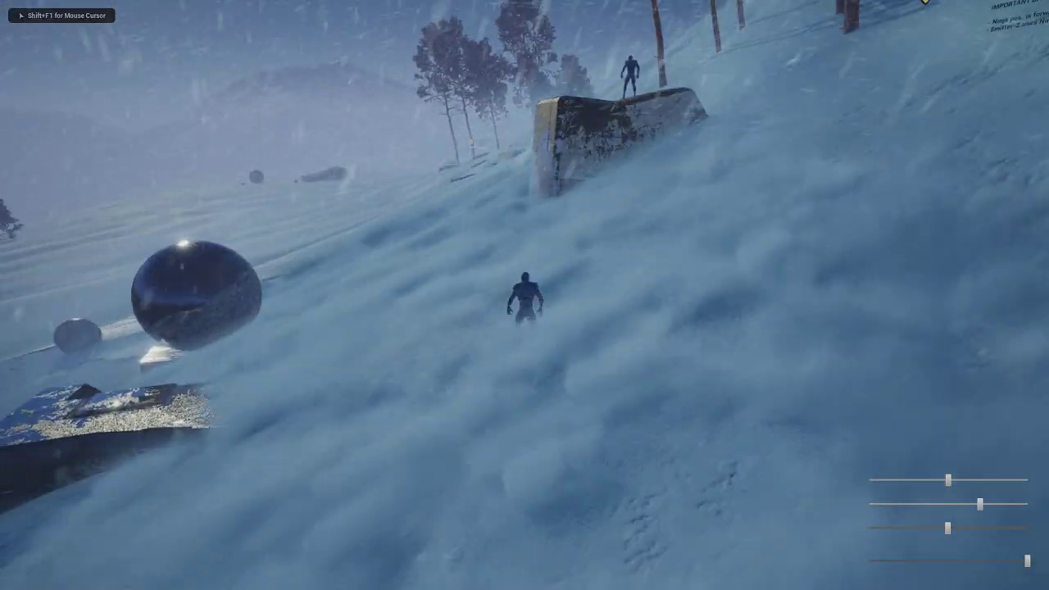
{"action": "key", "text": "Escape"}
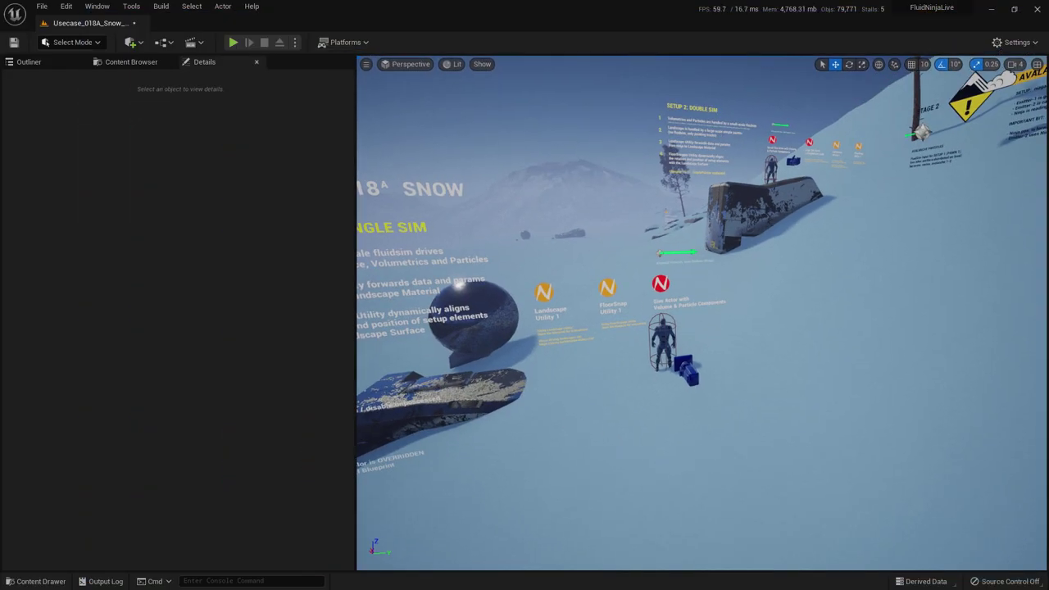
Reselect the Setup 1 sim actor and examine the output material and input render target settings of its NinjaLiveComponent.
{"action": "left_click", "coordinate": [660, 283]}
{"action": "left_click", "coordinate": [67, 202]}
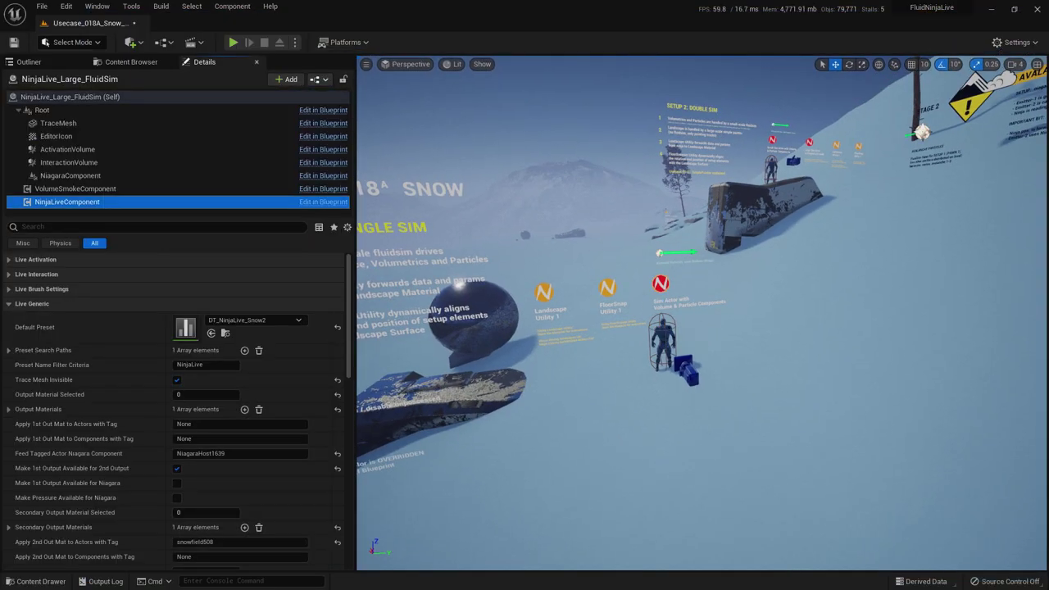
{"action": "scroll", "coordinate": [172, 410], "scroll_direction": "down", "scroll_amount": 4}
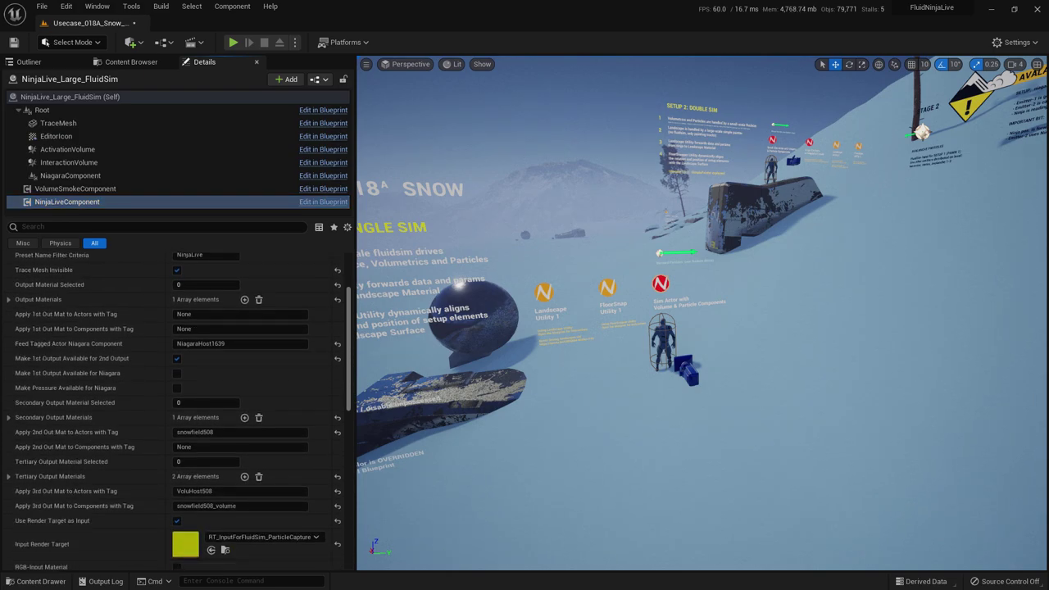
{"action": "scroll", "coordinate": [180, 410], "scroll_direction": "down", "scroll_amount": 1}
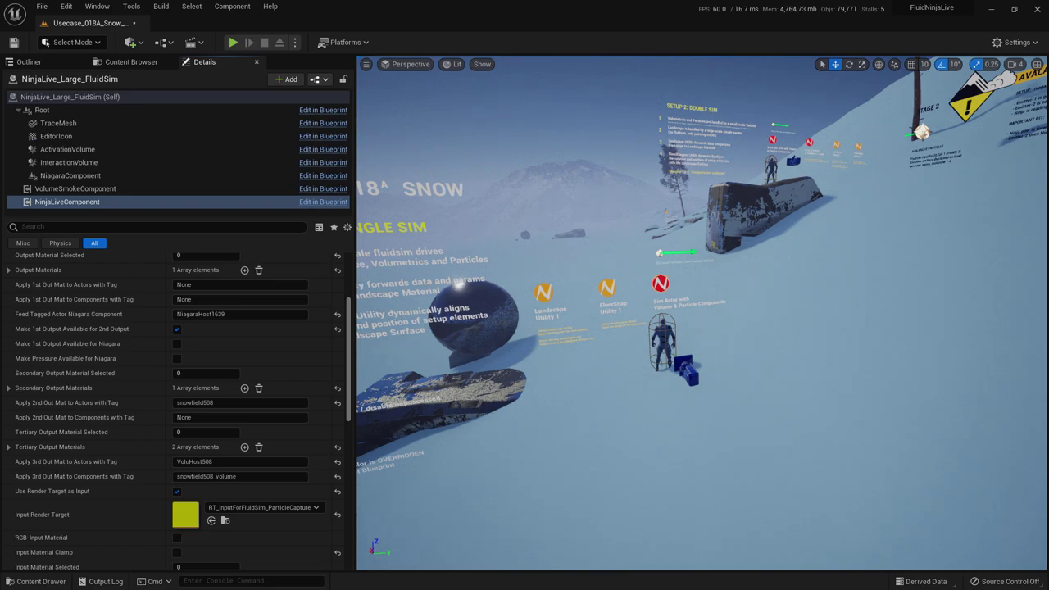
{"action": "scroll", "coordinate": [180, 410], "scroll_direction": "down", "scroll_amount": 1}
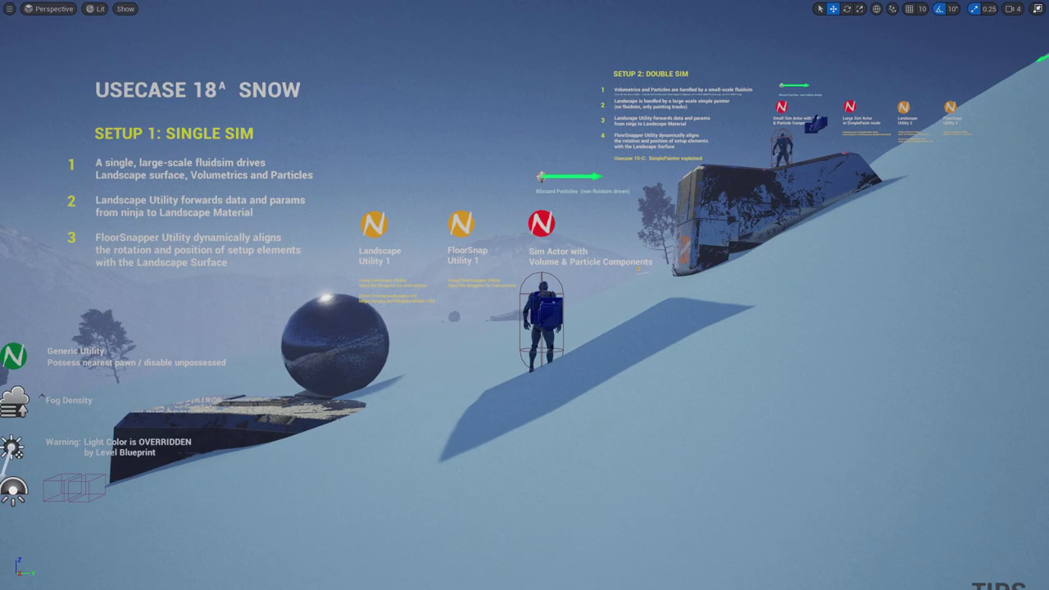
Go to the Stage 6 pit, collapse the level's Outliner folders, and expand Stage6_Pit and its HiddenColliders folder.
{"action": "scroll", "coordinate": [524, 295], "scroll_direction": "up", "scroll_amount": 6}
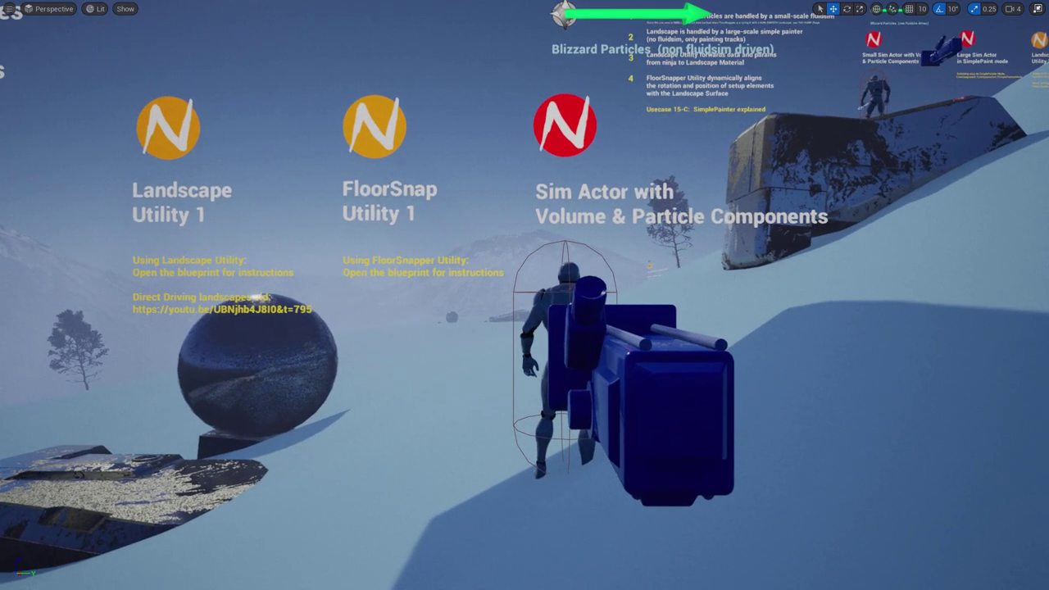
{"action": "left_click_drag", "start_coordinate": [298, 83], "coordinate": [454, 233], "text": "ctrl+alt"}
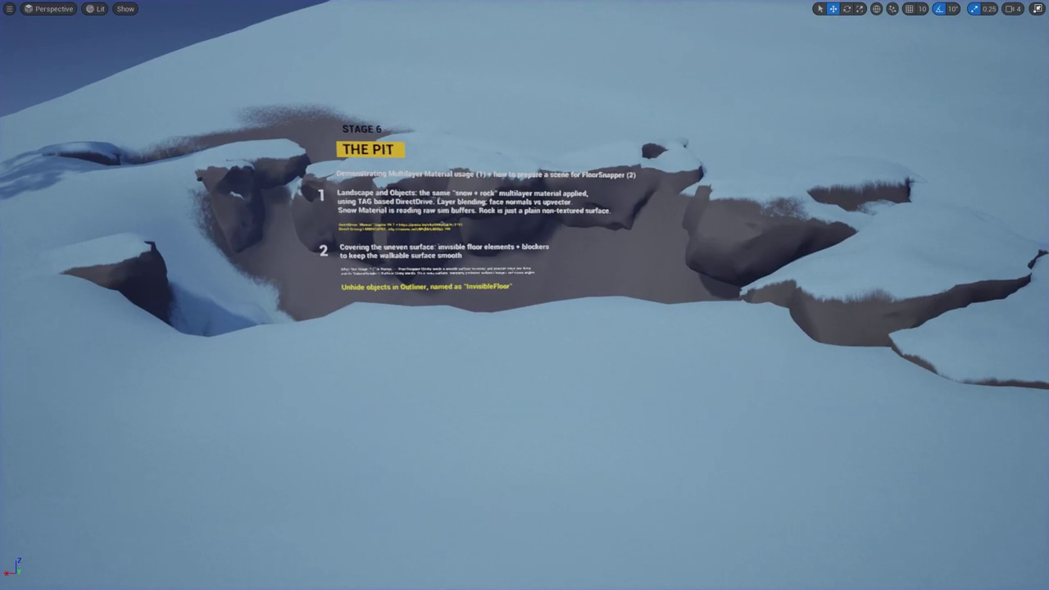
{"action": "key", "text": "w"}
{"action": "right_click_drag", "start_coordinate": [525, 295], "coordinate": [524, 275]}
{"action": "key", "text": "s"}
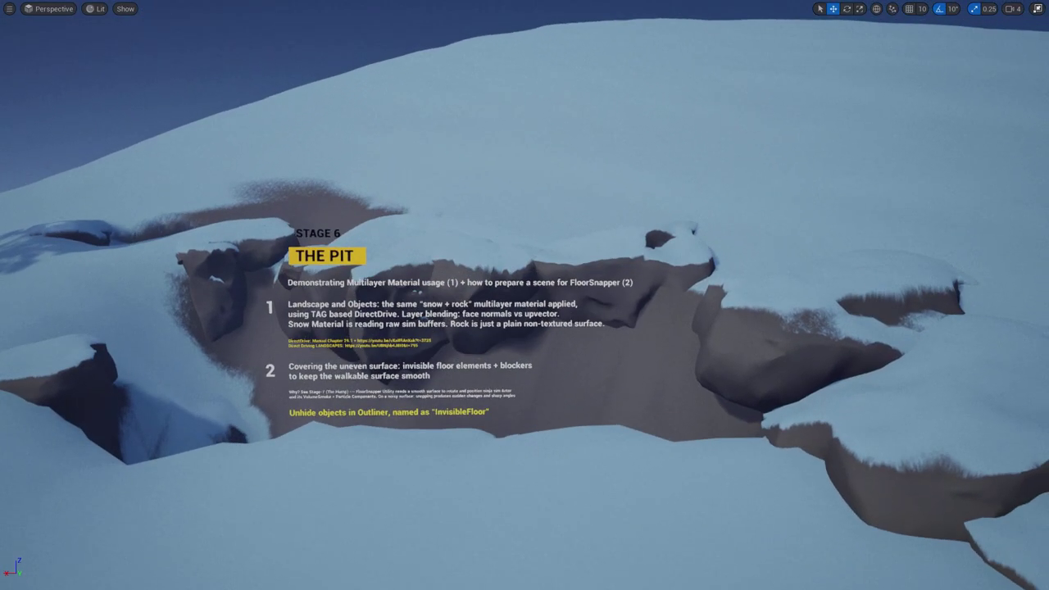
{"action": "key", "text": "F11"}
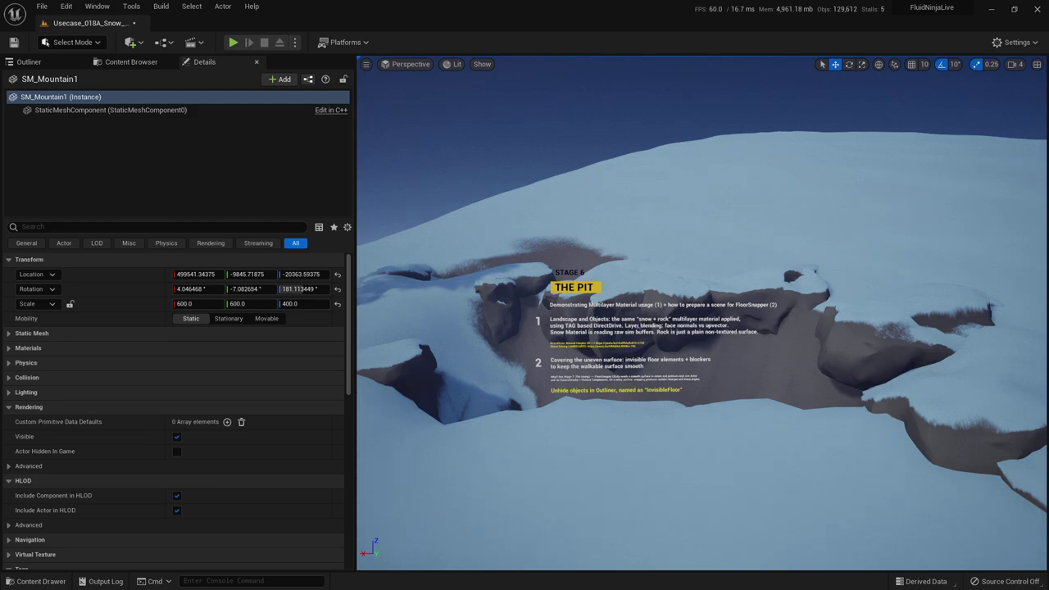
{"action": "left_click", "coordinate": [29, 61]}
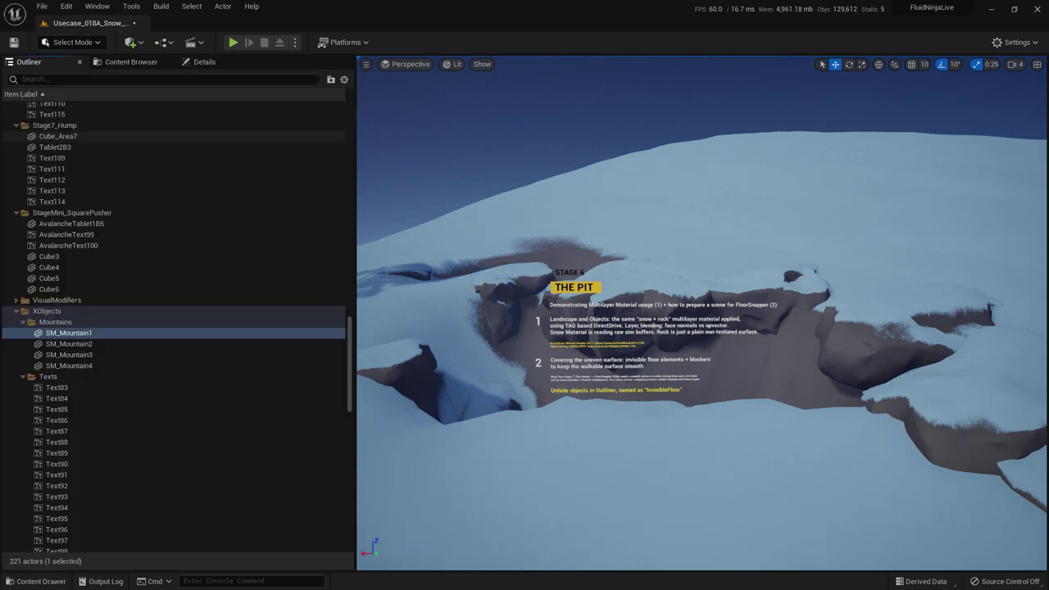
{"action": "left_click_drag", "start_coordinate": [350, 365], "coordinate": [350, 149]}
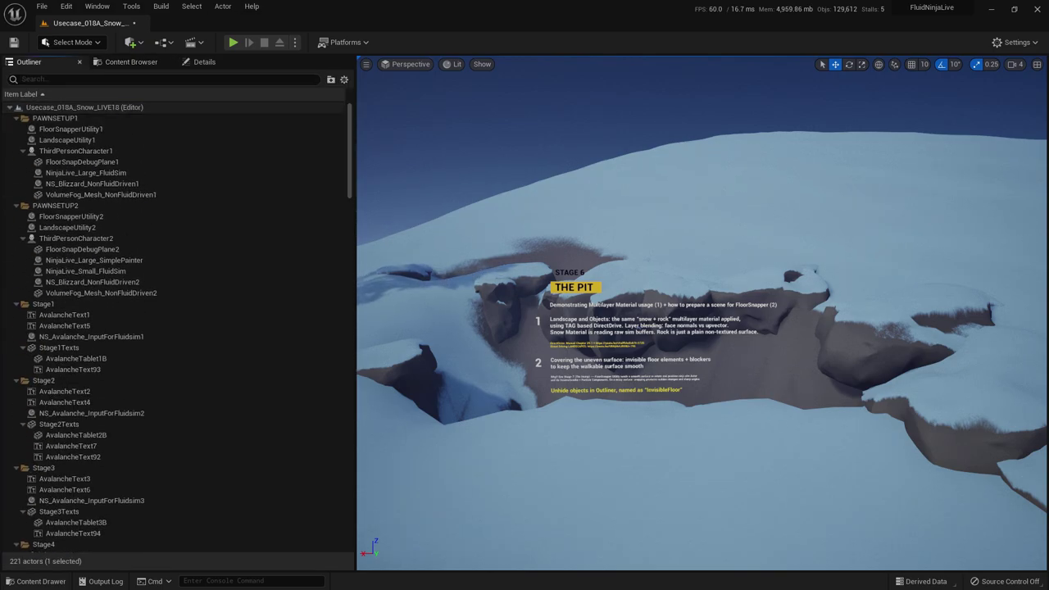
{"action": "left_click", "coordinate": [10, 107]}
{"action": "left_click", "coordinate": [9, 108]}
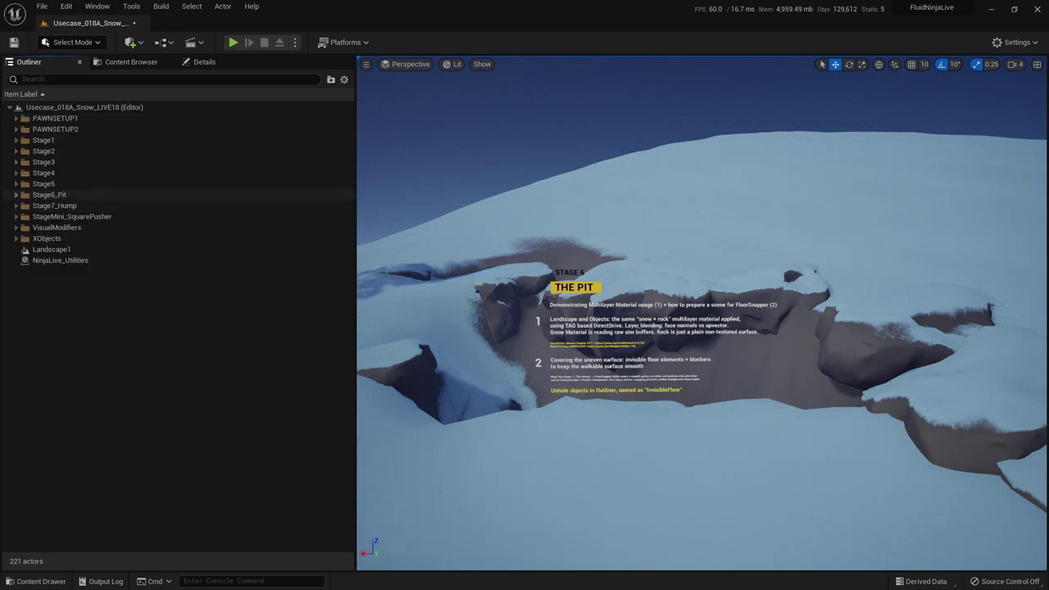
{"action": "left_click", "coordinate": [16, 195]}
{"action": "left_click", "coordinate": [23, 206]}
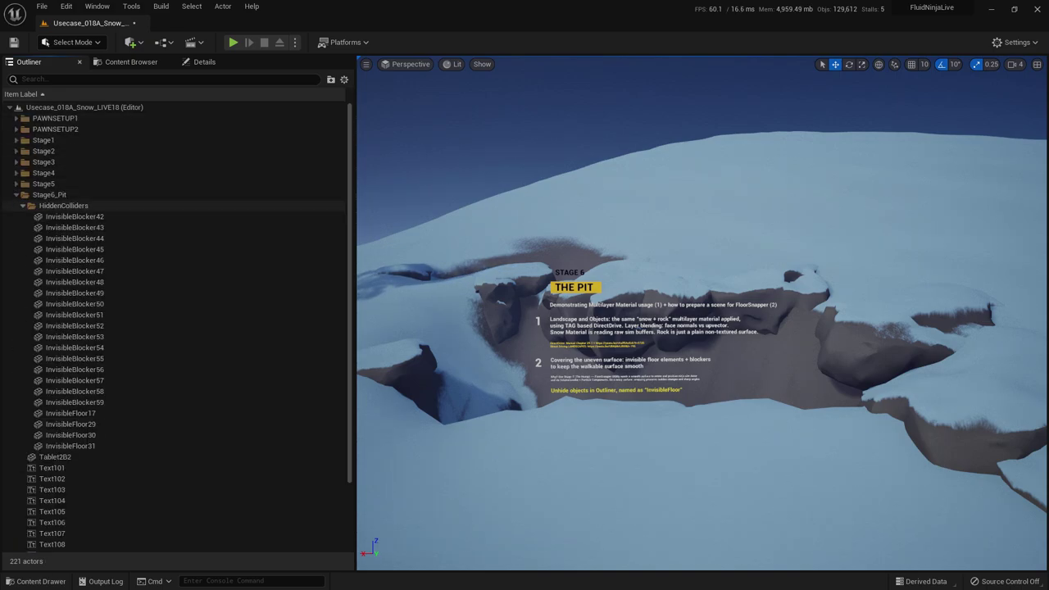
Select InvisibleFloor17, 29, 30 and 31, turn off Actor Hidden In Game and turn on Visible for them.
{"action": "left_click", "coordinate": [72, 446]}
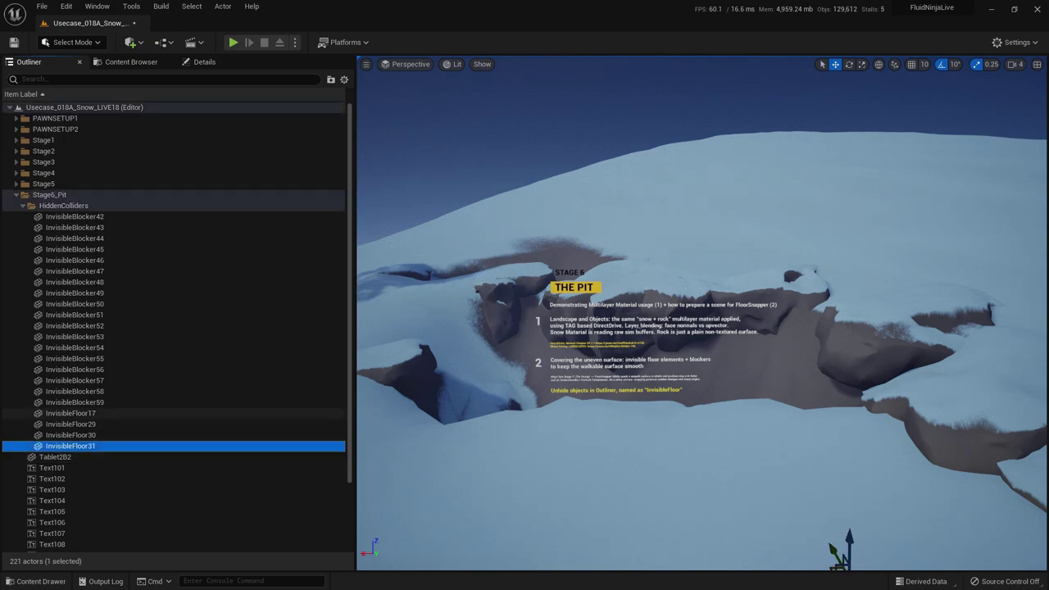
{"action": "left_click", "coordinate": [72, 413], "text": "shift"}
{"action": "left_click", "coordinate": [204, 62]}
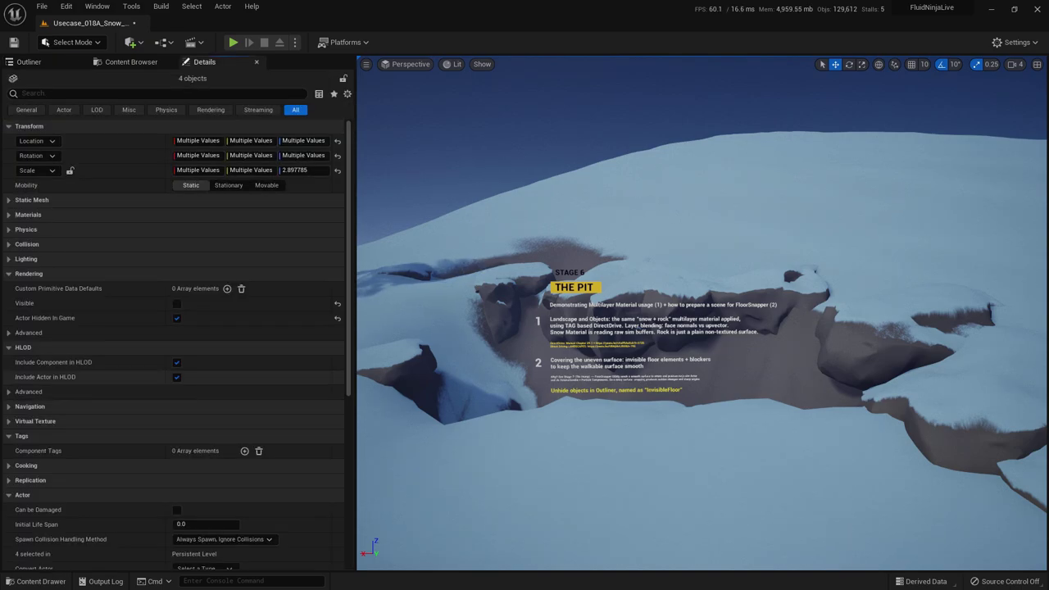
{"action": "left_click", "coordinate": [177, 318]}
{"action": "left_click", "coordinate": [177, 303]}
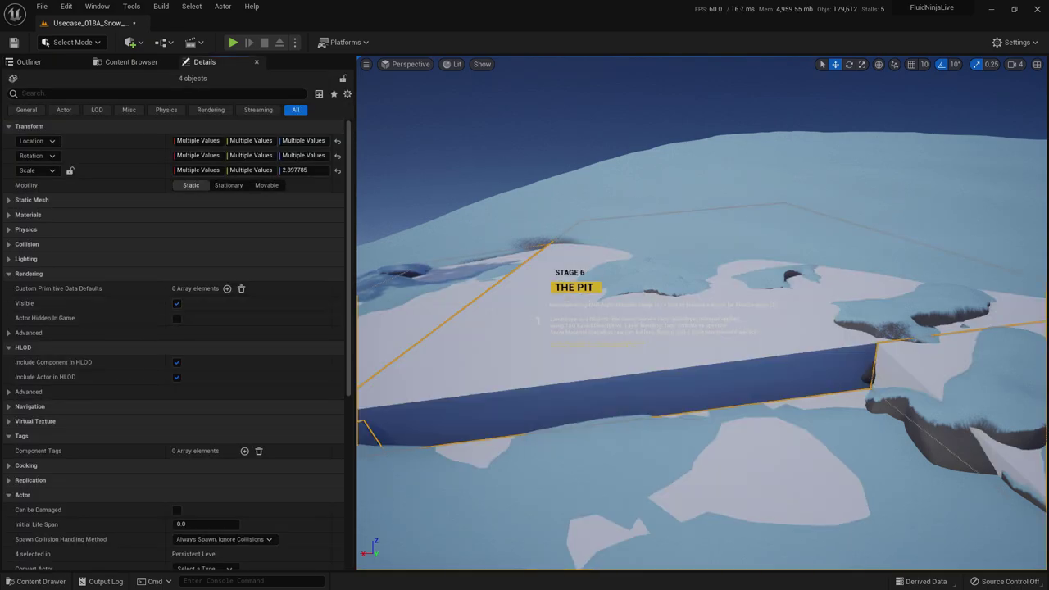
Raise the four selected invisible floor objects above the snow and undo the move.
{"action": "right_click_drag", "start_coordinate": [701, 313], "coordinate": [693, 348]}
{"action": "left_click_drag", "start_coordinate": [770, 344], "coordinate": [774, 280]}
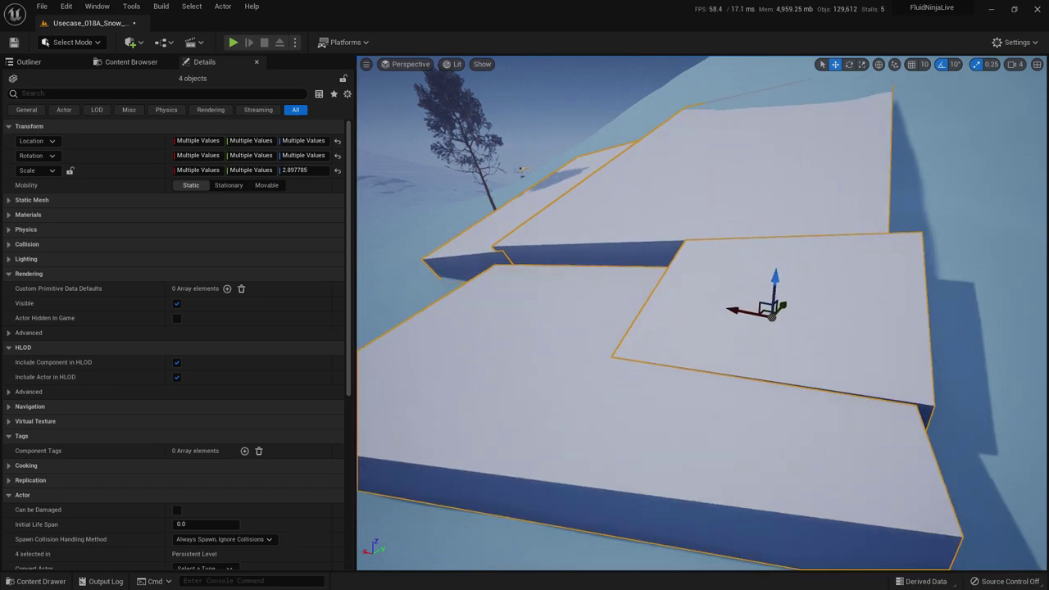
{"action": "key", "text": "ctrl+z"}
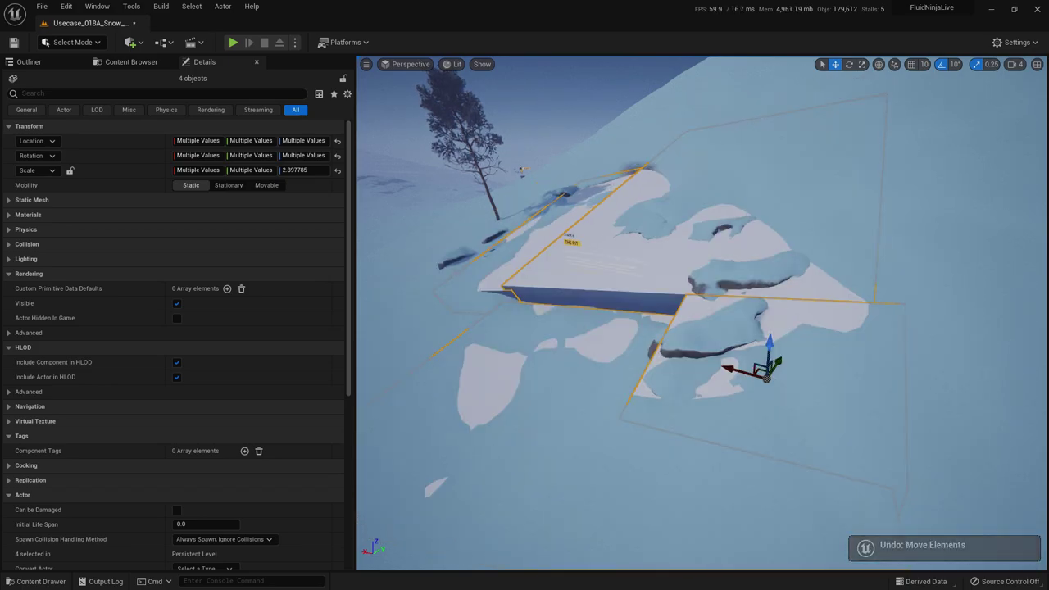
Examine how the floor objects lie across the rocks and landscape of the Stage 6 pit in a full-size viewport.
{"action": "key", "text": "F11"}
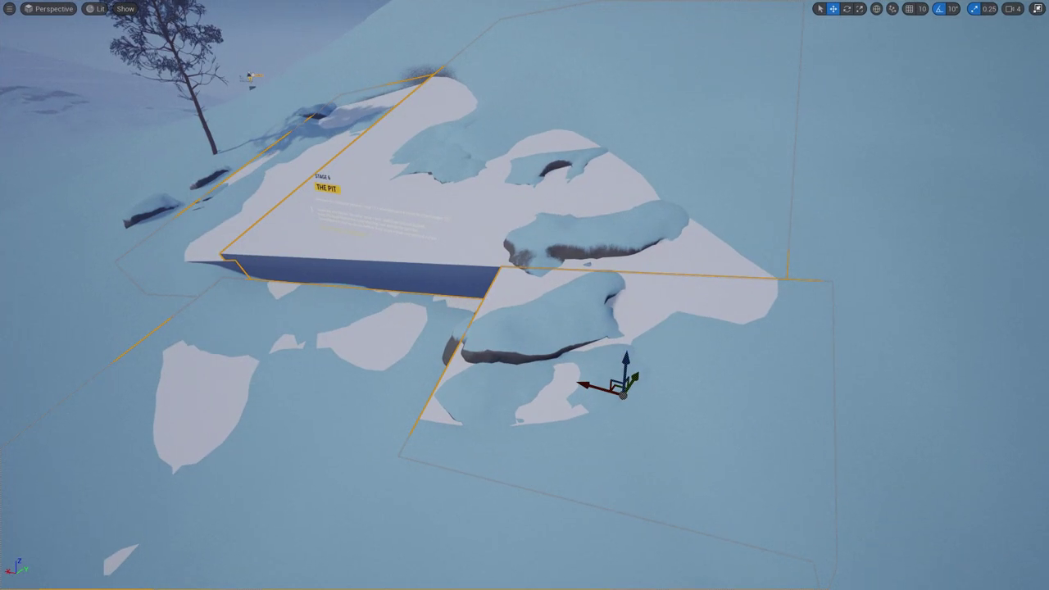
{"action": "key", "text": "d"}
{"action": "right_click_drag", "start_coordinate": [524, 295], "coordinate": [480, 304]}
{"action": "key", "text": "w"}
{"action": "key", "text": "s"}
{"action": "key", "text": "w"}
{"action": "key", "text": "s"}
{"action": "key", "text": "d"}
{"action": "key", "text": "d"}
{"action": "key", "text": "a"}
{"action": "key", "text": "w"}
{"action": "key", "text": "s"}
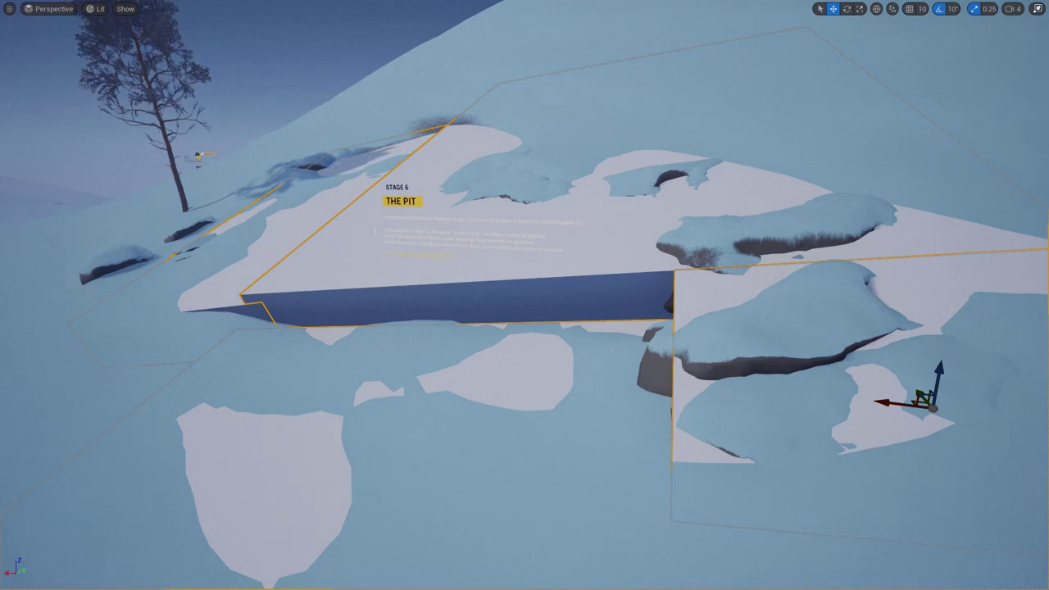
Restore the editor layout, turn Actor Hidden In Game back on and turn Visible off for the four floor objects.
{"action": "key", "text": "F11"}
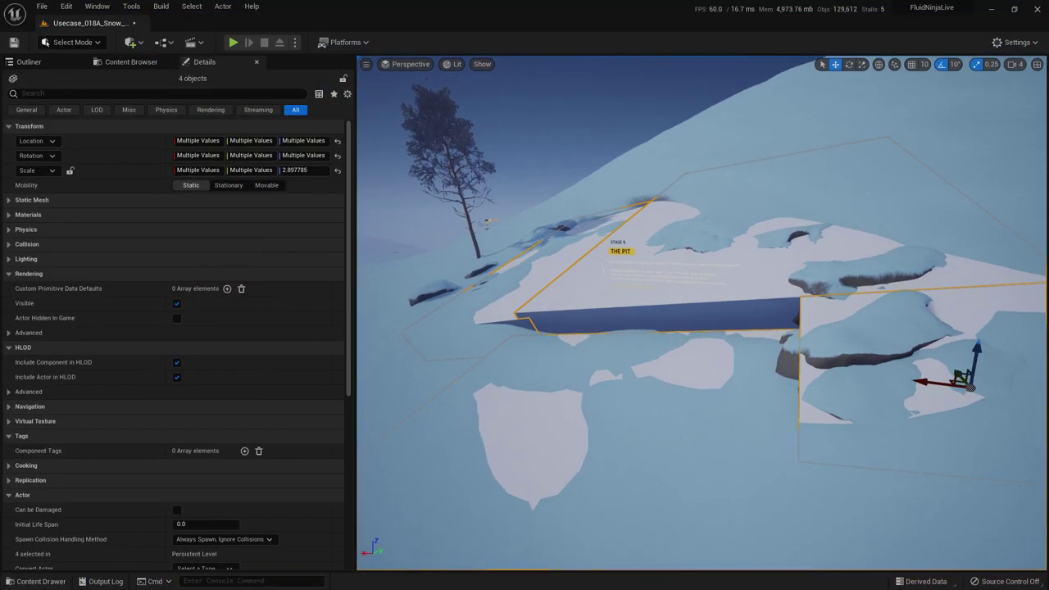
{"action": "left_click", "coordinate": [176, 318]}
{"action": "left_click", "coordinate": [176, 303]}
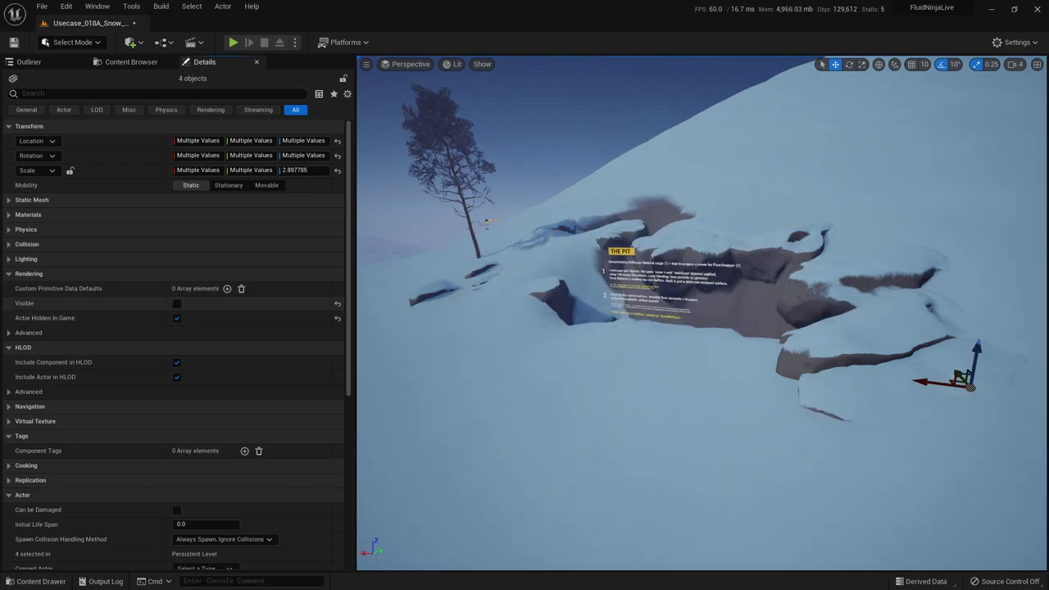
Select Setup 1's FloorSnapperUtility1 and review its Floor Snapper settings, expanding List Of Actors to be Aligned with Floor.
{"action": "key", "text": "w"}
{"action": "right_click_drag", "start_coordinate": [623, 328], "coordinate": [844, 324]}
{"action": "right_click_drag", "start_coordinate": [701, 312], "coordinate": [701, 311]}
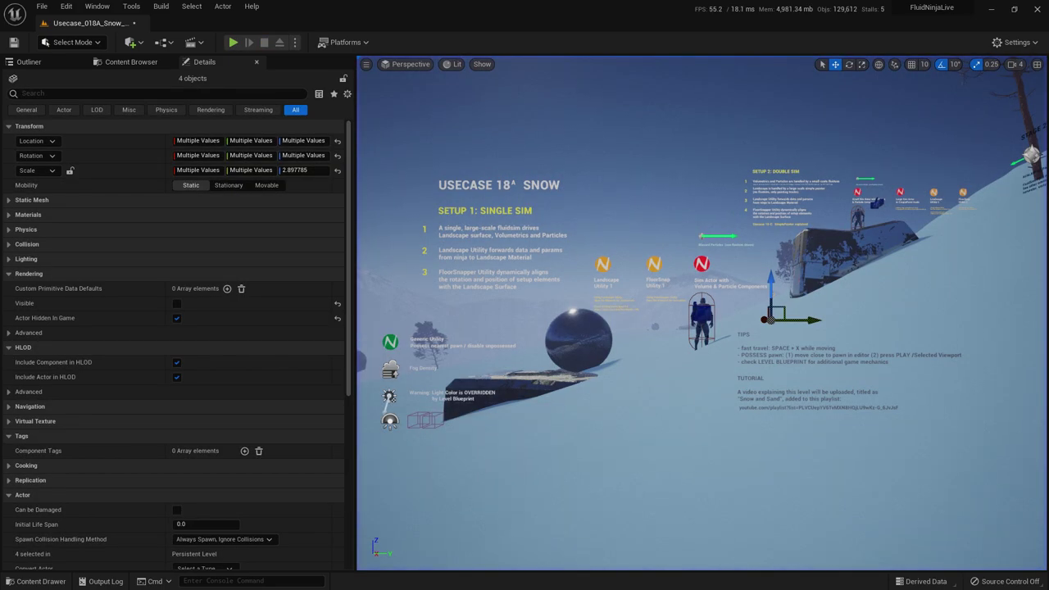
{"action": "left_click", "coordinate": [655, 264]}
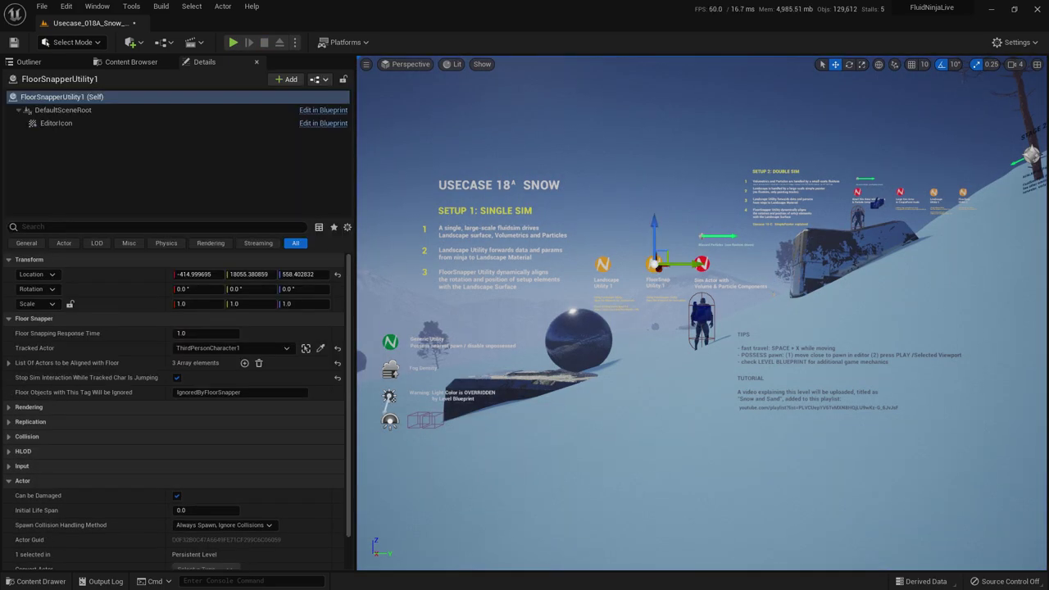
{"action": "key", "text": "Escape"}
{"action": "left_click", "coordinate": [655, 264]}
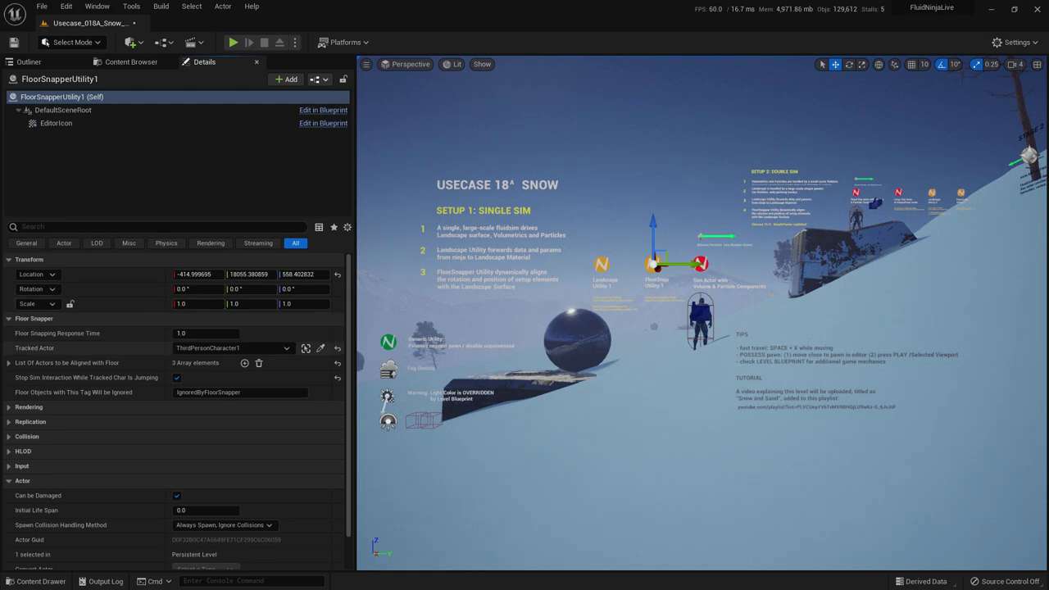
{"action": "left_click", "coordinate": [9, 363]}
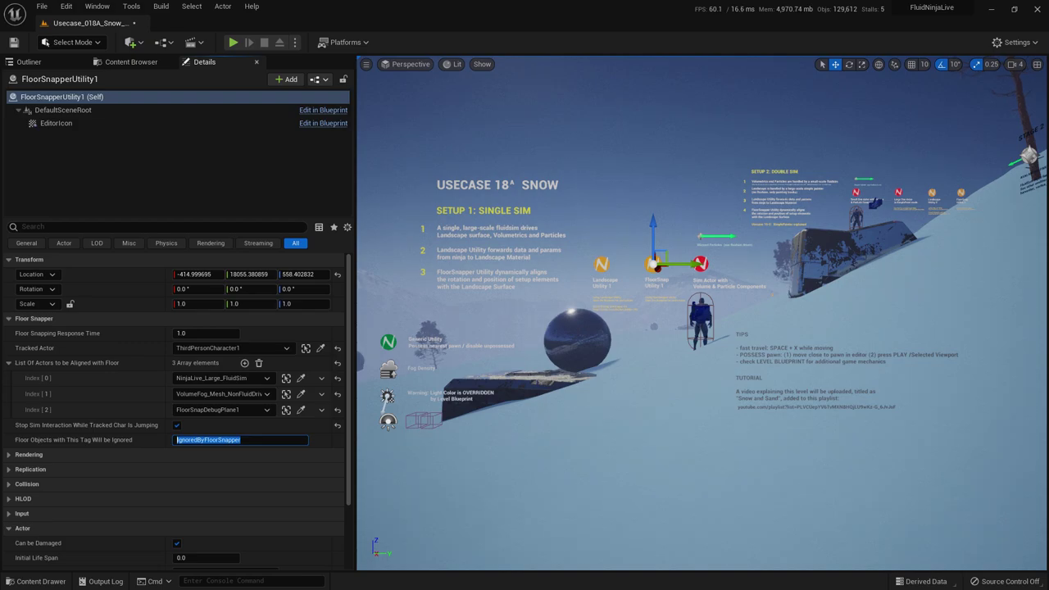
Select the large rock SM_Rock13 beside the Stage 6 pit and filter its details by "tag" to check its actor tags.
{"action": "key", "text": "w"}
{"action": "mouse_move", "coordinate": [702, 313]}
{"action": "right_mouse_down"}
{"action": "mouse_move", "coordinate": [738, 313]}
{"action": "mouse_move", "coordinate": [647, 295]}
{"action": "mouse_move", "coordinate": [655, 315]}
{"action": "mouse_move", "coordinate": [708, 313]}
{"action": "right_mouse_up"}
{"action": "key", "text": "w"}
{"action": "left_click", "coordinate": [730, 328]}
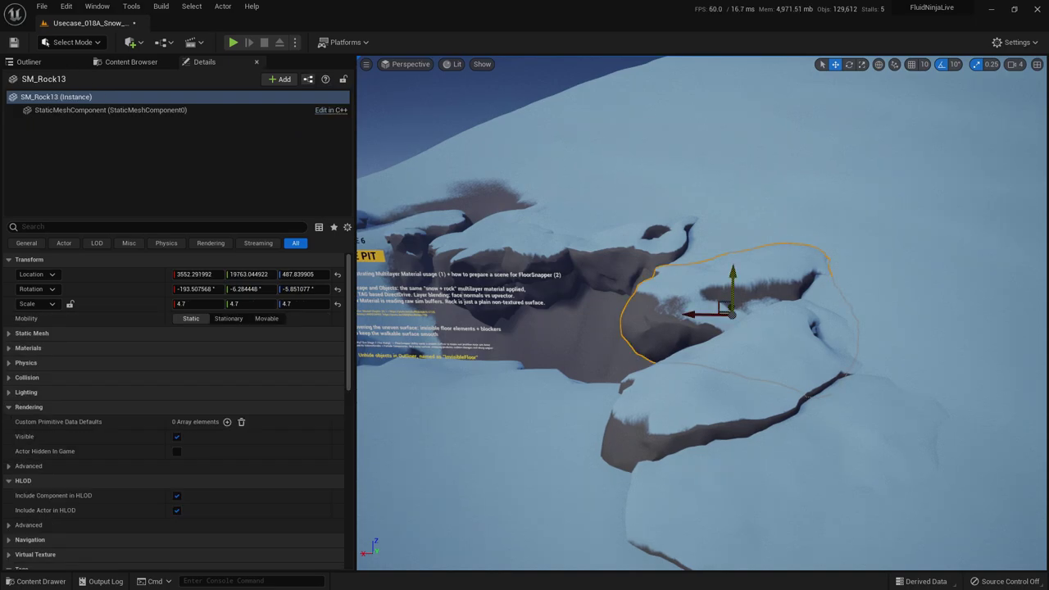
{"action": "key", "text": "d"}
{"action": "right_click_drag", "start_coordinate": [729, 327], "coordinate": [676, 326]}
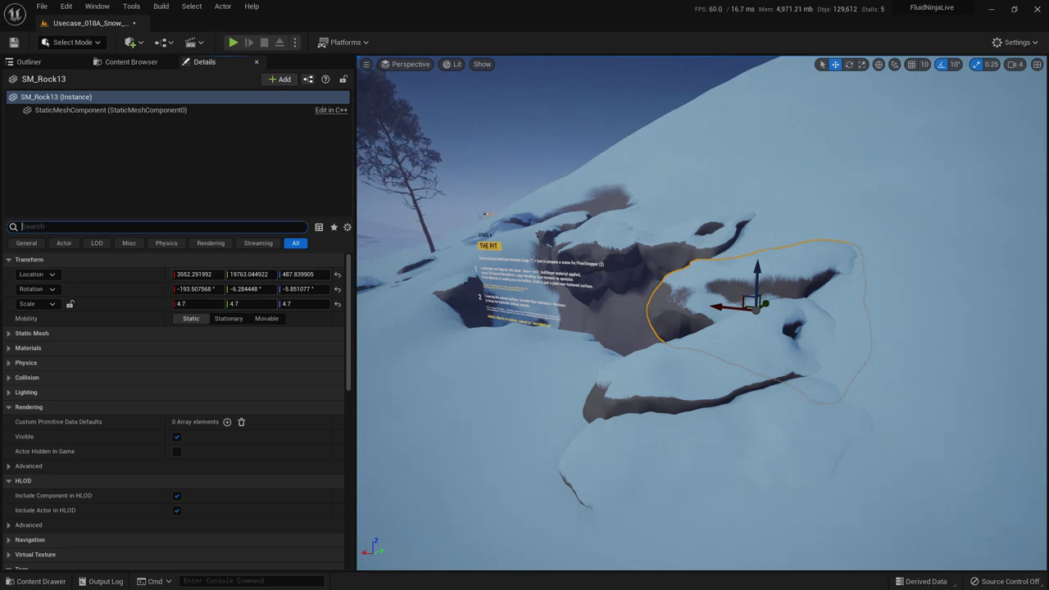
{"action": "type", "text": "tag"}
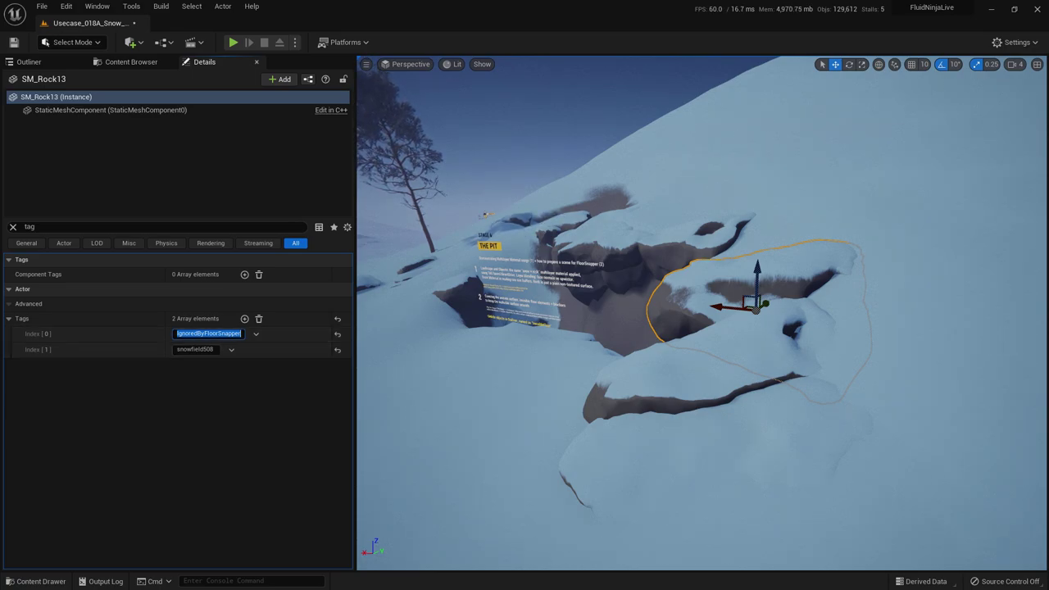
Check the actor tags of the rock SM_Rock14 behind the pit's sign and deselect it.
{"action": "key", "text": "Escape"}
{"action": "left_click", "coordinate": [687, 237]}
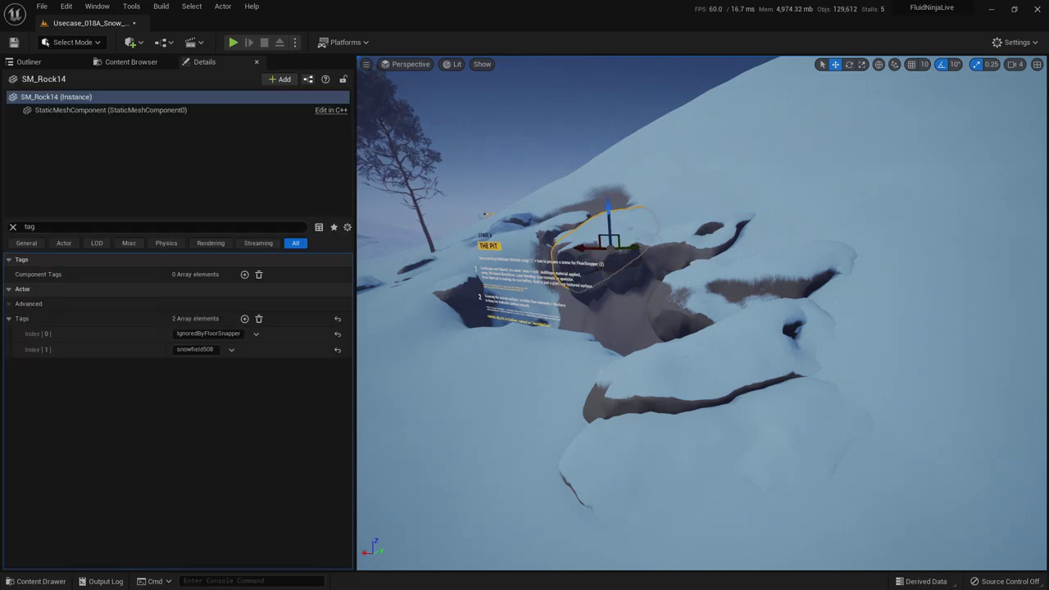
{"action": "key", "text": "Escape"}
Play the level full screen at the Stage 6 pit, end play, and inspect the snow and rock blending up close.
{"action": "key", "text": "F11"}
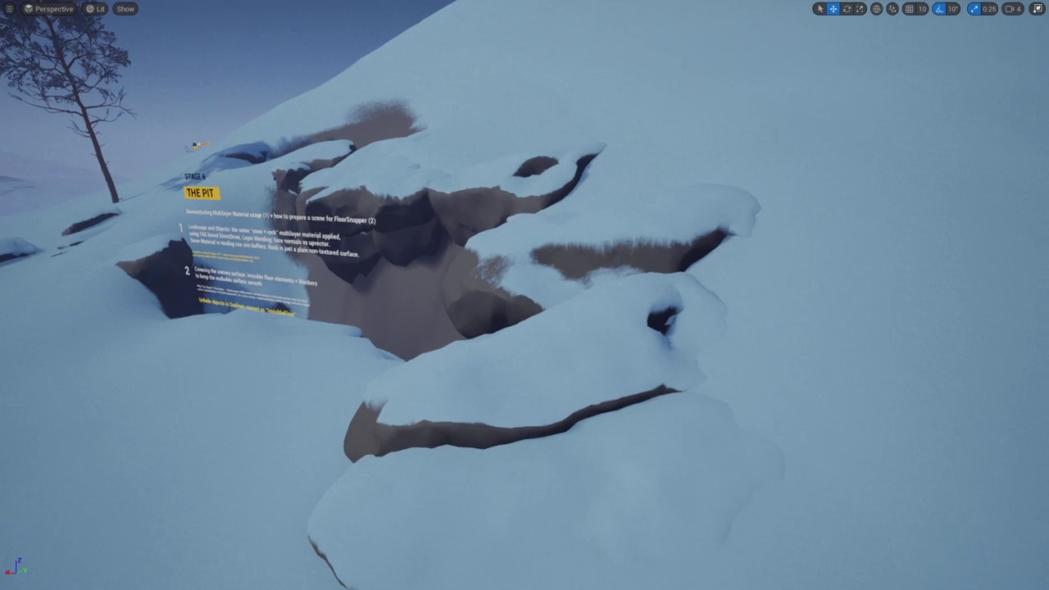
{"action": "key", "text": "alt+p"}
{"action": "key", "text": "w"}
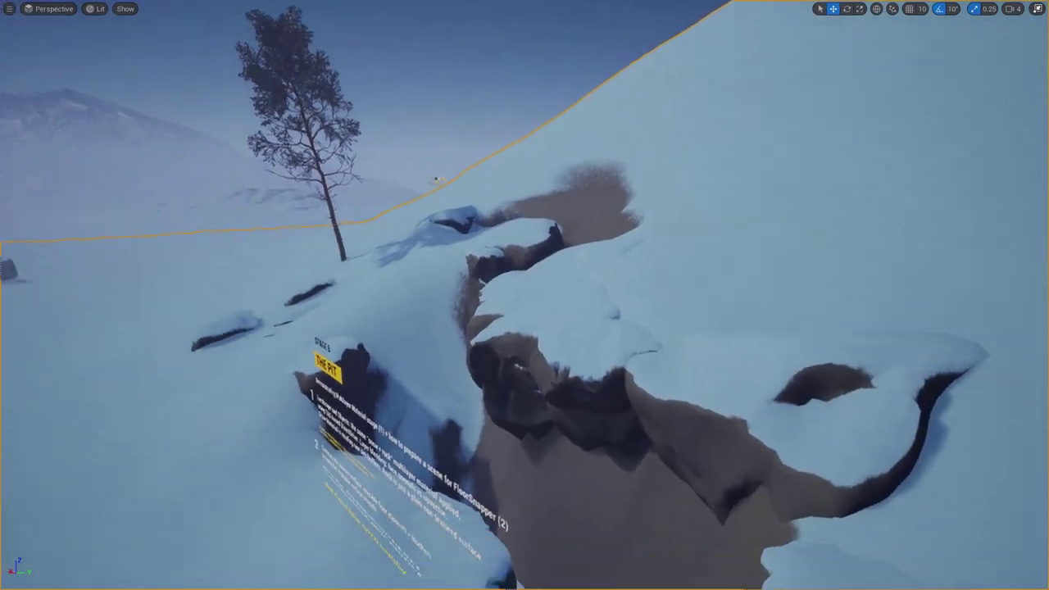
{"action": "key", "text": "w"}
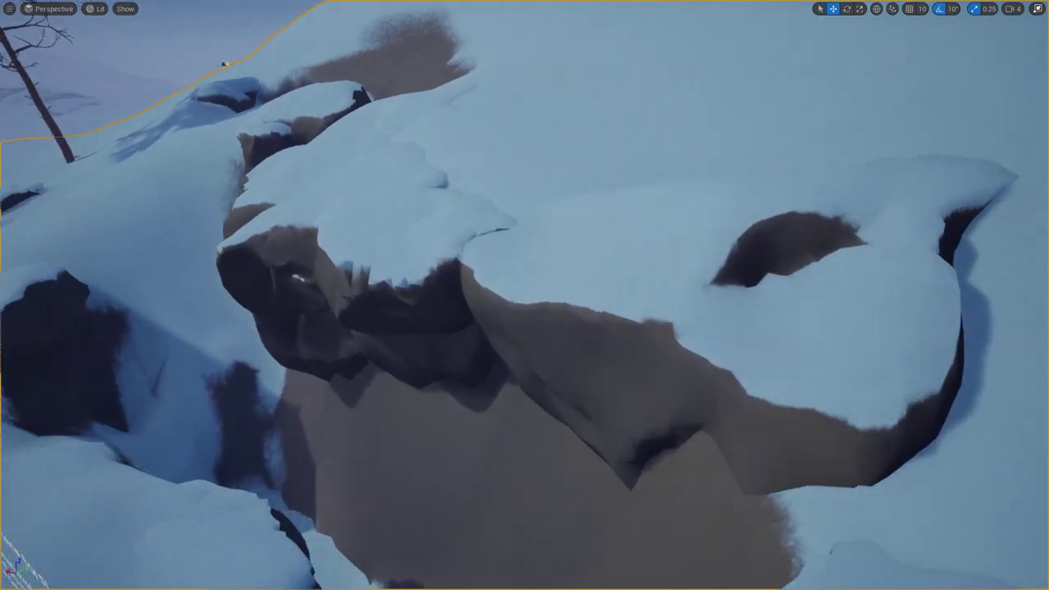
{"action": "key", "text": "s"}
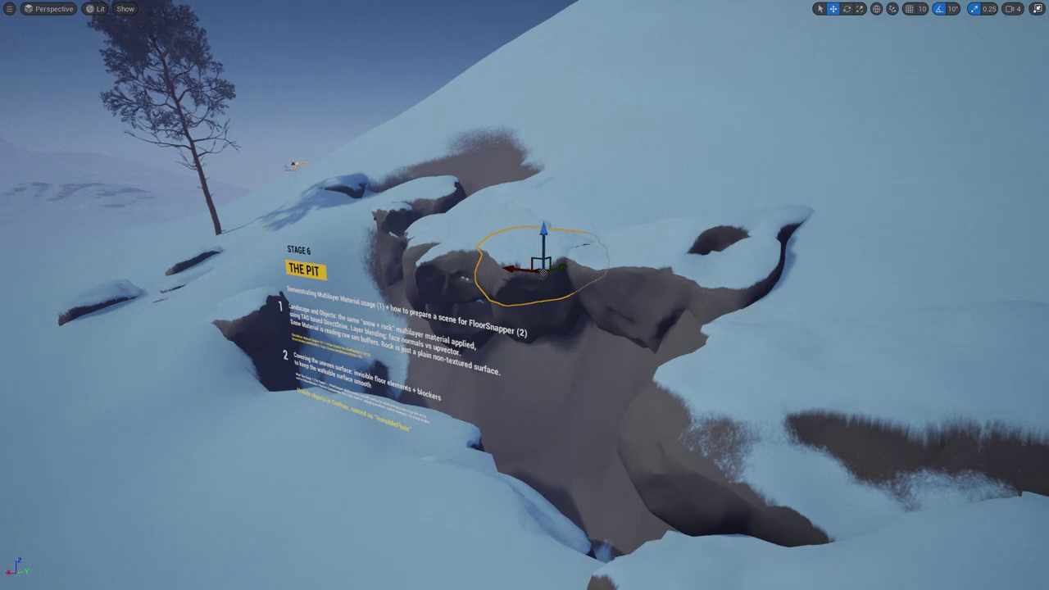
Play the level again from another spot, run the character across the snow and make it jump.
{"action": "right_click_drag", "start_coordinate": [525, 295], "coordinate": [803, 236]}
{"action": "key", "text": "w"}
{"action": "key", "text": "w"}
{"action": "key", "text": "alt+p"}
{"action": "key", "text": "w"}
{"action": "key", "text": "space"}
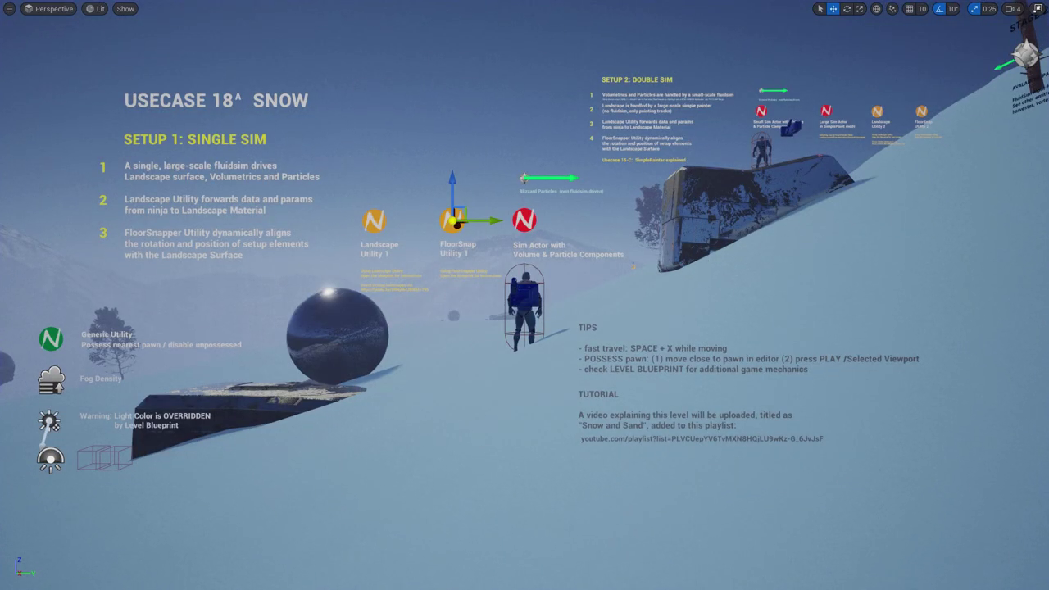
Open the blueprint of Setup 1's FloorSnapperUtility1 and read its description and actor input fields in the event graph.
{"action": "key", "text": "F11"}
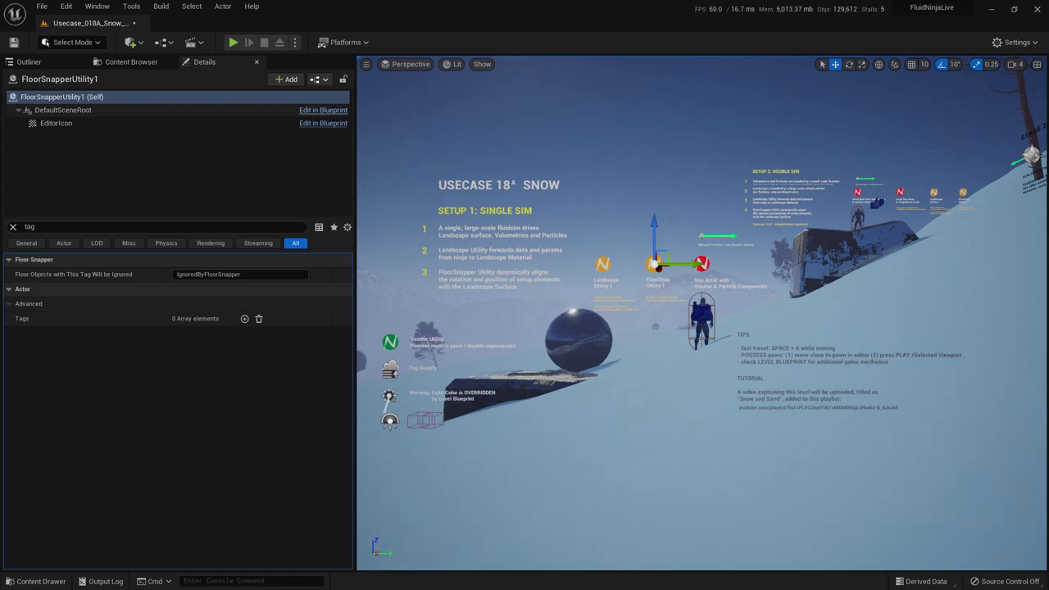
{"action": "left_click", "coordinate": [323, 109]}
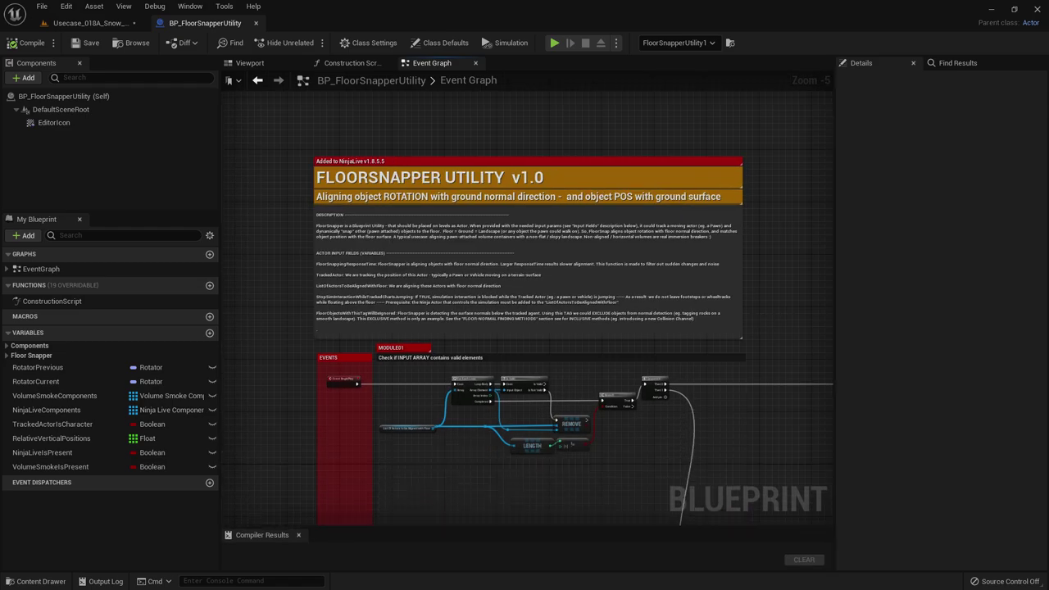
{"action": "left_click_drag", "start_coordinate": [836, 328], "coordinate": [1011, 327]}
{"action": "right_click_drag", "start_coordinate": [550, 221], "coordinate": [671, 218]}
{"action": "scroll", "coordinate": [643, 239], "scroll_direction": "up", "scroll_amount": 2}
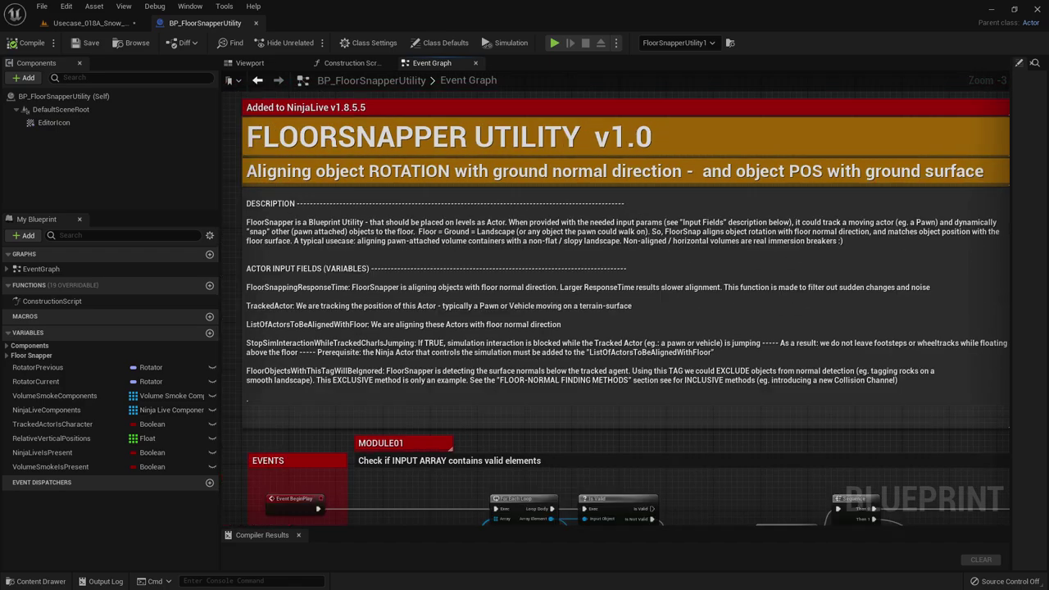
Examine the Floor-Normal Finding Methods section of Module06 in the FloorSnapper event graph.
{"action": "scroll", "coordinate": [658, 291], "scroll_direction": "down", "scroll_amount": 3}
{"action": "right_click_drag", "start_coordinate": [731, 360], "coordinate": [437, 109]}
{"action": "right_click_drag", "start_coordinate": [676, 273], "coordinate": [528, 258]}
{"action": "scroll", "coordinate": [527, 258], "scroll_direction": "up", "scroll_amount": 4}
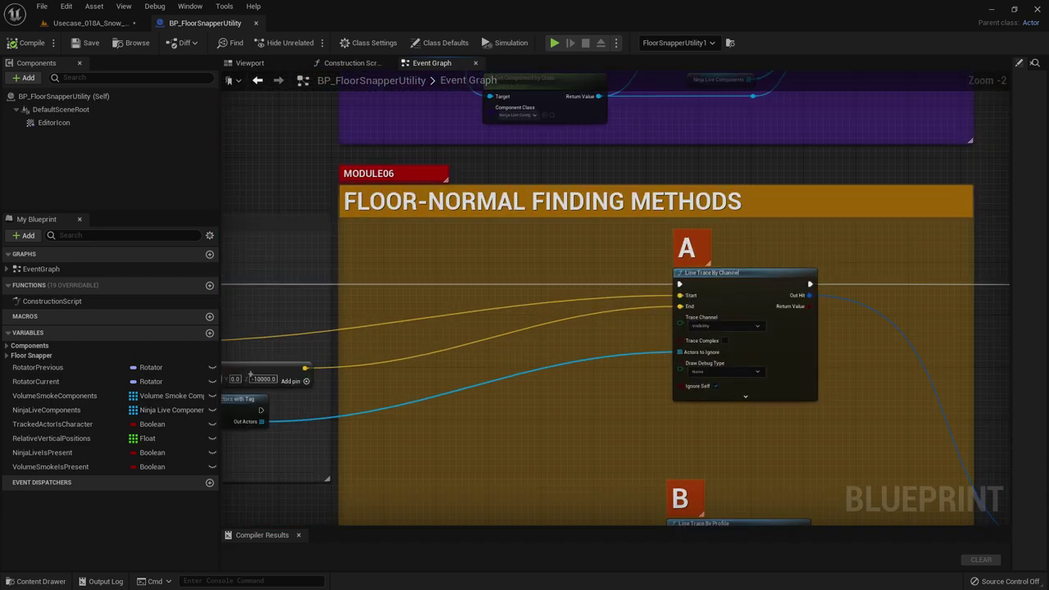
{"action": "left_click", "coordinate": [529, 202]}
{"action": "left_click", "coordinate": [528, 254]}
{"action": "mouse_move", "coordinate": [762, 258]}
{"action": "right_mouse_down"}
{"action": "mouse_move", "coordinate": [732, 229]}
{"action": "mouse_move", "coordinate": [684, 232]}
{"action": "right_mouse_up"}
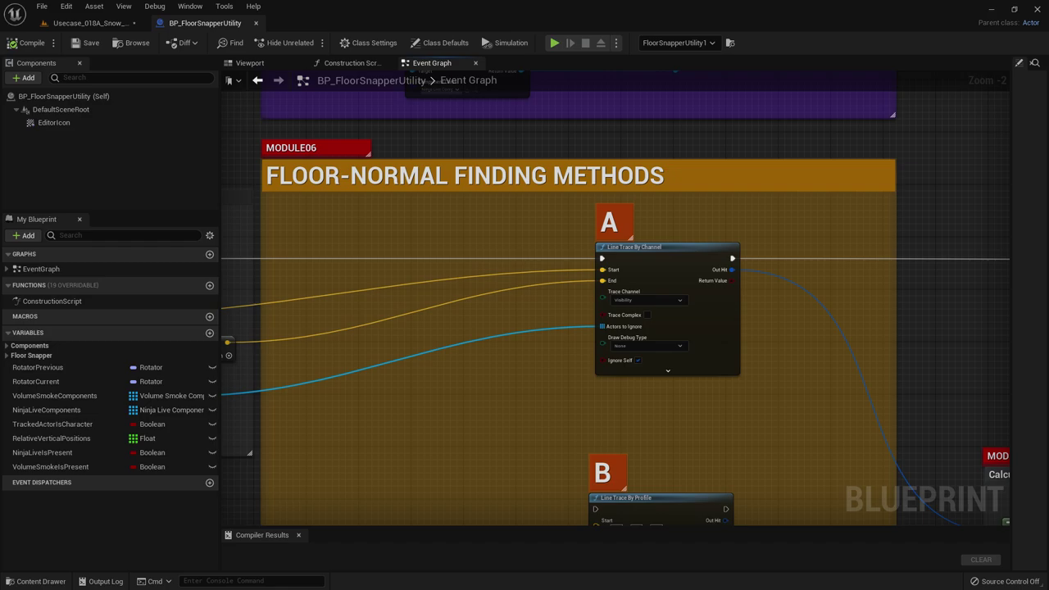
Search the Project Settings for "trace" and select the FluidTrace channel in the Collision trace channels.
{"action": "left_click", "coordinate": [66, 6]}
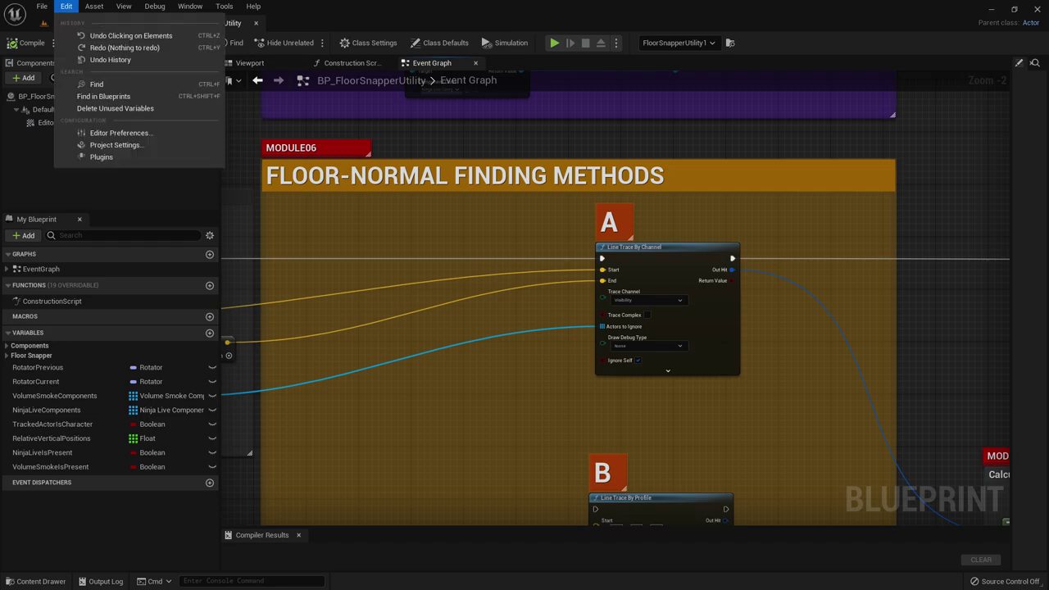
{"action": "left_click", "coordinate": [115, 144]}
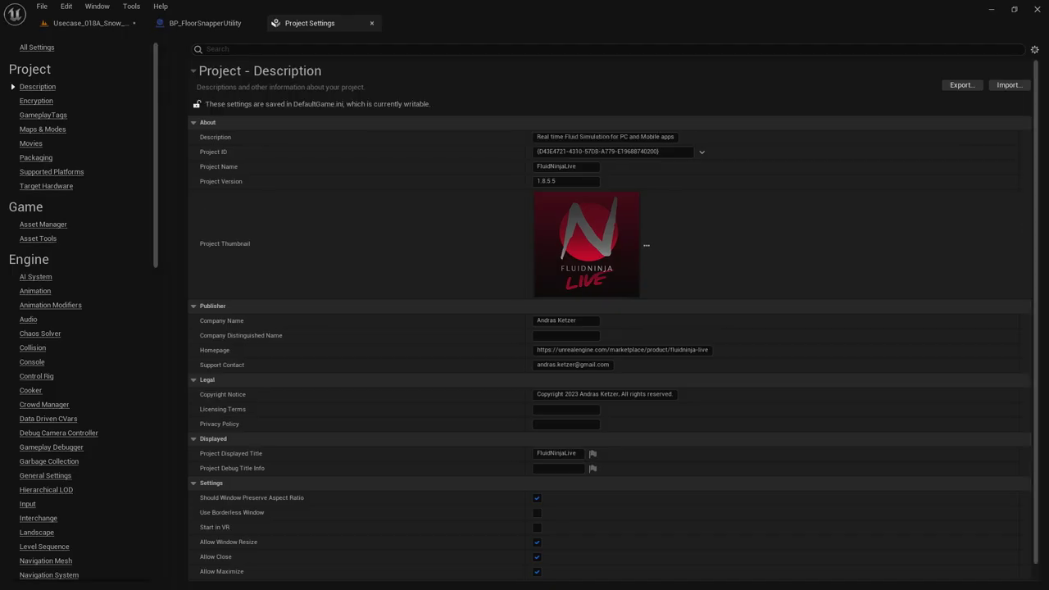
{"action": "type", "text": "trace"}
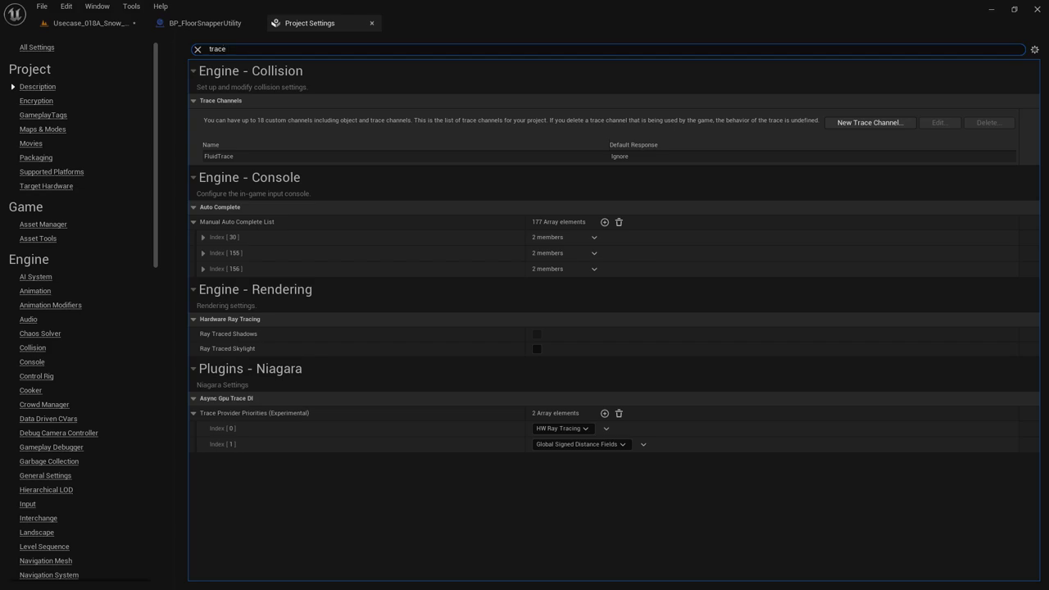
{"action": "left_click", "coordinate": [219, 156]}
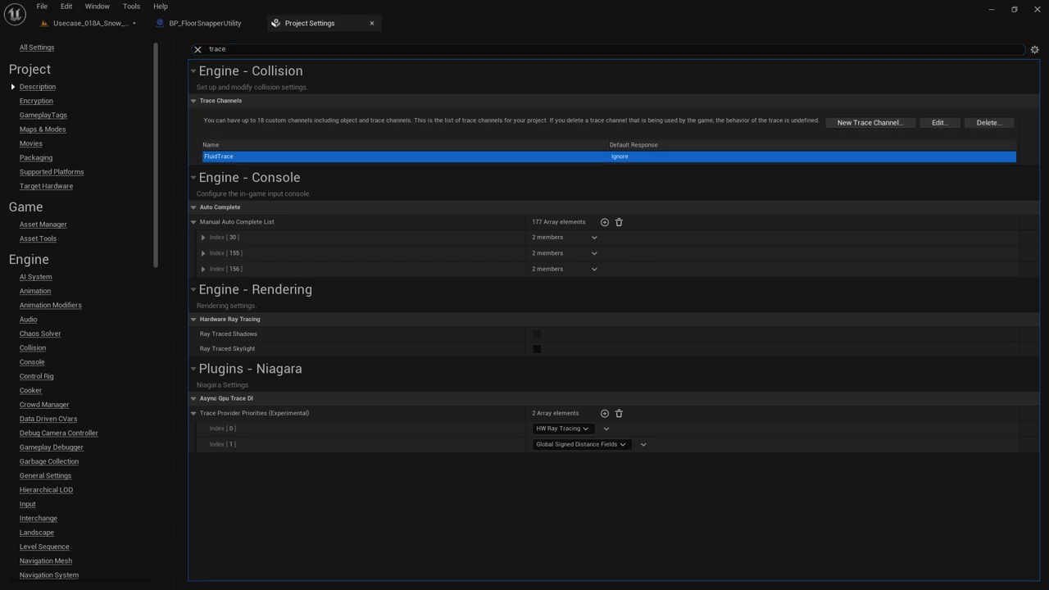
Return to the BP_FloorSnapperUtility graph and check the Trace Channel options of method A's Line Trace By Channel node.
{"action": "left_click", "coordinate": [205, 23]}
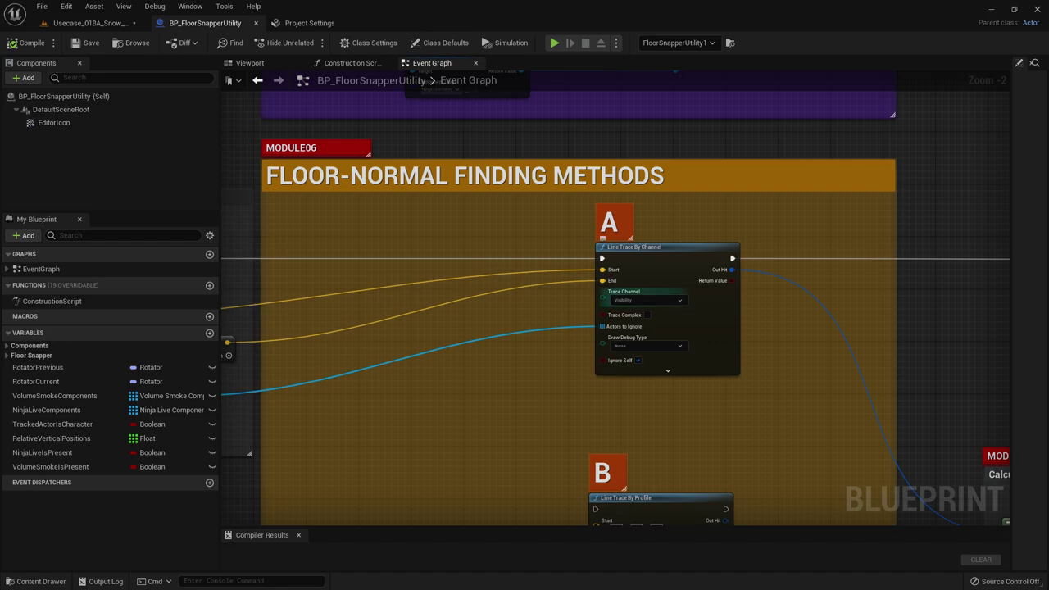
{"action": "left_click", "coordinate": [646, 299]}
{"action": "key", "text": "Escape"}
Return to the snow level, clear the "tag" filter from Landscape1's details and view the Setup 1 area.
{"action": "left_click", "coordinate": [90, 23]}
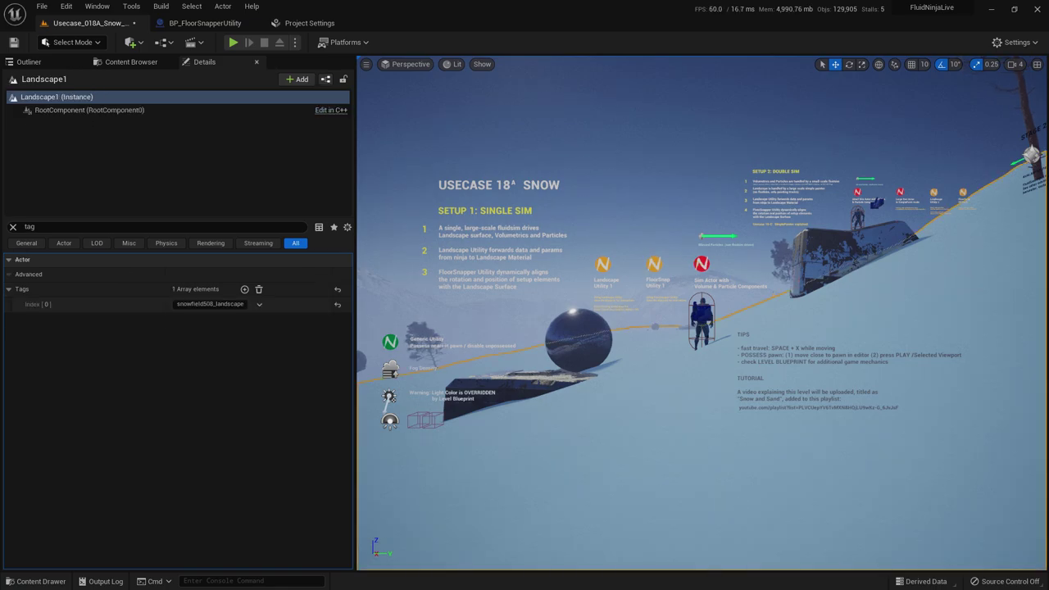
{"action": "left_click", "coordinate": [13, 227]}
{"action": "left_click", "coordinate": [9, 319]}
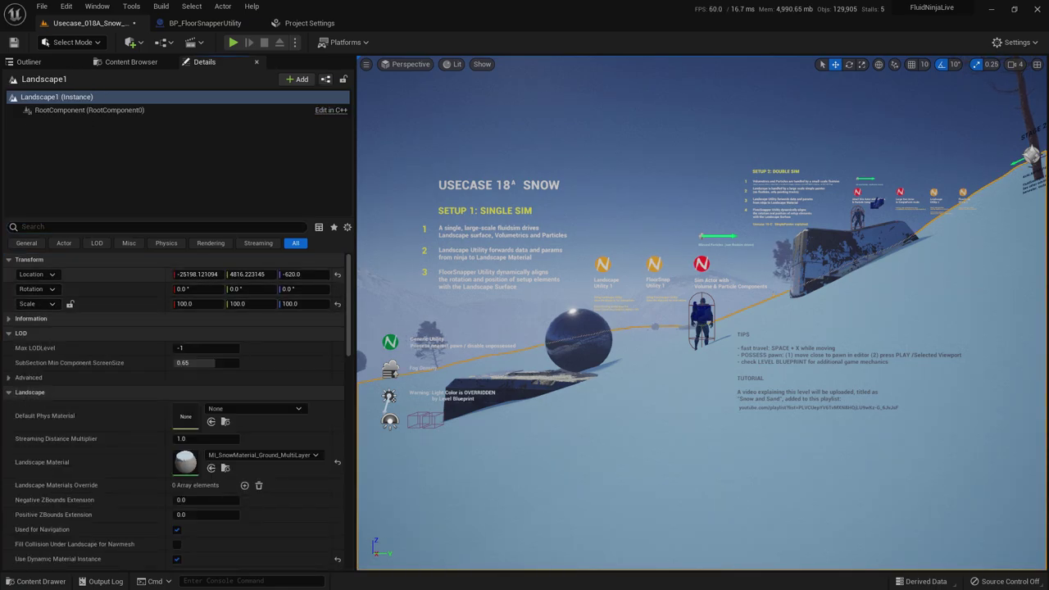
{"action": "right_click_drag", "start_coordinate": [701, 313], "coordinate": [740, 364]}
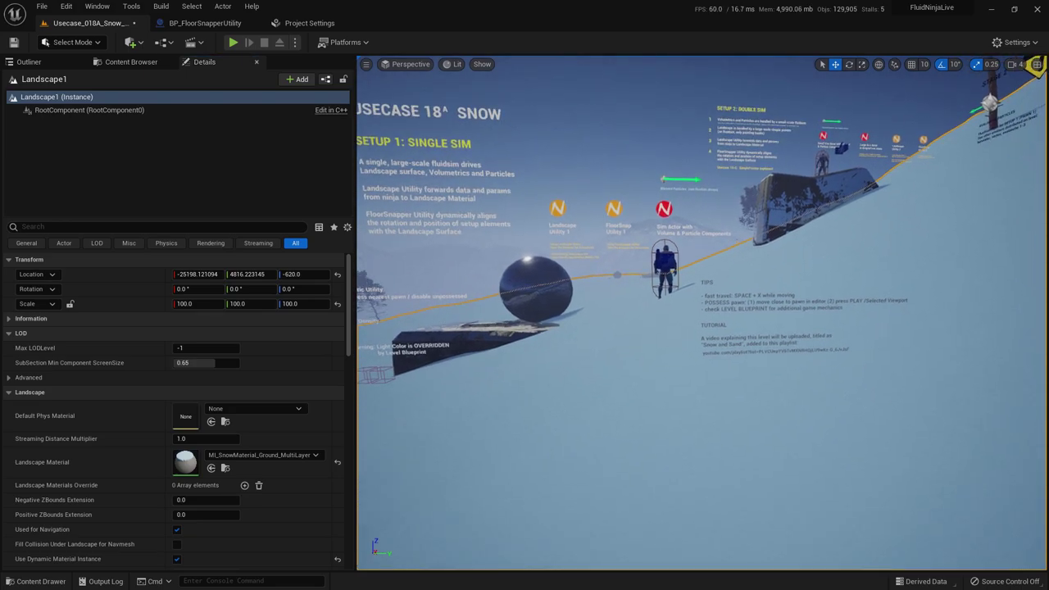
Examine floor-finding methods A, B and C in BP_FloorSnapperUtility and read the alternative-methods note below them.
{"action": "left_click", "coordinate": [205, 23]}
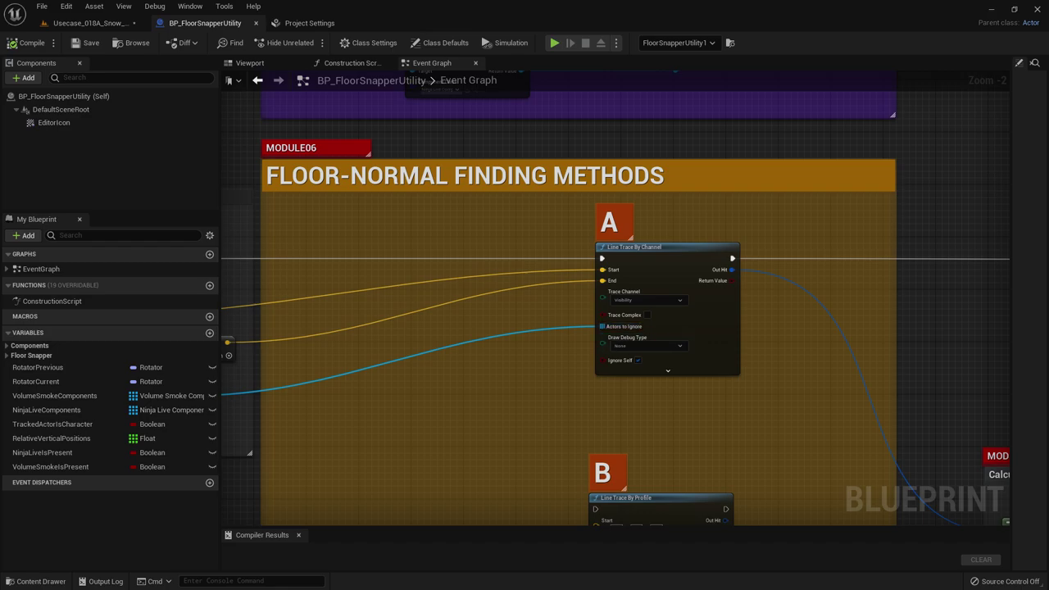
{"action": "scroll", "coordinate": [605, 317], "scroll_direction": "down", "scroll_amount": 2}
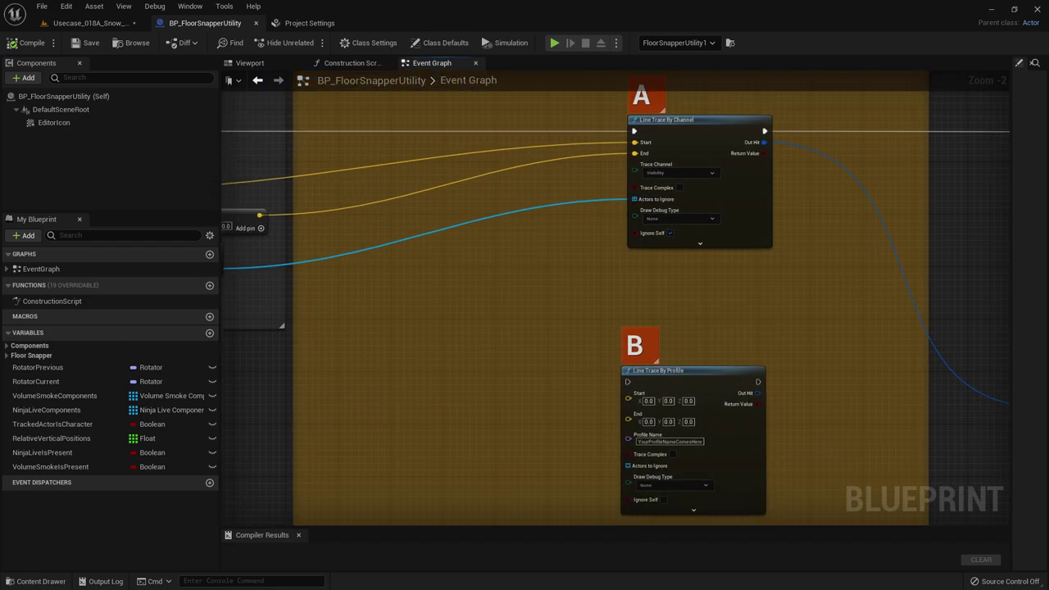
{"action": "right_click_drag", "start_coordinate": [605, 316], "coordinate": [578, 268]}
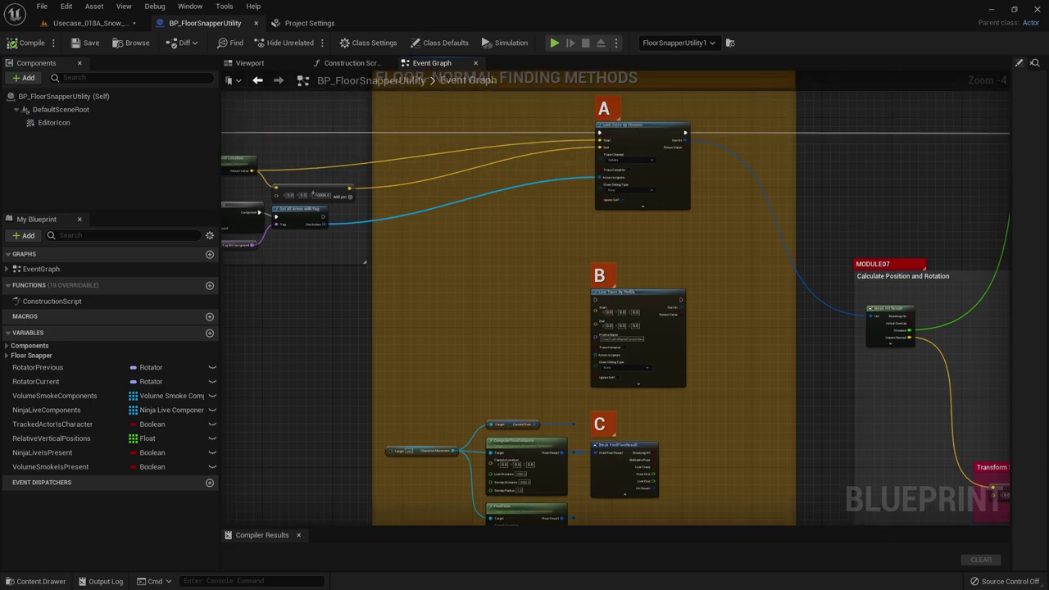
{"action": "right_click_drag", "start_coordinate": [523, 361], "coordinate": [521, 148]}
{"action": "right_click_drag", "start_coordinate": [531, 393], "coordinate": [530, 311]}
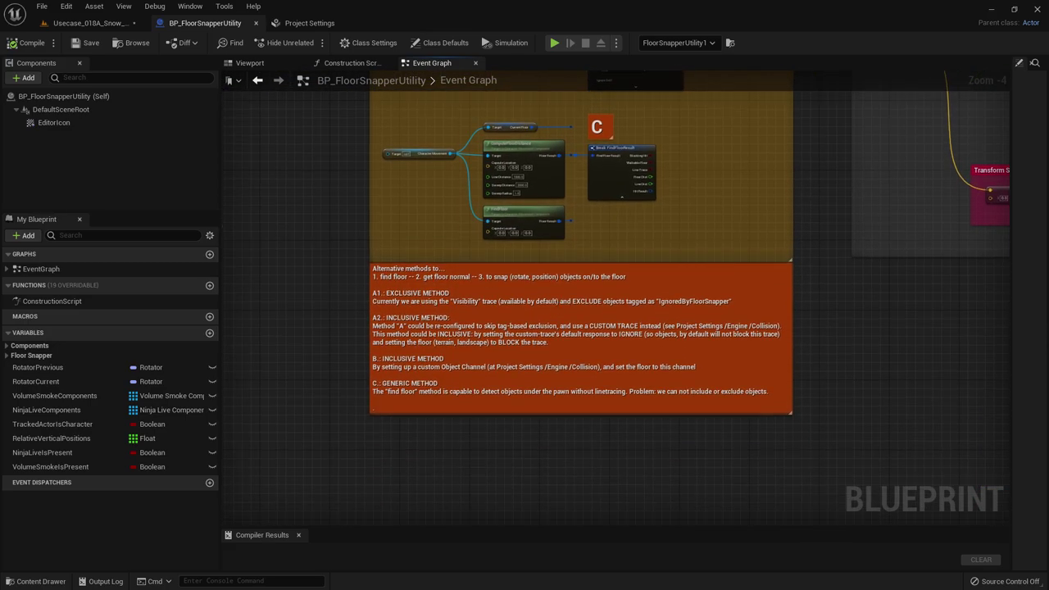
{"action": "scroll", "coordinate": [530, 312], "scroll_direction": "up", "scroll_amount": 2}
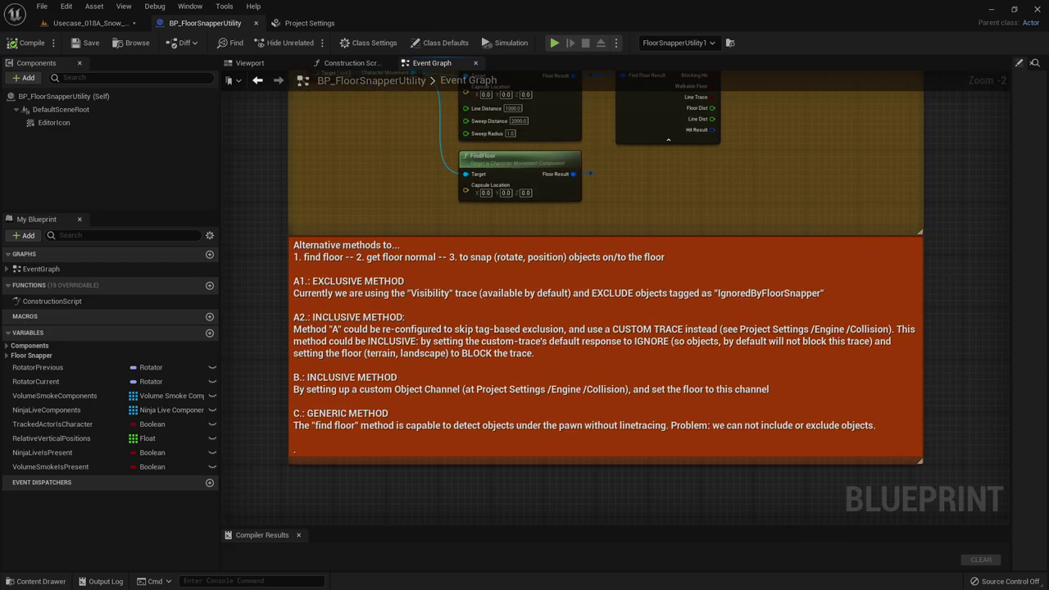
Go back to the heading of Module06 and inspect method A's Line Trace By Channel node.
{"action": "scroll", "coordinate": [936, 249], "scroll_direction": "down", "scroll_amount": 2}
{"action": "right_click_drag", "start_coordinate": [951, 202], "coordinate": [834, 328]}
{"action": "right_click_drag", "start_coordinate": [842, 238], "coordinate": [773, 459]}
{"action": "right_click_drag", "start_coordinate": [798, 286], "coordinate": [828, 350]}
{"action": "scroll", "coordinate": [554, 250], "scroll_direction": "up", "scroll_amount": 3}
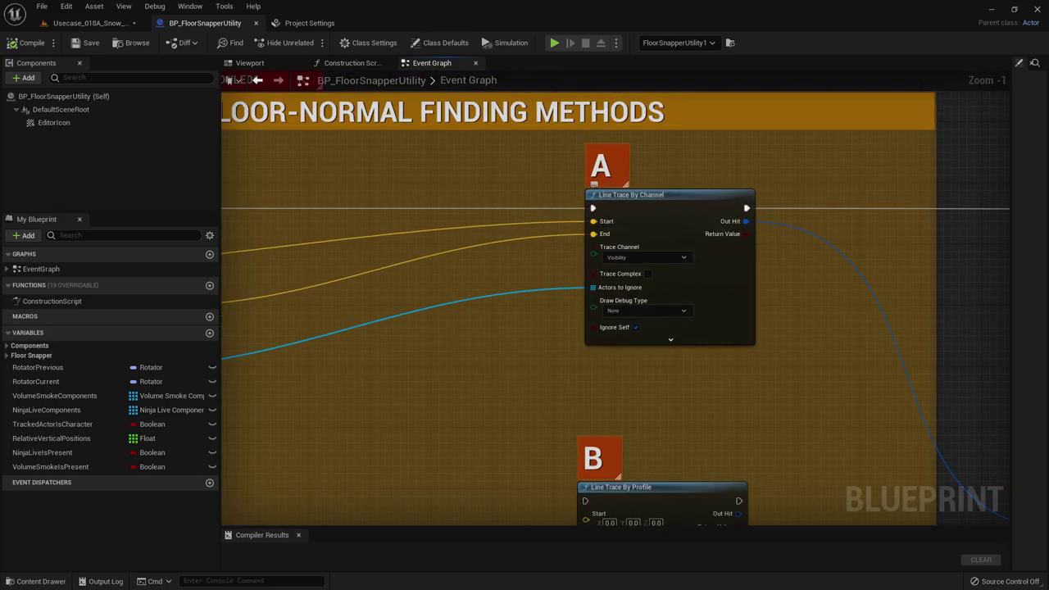
{"action": "scroll", "coordinate": [756, 339], "scroll_direction": "down", "scroll_amount": 1}
{"action": "right_click_drag", "start_coordinate": [766, 372], "coordinate": [789, 356]}
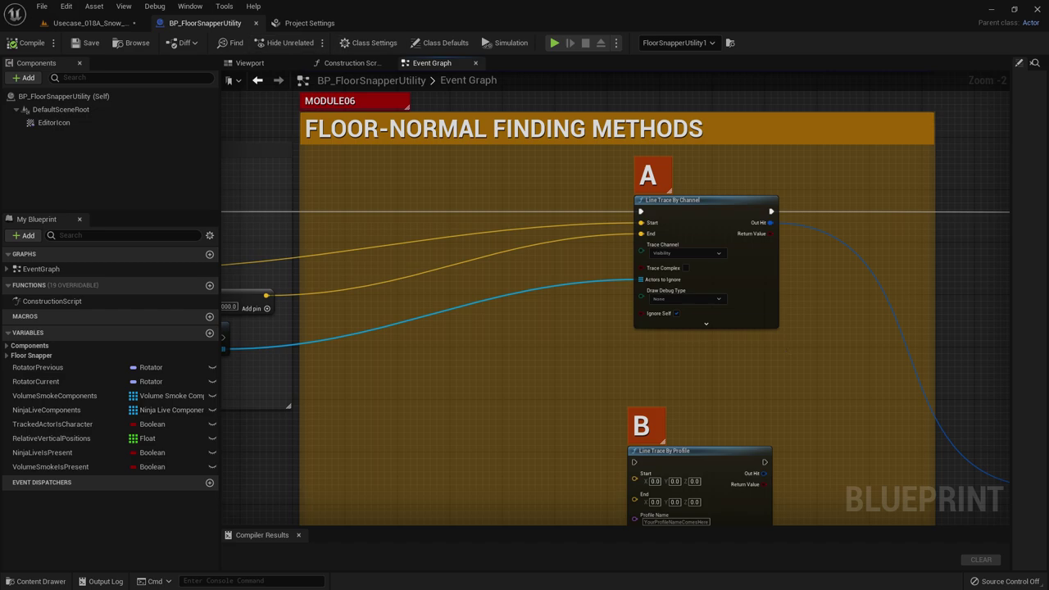
Check the FluidTrace channel's default response in the Project Settings again, and return to the FloorSnapper graph.
{"action": "left_click", "coordinate": [310, 23]}
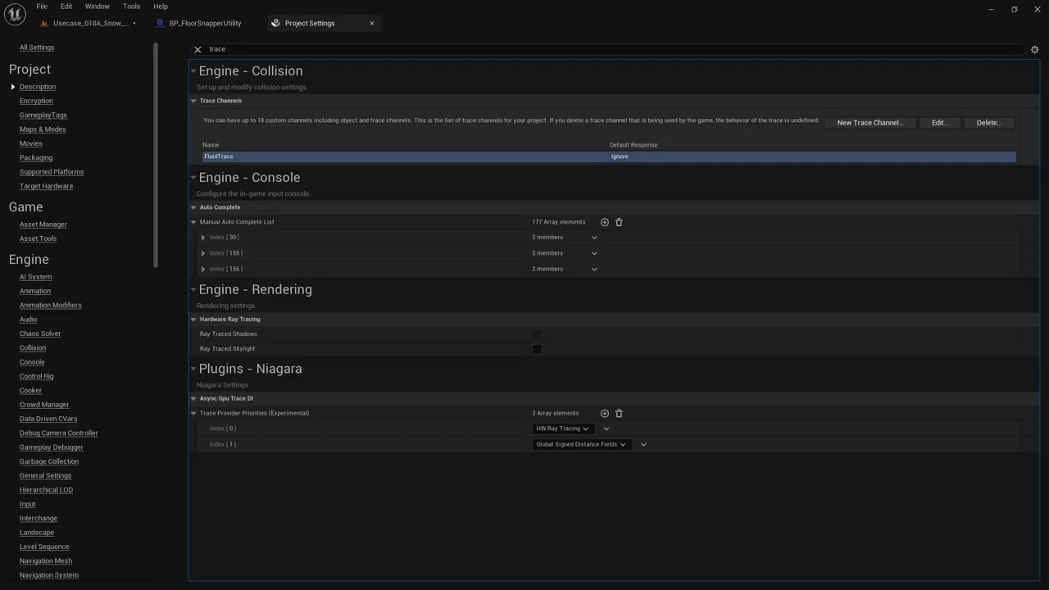
{"action": "left_click", "coordinate": [219, 156]}
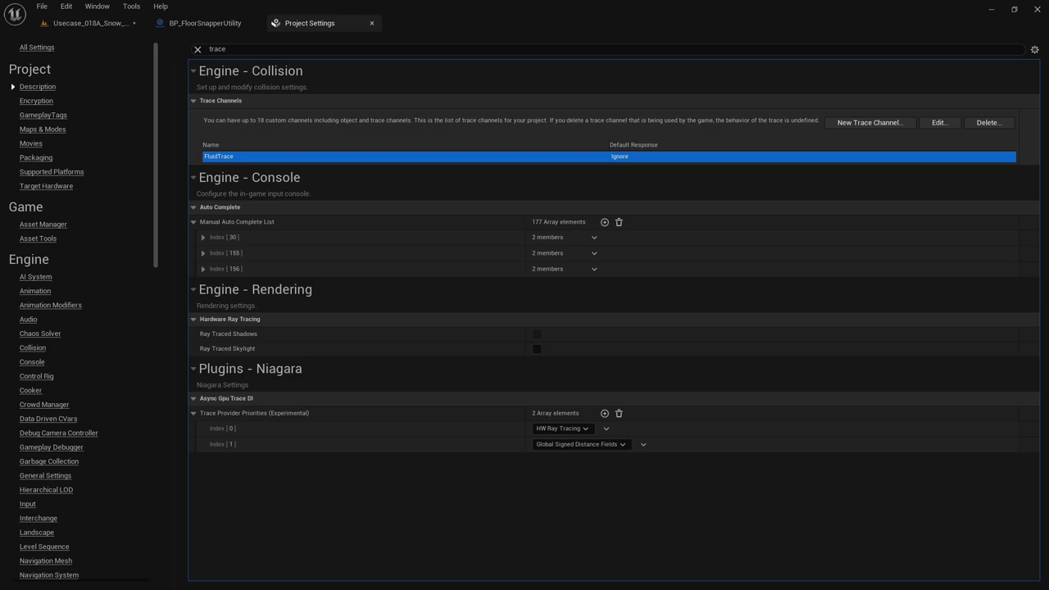
{"action": "left_click", "coordinate": [205, 23]}
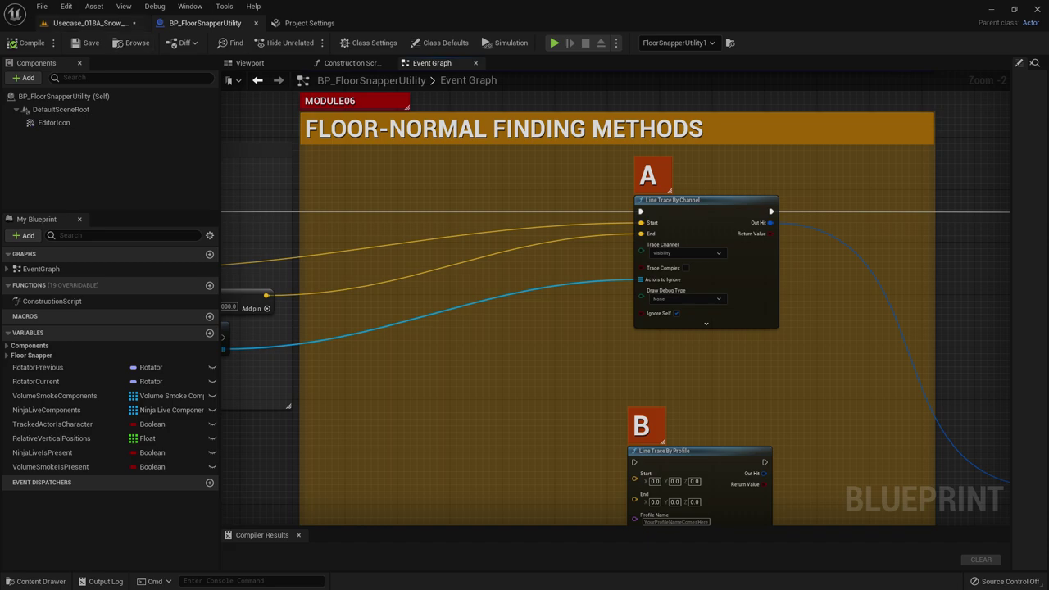
Select Setup 1's FloorSnapperUtility1 in the level, inspect its ignored-objects tag, and return to its blueprint graph.
{"action": "left_click", "coordinate": [91, 23]}
{"action": "left_click", "coordinate": [613, 209]}
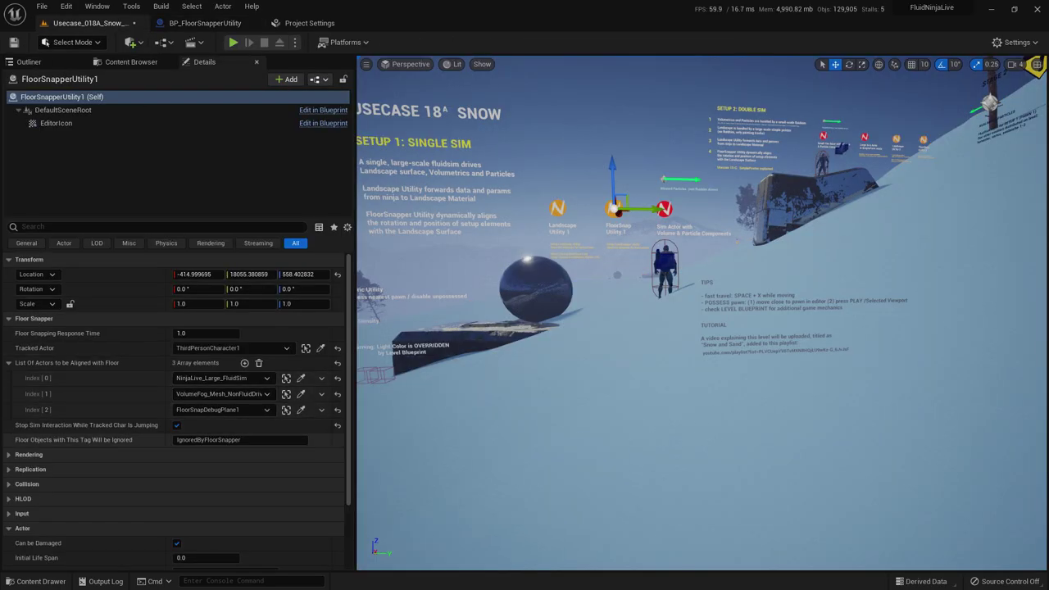
{"action": "left_click", "coordinate": [237, 440]}
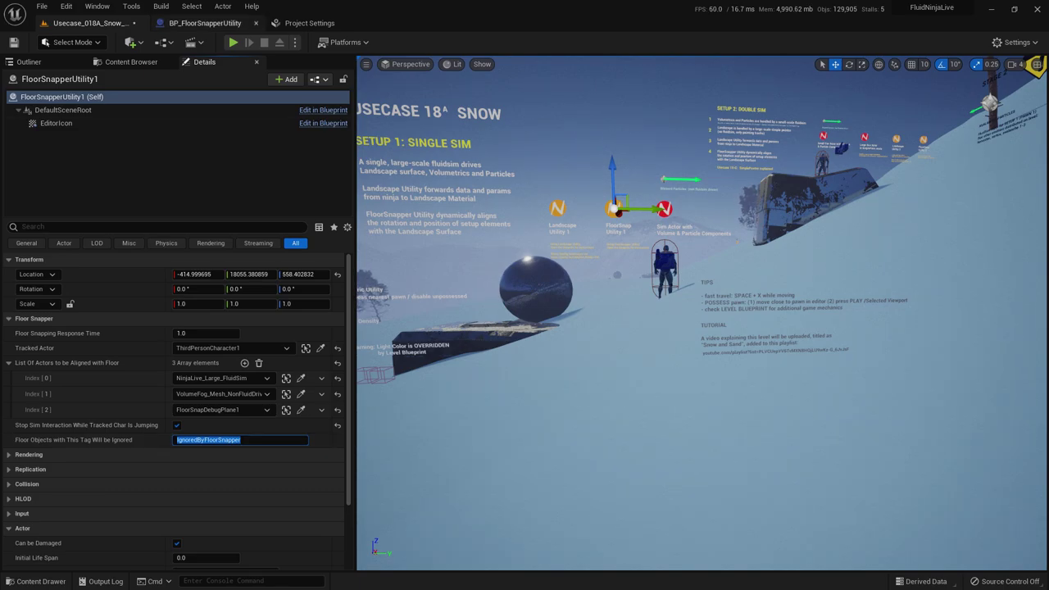
{"action": "left_click", "coordinate": [205, 23]}
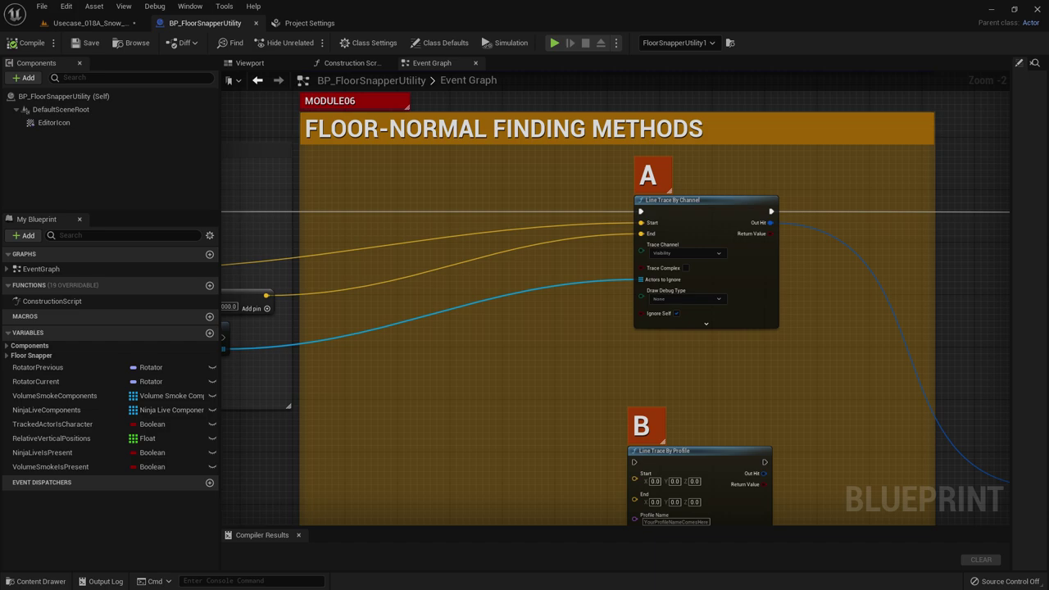
Open the Usecase_018B_Sand_LIVE18 level and run the character across the sand in full-screen play.
{"action": "left_click", "coordinate": [90, 23]}
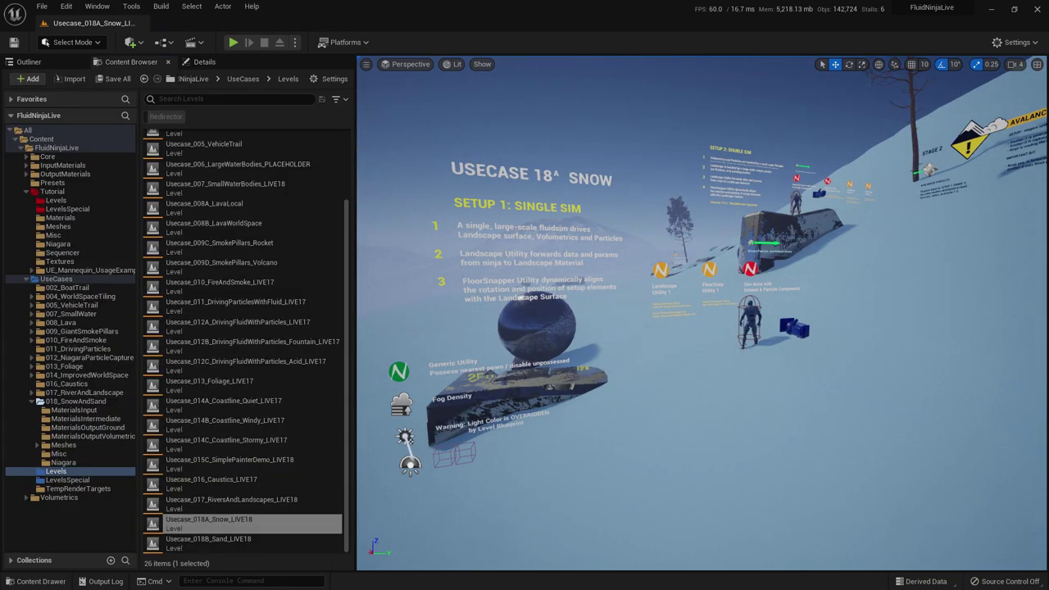
{"action": "double_click", "coordinate": [210, 543]}
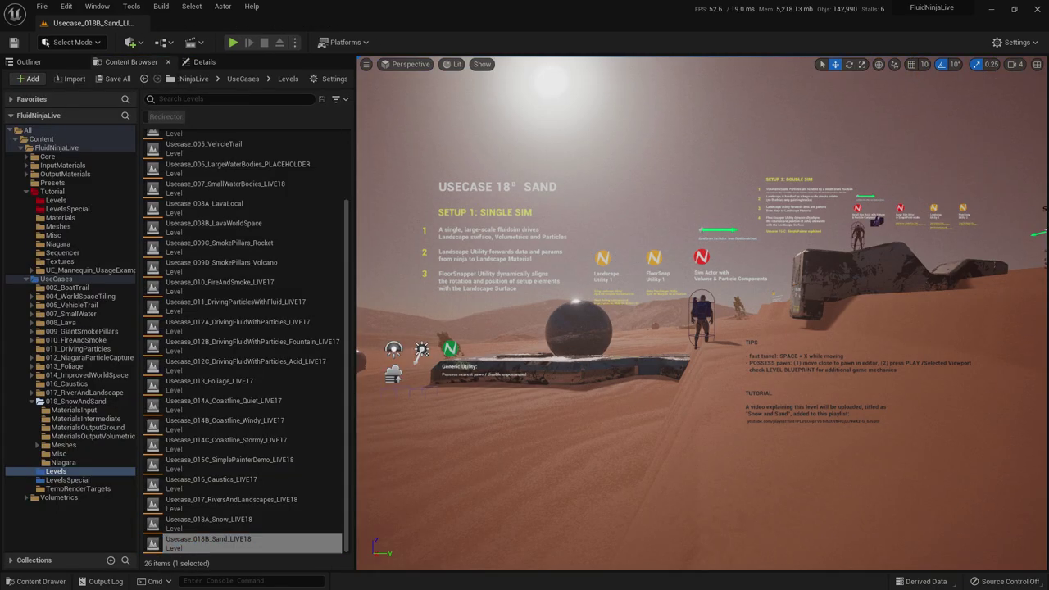
{"action": "key", "text": "F11"}
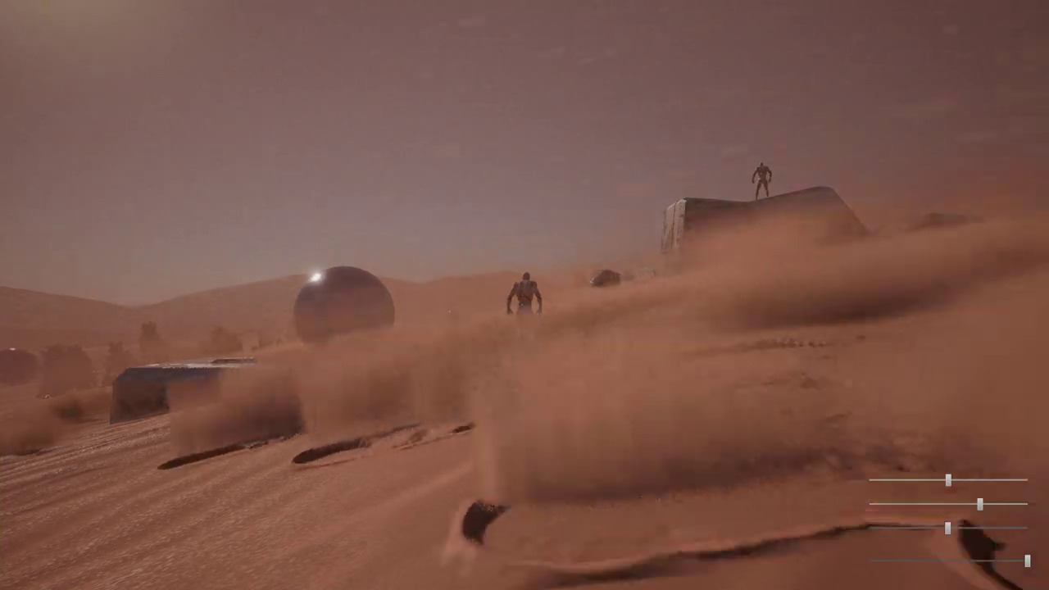
{"action": "key", "text": "w"}
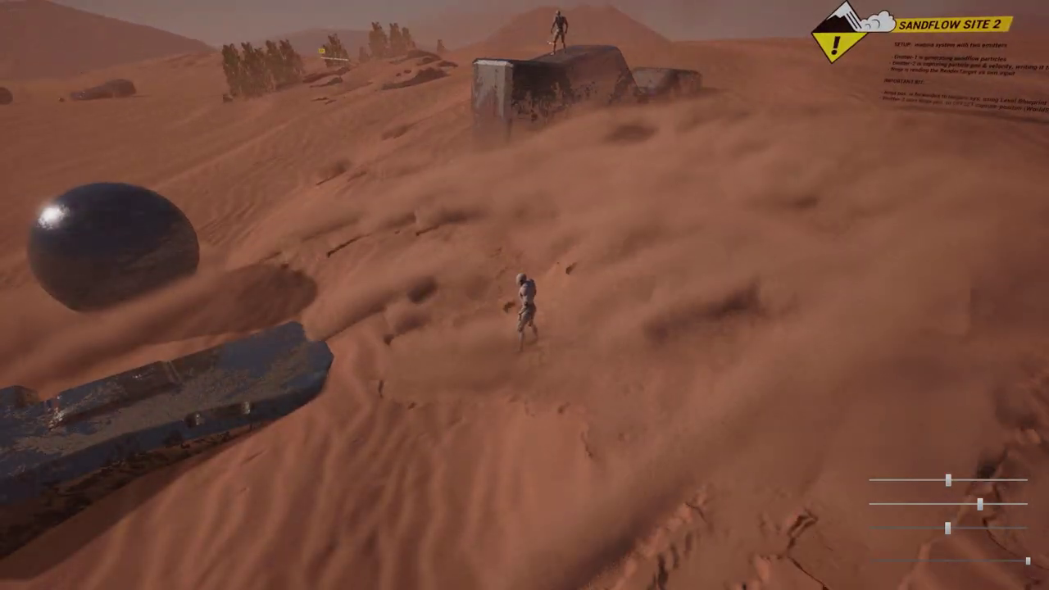
{"action": "left_click", "coordinate": [915, 561]}
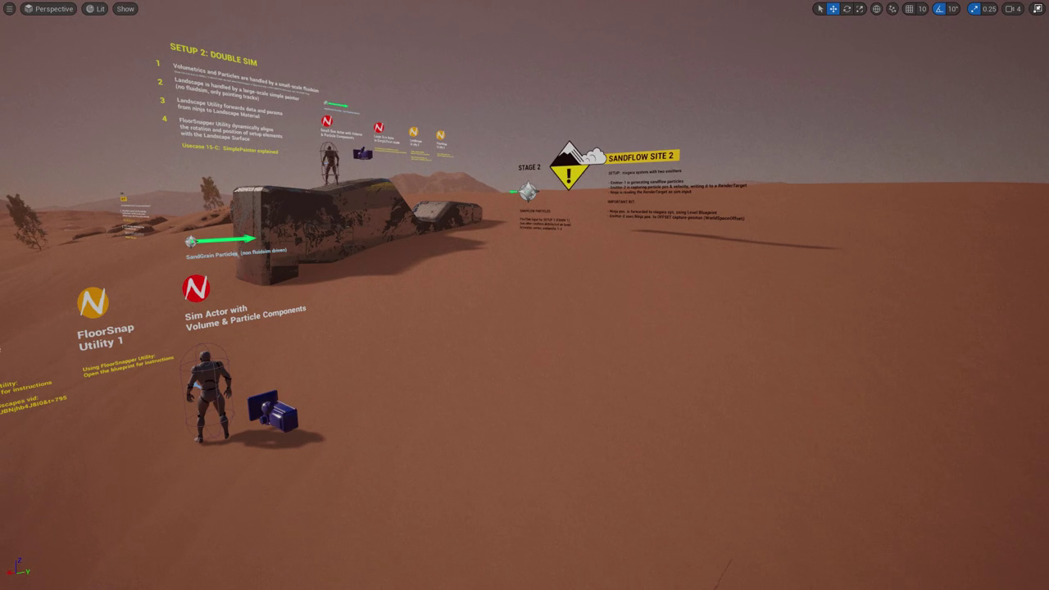
Select the Niagara actor at Sandflow Site 2 and open its NS_InputForFluidSim_Avalanche system asset.
{"action": "left_click", "coordinate": [527, 192]}
{"action": "key", "text": "F11"}
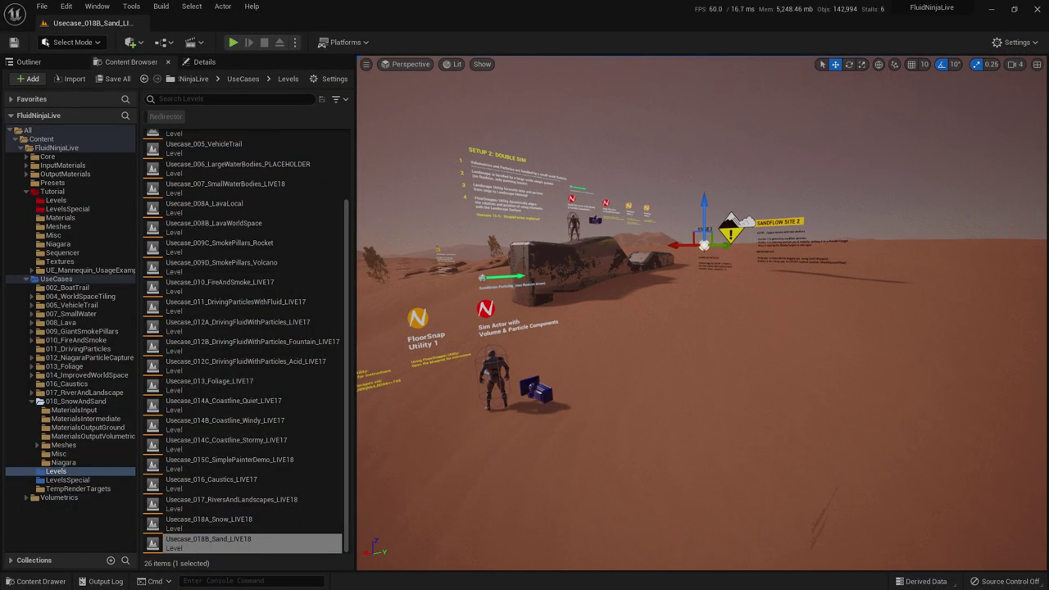
{"action": "left_click", "coordinate": [205, 62]}
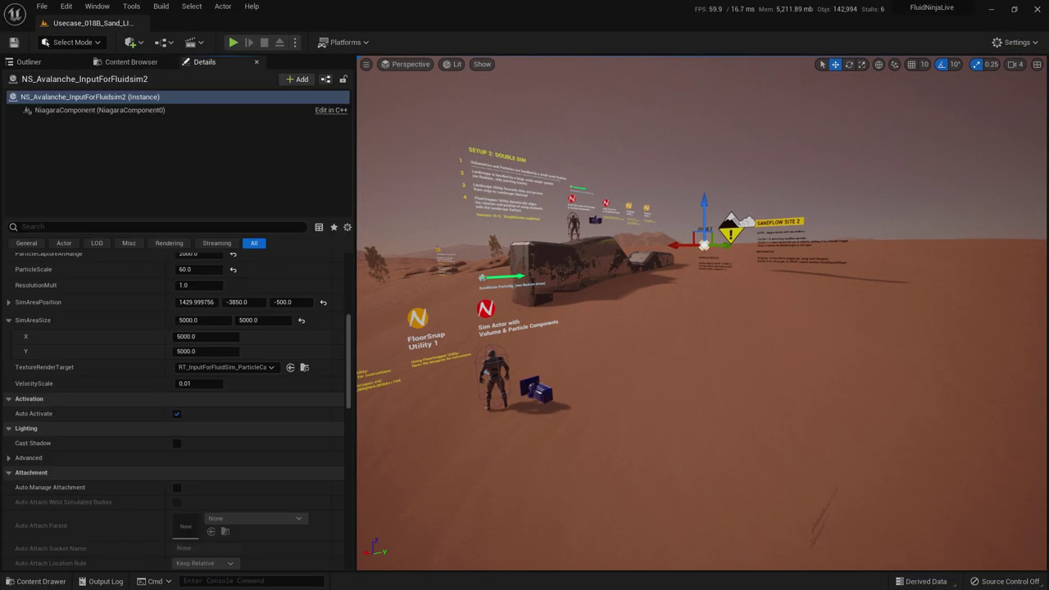
{"action": "scroll", "coordinate": [176, 410], "scroll_direction": "up", "scroll_amount": 8}
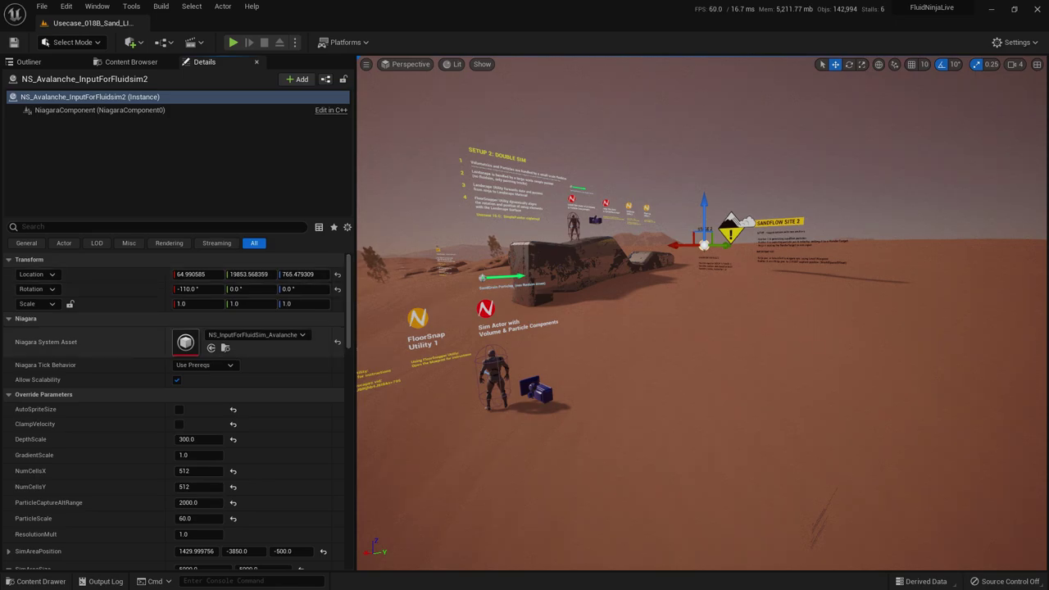
{"action": "double_click", "coordinate": [186, 341]}
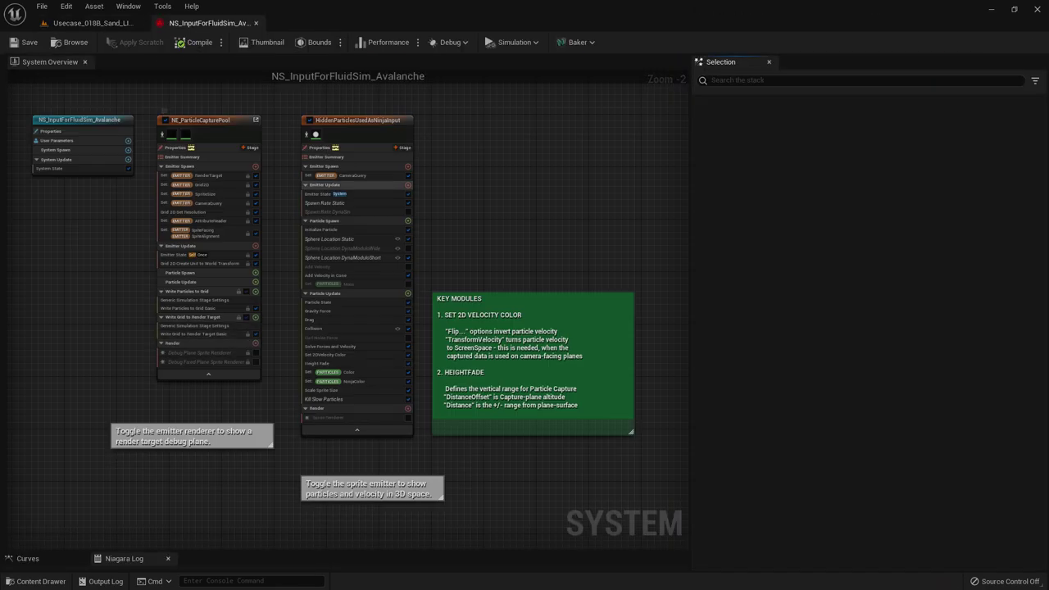
Enable the Sprite Renderer of the HiddenParticlesUsedAsNinjaInput emitter and play the sand level to view the particles.
{"action": "left_click", "coordinate": [308, 113]}
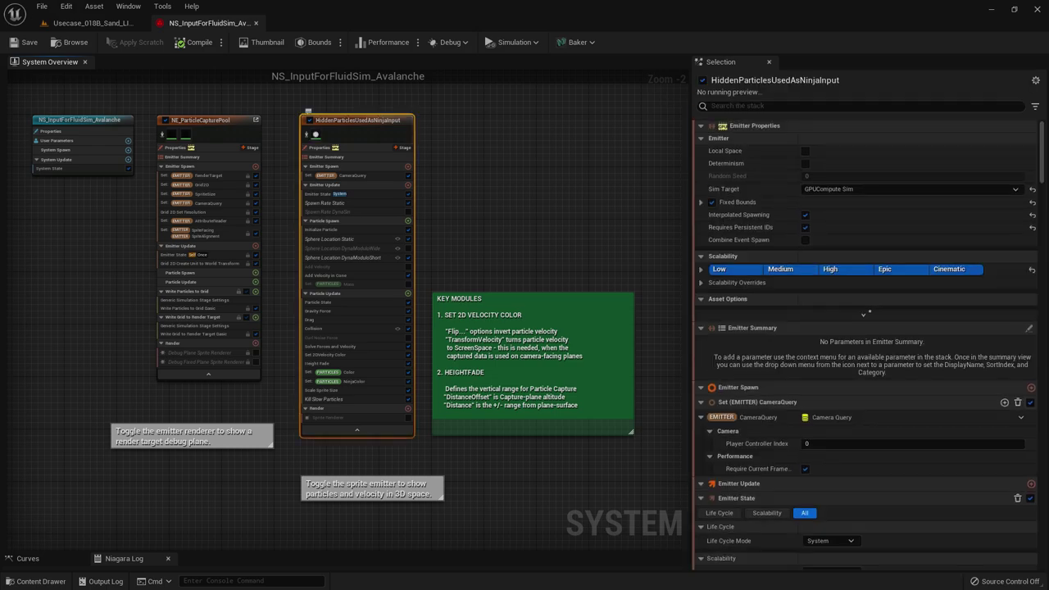
{"action": "left_click", "coordinate": [408, 418]}
{"action": "left_click", "coordinate": [201, 121]}
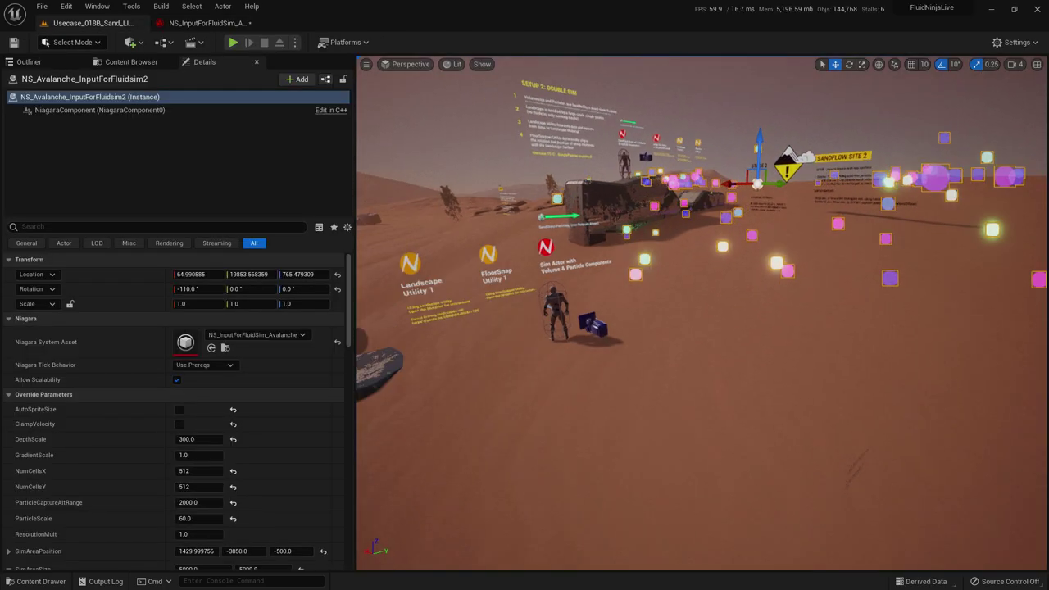
{"action": "key", "text": "alt+p"}
{"action": "key", "text": "w"}
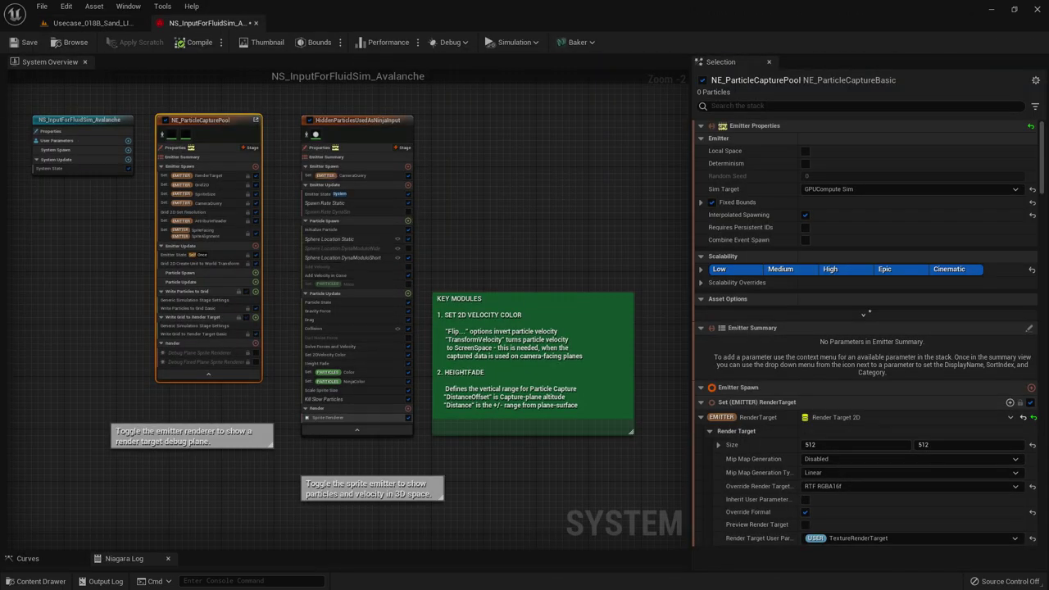
Disable the Sprite Renderer of the HiddenParticlesUsedAsNinjaInput emitter.
{"action": "left_click", "coordinate": [408, 418]}
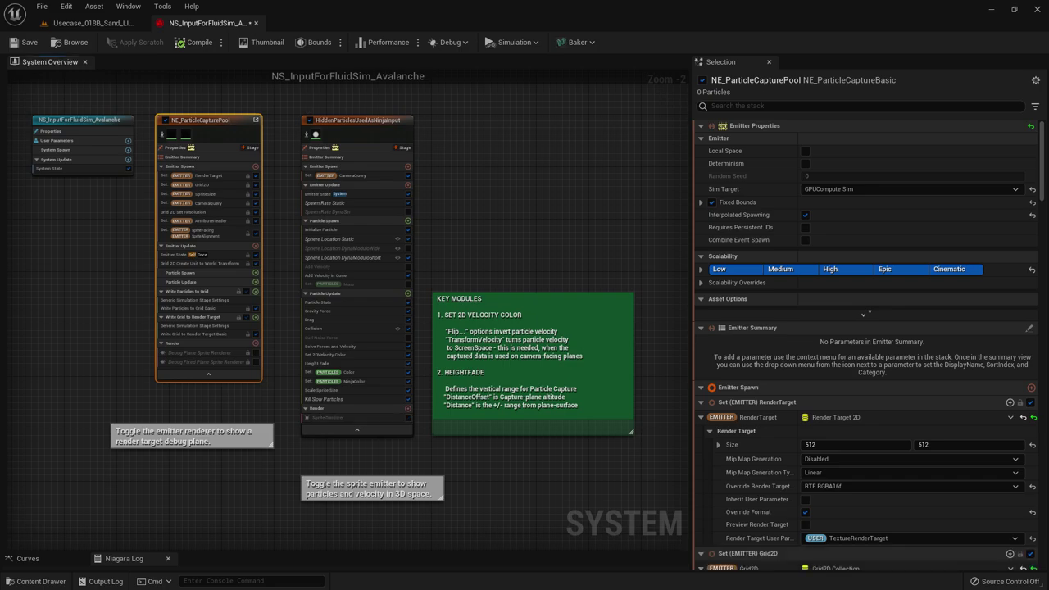
{"action": "scroll", "coordinate": [111, 328], "scroll_direction": "up", "scroll_amount": 1}
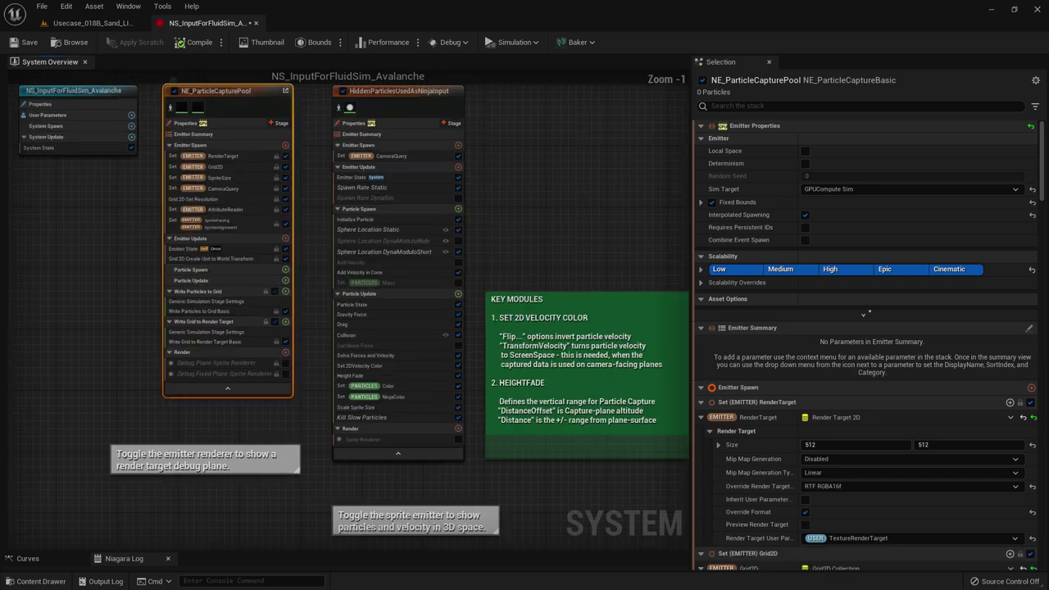
Inspect the RenderTarget input of the Write Grid to Render Target Basic module in the NE_ParticleCapturePool emitter.
{"action": "scroll", "coordinate": [108, 323], "scroll_direction": "up", "scroll_amount": 1}
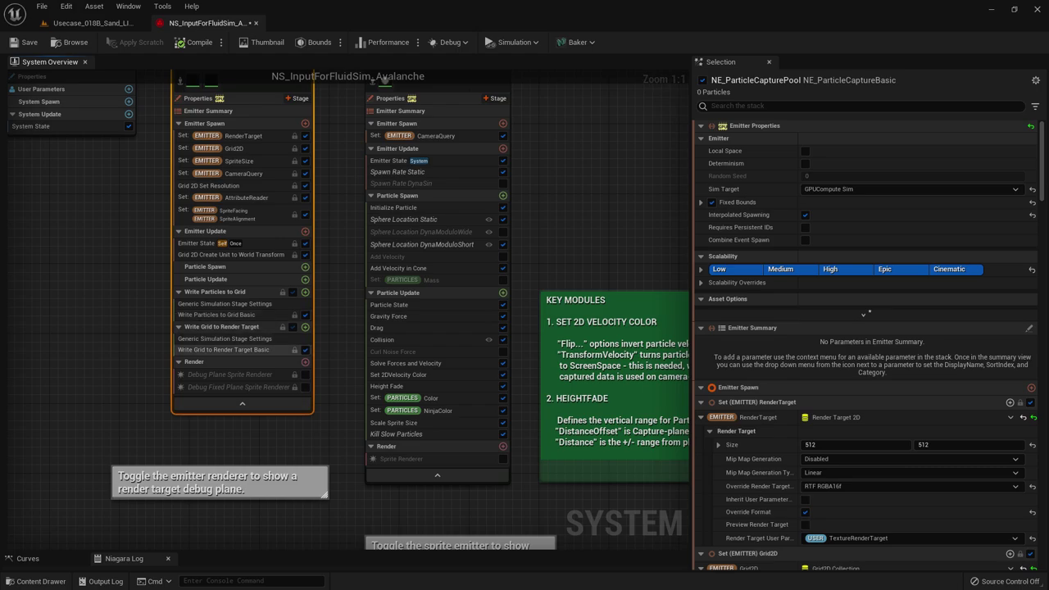
{"action": "left_click", "coordinate": [224, 350]}
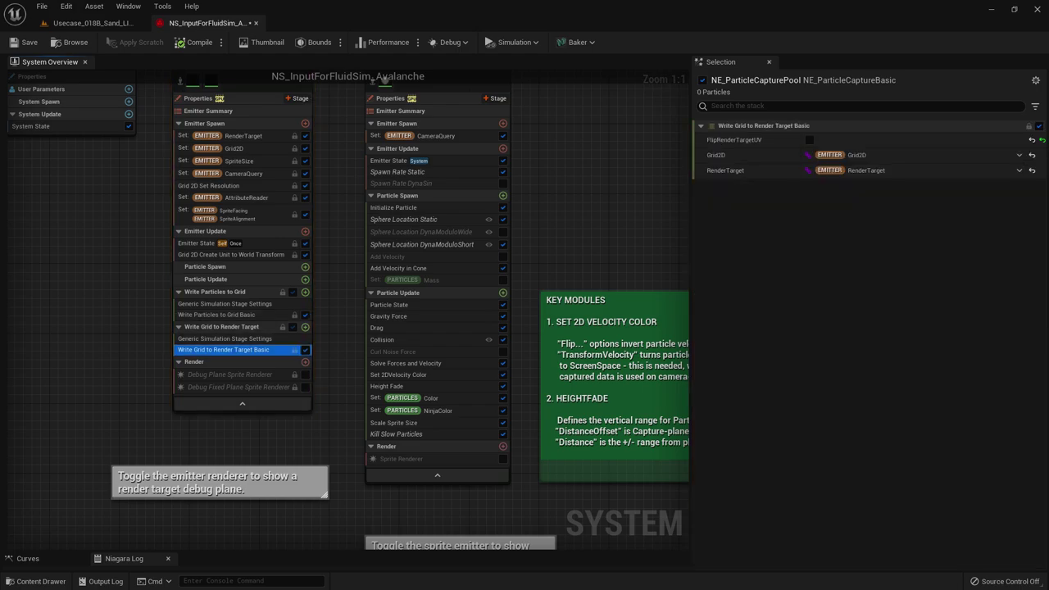
{"action": "left_click", "coordinate": [726, 171]}
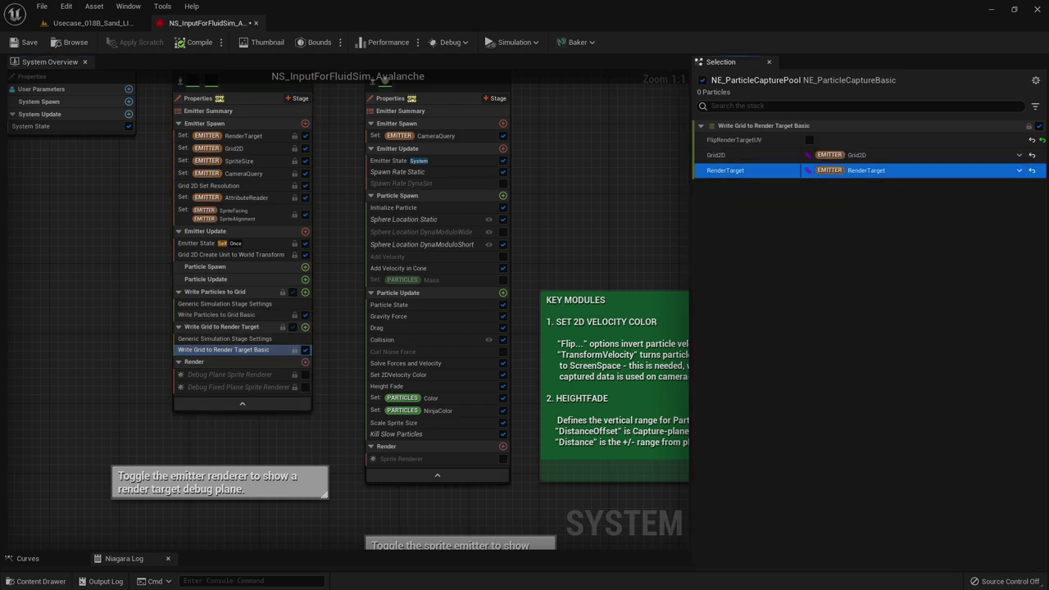
{"action": "right_click_drag", "start_coordinate": [326, 161], "coordinate": [364, 244]}
Return to the sand level and locate the TextureRenderTarget asset of the NS_Avalanche_InputForFluidsim2 actor in the project content.
{"action": "left_click", "coordinate": [92, 23]}
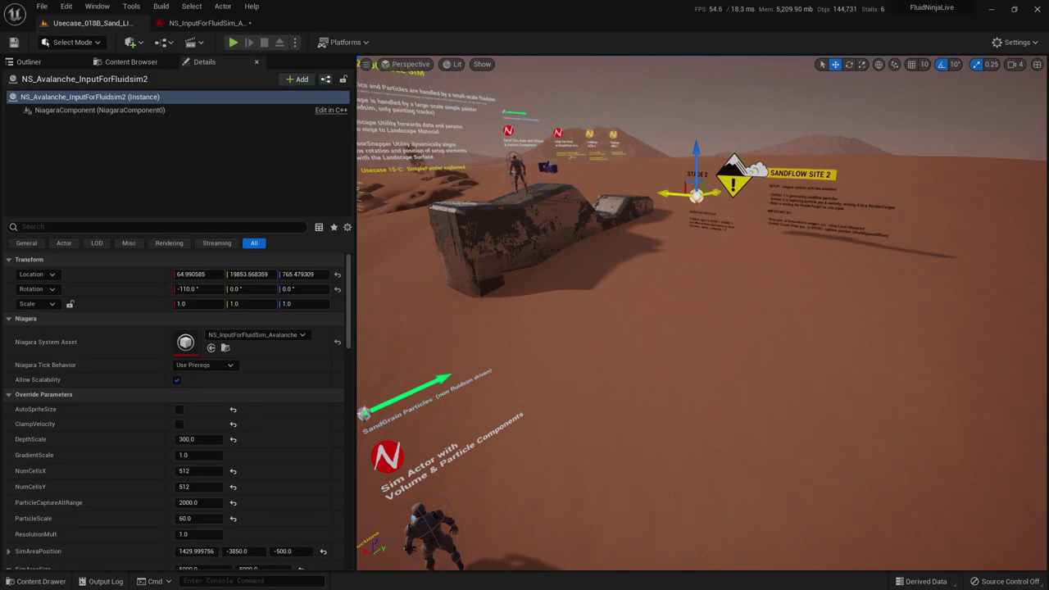
{"action": "scroll", "coordinate": [173, 410], "scroll_direction": "down", "scroll_amount": 5}
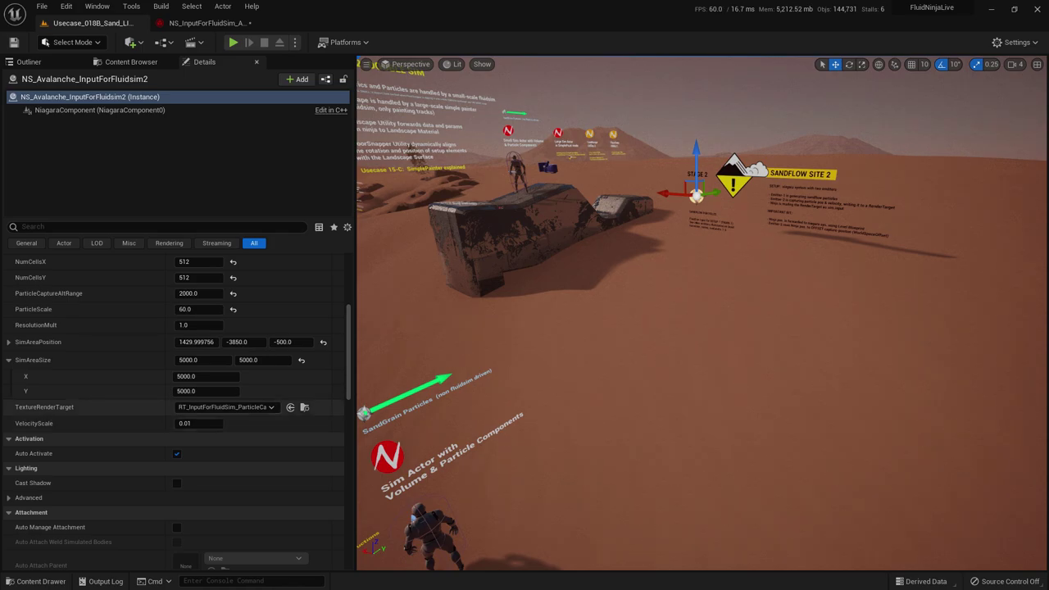
{"action": "left_click", "coordinate": [304, 407]}
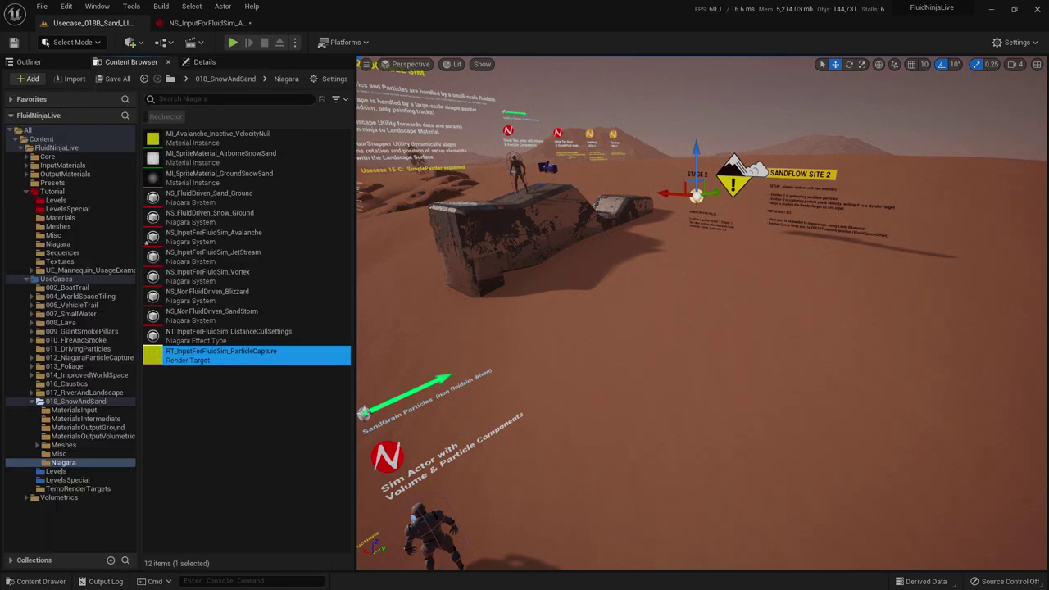
Select the NinjaLive_Large_FluidSim actor and show the Input Render Target setting of its NinjaLiveComponent.
{"action": "right_click_drag", "start_coordinate": [702, 328], "coordinate": [610, 315]}
{"action": "left_click", "coordinate": [701, 316]}
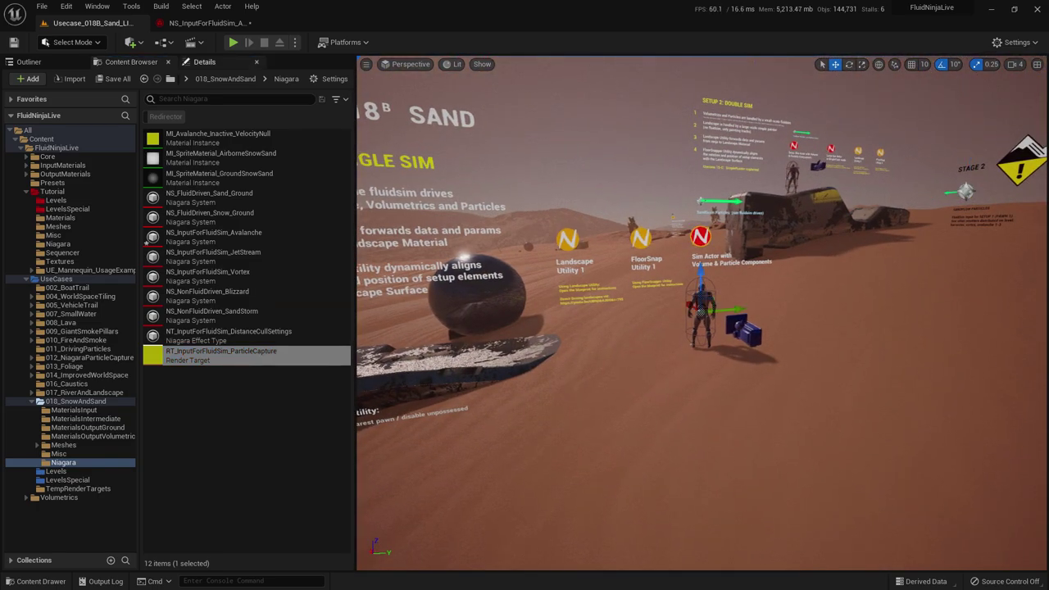
{"action": "left_click", "coordinate": [204, 61]}
{"action": "left_click", "coordinate": [68, 201]}
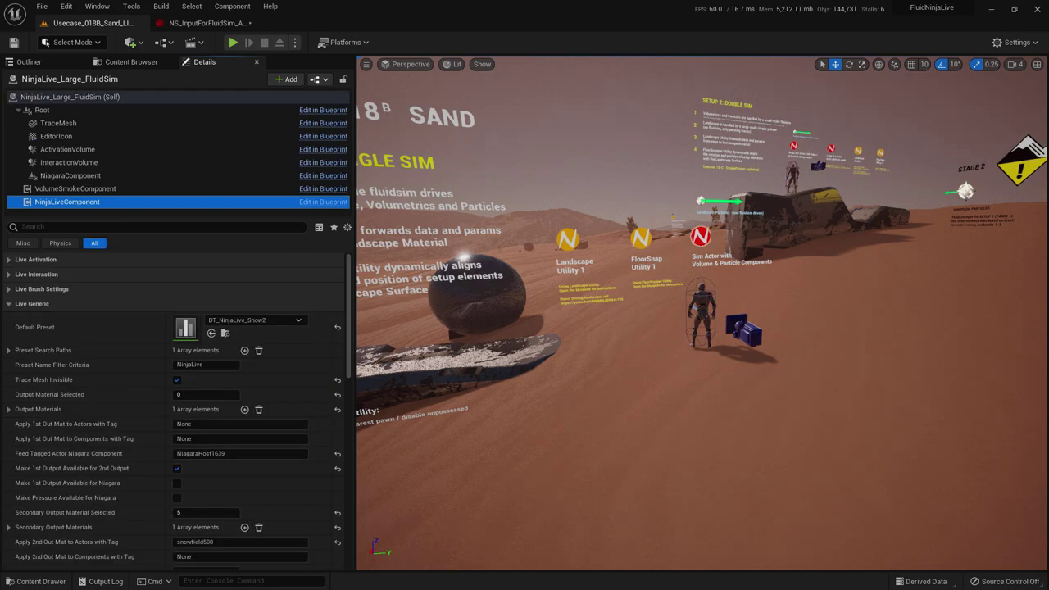
{"action": "left_click", "coordinate": [32, 304]}
{"action": "left_click", "coordinate": [32, 304]}
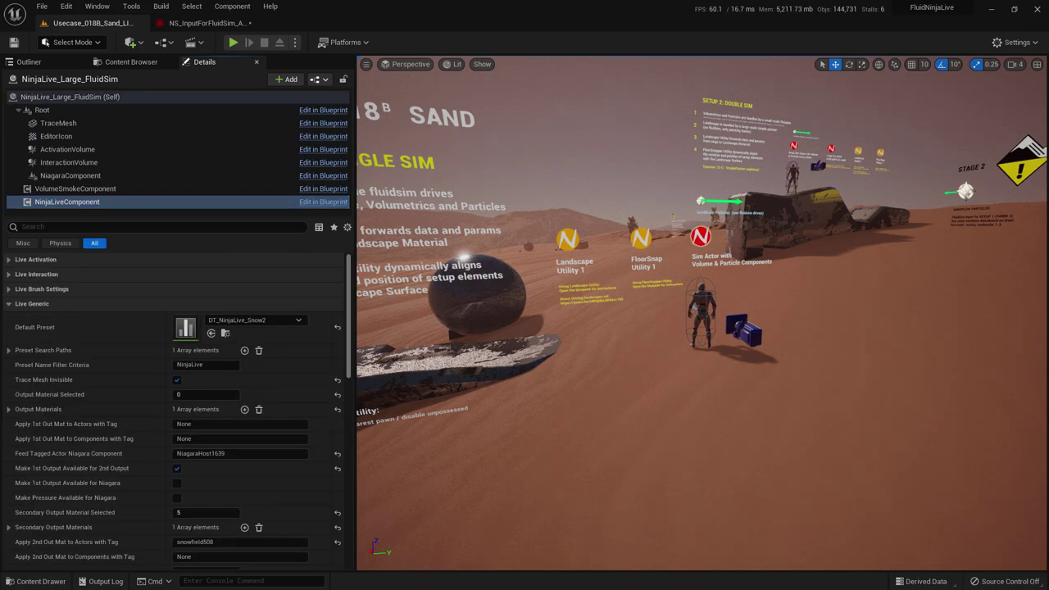
{"action": "scroll", "coordinate": [177, 410], "scroll_direction": "down", "scroll_amount": 10}
{"action": "scroll", "coordinate": [246, 377], "scroll_direction": "down", "scroll_amount": 1}
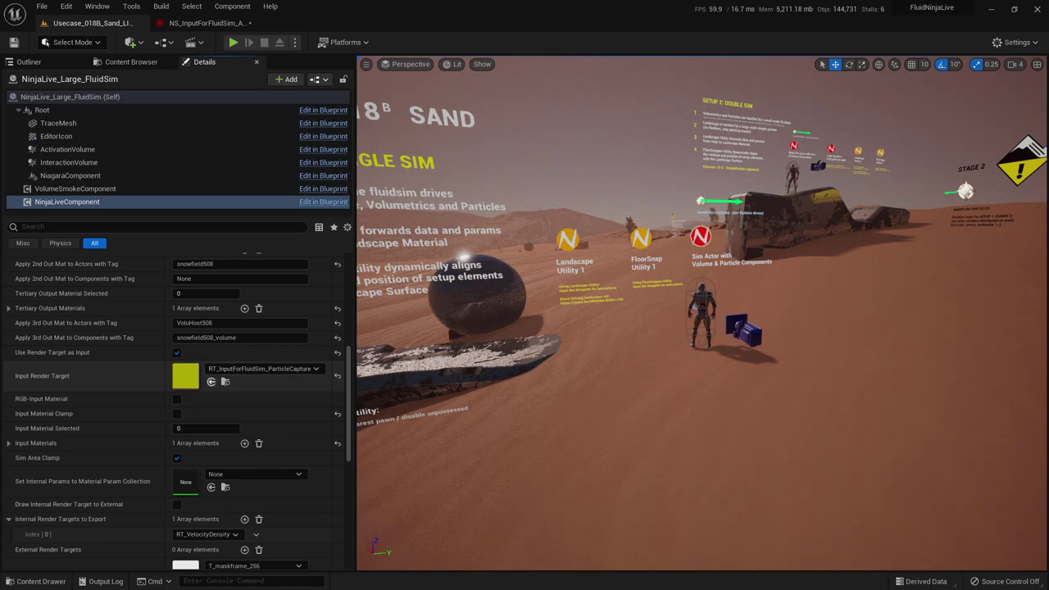
Play the sand level full-screen, move the character through Sandflow Site 2, and adjust the on-screen sliders near the hovering sphere.
{"action": "middle_click_drag", "start_coordinate": [702, 328], "coordinate": [808, 277]}
{"action": "right_click_drag", "start_coordinate": [702, 328], "coordinate": [807, 328]}
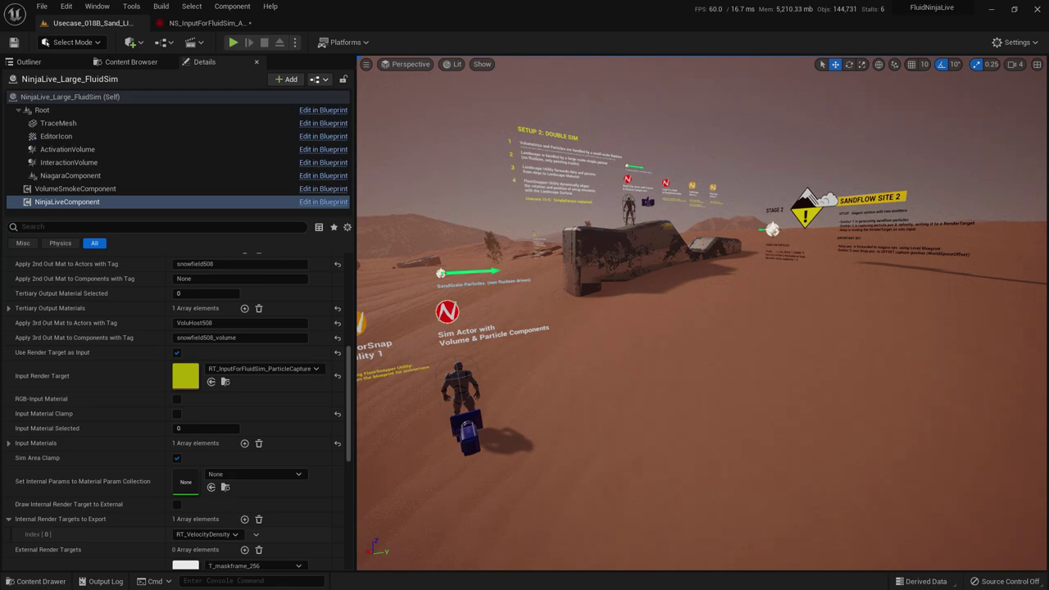
{"action": "key", "text": "F11"}
{"action": "key", "text": "alt+p"}
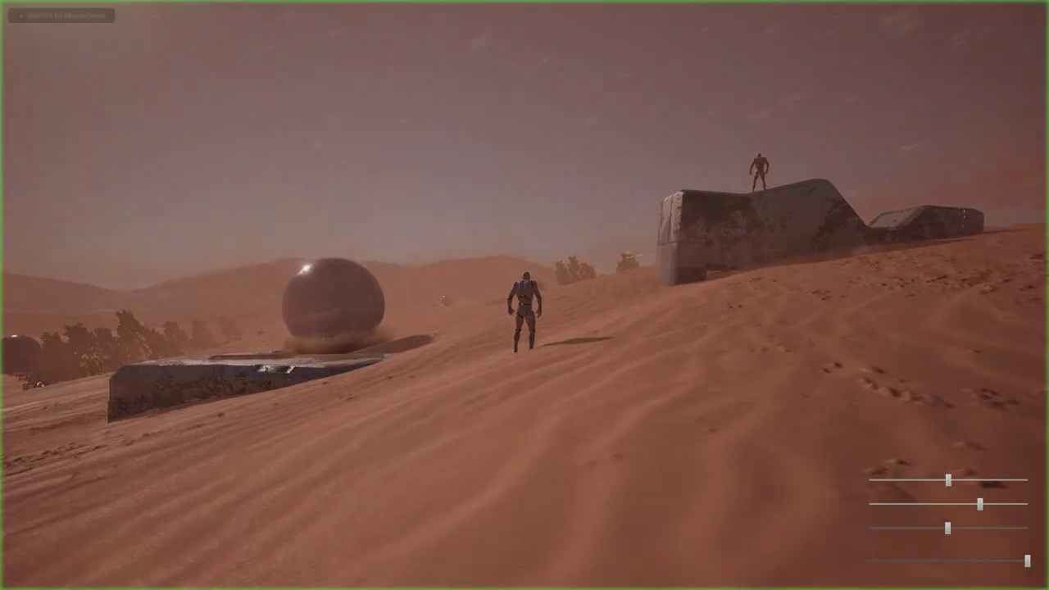
{"action": "key", "text": "w"}
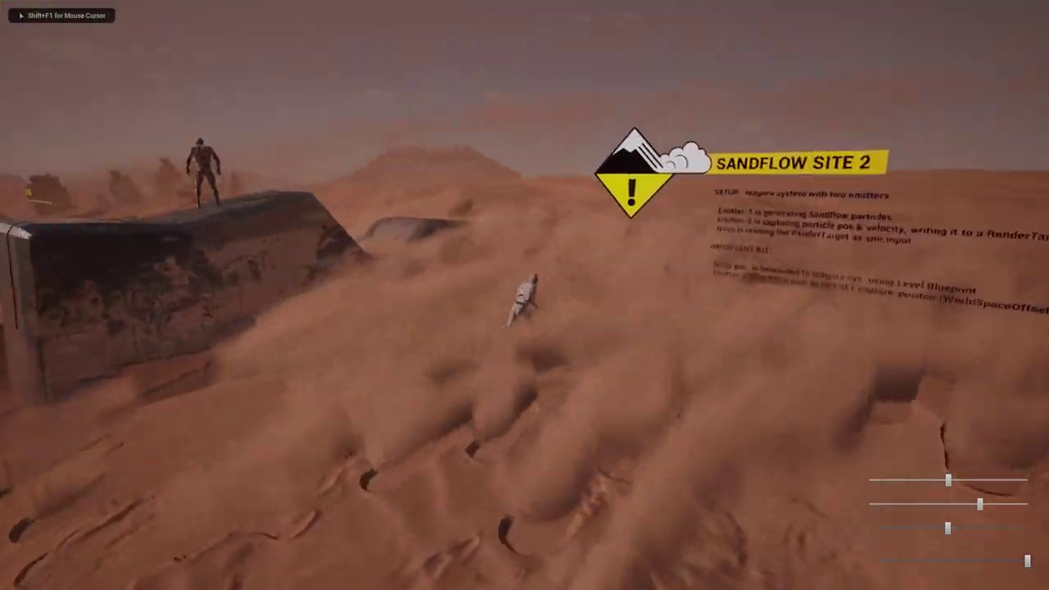
{"action": "key", "text": "space"}
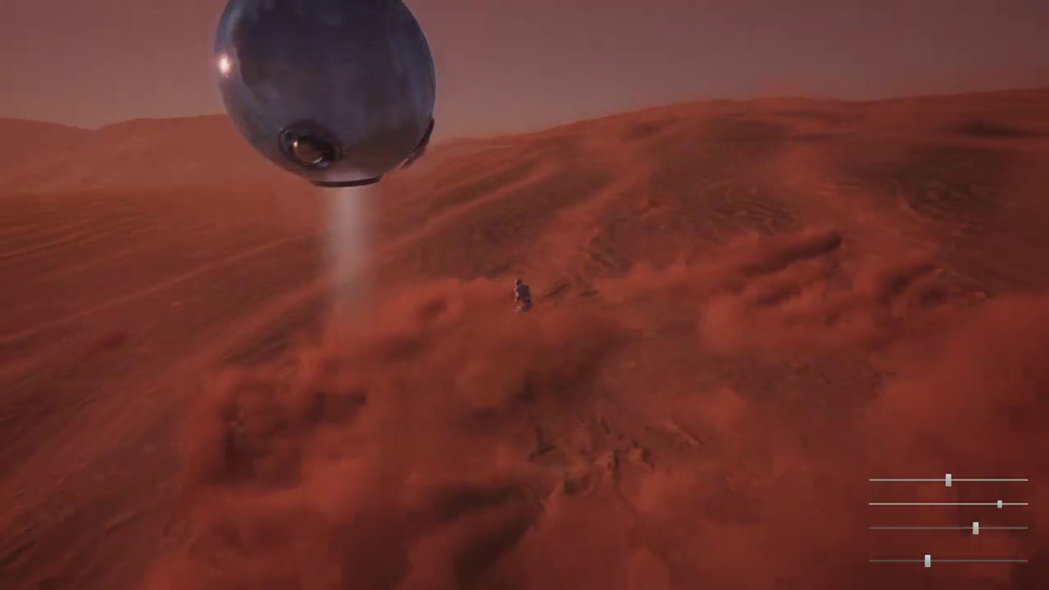
{"action": "left_click_drag", "start_coordinate": [999, 504], "coordinate": [893, 529]}
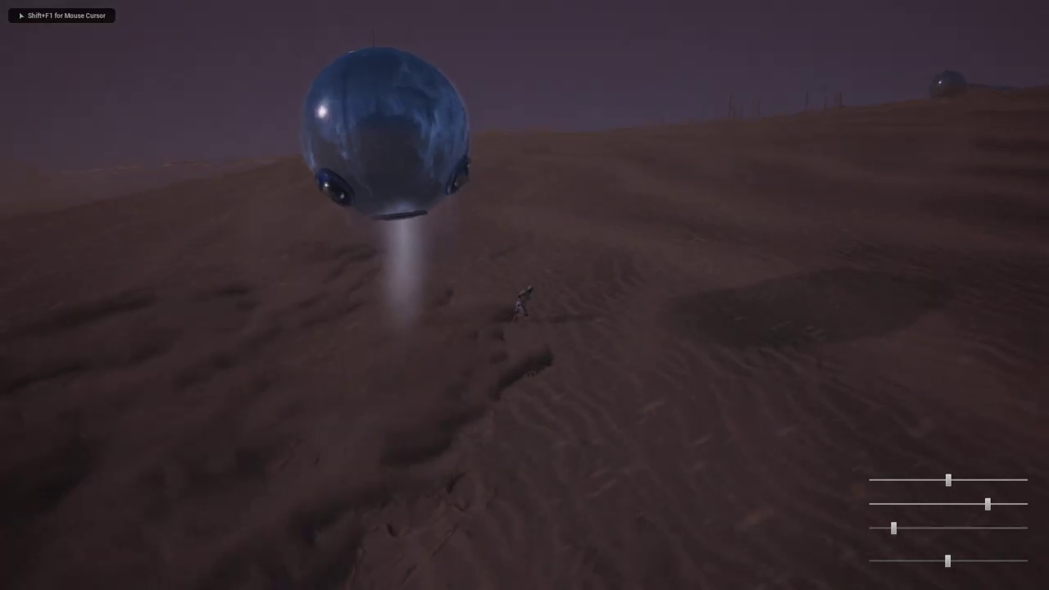
{"action": "key", "text": "Escape"}
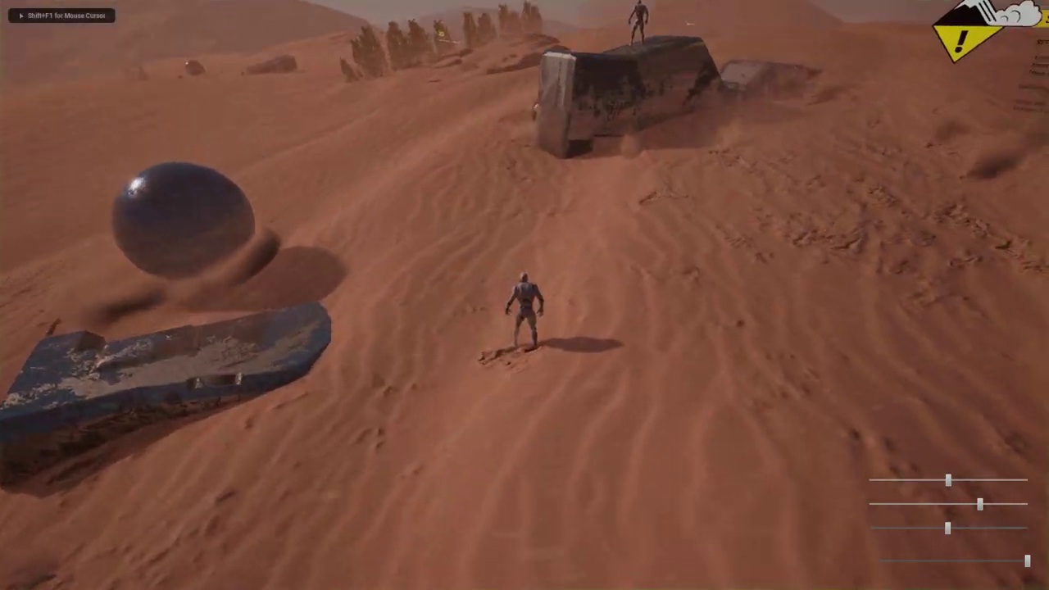
Run the character over the dunes near the large sphere and end the play session.
{"action": "key", "text": "w"}
{"action": "key", "text": "d"}
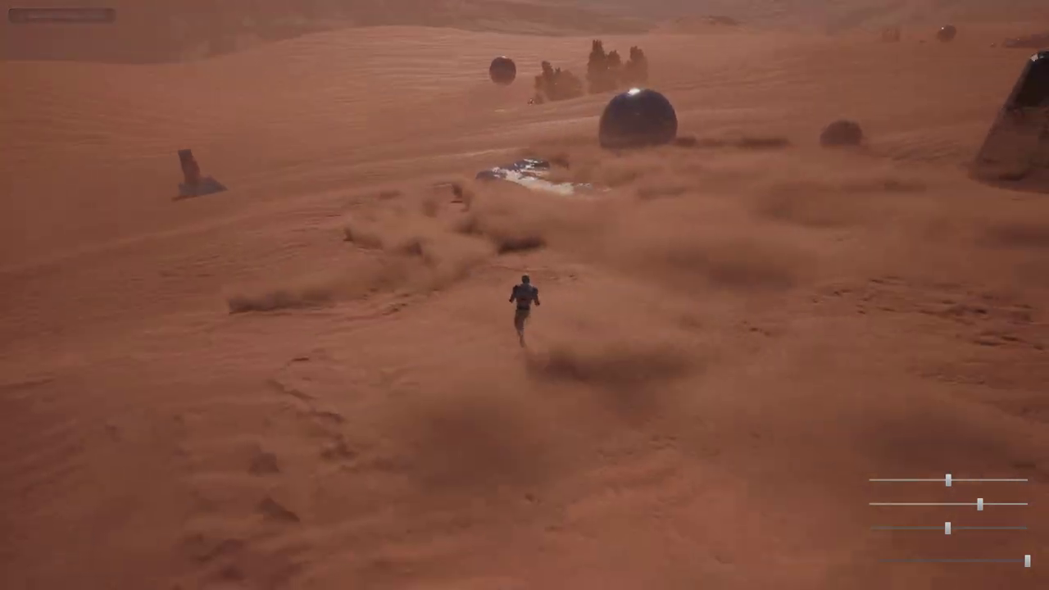
{"action": "key", "text": "d"}
{"action": "key", "text": "w"}
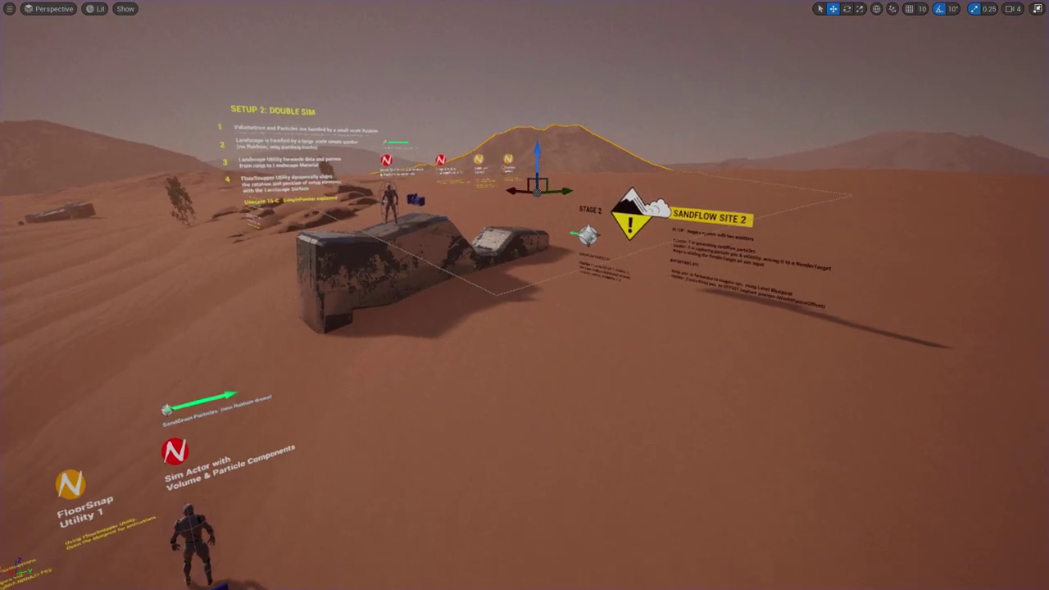
Reselect the sandflow Niagara actor at Stage 2 and locate its TextureRenderTarget asset in the project content.
{"action": "key", "text": "w"}
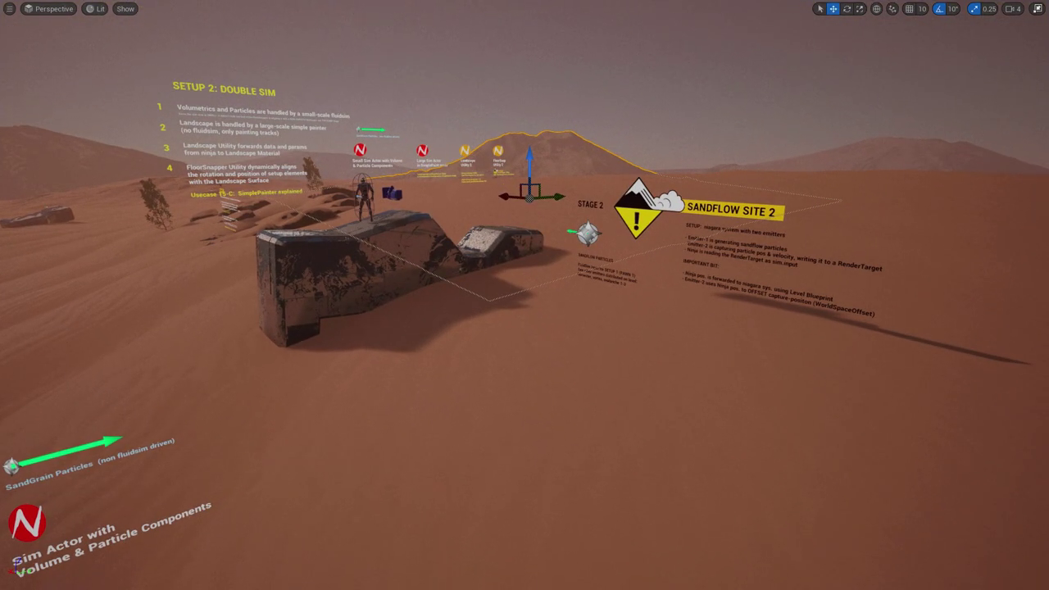
{"action": "left_click", "coordinate": [587, 234]}
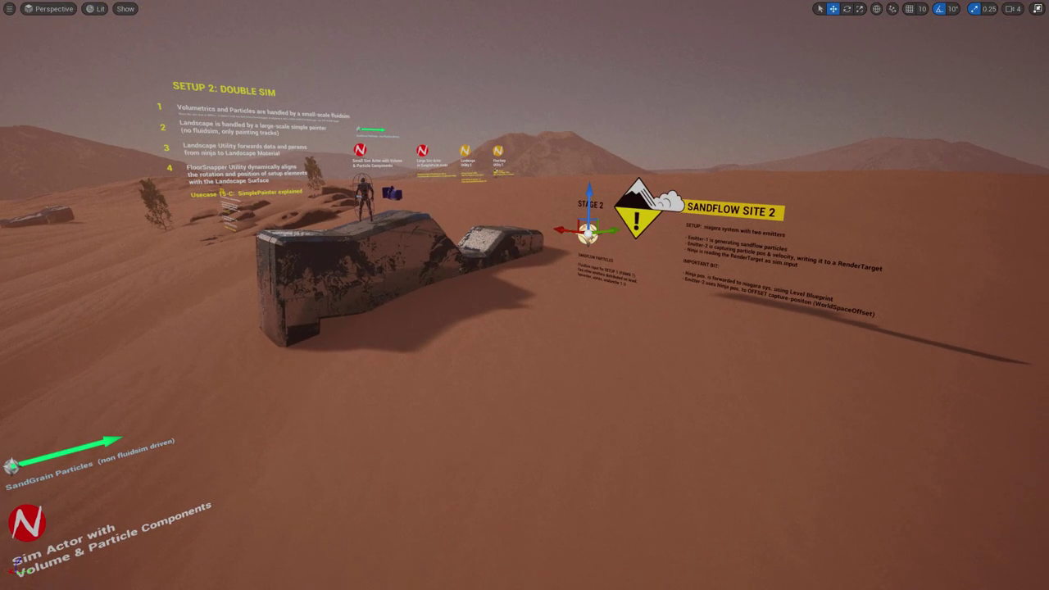
{"action": "key", "text": "F11"}
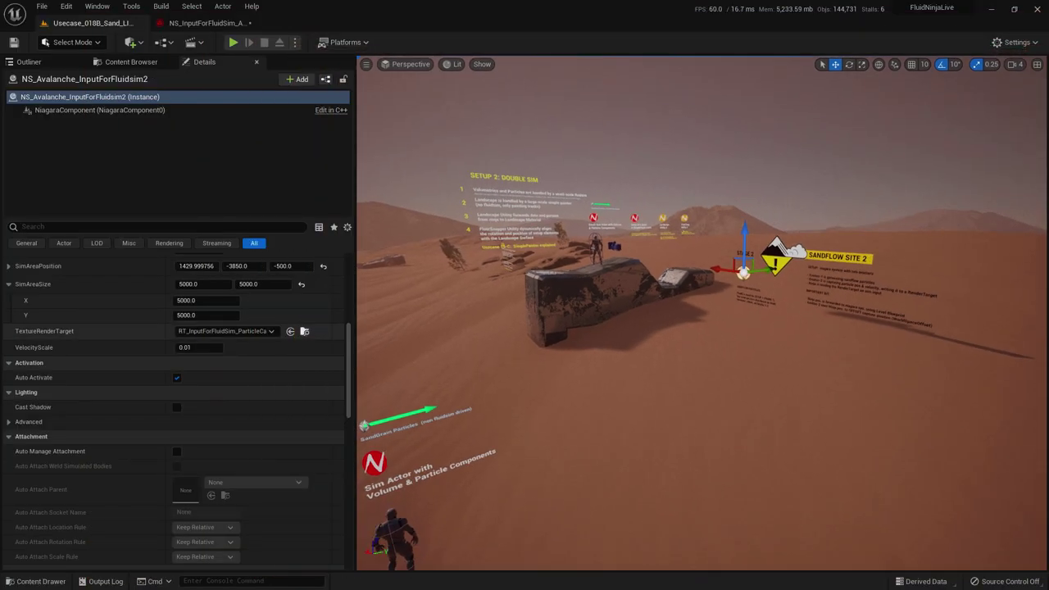
{"action": "left_click", "coordinate": [305, 332]}
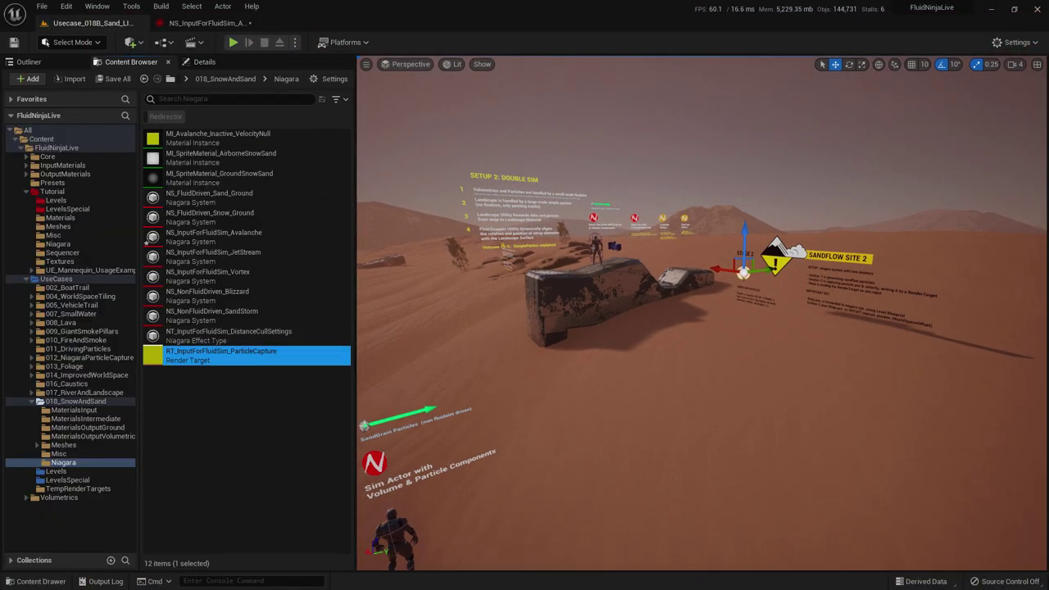
Select the NS_JetStream_InputForFluidsim actor beneath the distant sphere and locate its TextureRenderTarget asset in the project content.
{"action": "right_click_drag", "start_coordinate": [701, 313], "coordinate": [541, 338]}
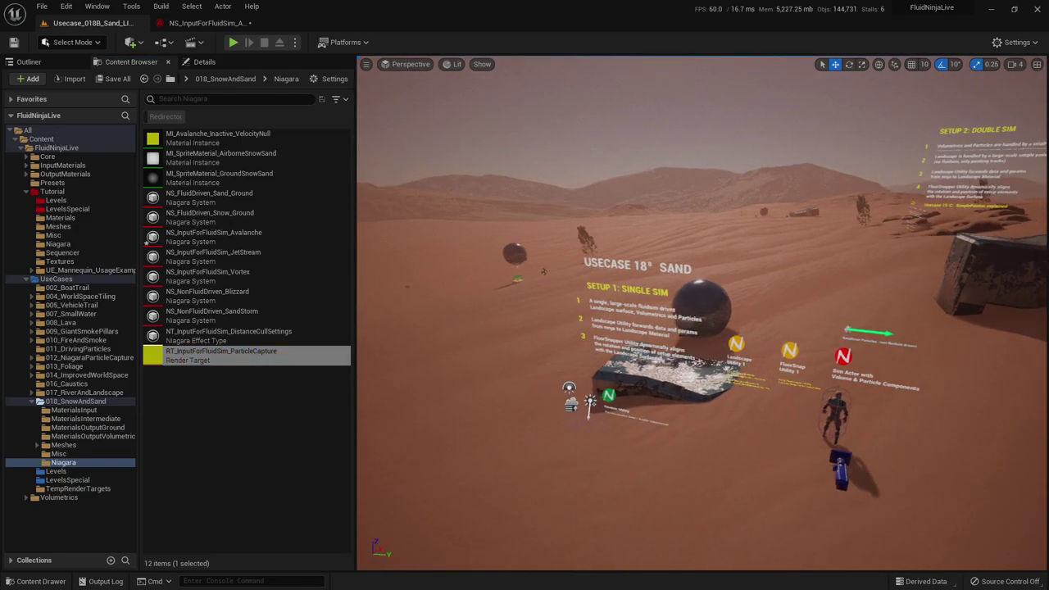
{"action": "left_click", "coordinate": [552, 272]}
{"action": "left_click", "coordinate": [204, 62]}
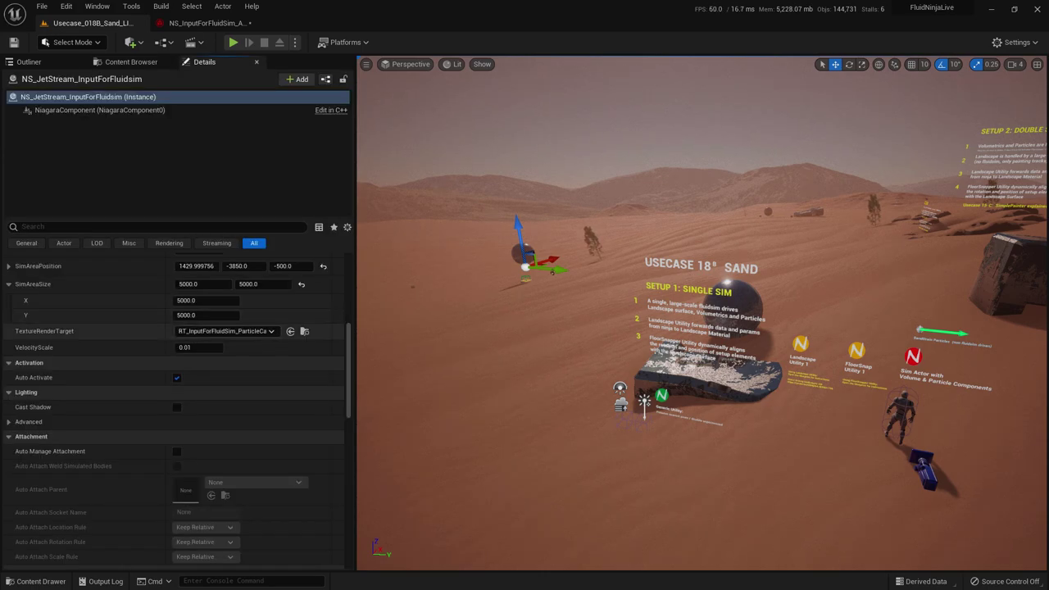
{"action": "left_click", "coordinate": [304, 331]}
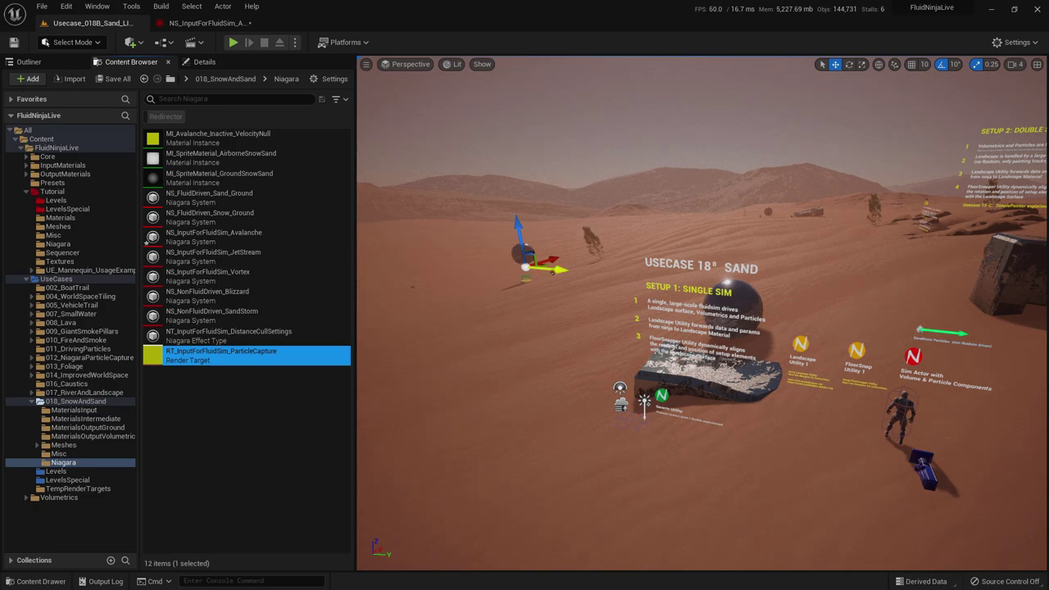
Play the level full-screen and run and jump the character from Sandflow Site 2 across the dunes past the floating sphere.
{"action": "mouse_move", "coordinate": [552, 272]}
{"action": "right_mouse_down"}
{"action": "mouse_move", "coordinate": [750, 277]}
{"action": "mouse_move", "coordinate": [567, 282]}
{"action": "right_mouse_up"}
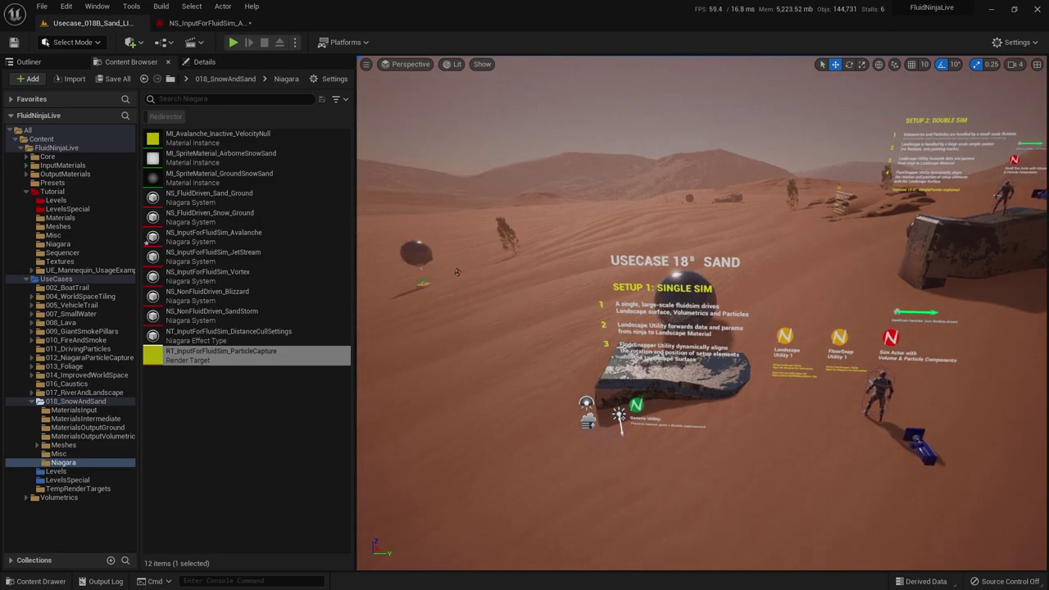
{"action": "key", "text": "F11"}
{"action": "key", "text": "s"}
{"action": "mouse_move", "coordinate": [567, 282]}
{"action": "right_mouse_down"}
{"action": "mouse_move", "coordinate": [571, 295]}
{"action": "mouse_move", "coordinate": [656, 298]}
{"action": "mouse_move", "coordinate": [559, 300]}
{"action": "right_mouse_up"}
{"action": "key", "text": "alt+p"}
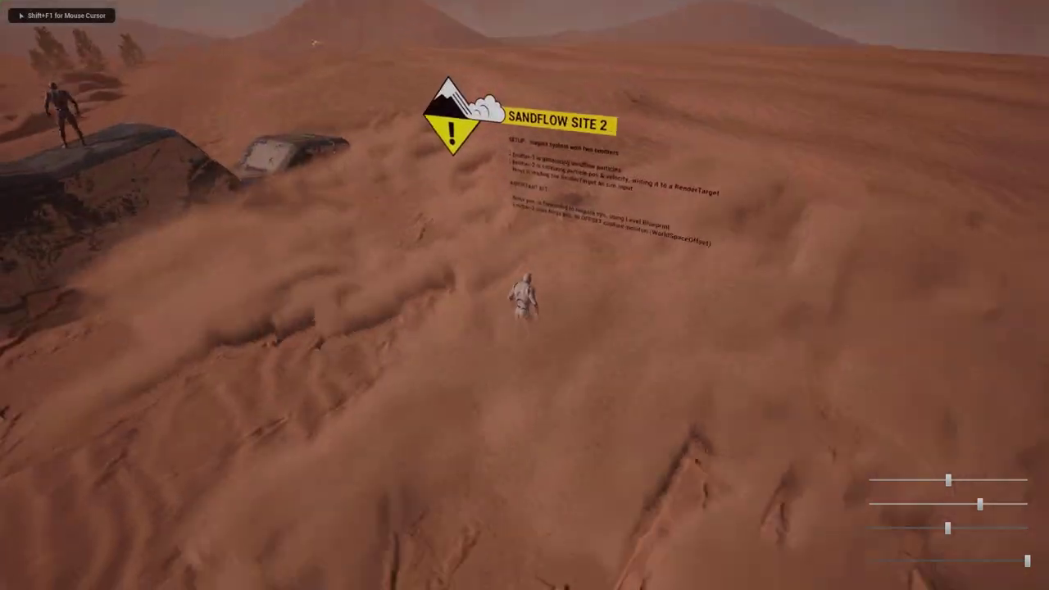
{"action": "key", "text": "s"}
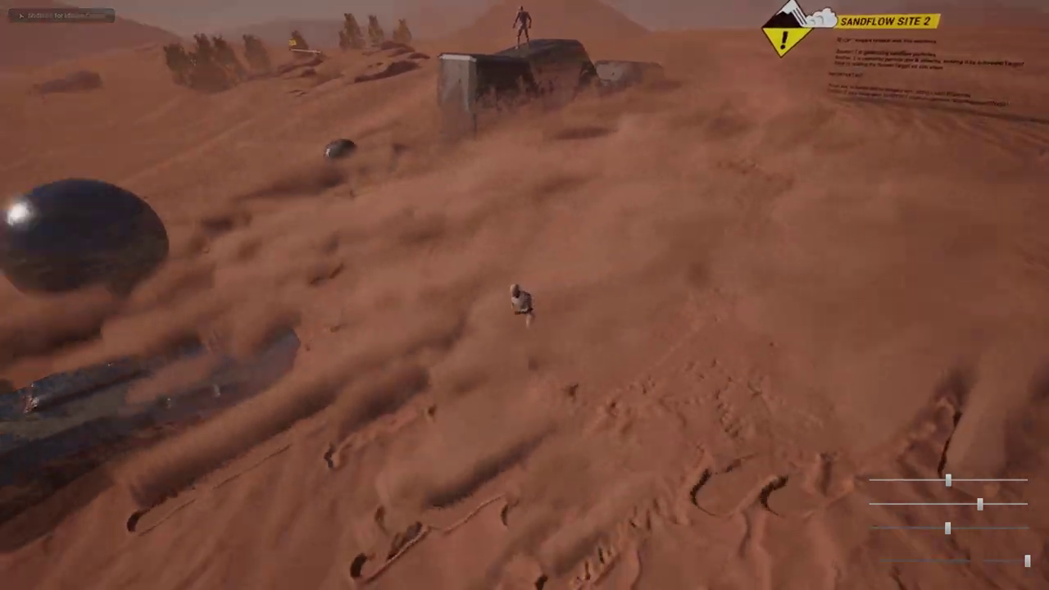
{"action": "key", "text": "w"}
{"action": "key", "text": "space"}
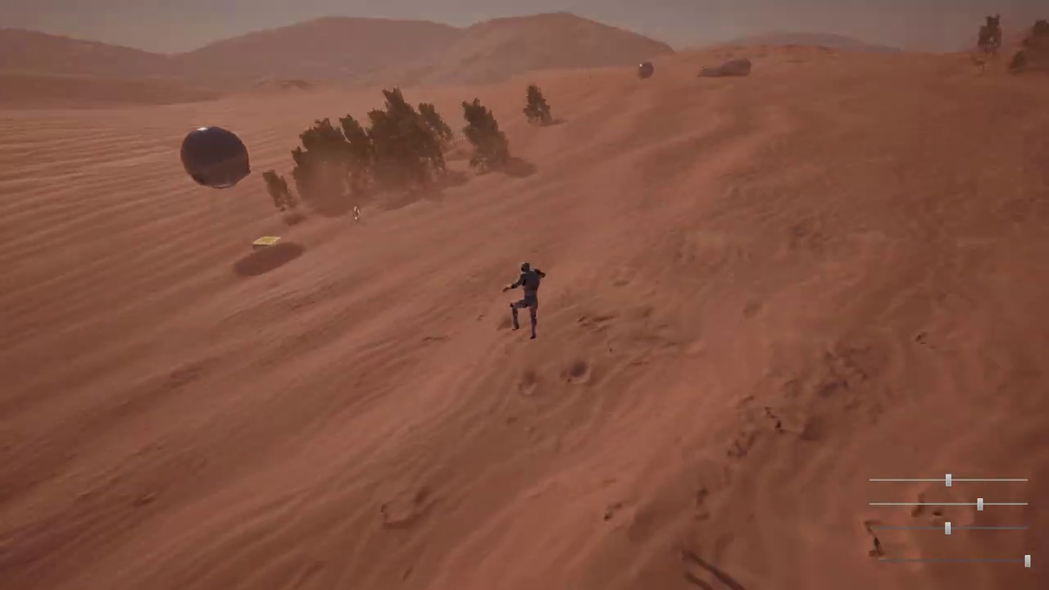
{"action": "key", "text": "s"}
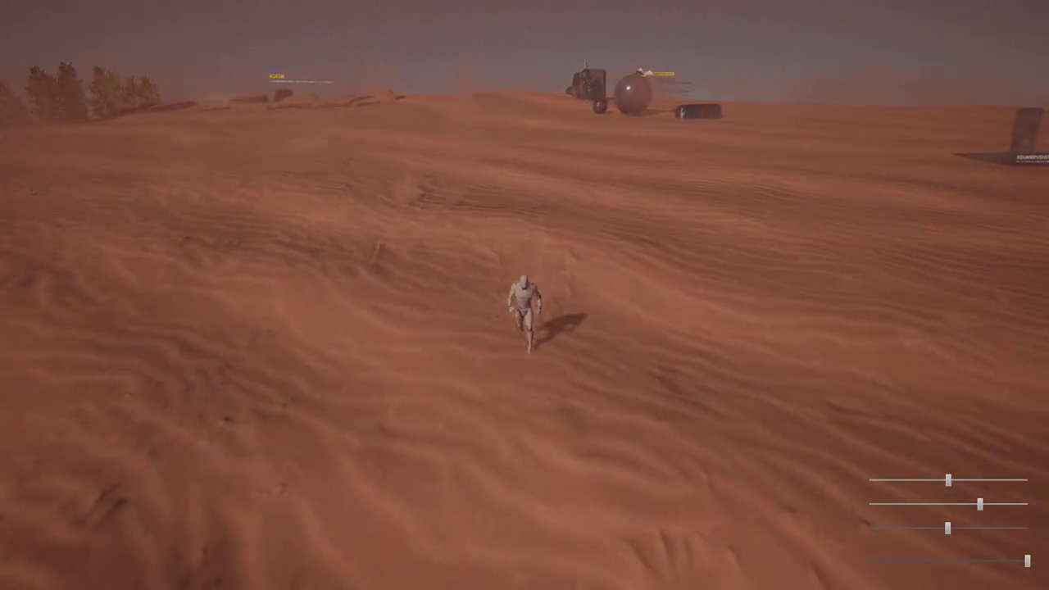
{"action": "key", "text": "w"}
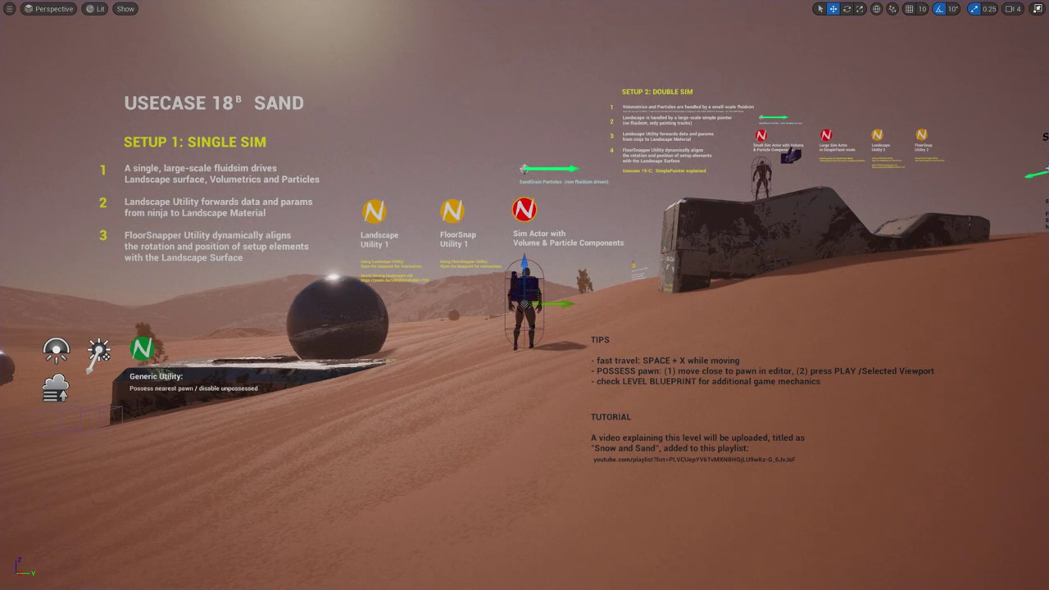
Leave full-screen and show the Use Render Target as Input and Input Render Target settings of the large sim actor's NinjaLiveComponent.
{"action": "key", "text": "F11"}
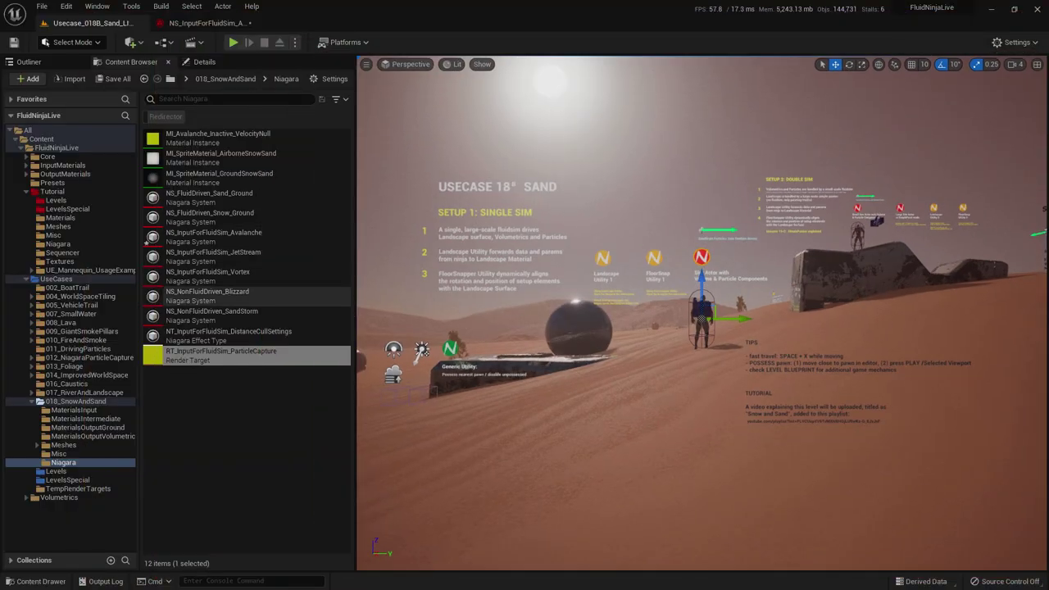
{"action": "left_click", "coordinate": [205, 62]}
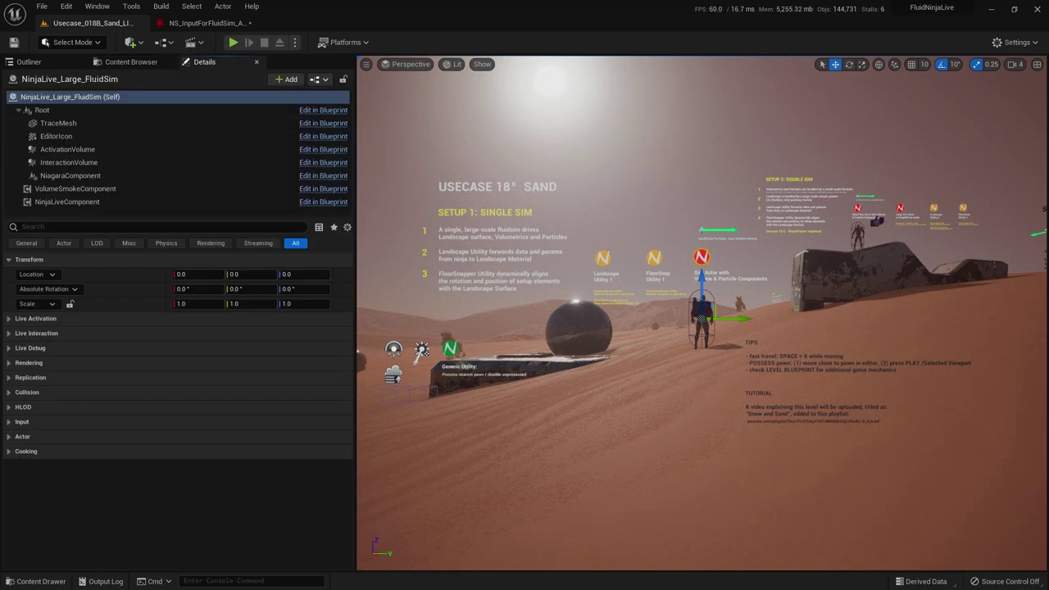
{"action": "left_click", "coordinate": [67, 202]}
{"action": "scroll", "coordinate": [123, 366], "scroll_direction": "down", "scroll_amount": 12}
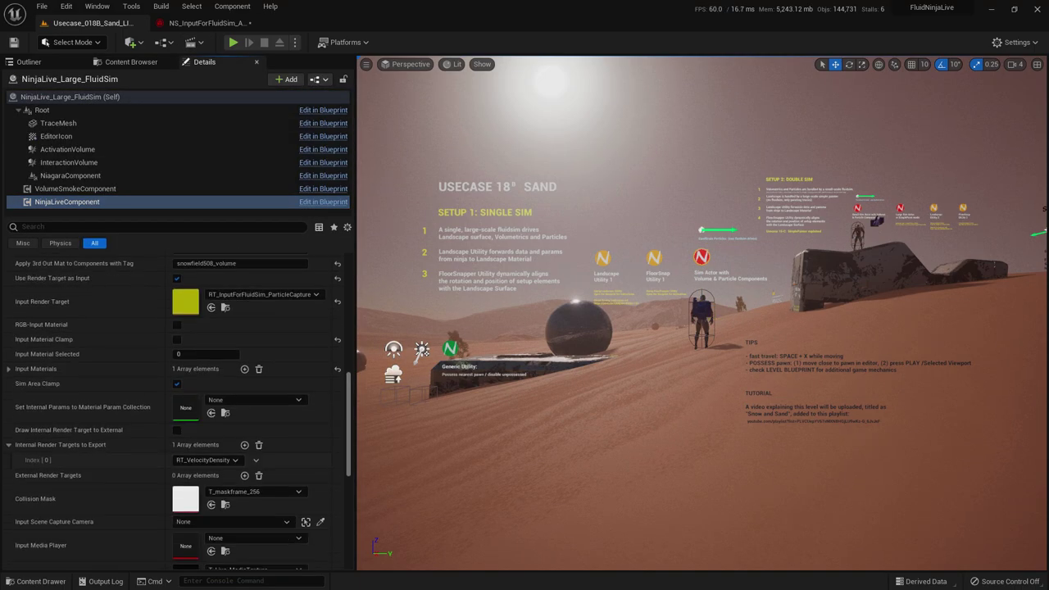
{"action": "scroll", "coordinate": [176, 393], "scroll_direction": "up", "scroll_amount": 2}
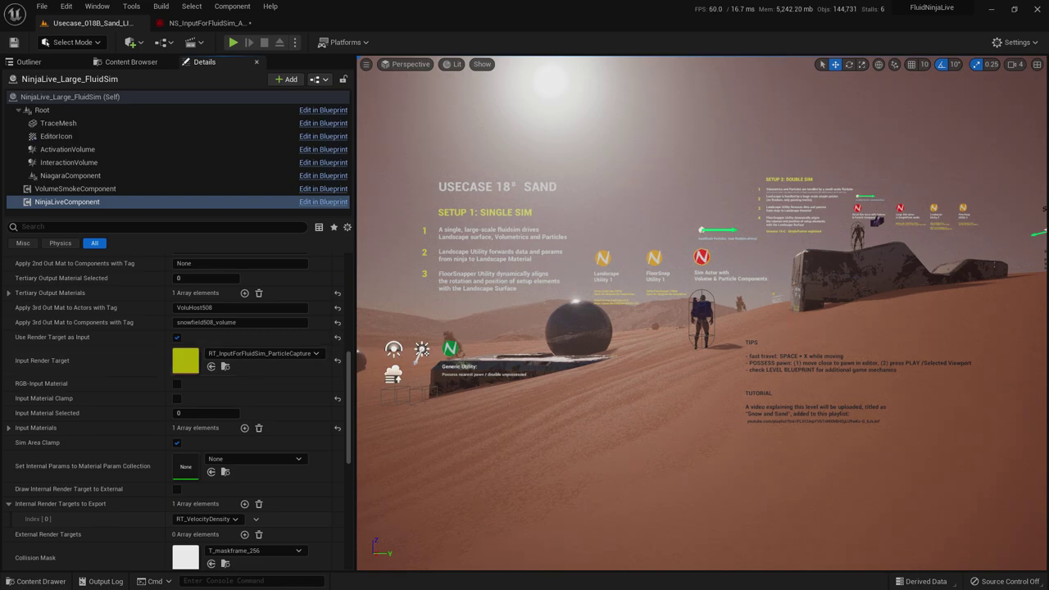
Survey the sand level full-screen from above the dunes and select the sandflow Niagara actor at Stage 2.
{"action": "key", "text": "F11"}
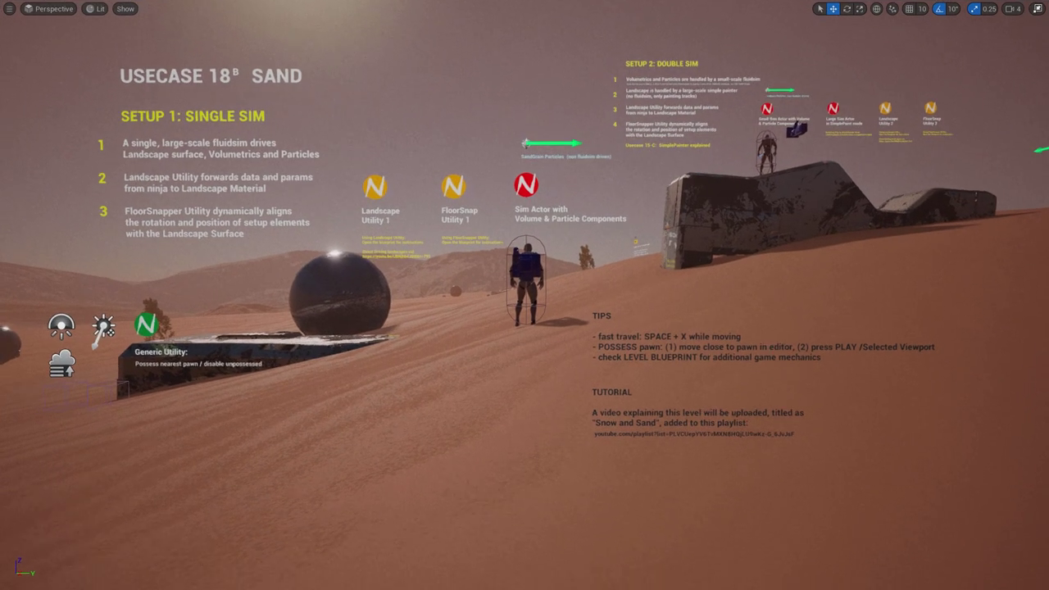
{"action": "right_click_drag", "start_coordinate": [524, 295], "coordinate": [559, 338]}
{"action": "key", "text": "w"}
{"action": "key", "text": "s"}
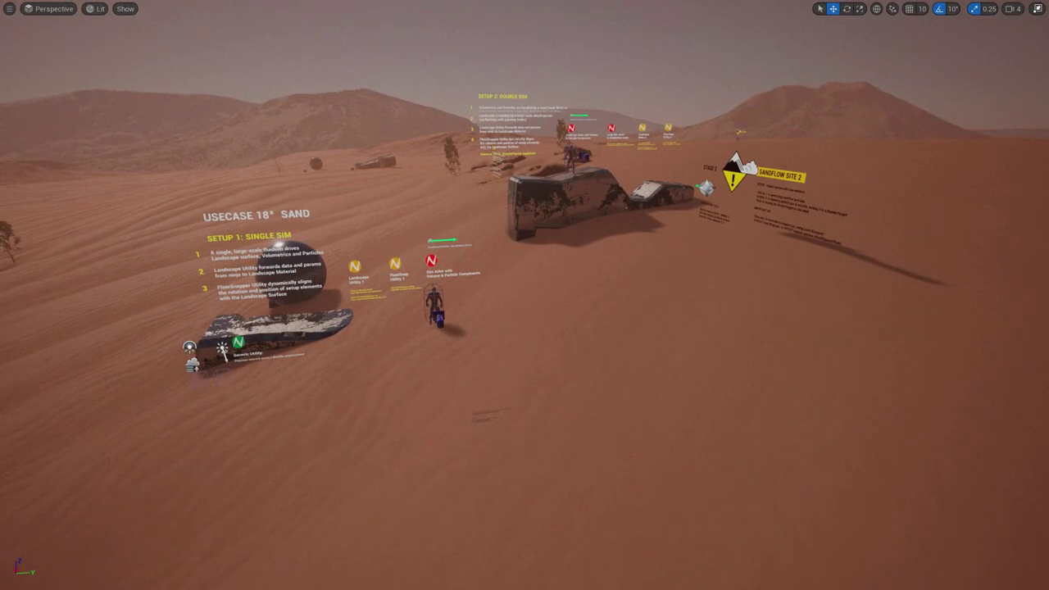
{"action": "left_click", "coordinate": [707, 188]}
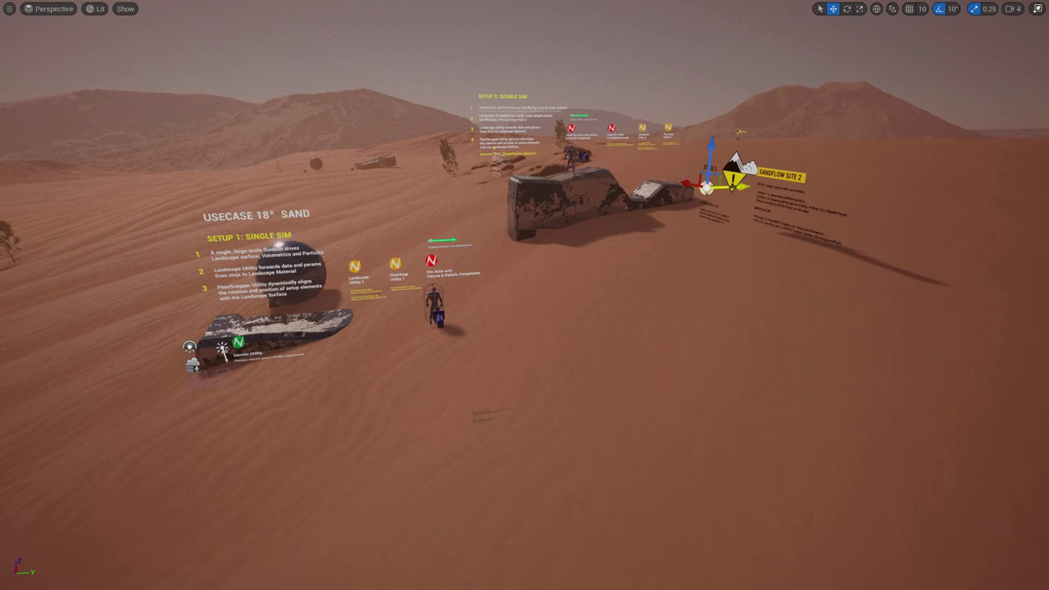
Leave full-screen, select the NinjaLive_Large_FluidSim actor, and inspect its NinjaLiveComponent's Input Render Target and Input Materials settings.
{"action": "key", "text": "F11"}
{"action": "left_click", "coordinate": [641, 291]}
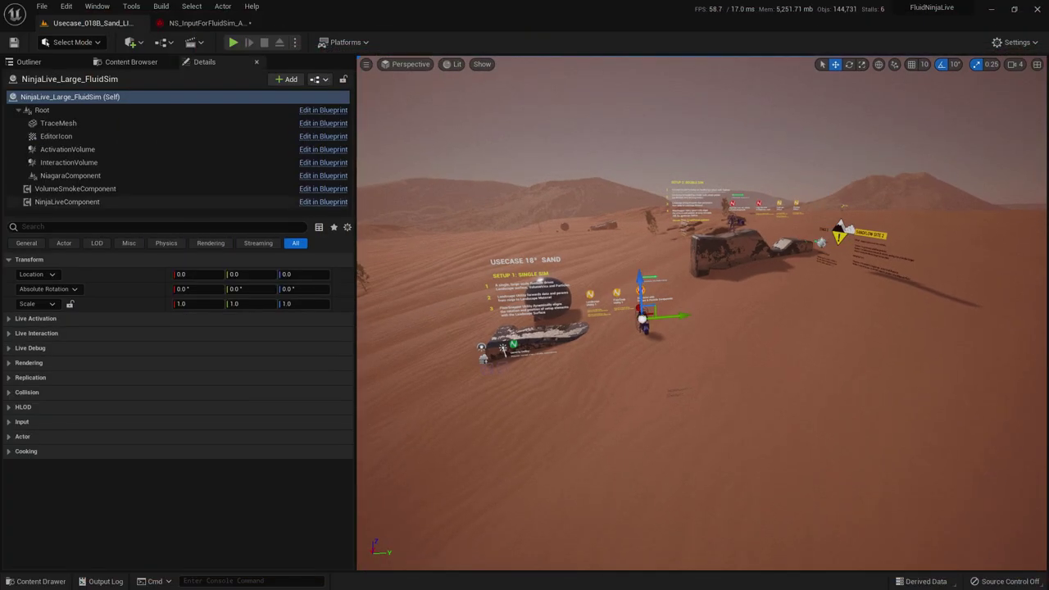
{"action": "left_click", "coordinate": [67, 201]}
{"action": "scroll", "coordinate": [164, 410], "scroll_direction": "down", "scroll_amount": 5}
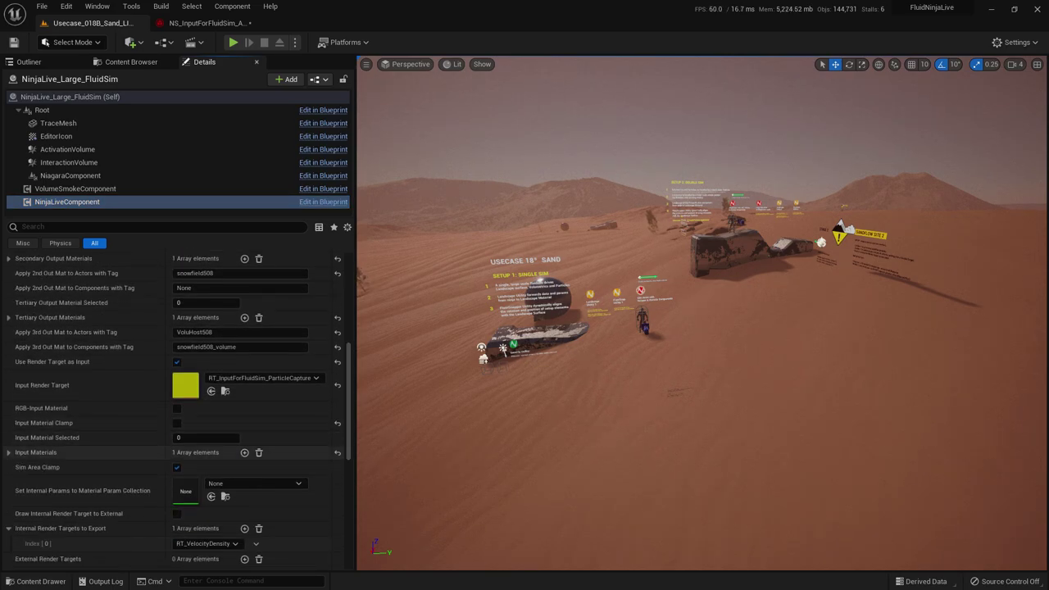
{"action": "left_click", "coordinate": [8, 452]}
{"action": "left_click", "coordinate": [9, 453]}
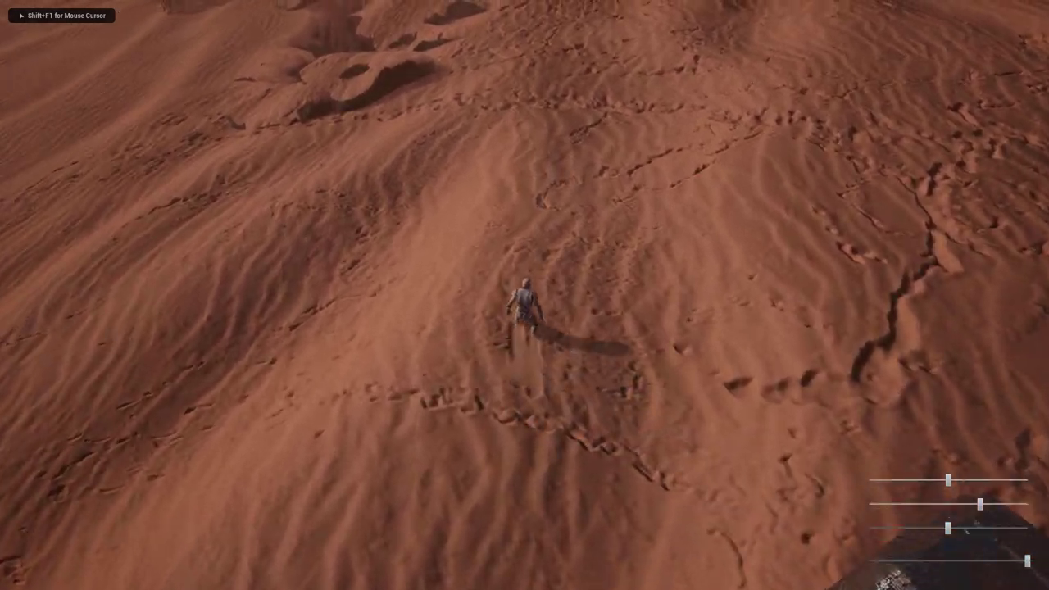
Run and jump the character across the dunes in the playing sand level to demonstrate the footprints and sand displacement.
{"action": "key", "text": "s"}
{"action": "key", "text": "a"}
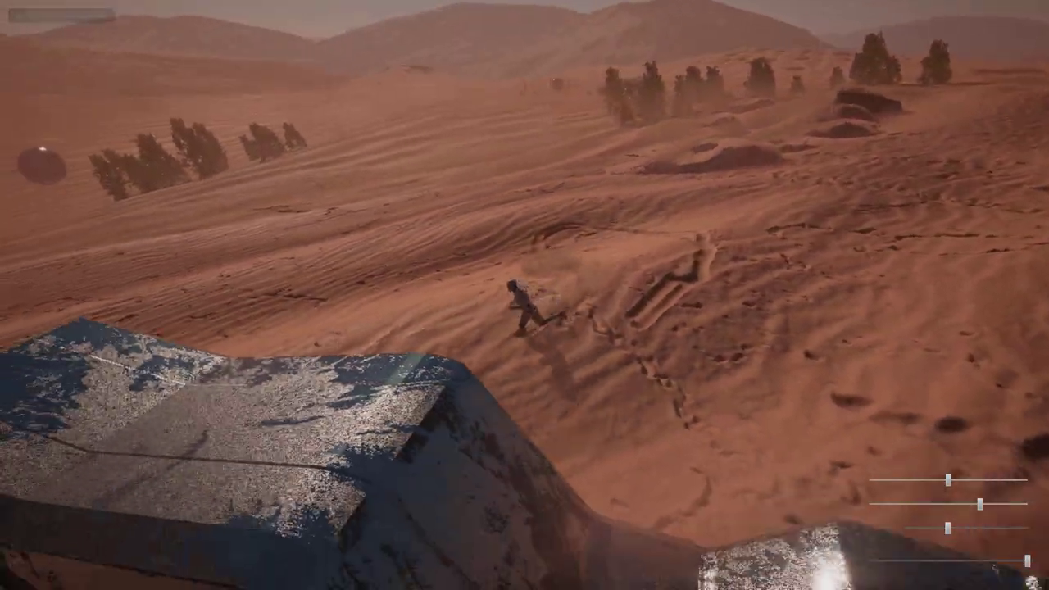
{"action": "key", "text": "w"}
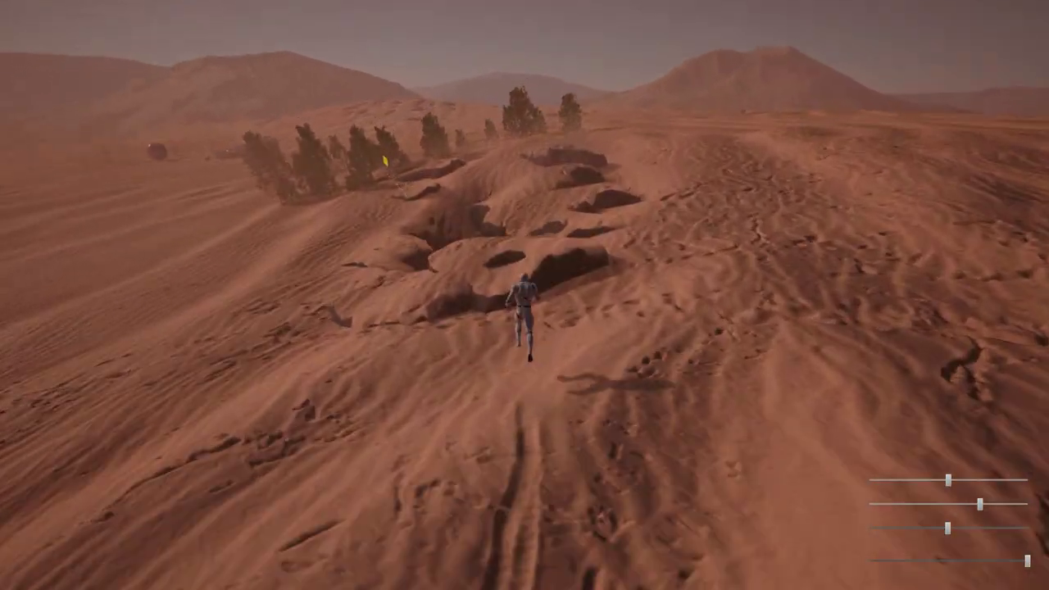
{"action": "key", "text": "space"}
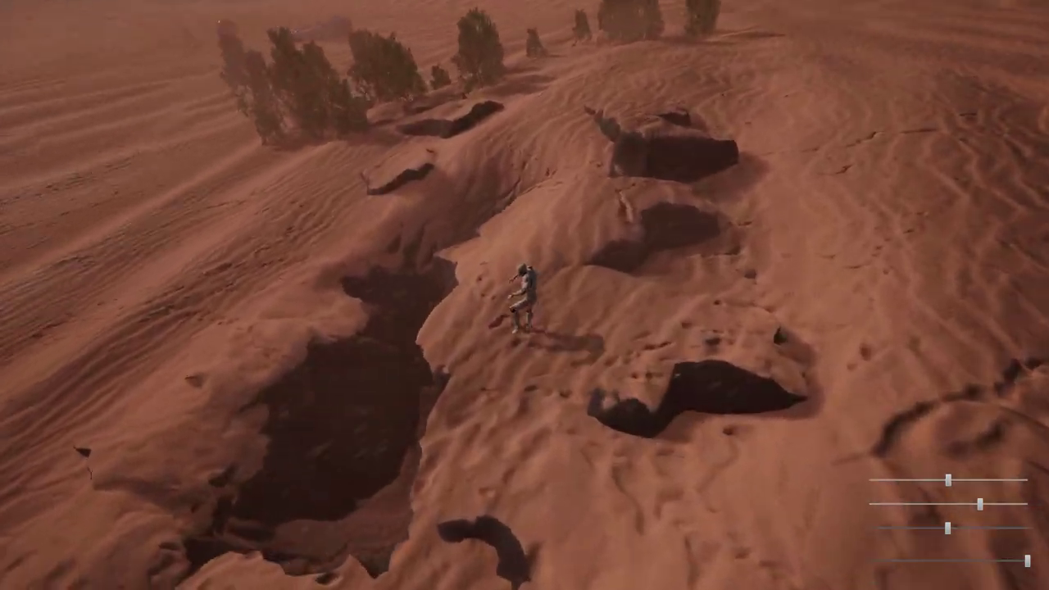
{"action": "key", "text": "w"}
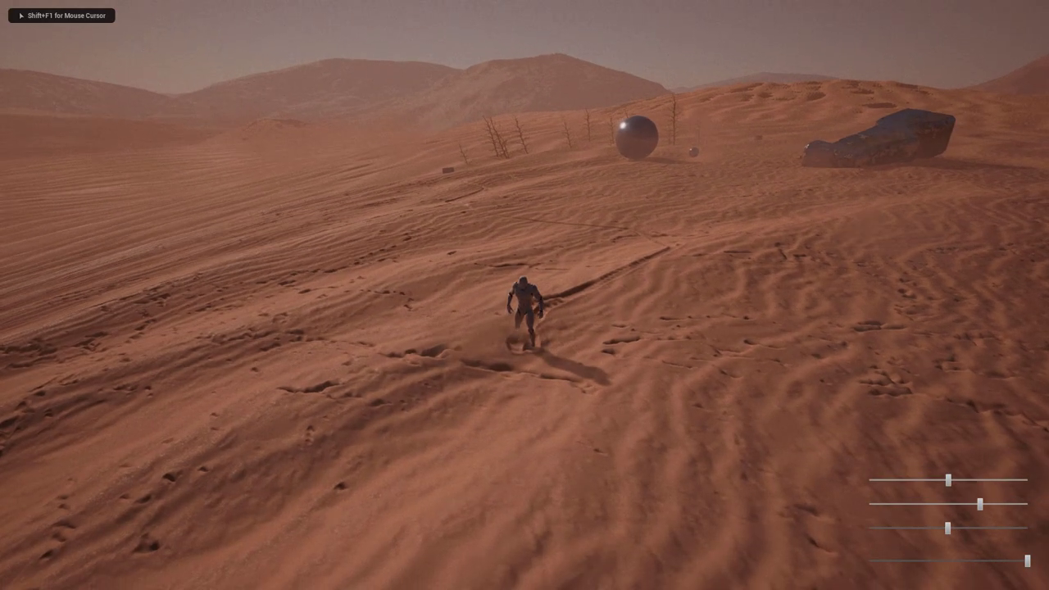
{"action": "key", "text": "space"}
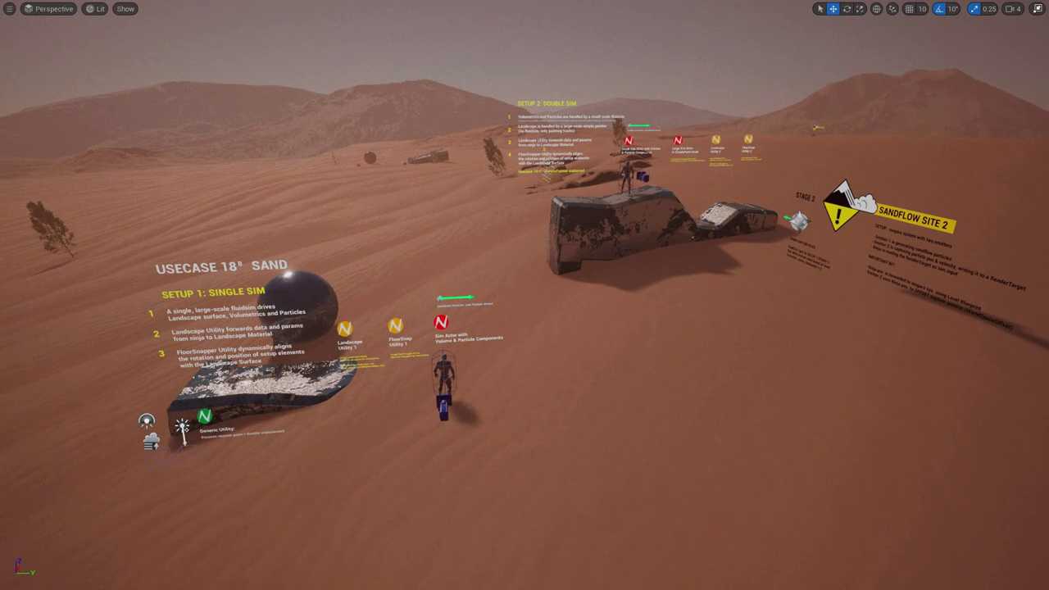
Leave full-screen and open the Usecase_004A_DoubleSim_TilingWaves_LIVE18 level from the project's Levels folder.
{"action": "key", "text": "F11"}
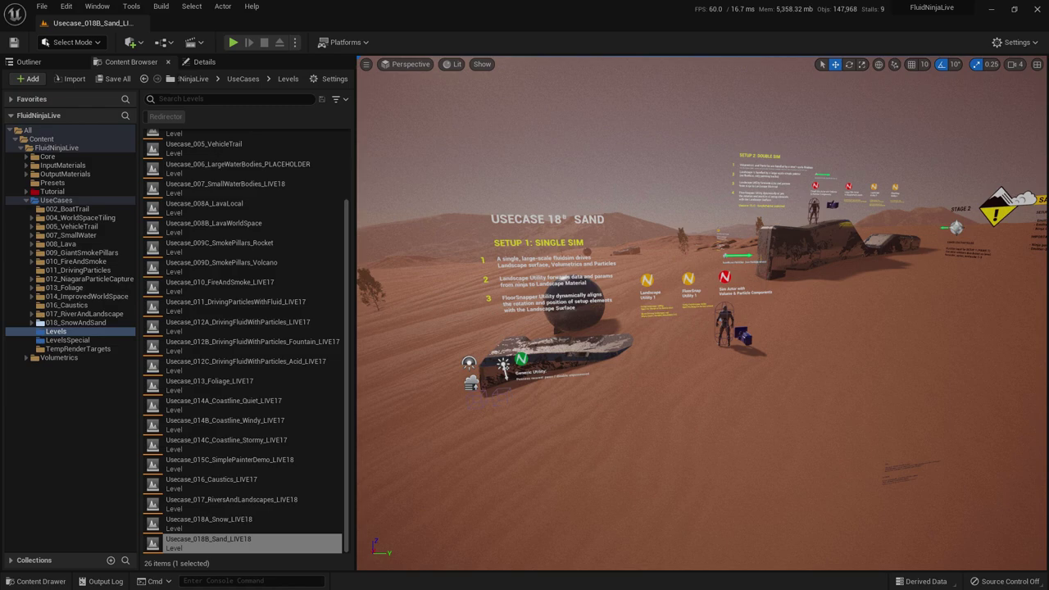
{"action": "scroll", "coordinate": [238, 196], "scroll_direction": "up", "scroll_amount": 3}
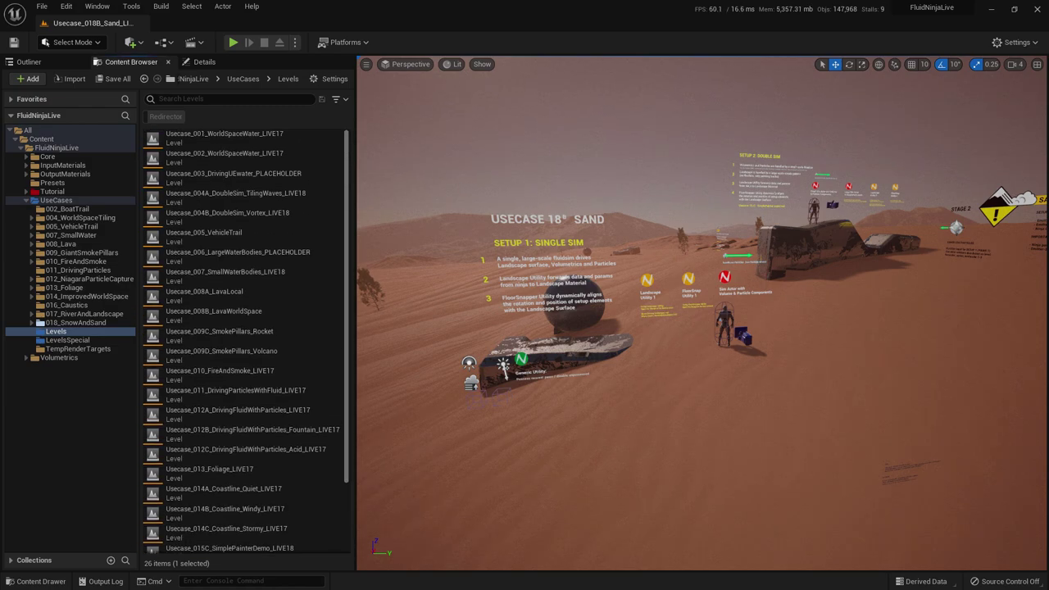
{"action": "double_click", "coordinate": [236, 197]}
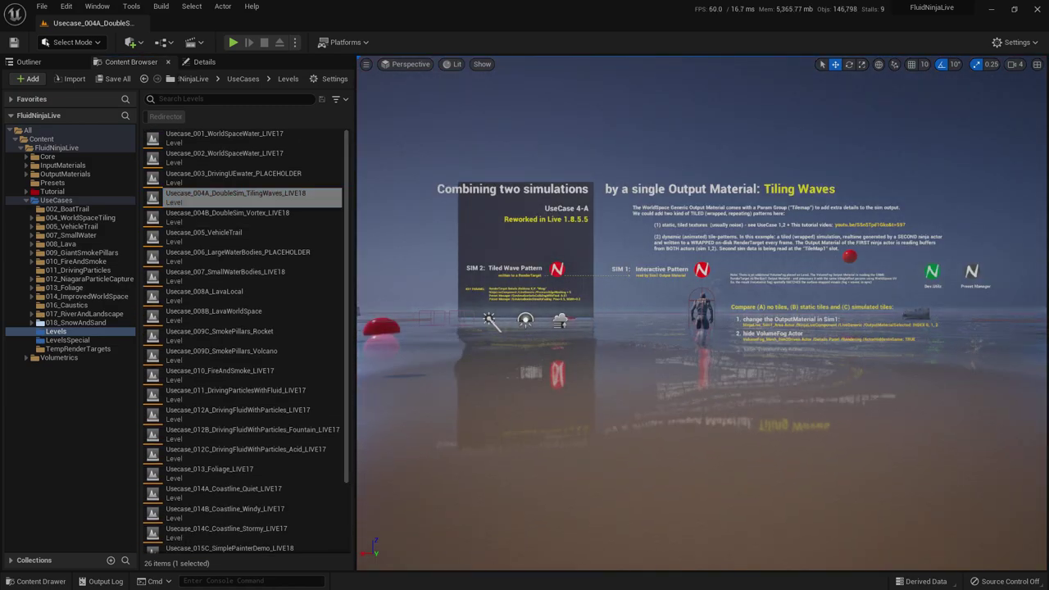
Show the Tiling Waves level full-screen and point out the Sim 1 actor and the tiled wave pattern board by selecting them.
{"action": "key", "text": "F11"}
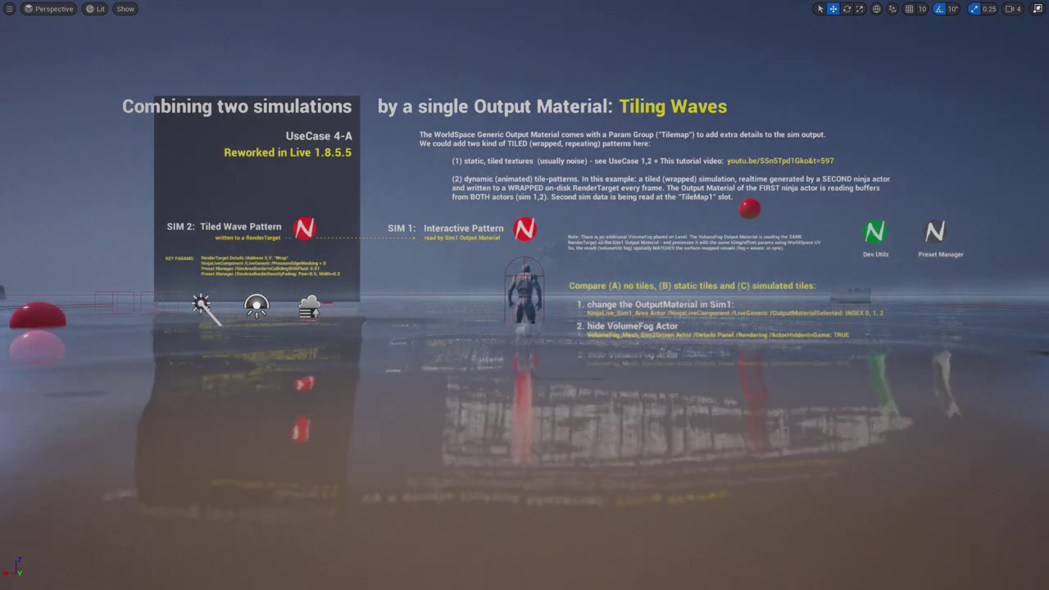
{"action": "left_click", "coordinate": [524, 229]}
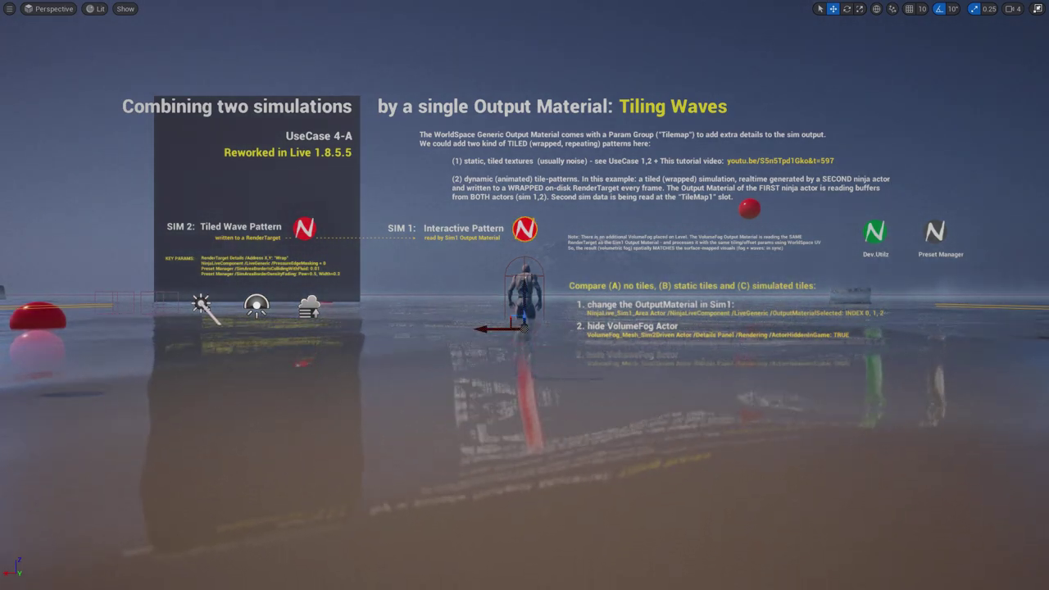
{"action": "left_click", "coordinate": [268, 154]}
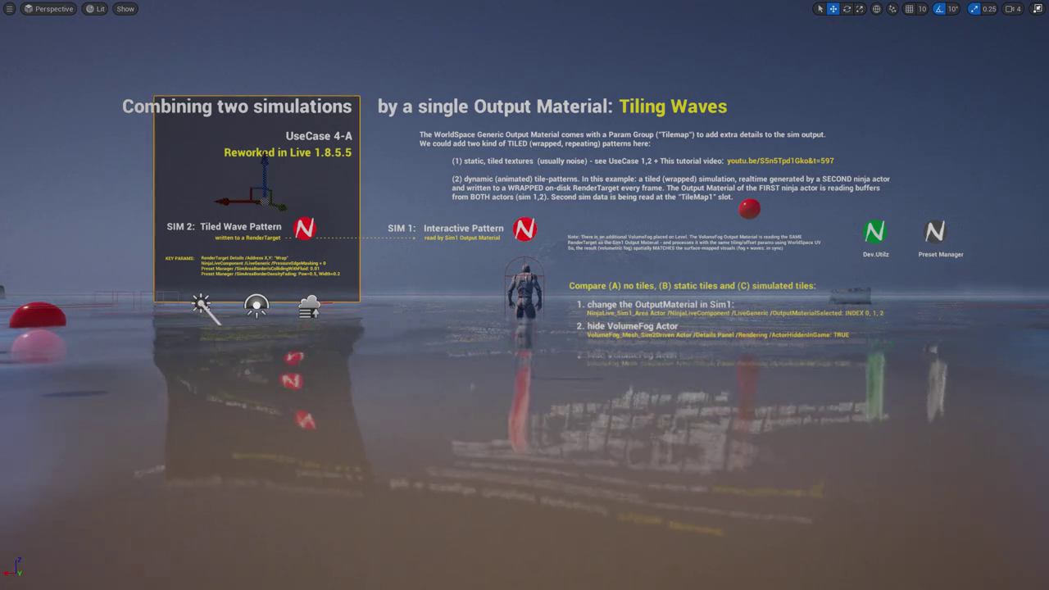
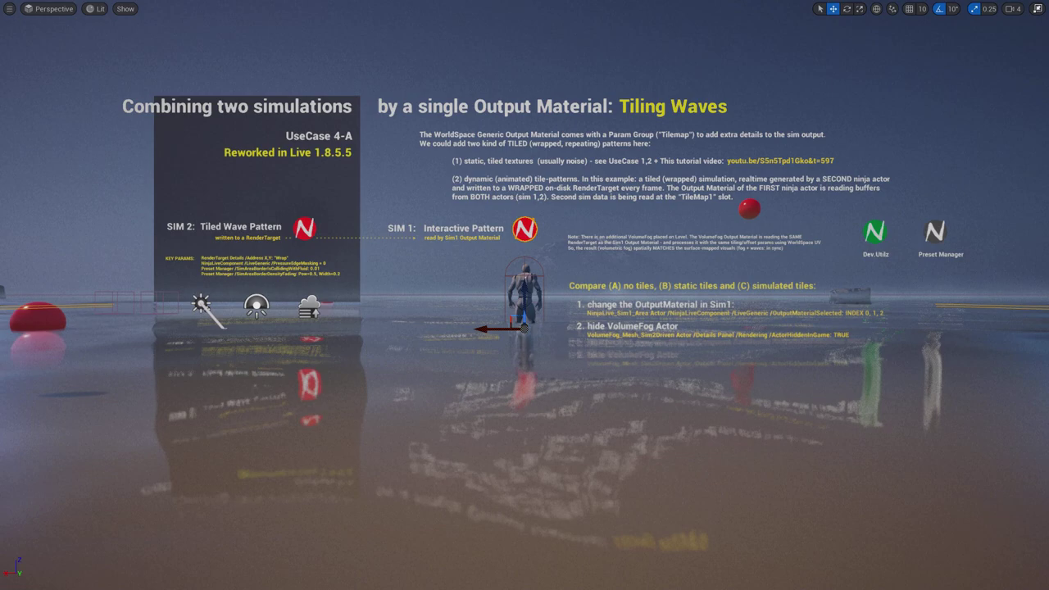
Hide the VolumeFog_Mesh_Sim2Driven actor by disabling Visible and enabling Actor Hidden In Game.
{"action": "key", "text": "F11"}
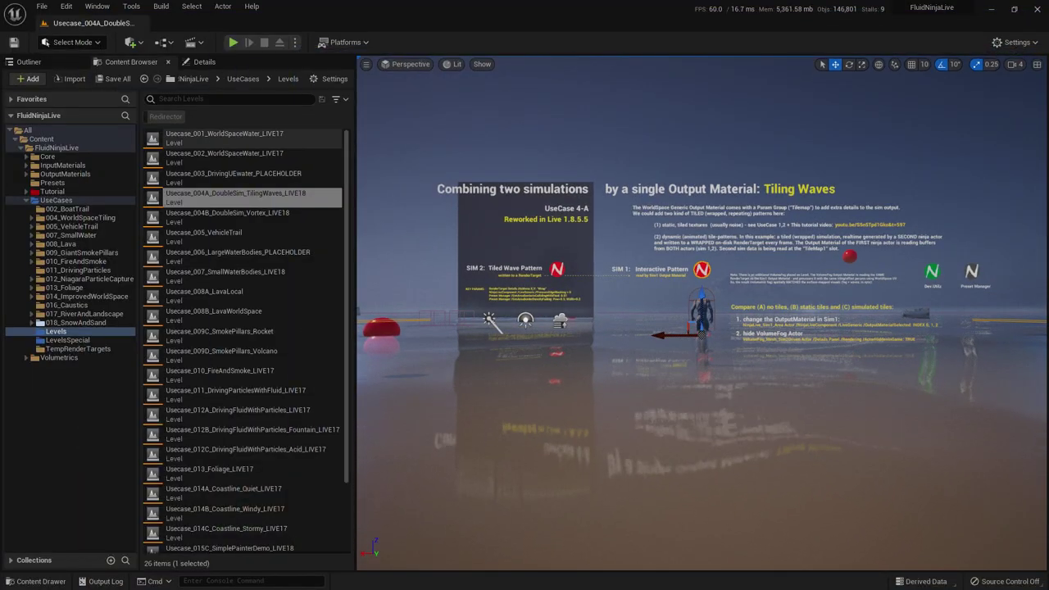
{"action": "left_click", "coordinate": [29, 61]}
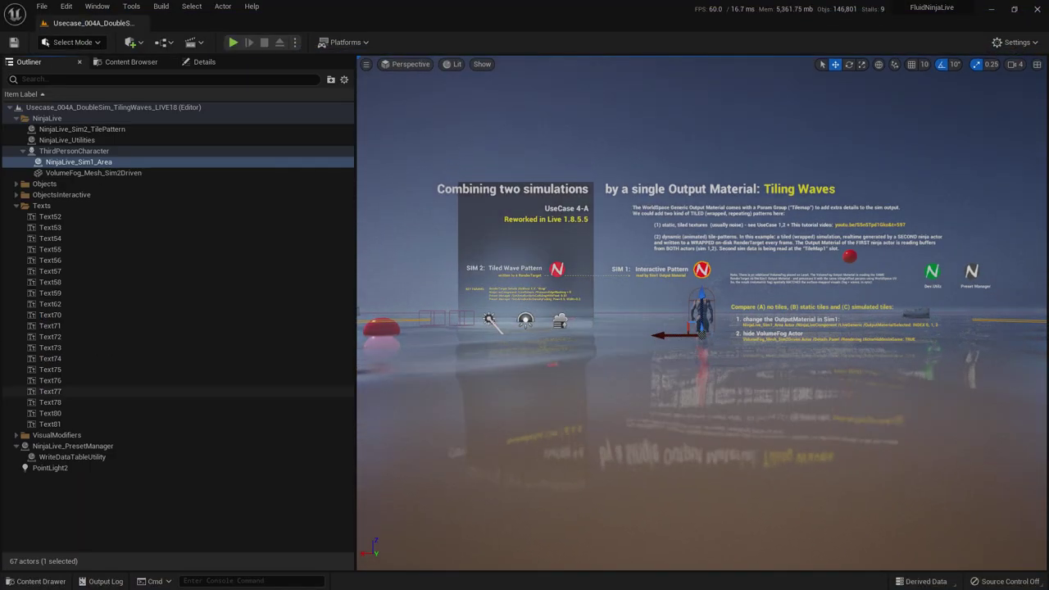
{"action": "left_click", "coordinate": [94, 173]}
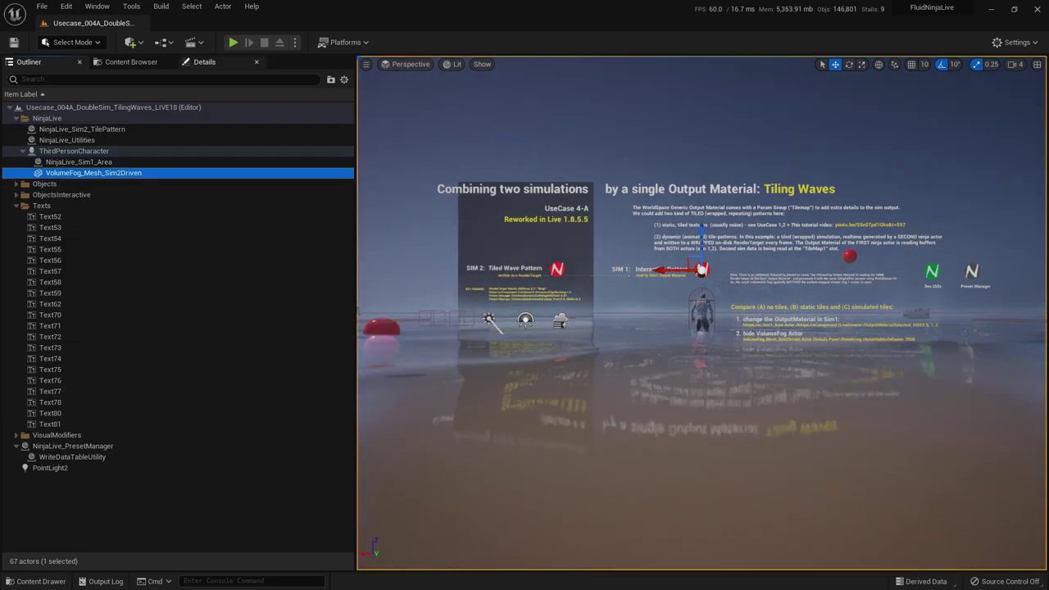
{"action": "left_click", "coordinate": [204, 62]}
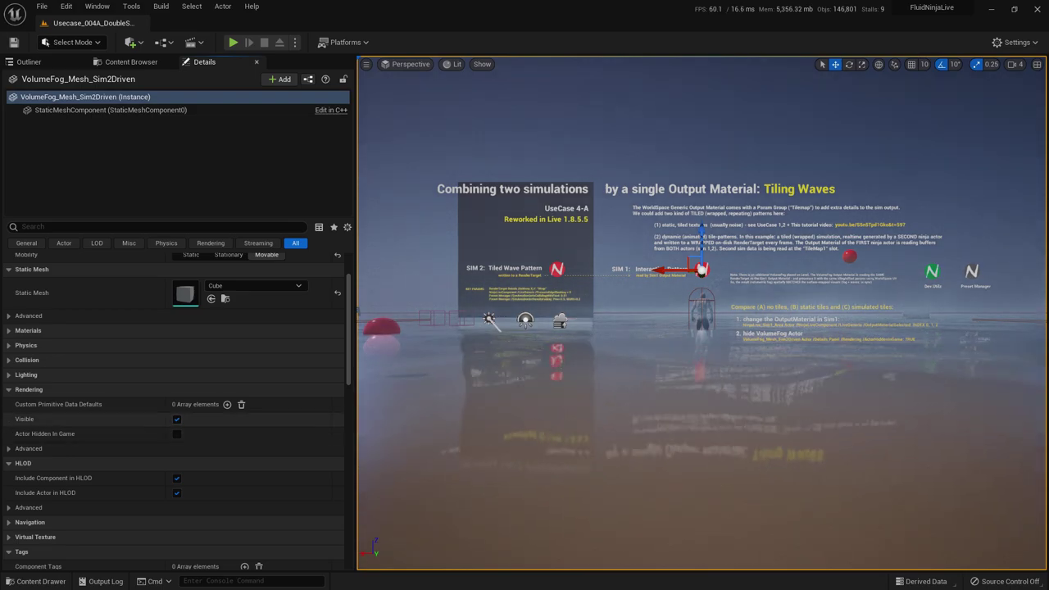
{"action": "left_click", "coordinate": [176, 419]}
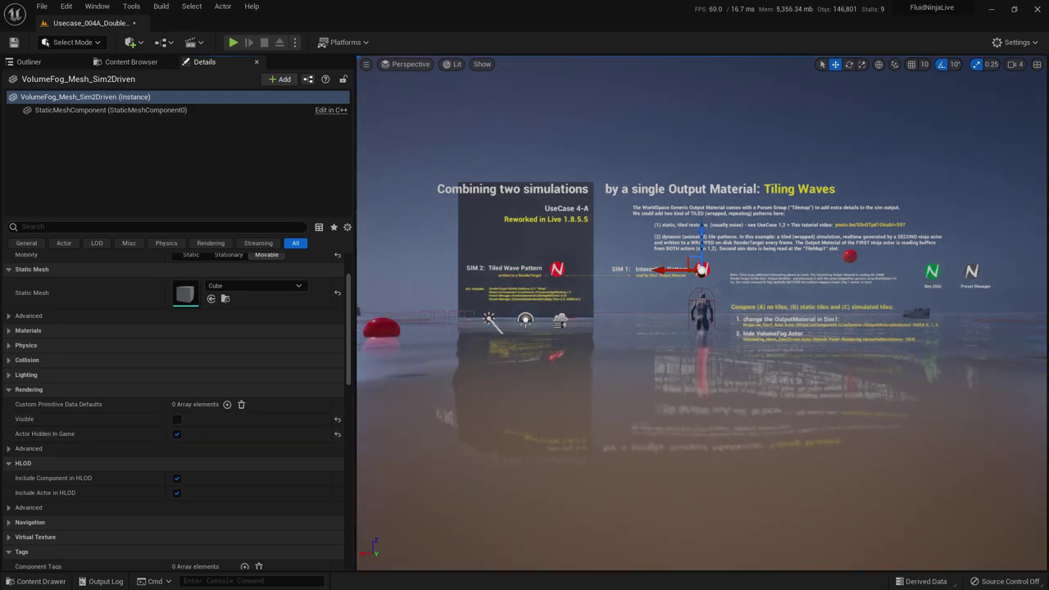
{"action": "key", "text": "Escape"}
Inspect the output materials of NinjaLive_Sim1_Area's NinjaLiveComponent, locating MI_Water_SingleLayer_Tile_Simulated and MI_Water_SingleLayer_Tile_None in the project content.
{"action": "left_click", "coordinate": [702, 270]}
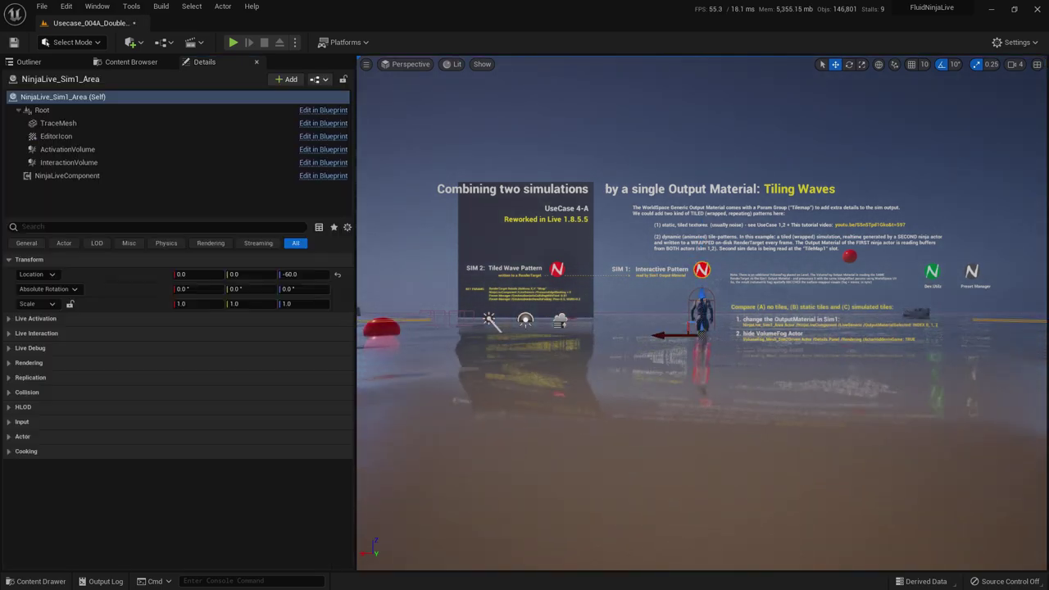
{"action": "left_click", "coordinate": [67, 175]}
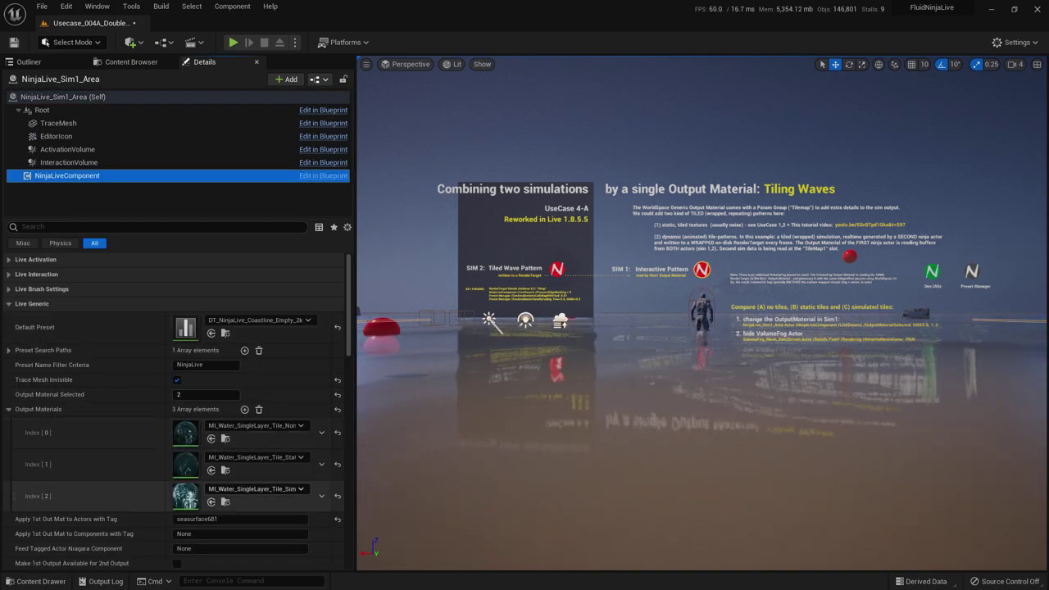
{"action": "left_click", "coordinate": [211, 501]}
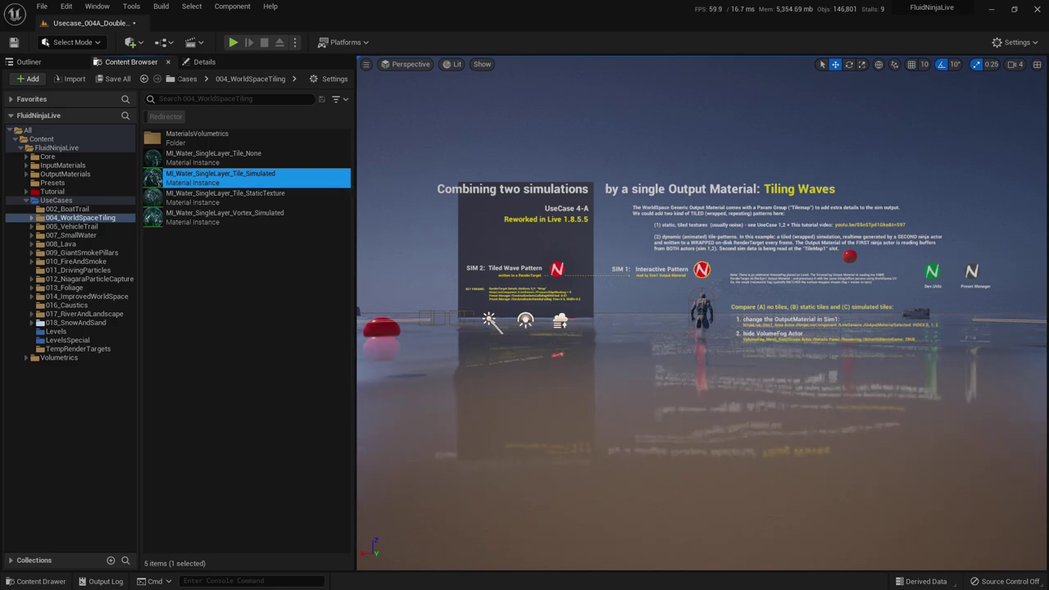
{"action": "left_click", "coordinate": [205, 62]}
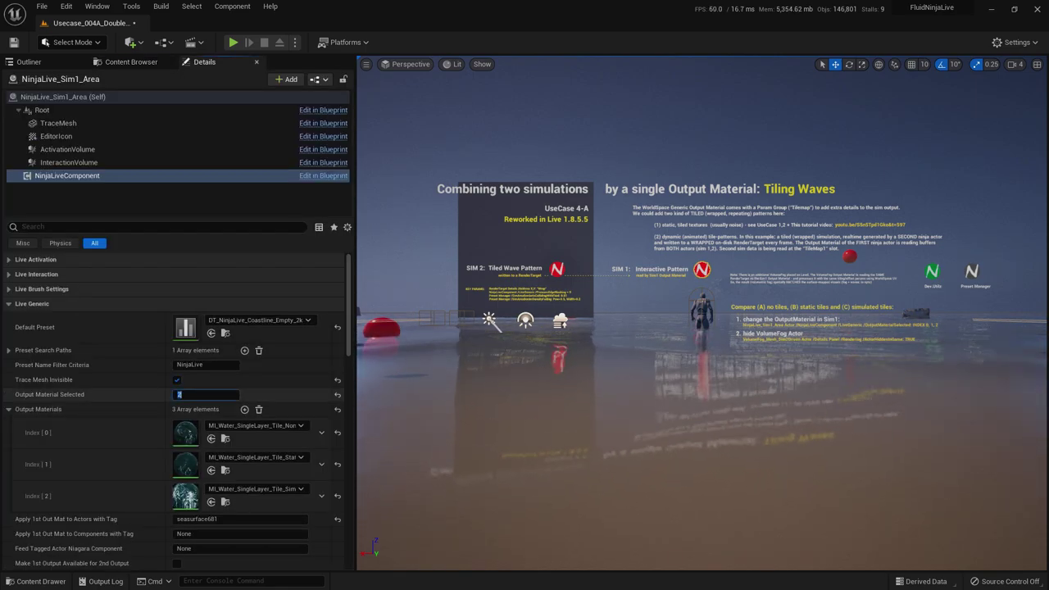
{"action": "left_click", "coordinate": [226, 439]}
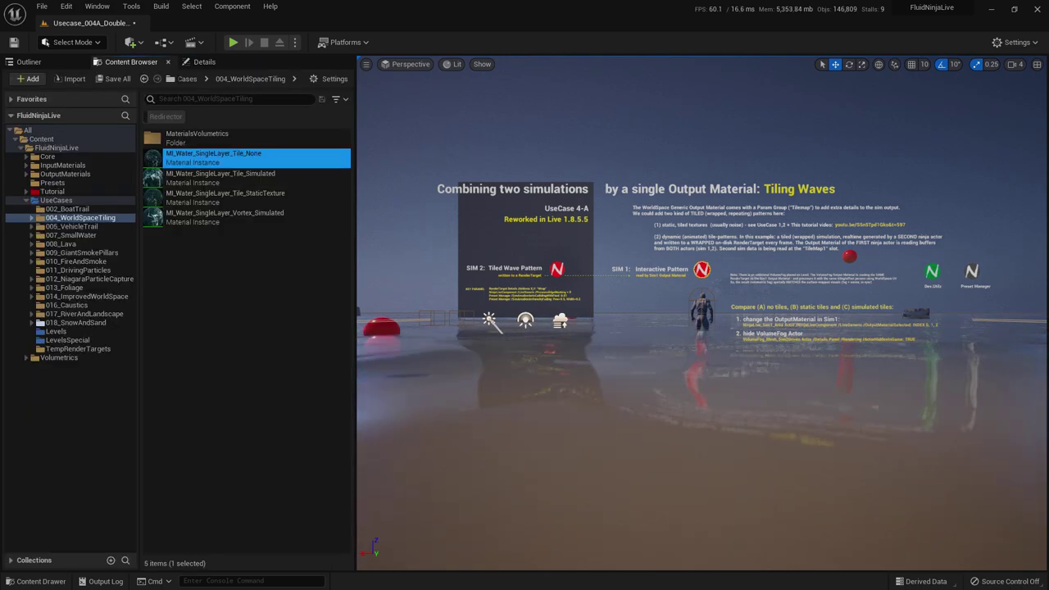
Play the Tiling Waves level full-screen, run the character through the water around the red balls, and stop the play session.
{"action": "key", "text": "F11"}
{"action": "key", "text": "alt+p"}
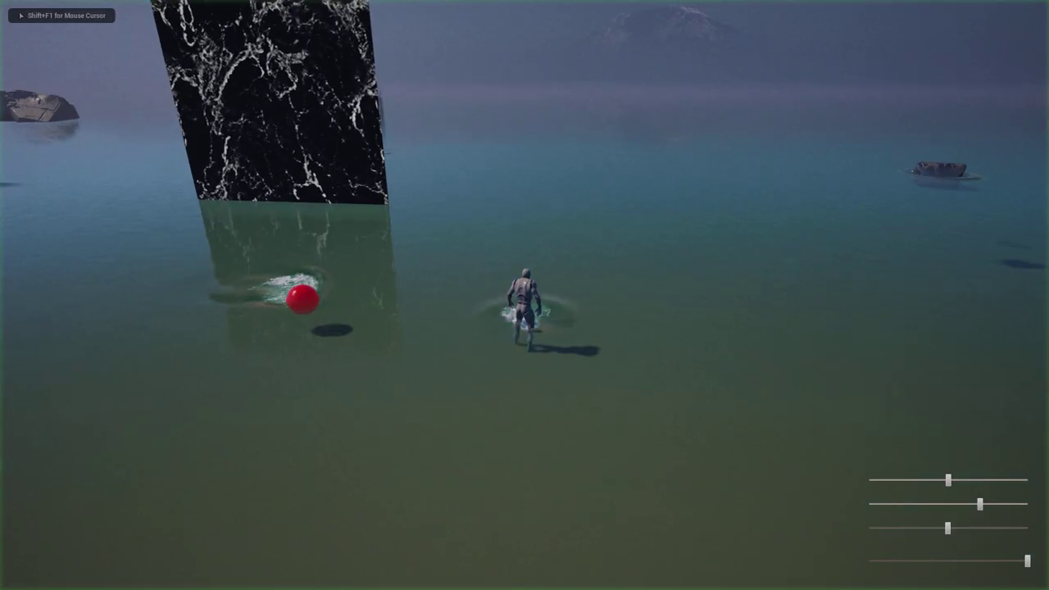
{"action": "key", "text": "s"}
{"action": "key", "text": "w"}
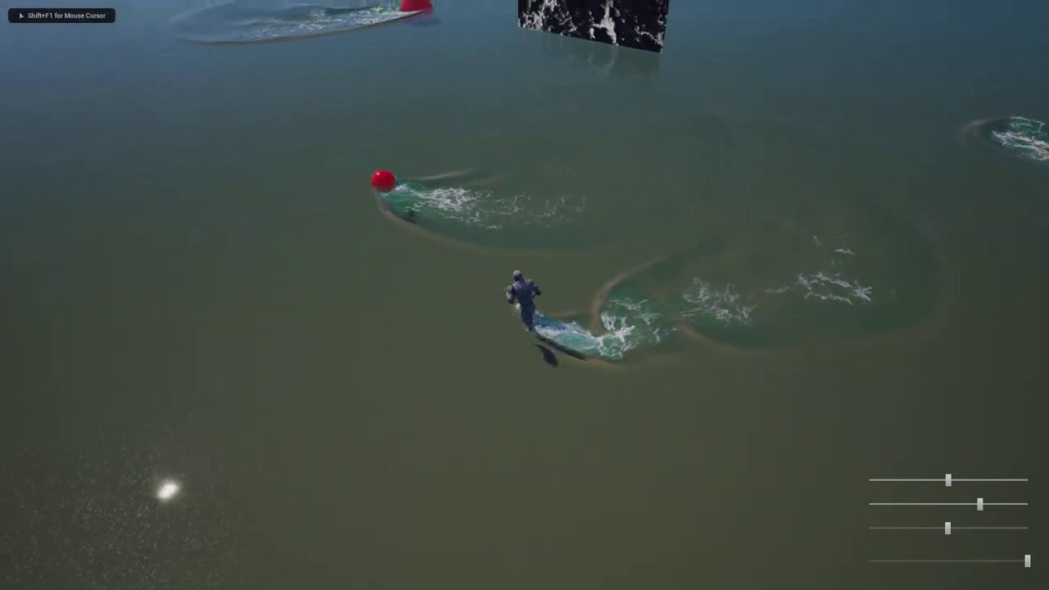
{"action": "key", "text": "d"}
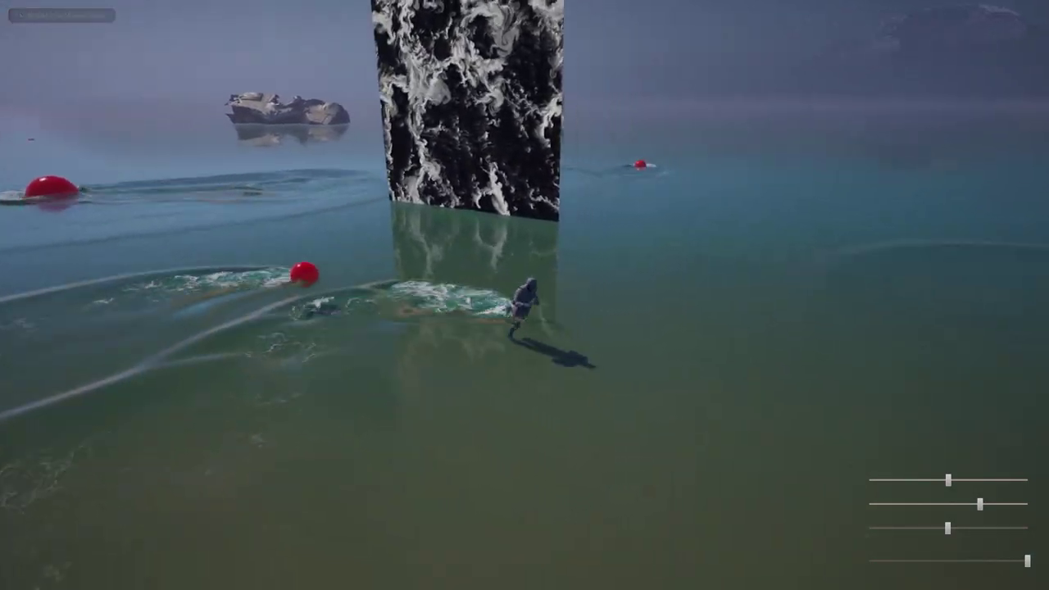
{"action": "key", "text": "s"}
{"action": "key", "text": "a"}
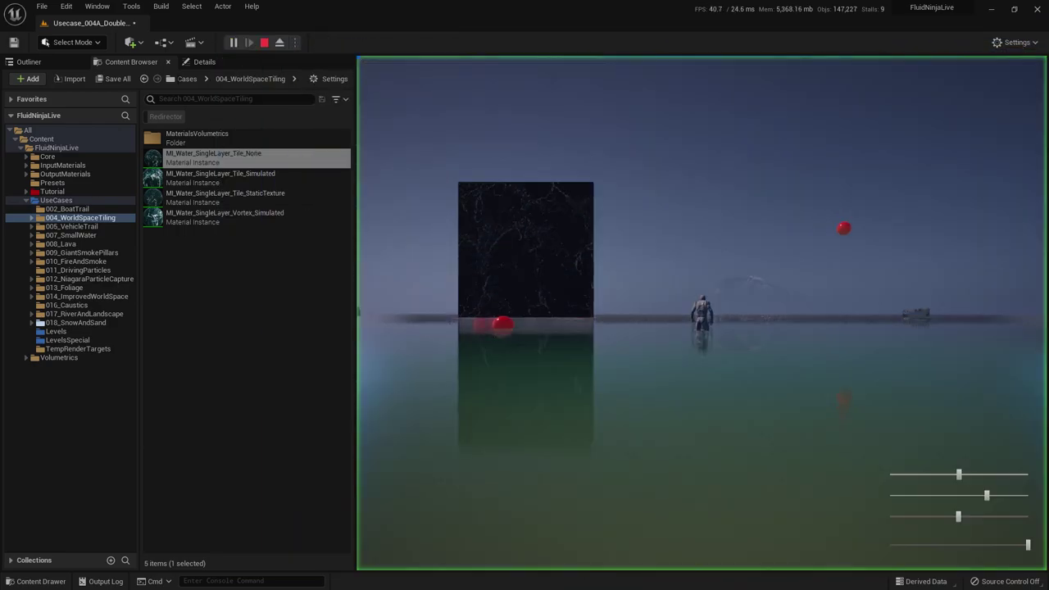
{"action": "key", "text": "Escape"}
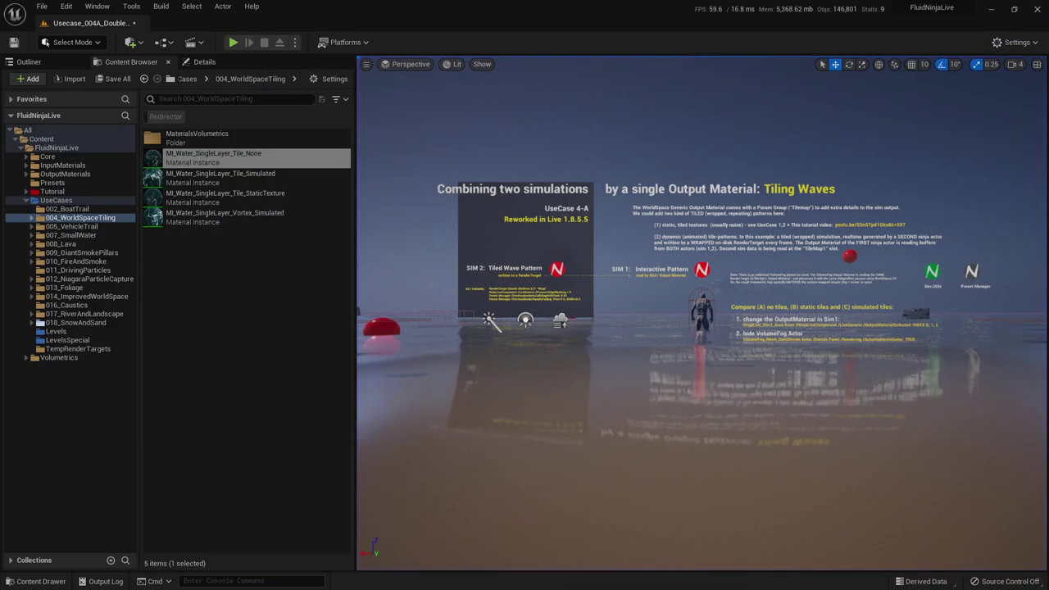
Set NinjaLive_Sim1_Area's Output Material Selected to 1 in NinjaLiveComponent and locate MI_Water_SingleLayer_Tile_StaticTexture in the project content.
{"action": "left_click", "coordinate": [204, 63]}
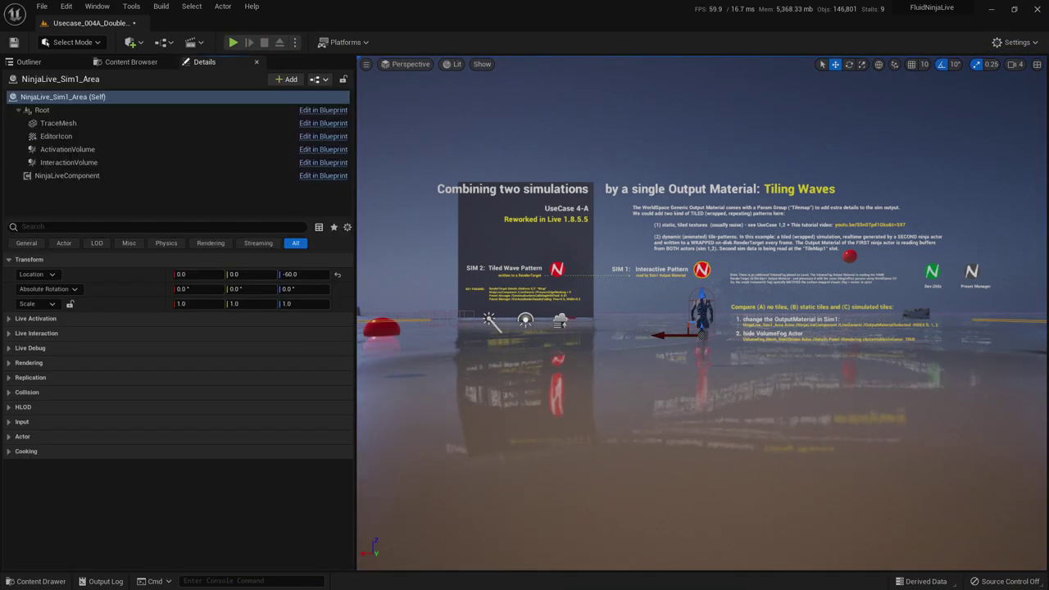
{"action": "left_click", "coordinate": [67, 175]}
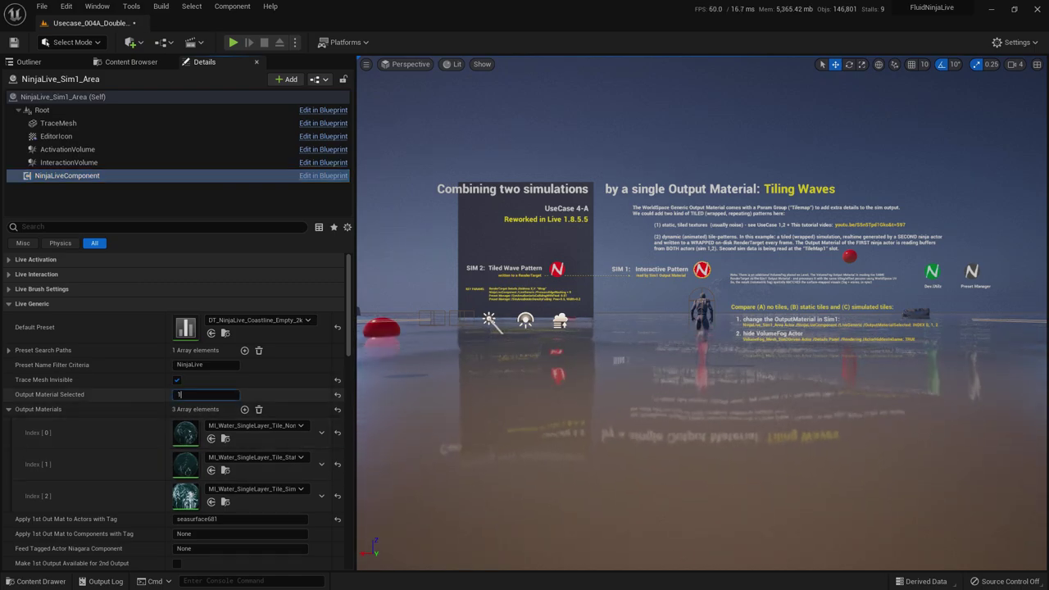
{"action": "key", "text": "Return"}
{"action": "left_click", "coordinate": [225, 470]}
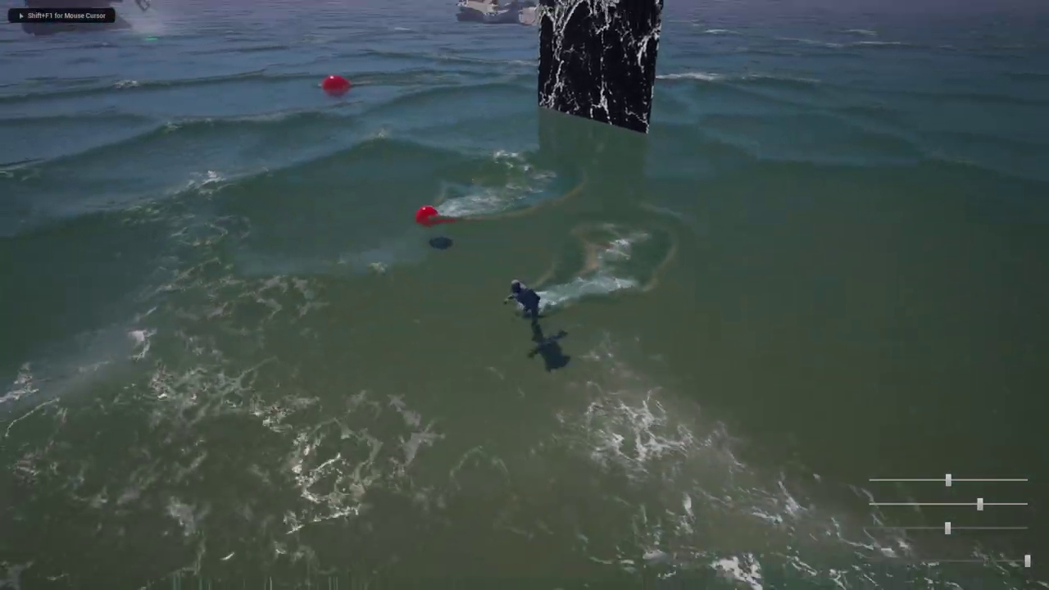
Play the level full-screen with the static tile material, run the character through the water, lower the bottommost in-game slider, and stop playing.
{"action": "key", "text": "w"}
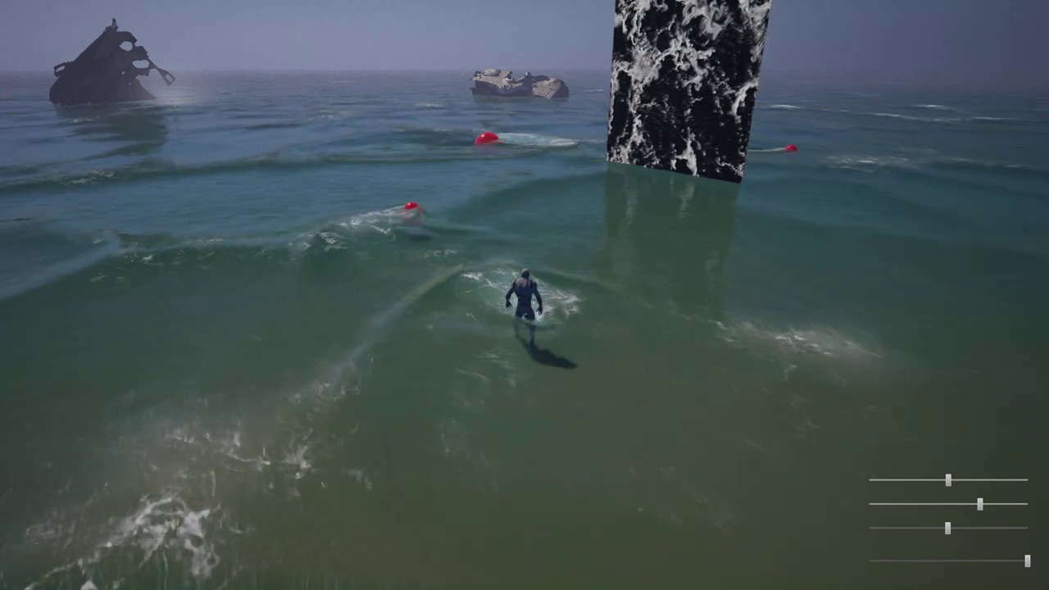
{"action": "key", "text": "a"}
{"action": "key", "text": "s"}
{"action": "key", "text": "d"}
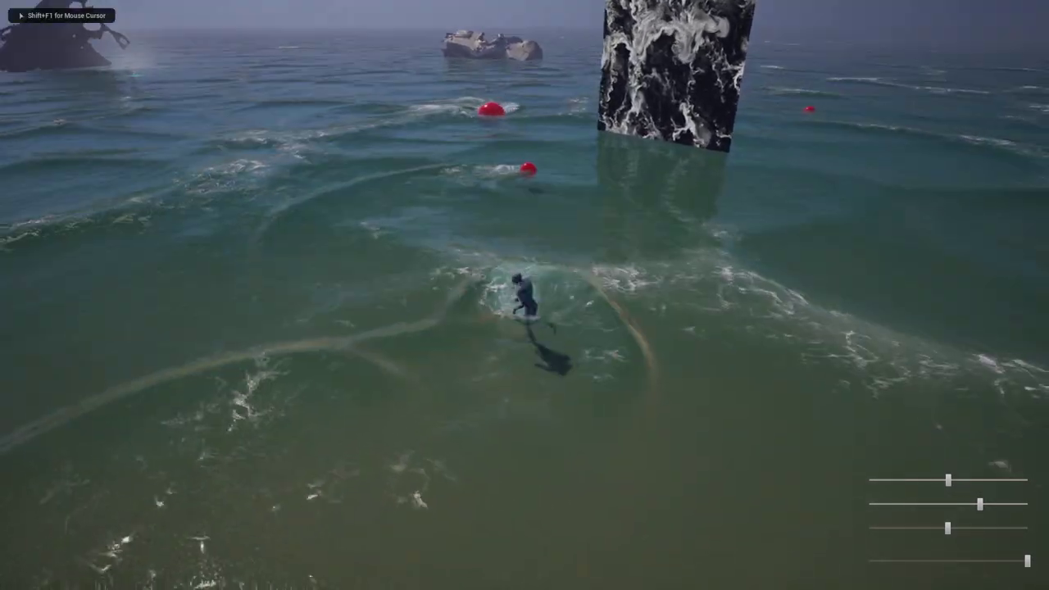
{"action": "left_click_drag", "start_coordinate": [1027, 561], "coordinate": [929, 561]}
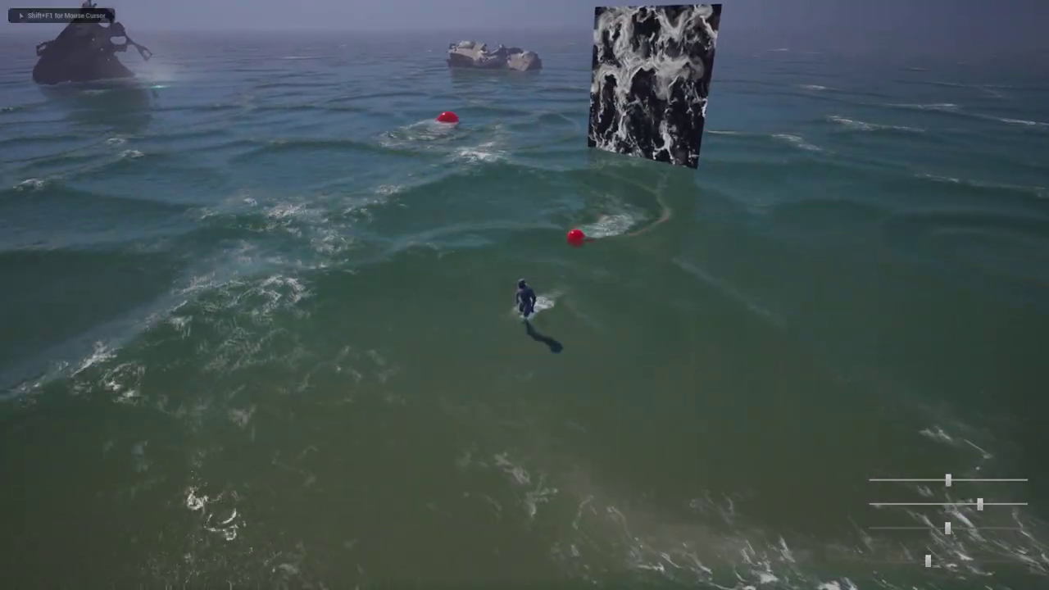
{"action": "key", "text": "w"}
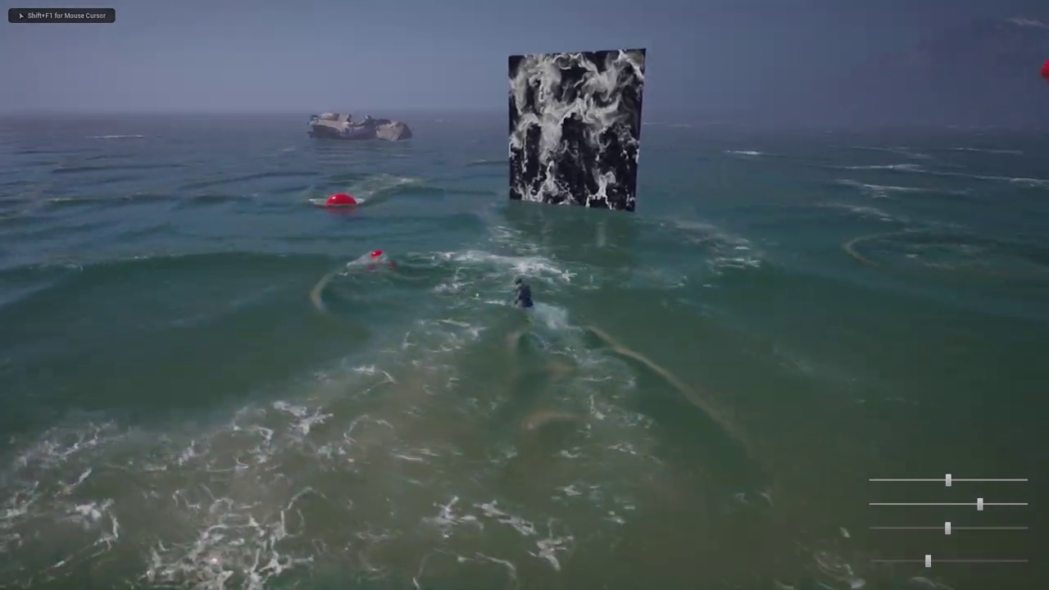
{"action": "key", "text": "Escape"}
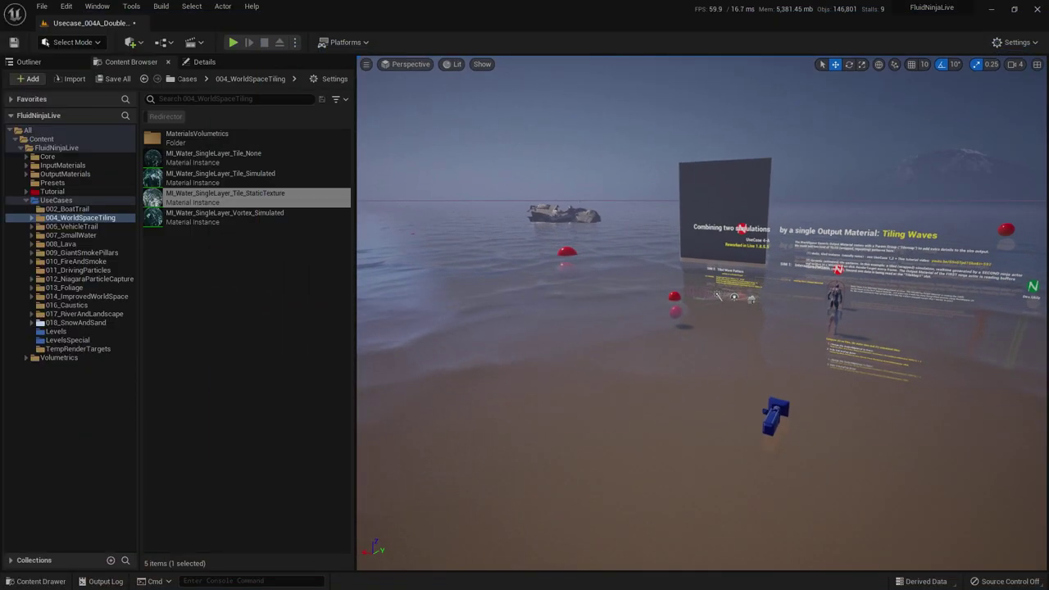
Survey the beach scene in the editor viewport, play the level there briefly, and stop the play session.
{"action": "right_click_drag", "start_coordinate": [702, 313], "coordinate": [787, 284]}
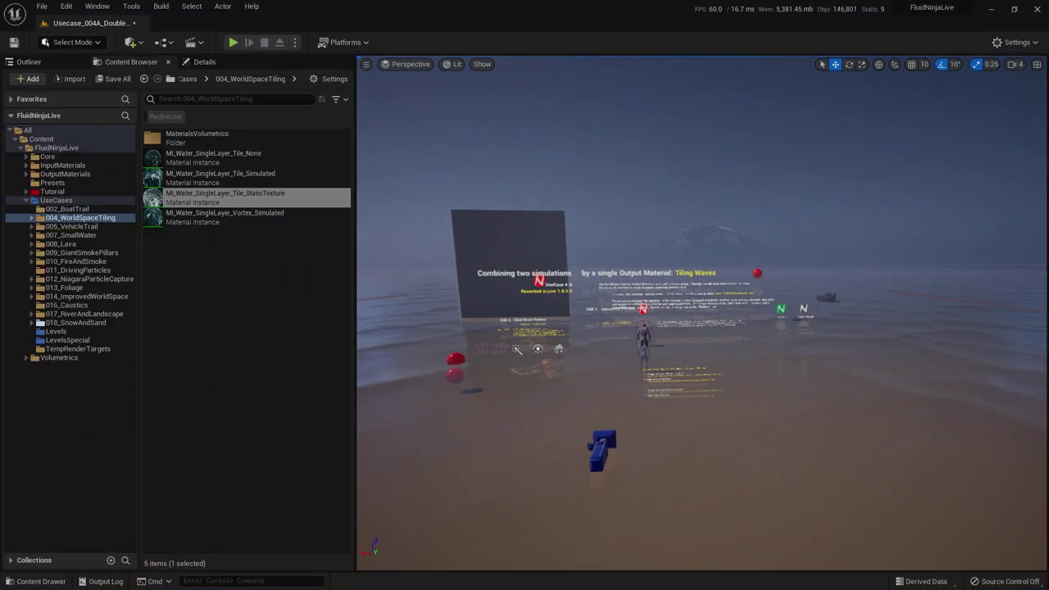
{"action": "key", "text": "w"}
{"action": "mouse_move", "coordinate": [701, 313]}
{"action": "right_mouse_down"}
{"action": "mouse_move", "coordinate": [726, 313]}
{"action": "mouse_move", "coordinate": [703, 313]}
{"action": "right_mouse_up"}
{"action": "key", "text": "alt+p"}
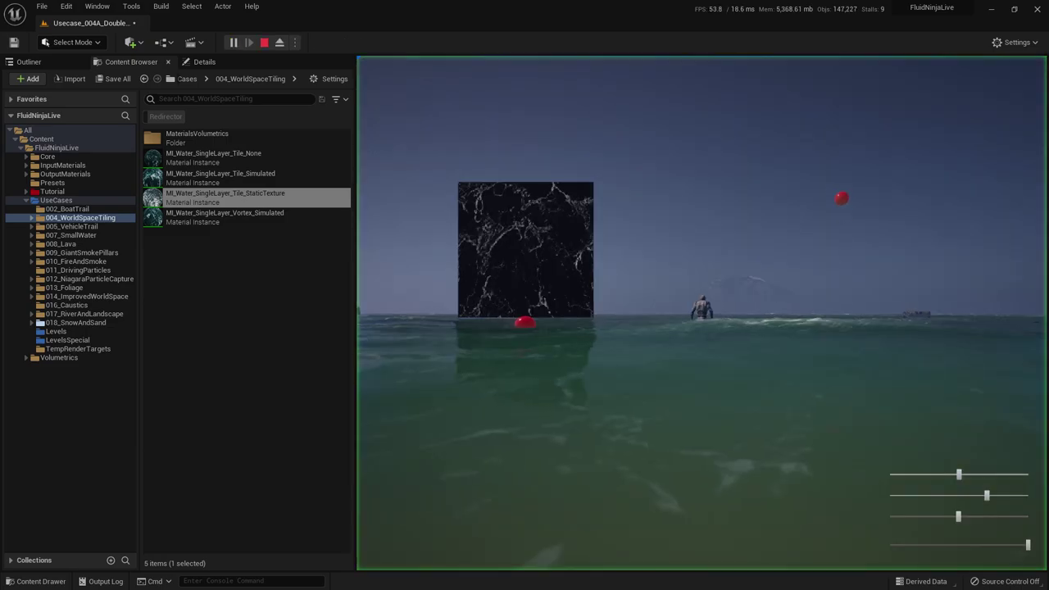
{"action": "key", "text": "Escape"}
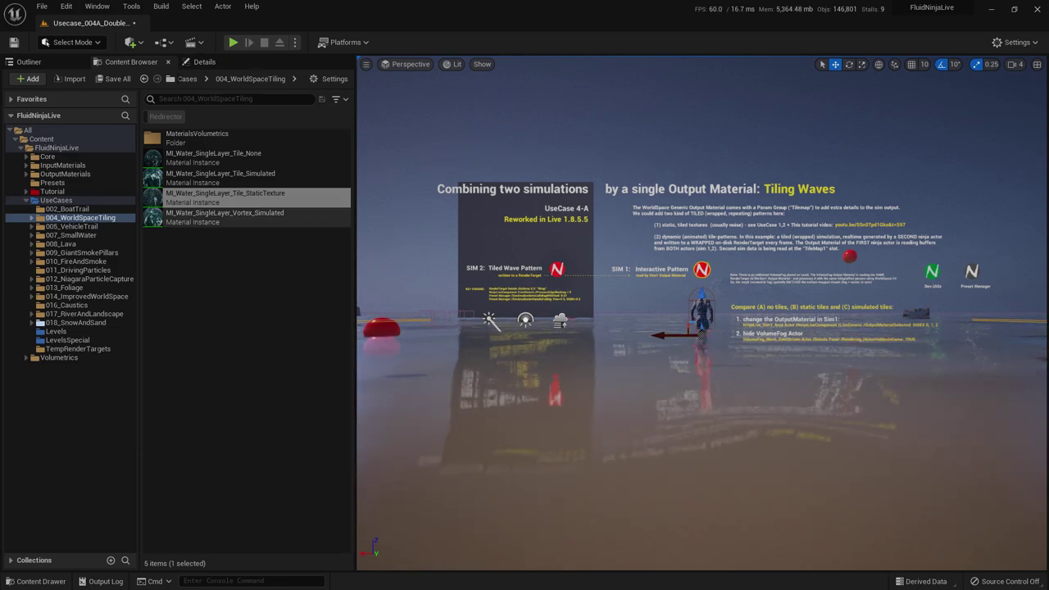
Set Output Material Selected to 2 in the NinjaLiveComponent of NinjaLive_Sim1_Area.
{"action": "left_click", "coordinate": [205, 62]}
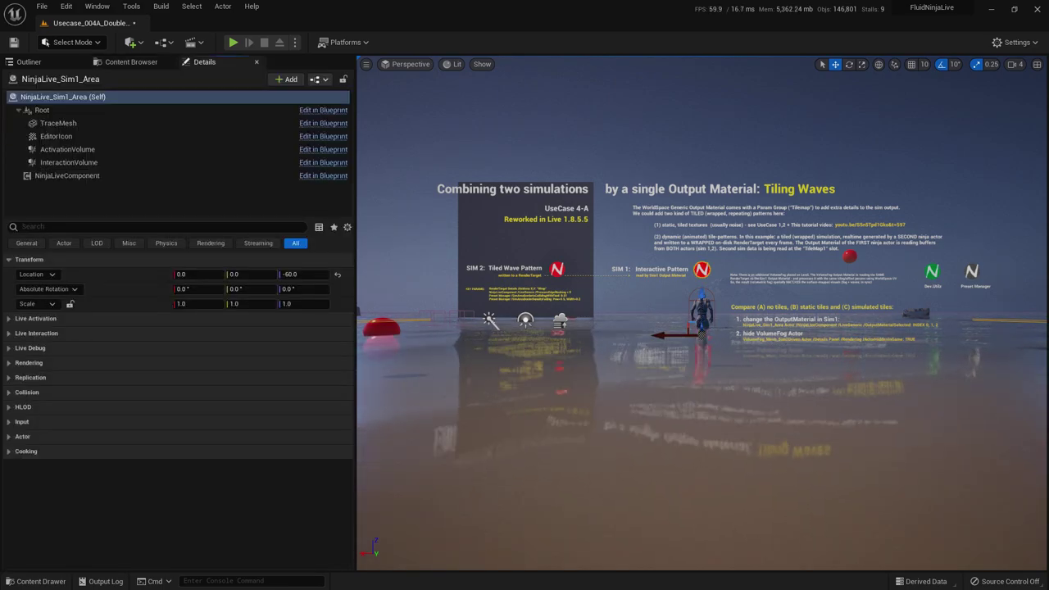
{"action": "left_click", "coordinate": [67, 175]}
{"action": "left_click", "coordinate": [205, 395]}
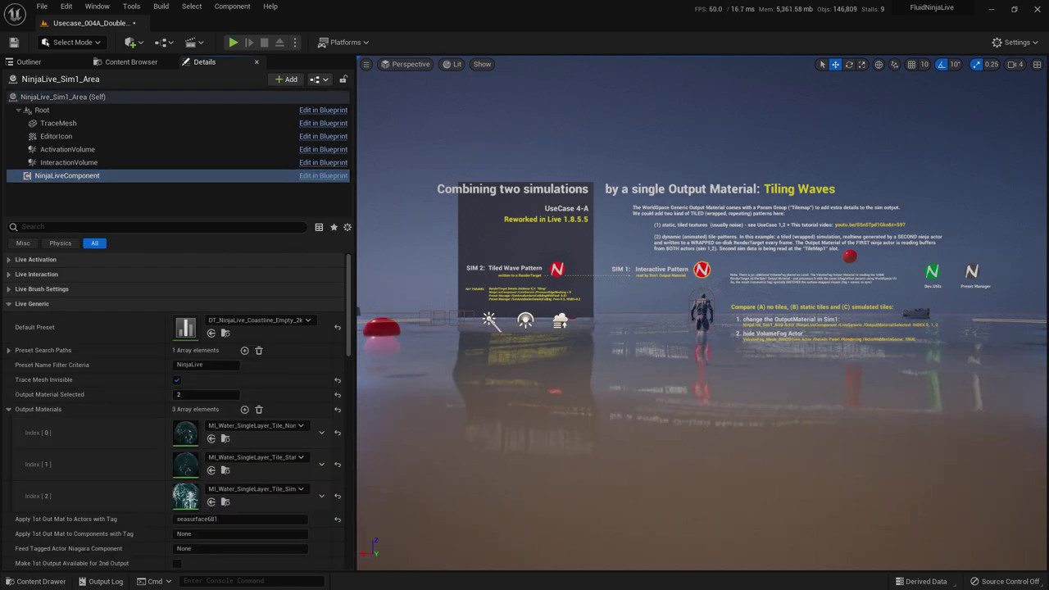
Show the level full-screen, approach the Sim 2 tiled wave pattern board, and select its actor, NinjaLive_Sim2_TilePattern.
{"action": "key", "text": "F11"}
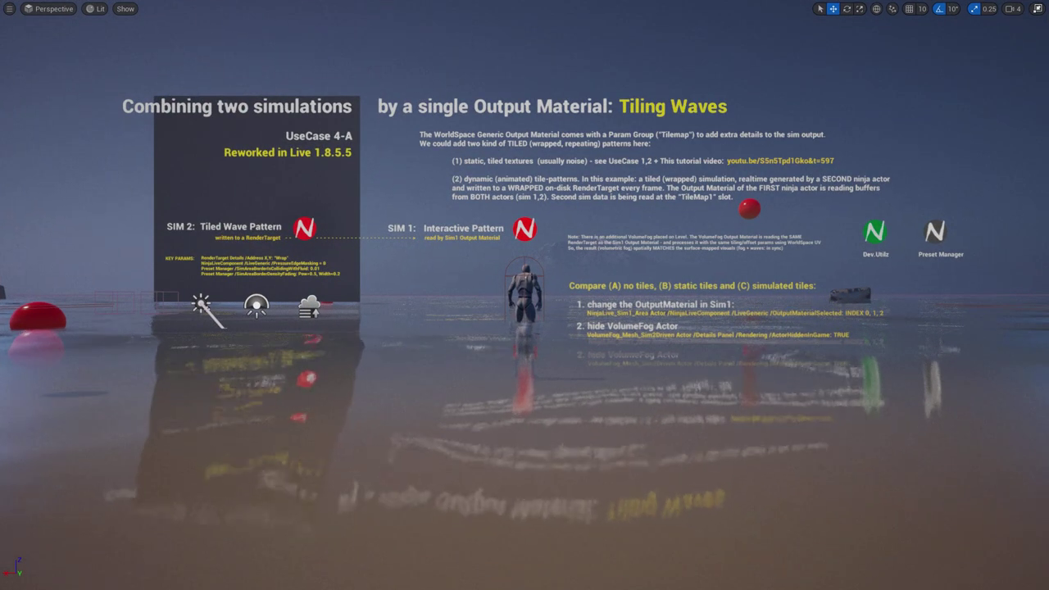
{"action": "mouse_move", "coordinate": [524, 311]}
{"action": "right_mouse_down"}
{"action": "mouse_move", "coordinate": [565, 321]}
{"action": "mouse_move", "coordinate": [527, 312]}
{"action": "right_mouse_up"}
{"action": "key", "text": "e"}
{"action": "key", "text": "a"}
{"action": "key", "text": "w"}
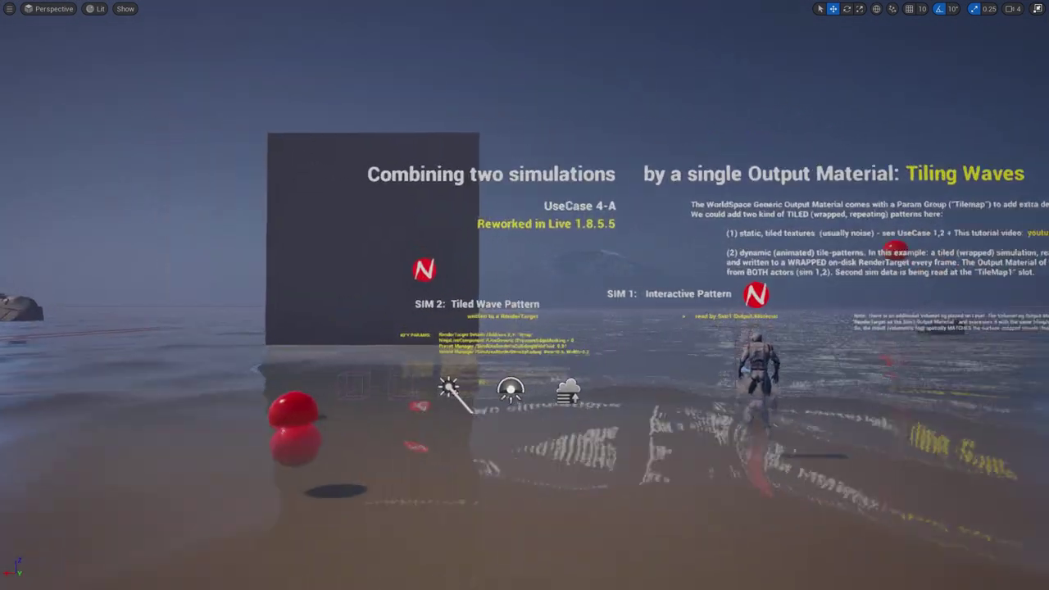
{"action": "left_click", "coordinate": [306, 213]}
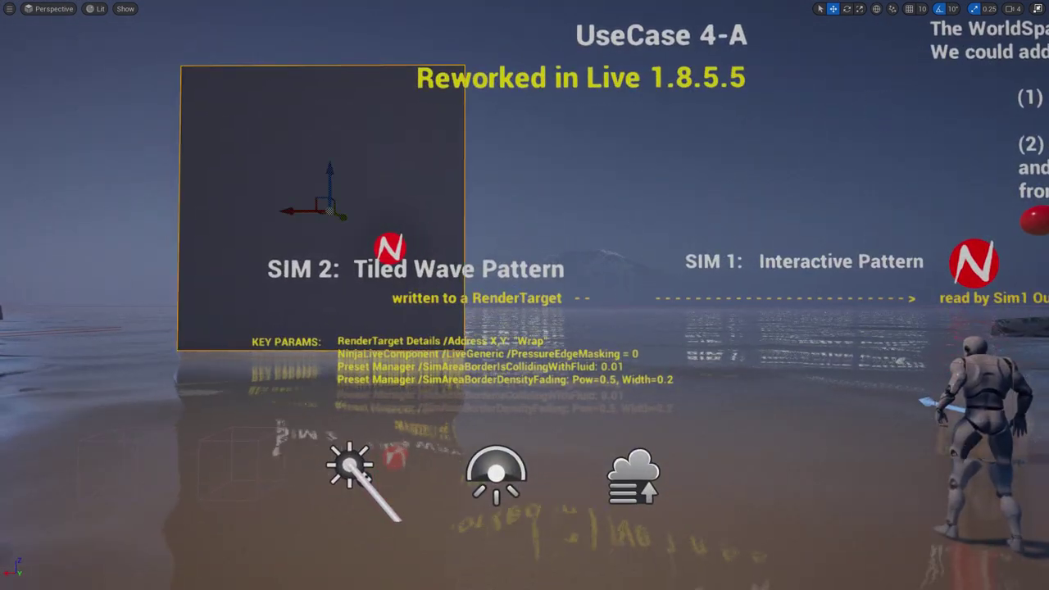
Inspect the NinjaLiveComponent of NinjaLive_Sim2_TilePattern, expanding External Render Targets to examine which render target the simulation writes to.
{"action": "key", "text": "F11"}
{"action": "left_click", "coordinate": [67, 175]}
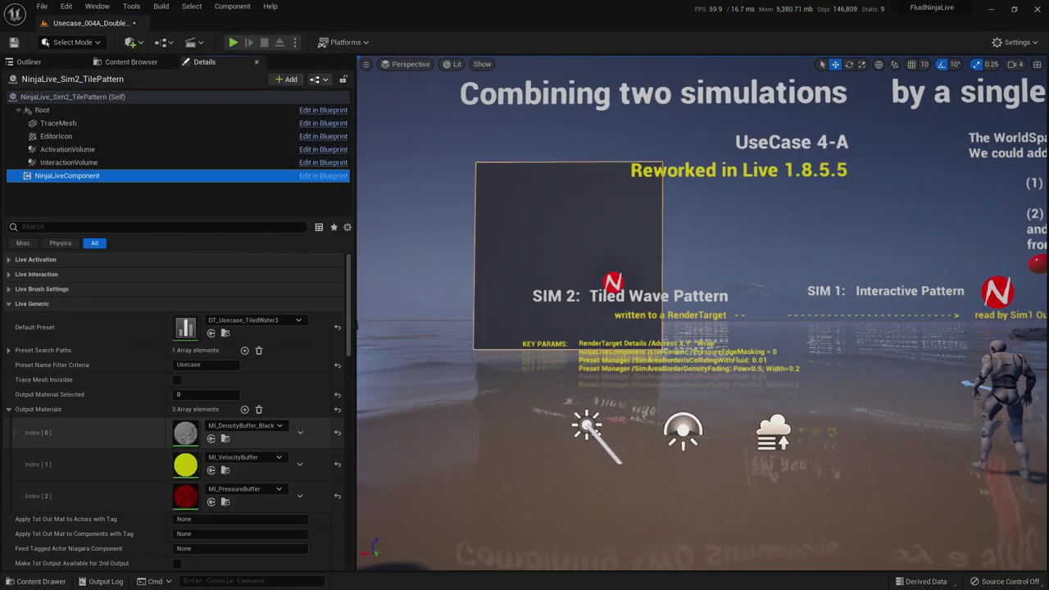
{"action": "scroll", "coordinate": [163, 432], "scroll_direction": "down", "scroll_amount": 4}
{"action": "scroll", "coordinate": [176, 410], "scroll_direction": "down", "scroll_amount": 10}
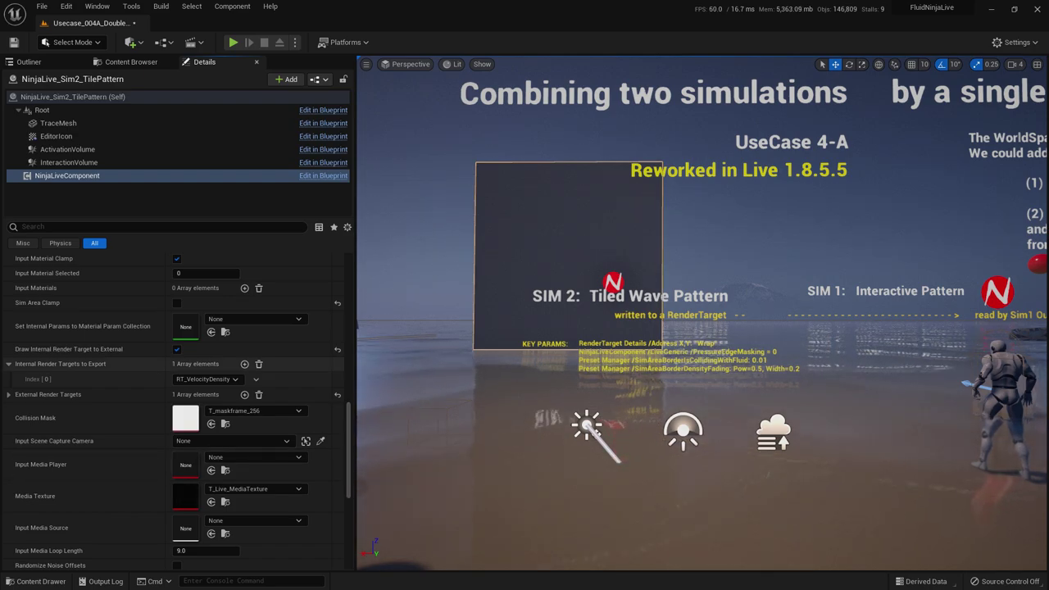
{"action": "left_click", "coordinate": [9, 395]}
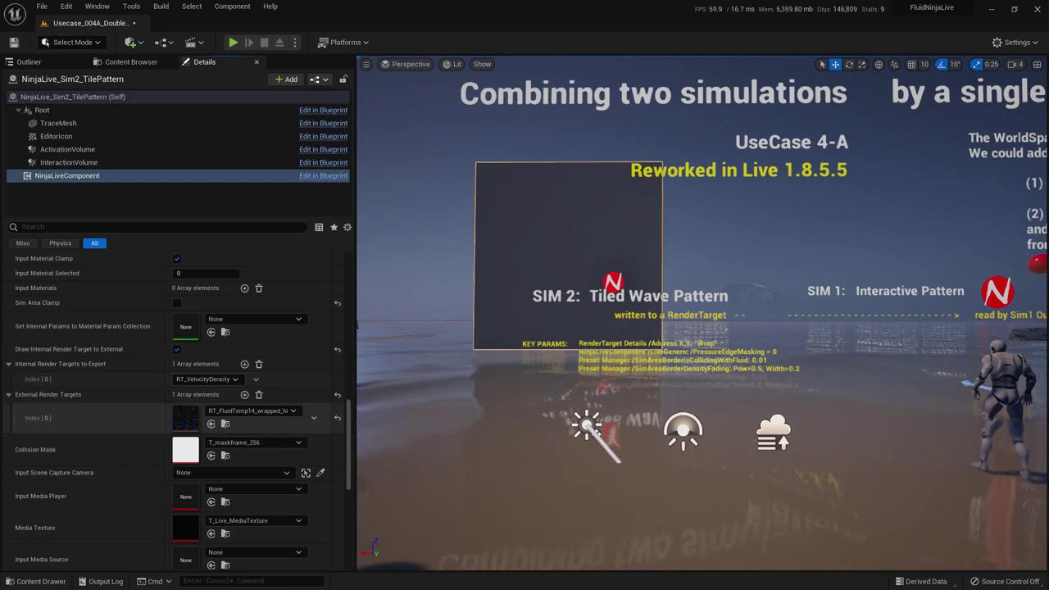
Select NinjaLive_Sim1_Area and locate its component's Index 2 output material, MI_Water_SingleLayer_Tile_Simulated, in the project content.
{"action": "right_click_drag", "start_coordinate": [702, 328], "coordinate": [721, 343]}
{"action": "left_click", "coordinate": [744, 289]}
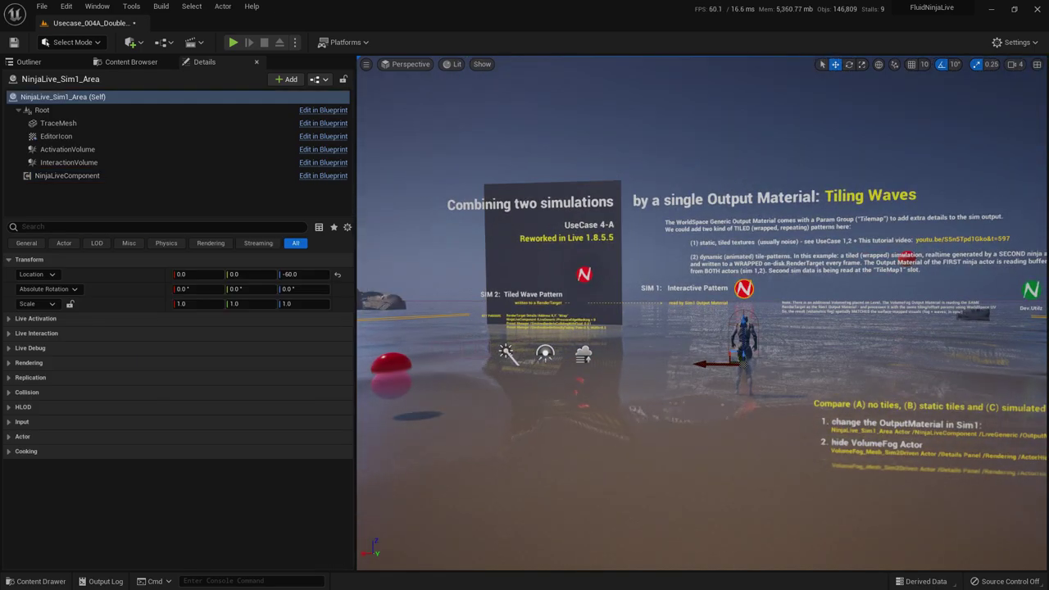
{"action": "left_click", "coordinate": [68, 175]}
{"action": "key", "text": "w"}
{"action": "right_click_drag", "start_coordinate": [655, 345], "coordinate": [696, 344]}
{"action": "scroll", "coordinate": [702, 311], "scroll_direction": "up", "scroll_amount": 1}
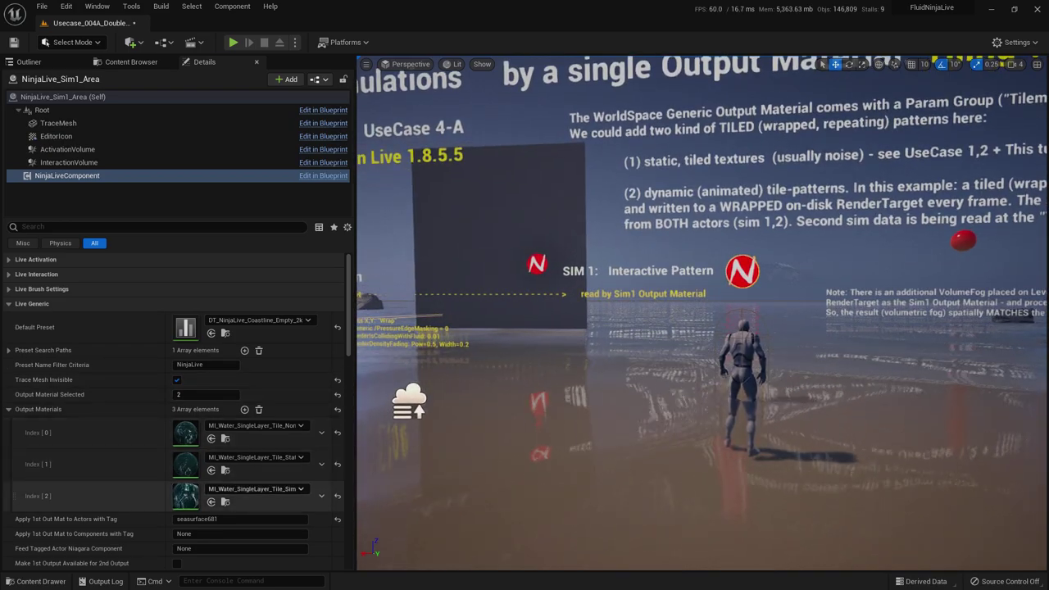
{"action": "left_click", "coordinate": [225, 501]}
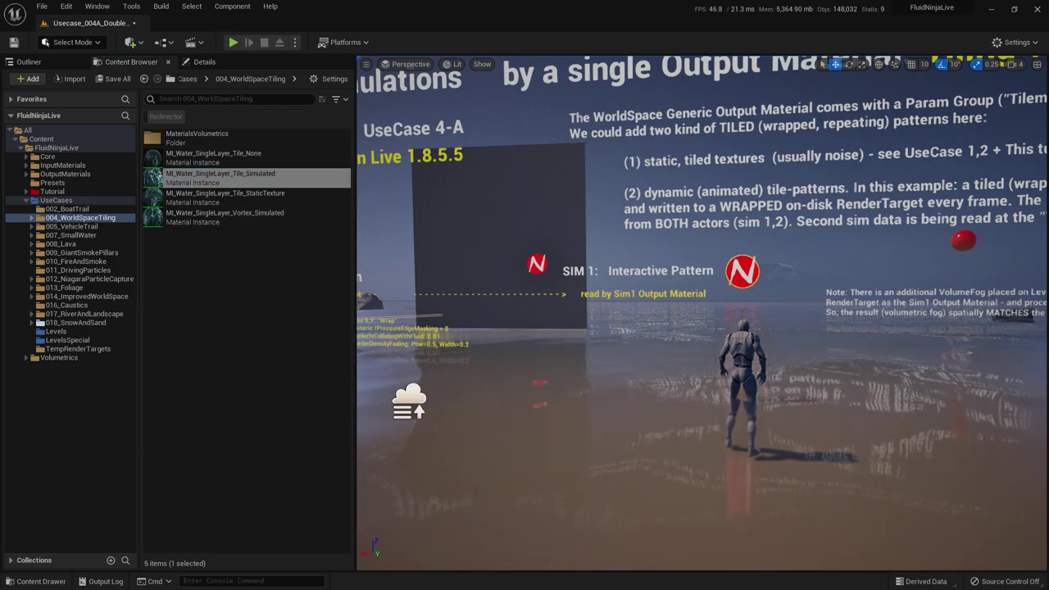
Open MI_Water_SingleLayer_Tile_Simulated in an enlarged editor window beside the viewport, collapse its parameter groups, and examine the TileMap parameters.
{"action": "left_click_drag", "start_coordinate": [188, 229], "coordinate": [74, 68]}
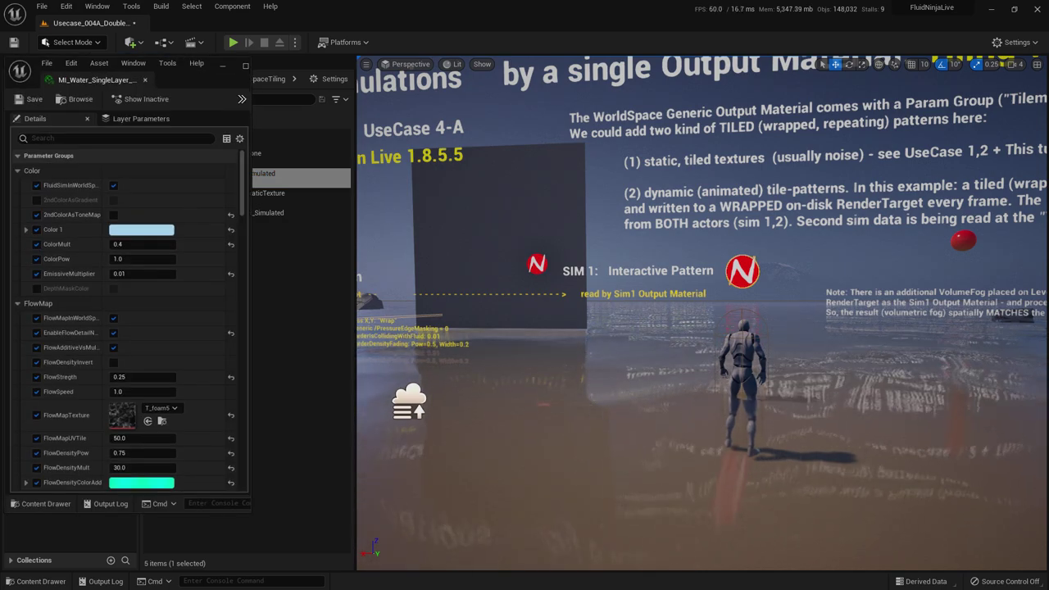
{"action": "left_click_drag", "start_coordinate": [251, 513], "coordinate": [358, 568]}
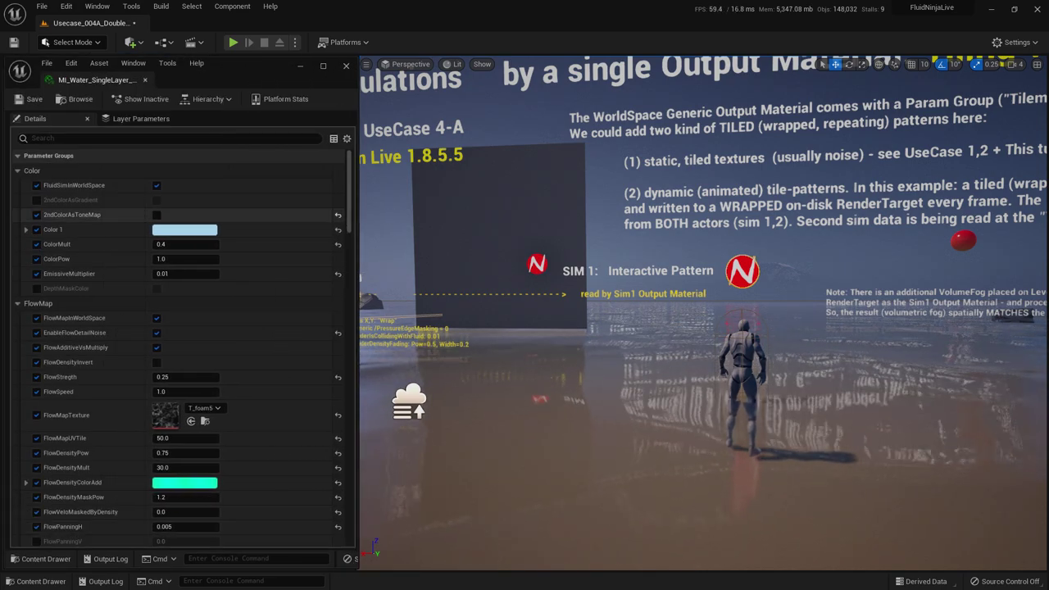
{"action": "left_click", "coordinate": [17, 156]}
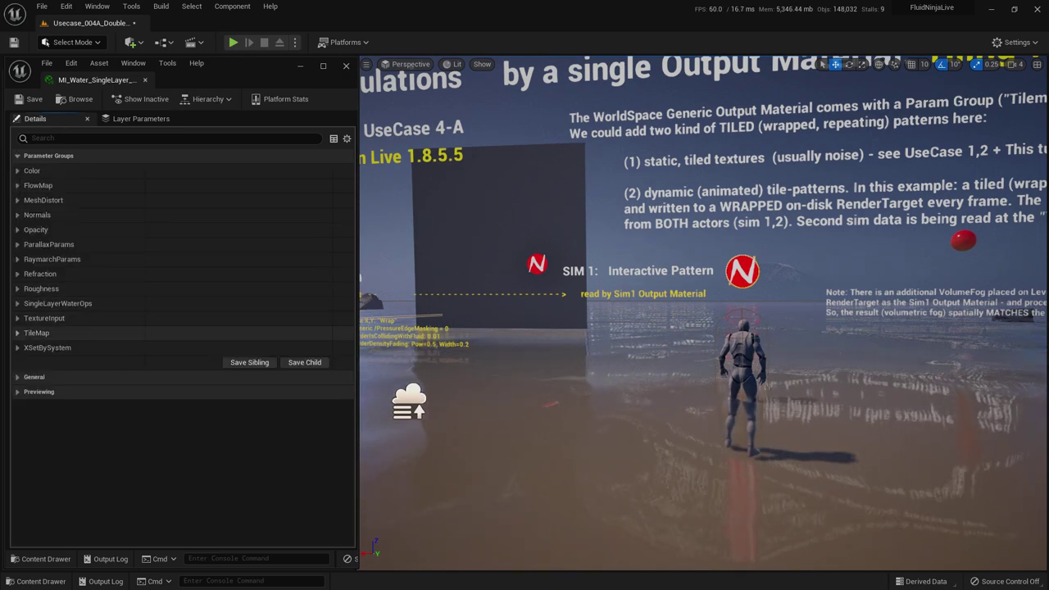
{"action": "scroll", "coordinate": [122, 314], "scroll_direction": "down", "scroll_amount": 4}
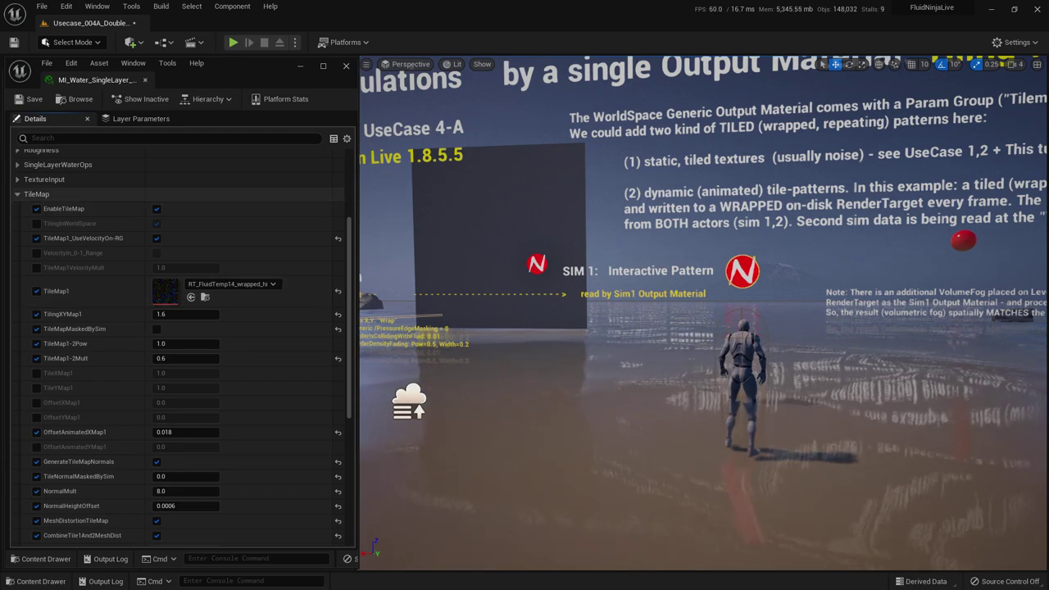
{"action": "left_click", "coordinate": [18, 194]}
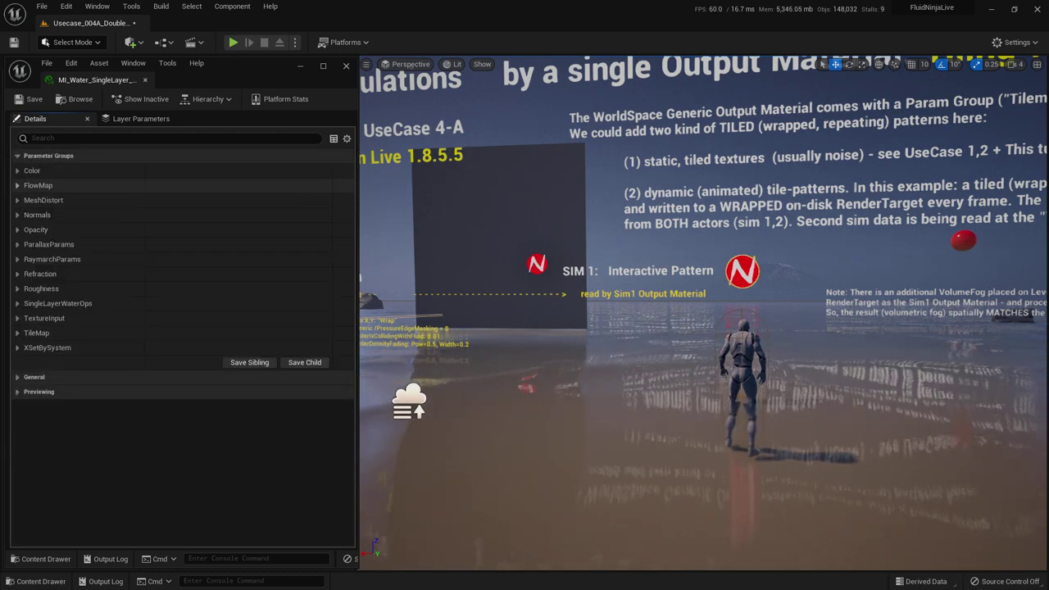
Examine the FlowMap parameters of MI_Water_SingleLayer_Tile_Simulated, then return to its TileMap group and review the remaining tile settings.
{"action": "left_click", "coordinate": [18, 171]}
{"action": "left_click", "coordinate": [17, 170]}
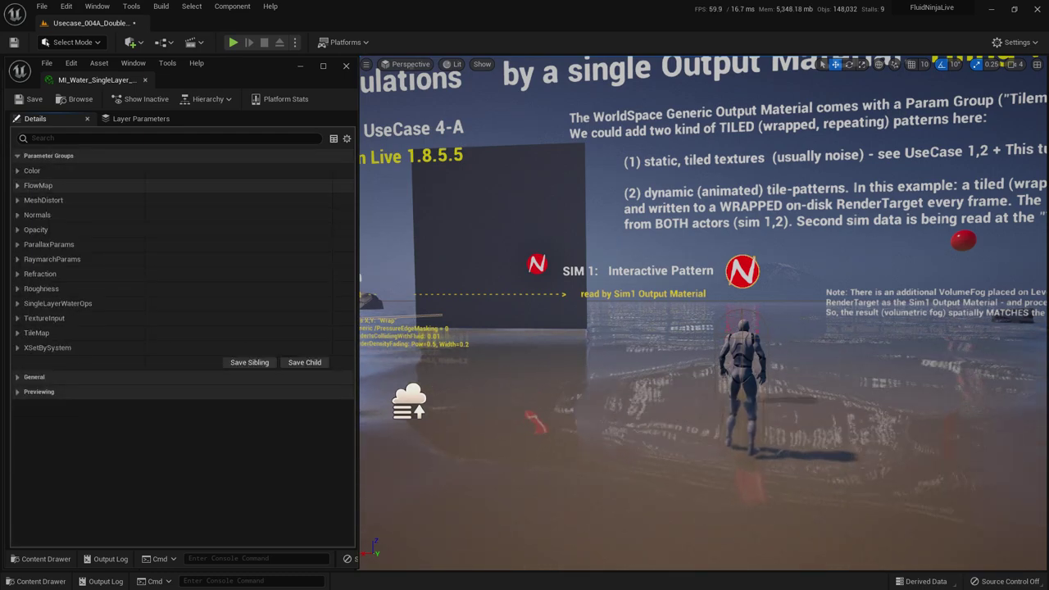
{"action": "left_click", "coordinate": [17, 185]}
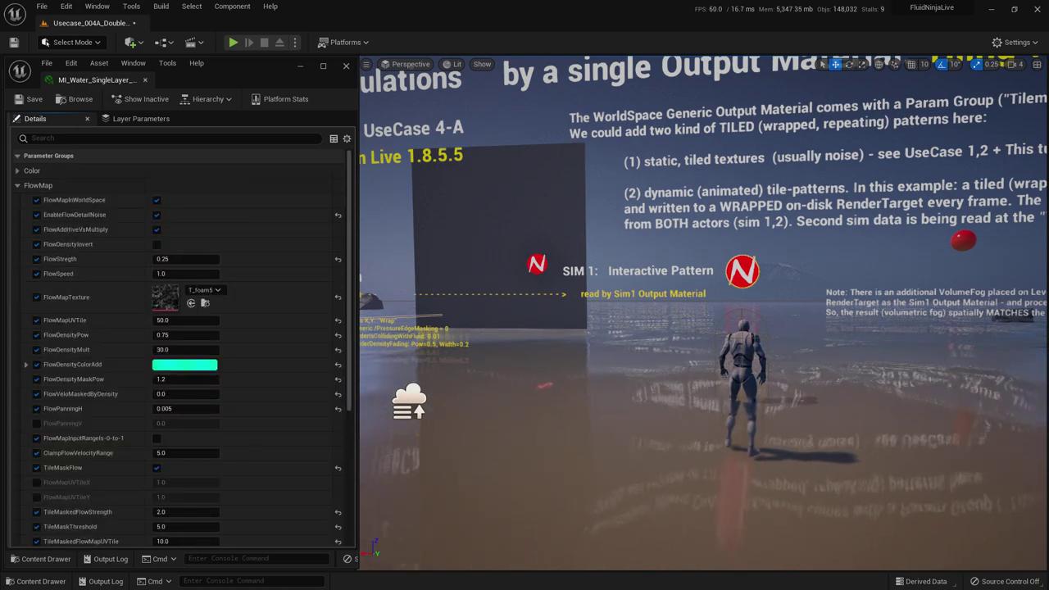
{"action": "left_click", "coordinate": [38, 185]}
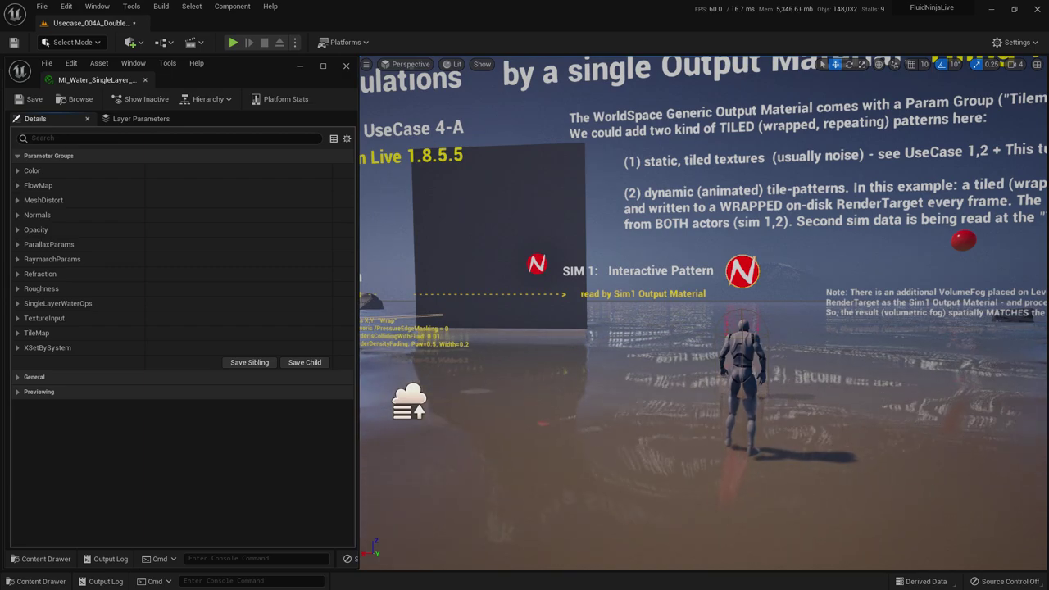
{"action": "left_click", "coordinate": [36, 333]}
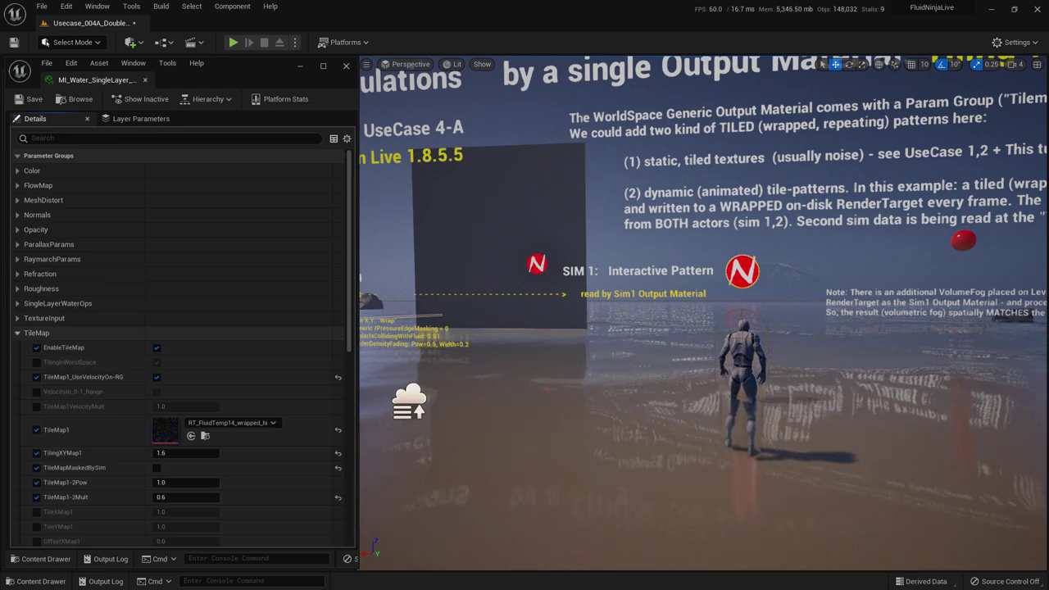
{"action": "scroll", "coordinate": [180, 344], "scroll_direction": "down", "scroll_amount": 5}
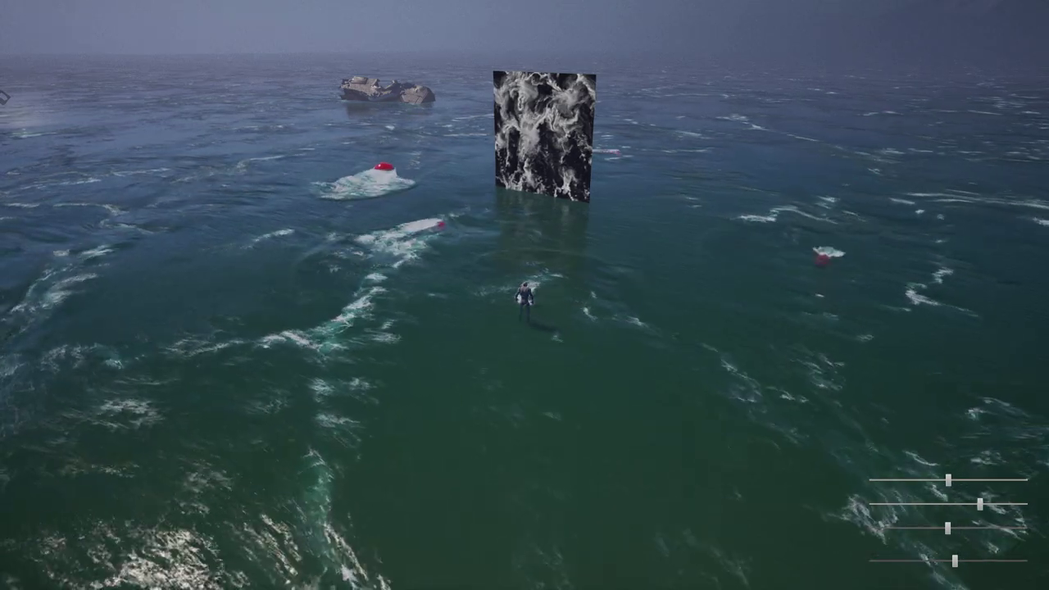
Play the level full-screen with the simulated tiles, run the character past the floating wreck, stop, and restore the normal editor layout.
{"action": "key", "text": "a"}
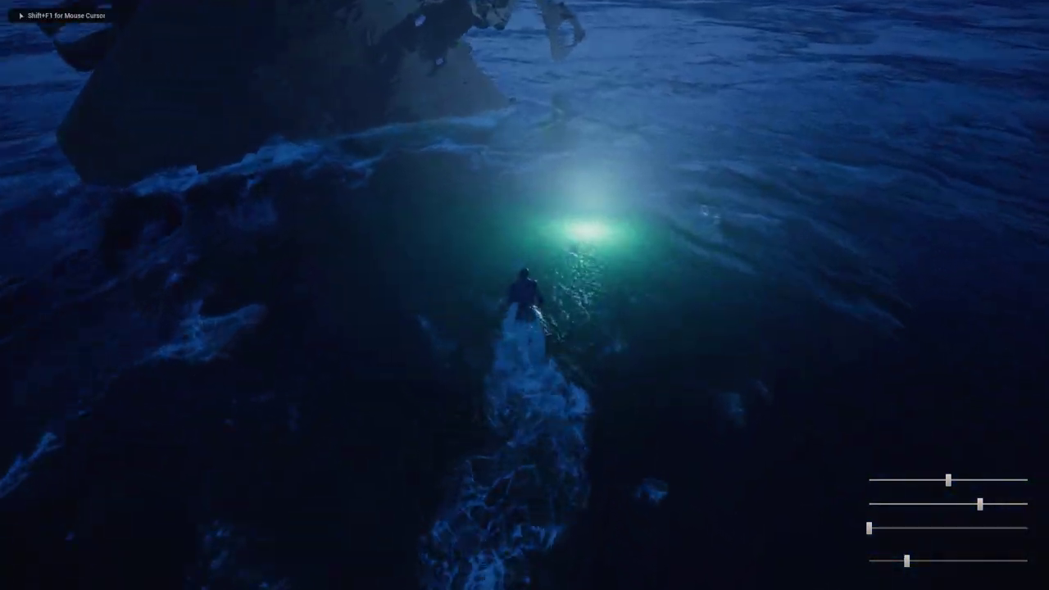
{"action": "key", "text": "w"}
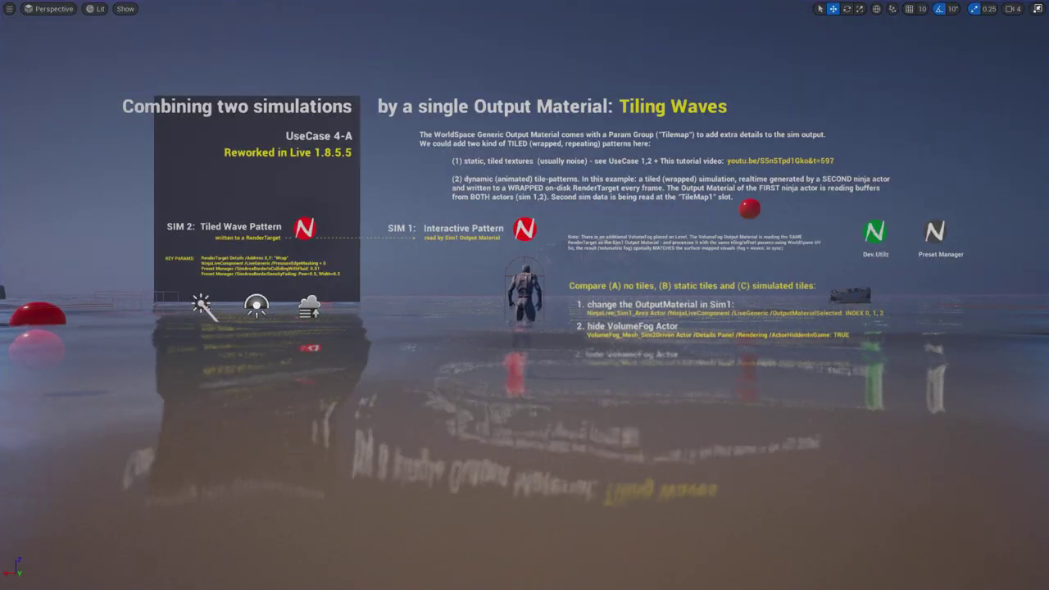
{"action": "key", "text": "F11"}
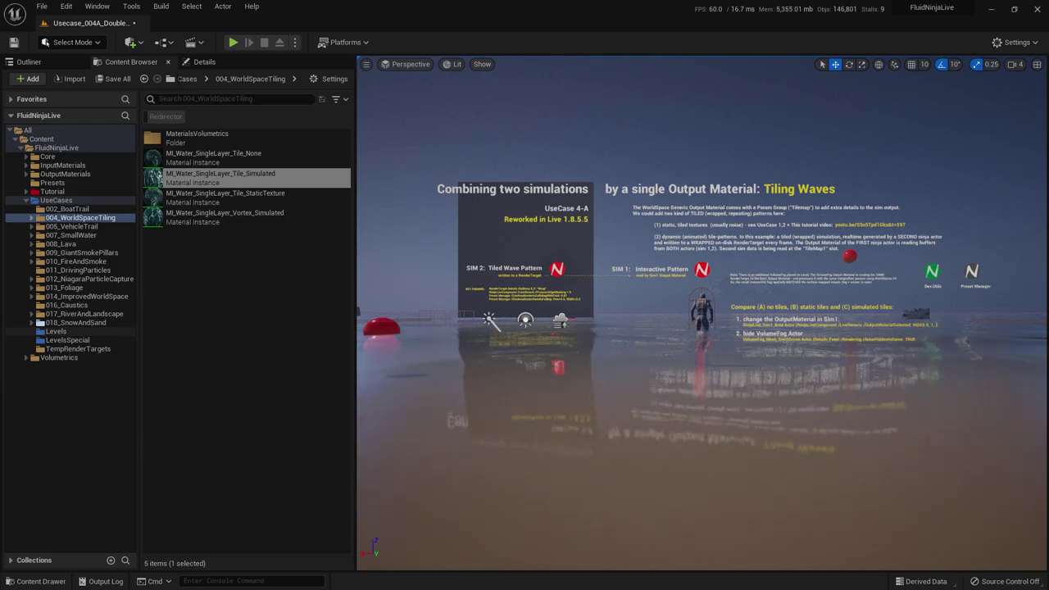
Open the Usecase_006_LargeWaterBodies_PLACEHOLDER level without saving the current one, read its notice full-screen, and restore the editor layout.
{"action": "left_click", "coordinate": [57, 331]}
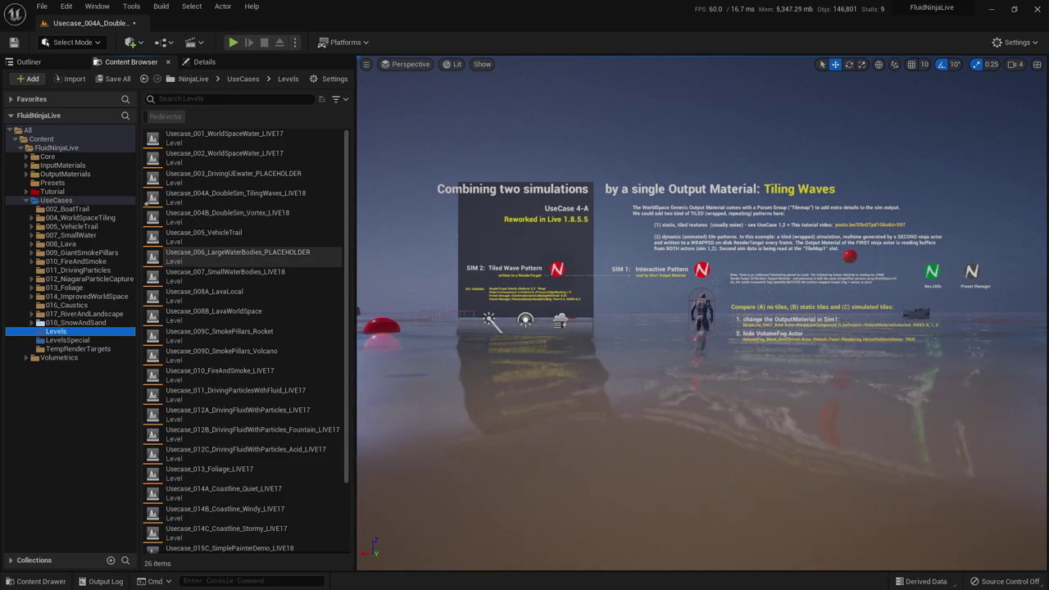
{"action": "double_click", "coordinate": [238, 254]}
{"action": "left_click", "coordinate": [617, 423]}
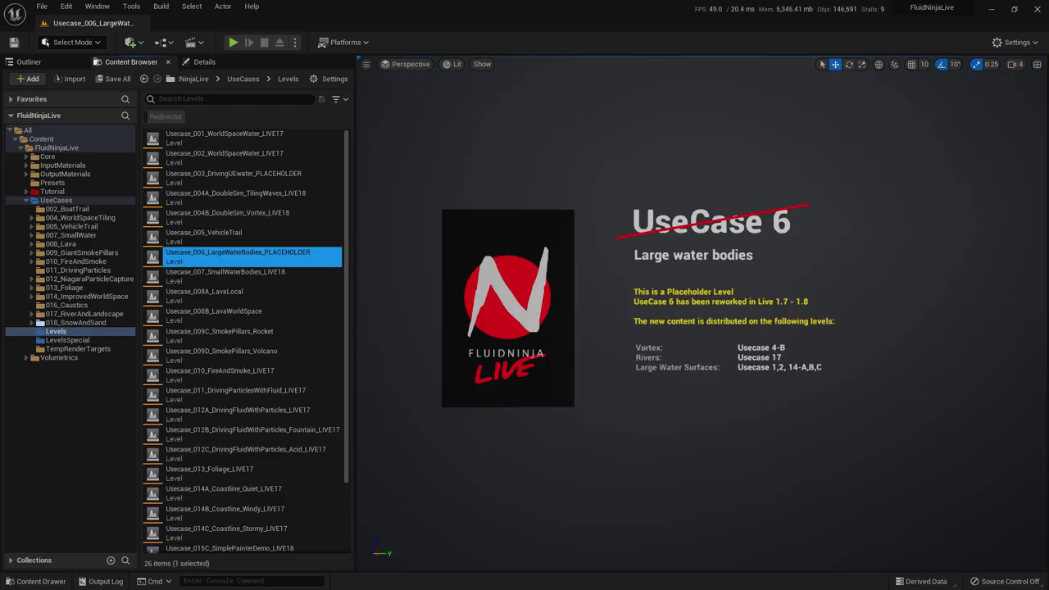
{"action": "key", "text": "F11"}
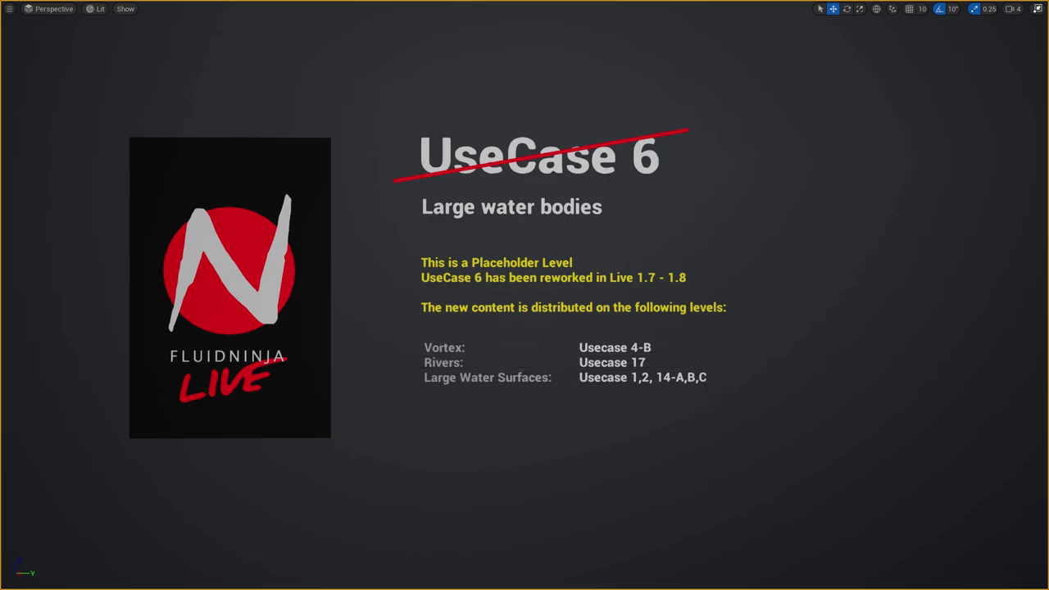
{"action": "key", "text": "F11"}
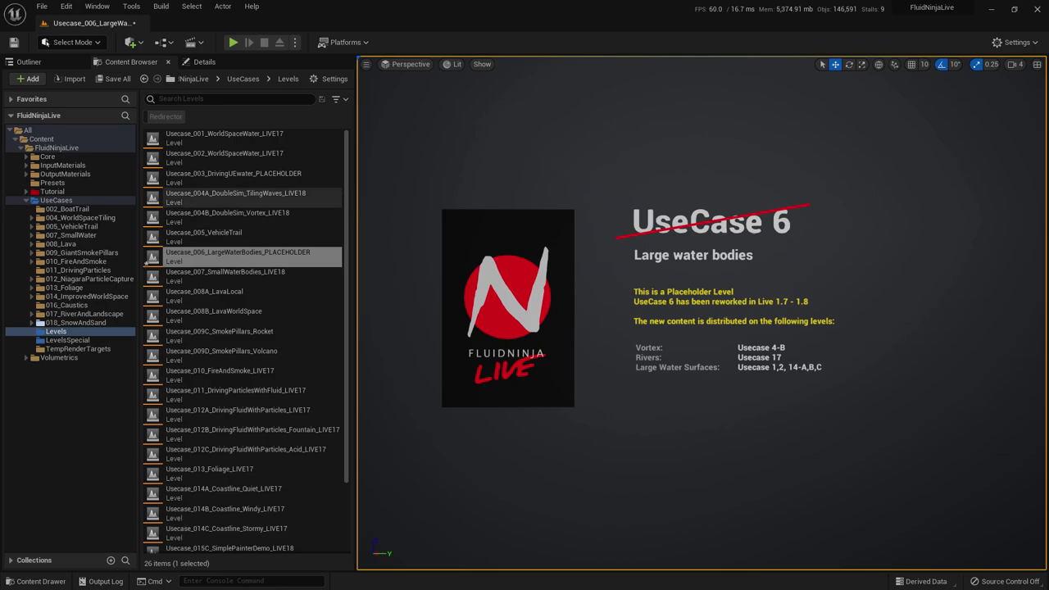
Open the Usecase_004B_DoubleSim_Vortex_LIVE18 level without saving the placeholder level, and show its description board full-screen.
{"action": "double_click", "coordinate": [227, 215]}
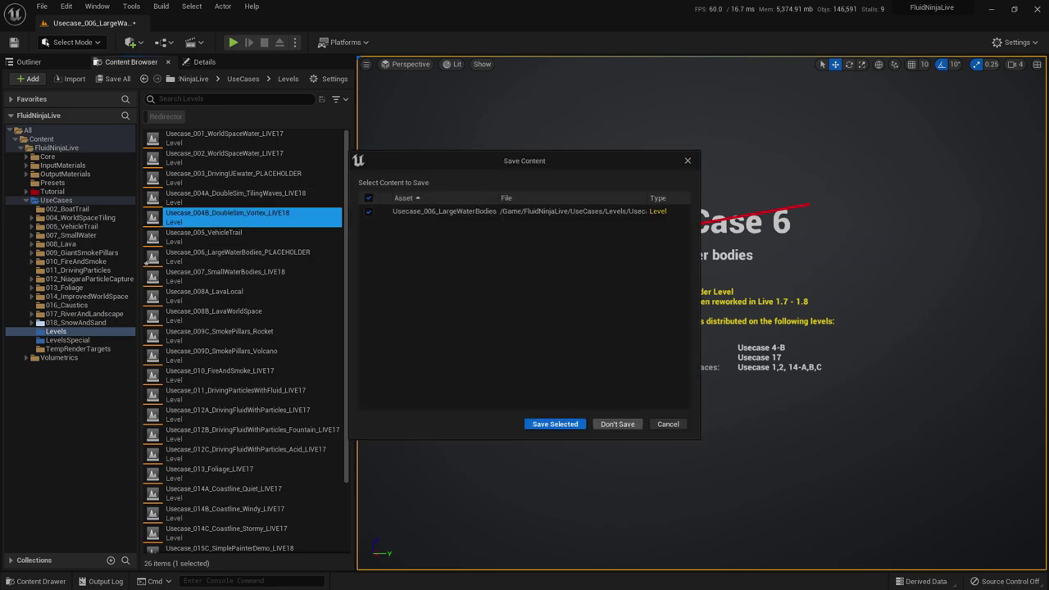
{"action": "left_click", "coordinate": [618, 424]}
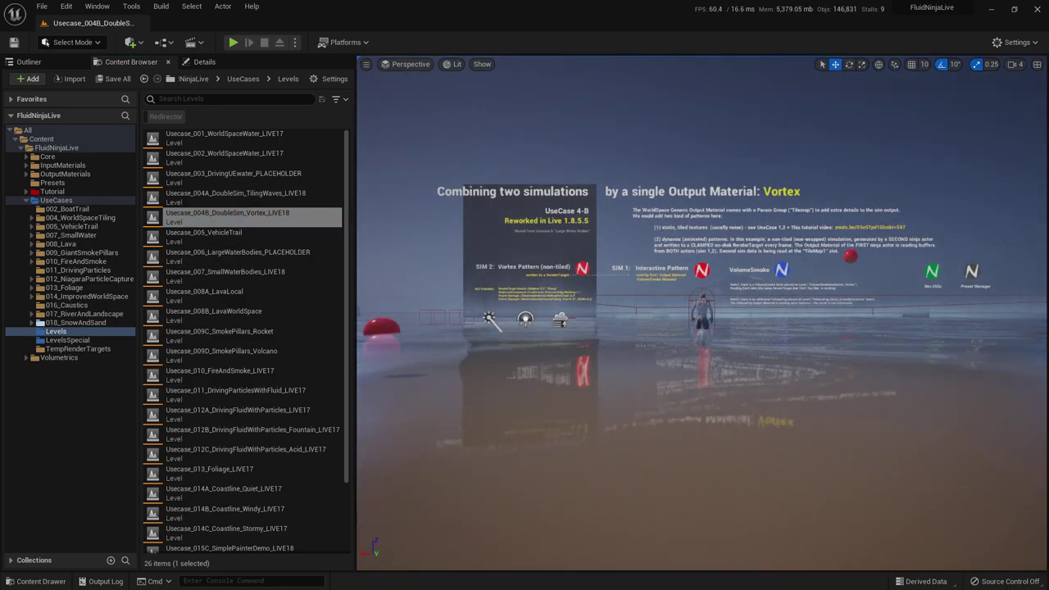
{"action": "key", "text": "F11"}
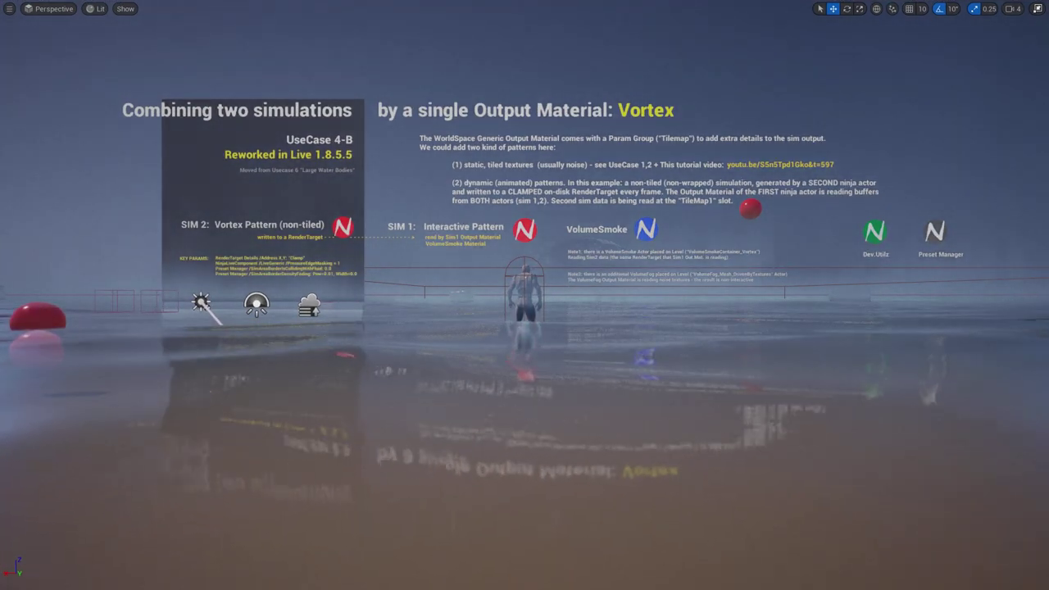
Play the vortex level and move the character through the waves past the simulation display board into the whirlpool.
{"action": "left_click", "coordinate": [524, 230]}
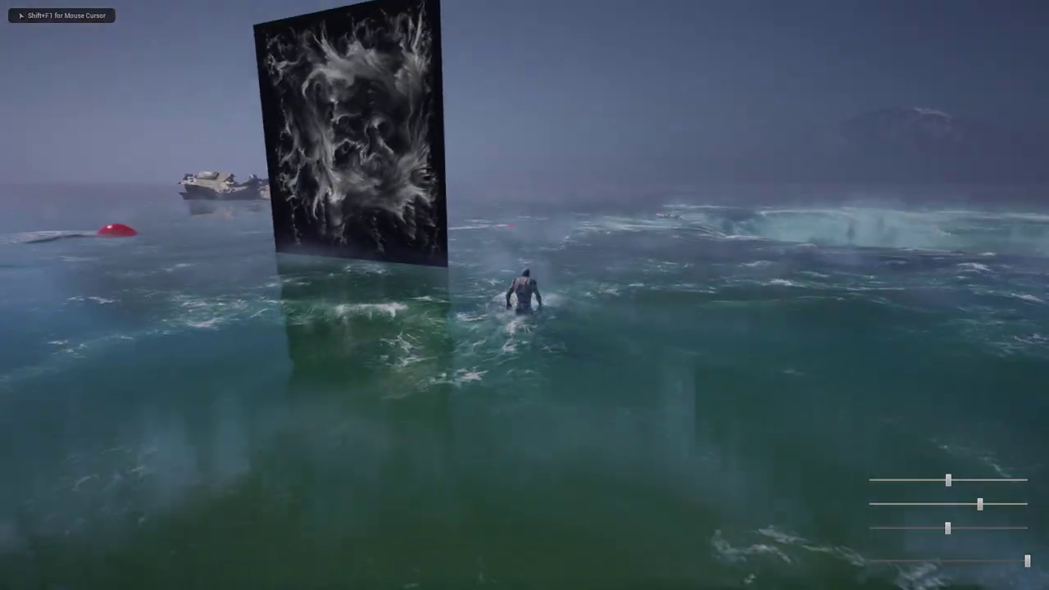
{"action": "key", "text": "w"}
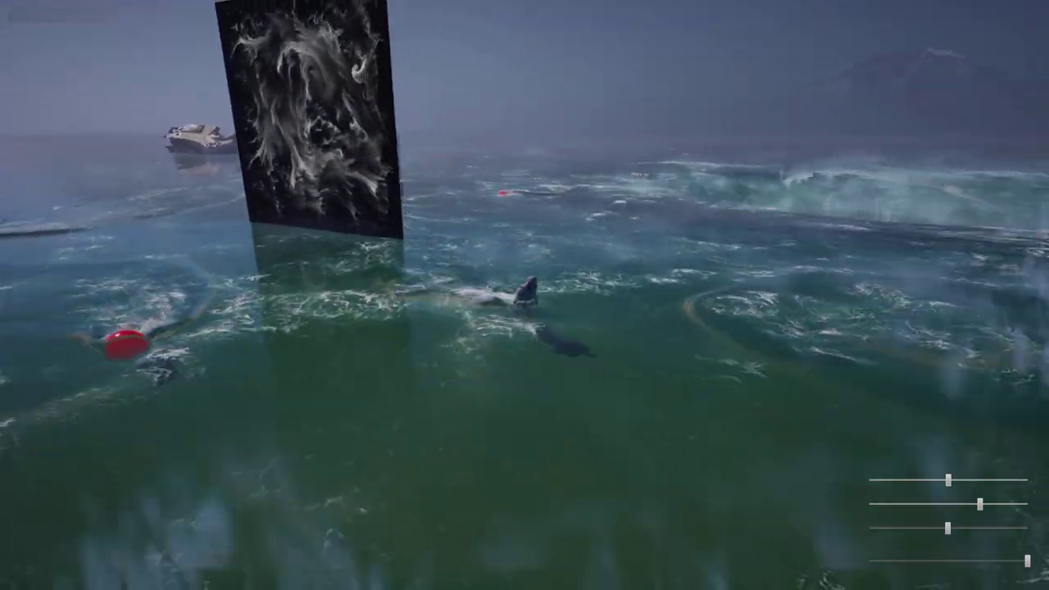
{"action": "key", "text": "w"}
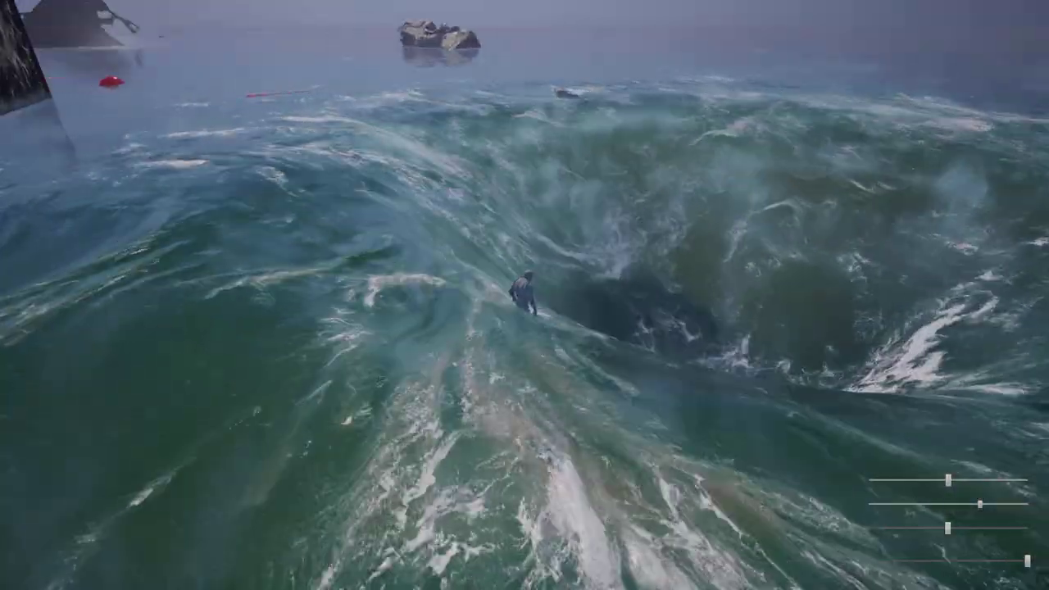
{"action": "mouse_move", "coordinate": [948, 480]}
{"action": "left_mouse_down"}
{"action": "mouse_move", "coordinate": [929, 480]}
{"action": "mouse_move", "coordinate": [964, 480]}
{"action": "left_mouse_up"}
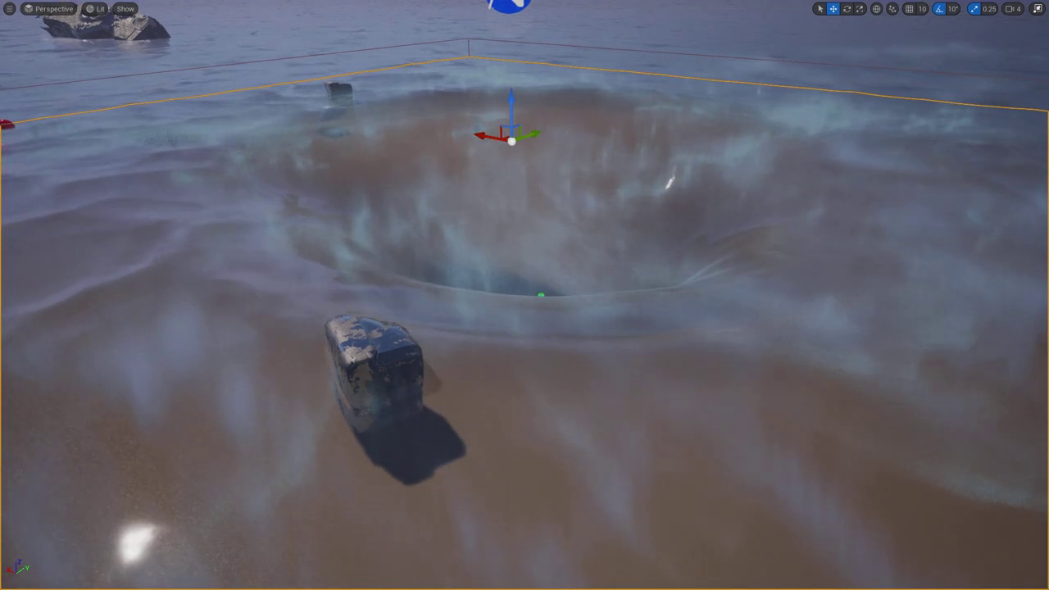
Inspect the vortex area in the editor, play the level again with the character approaching the whirlpool, stop, and restore the editor layout.
{"action": "key", "text": "alt+2"}
{"action": "right_click_drag", "start_coordinate": [525, 295], "coordinate": [542, 235]}
{"action": "right_click_drag", "start_coordinate": [524, 295], "coordinate": [590, 270]}
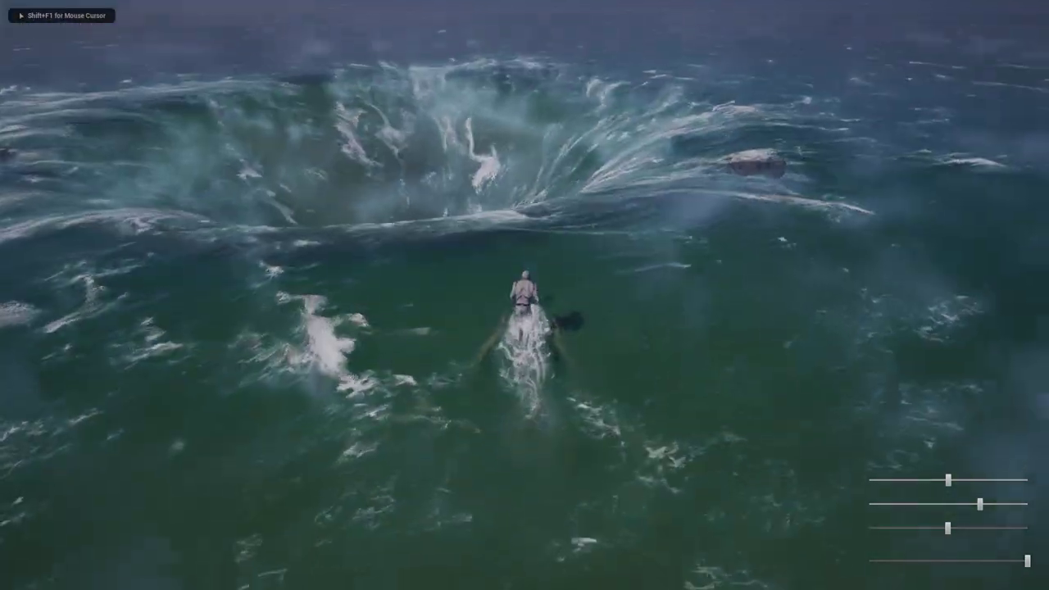
{"action": "key", "text": "w"}
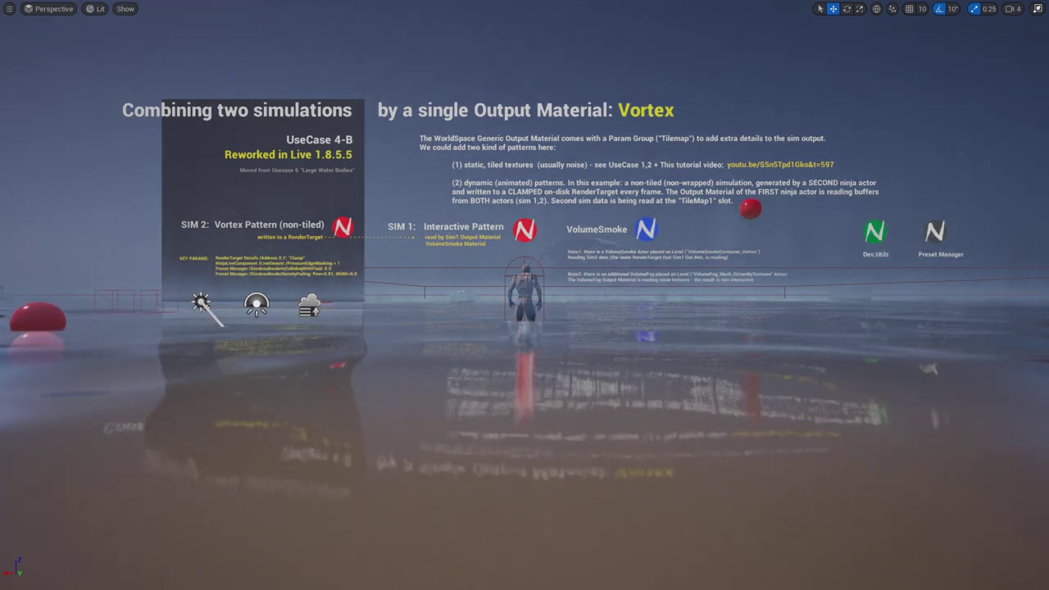
{"action": "key", "text": "F11"}
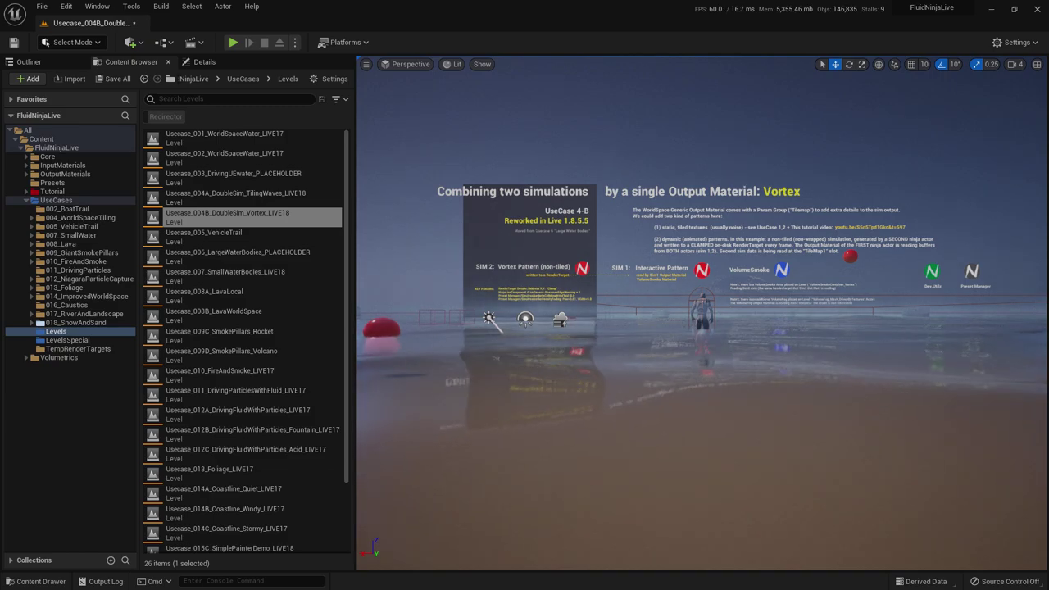
Open the Usecase_007_SmallWaterBodies_LIVE18 level without saving the vortex level, and start playing it full-screen.
{"action": "double_click", "coordinate": [225, 276]}
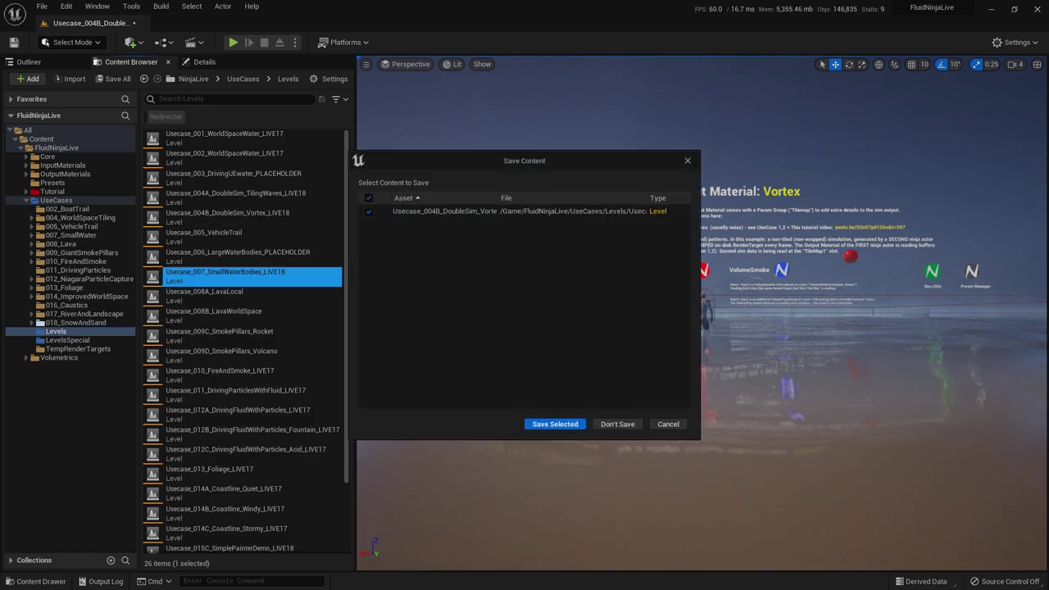
{"action": "left_click", "coordinate": [617, 425]}
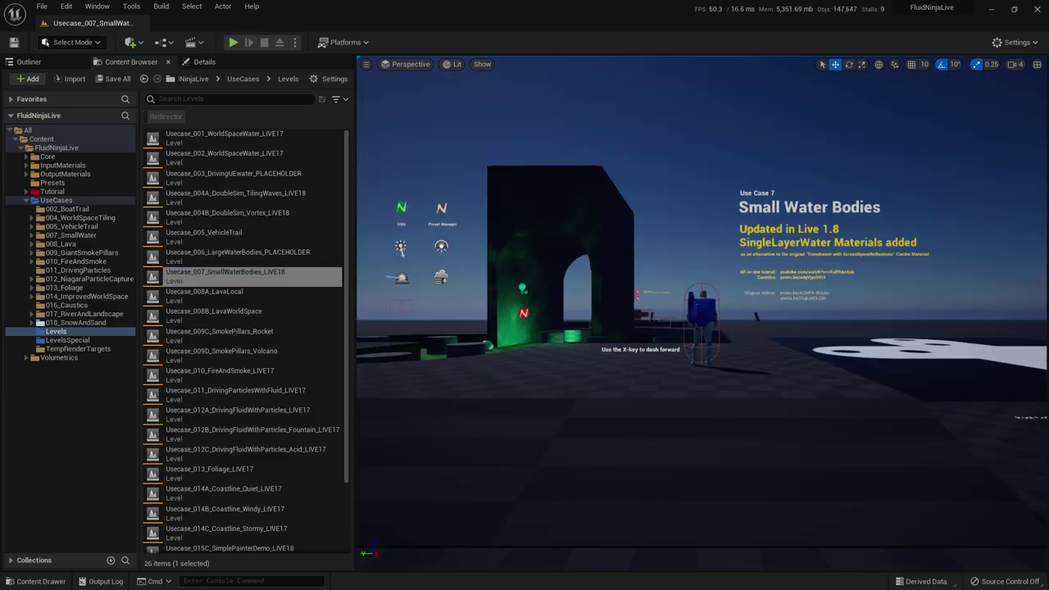
{"action": "key", "text": "F11"}
{"action": "key", "text": "alt+p"}
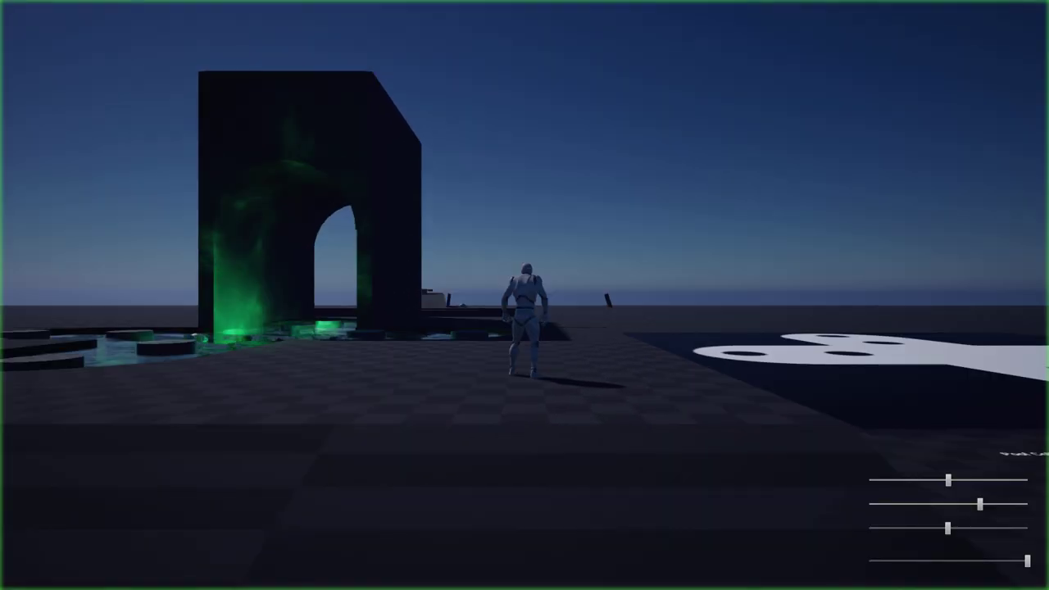
Run and jump the character through the green Stage 8 pool, viewing the water from above and below the surface.
{"action": "key", "text": "w"}
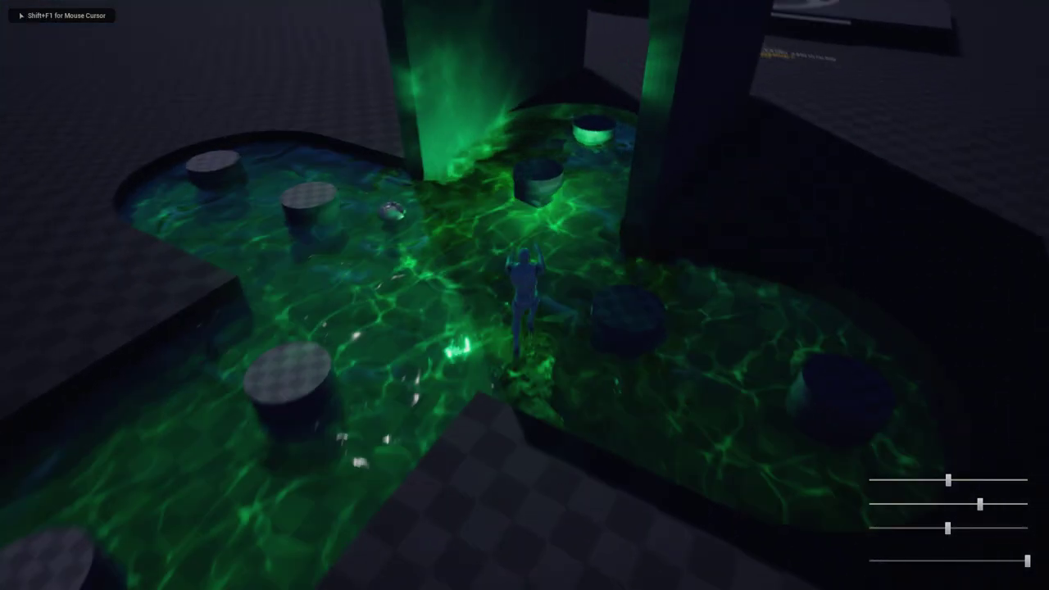
{"action": "key", "text": "s"}
{"action": "key", "text": "w"}
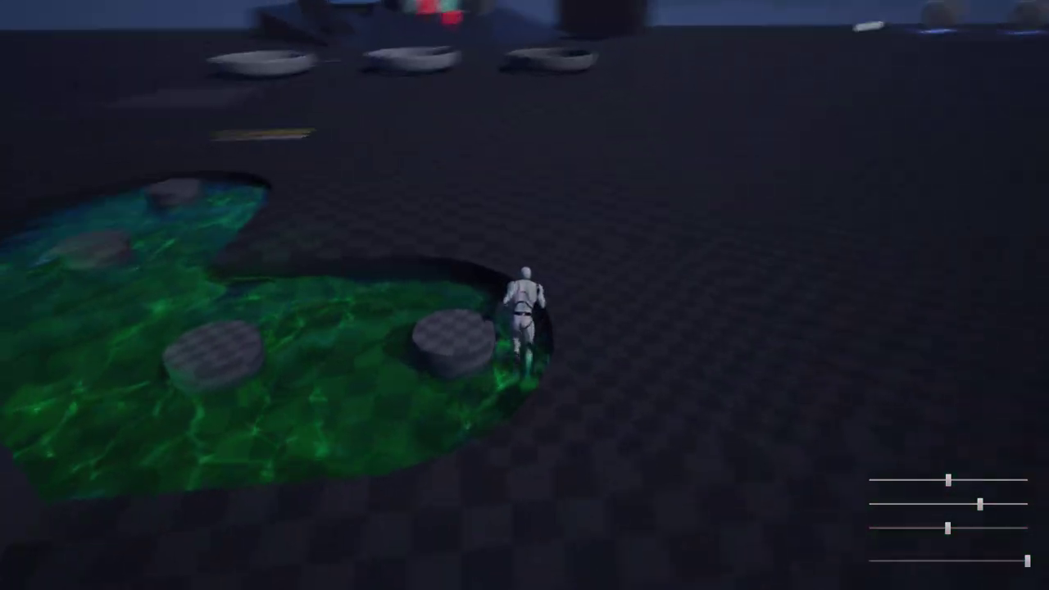
{"action": "left_click", "coordinate": [525, 295]}
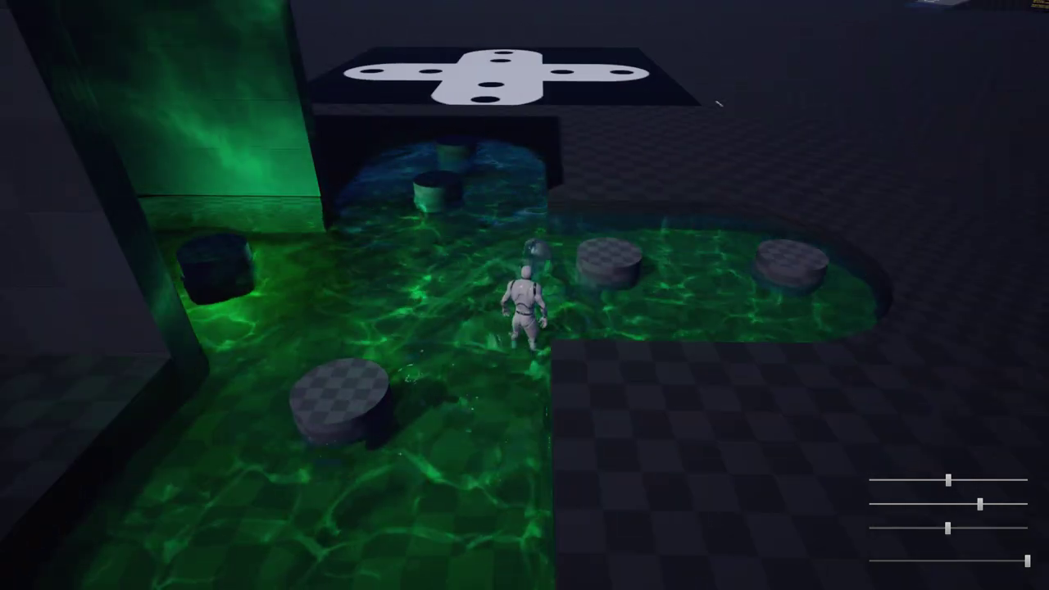
{"action": "key", "text": "w"}
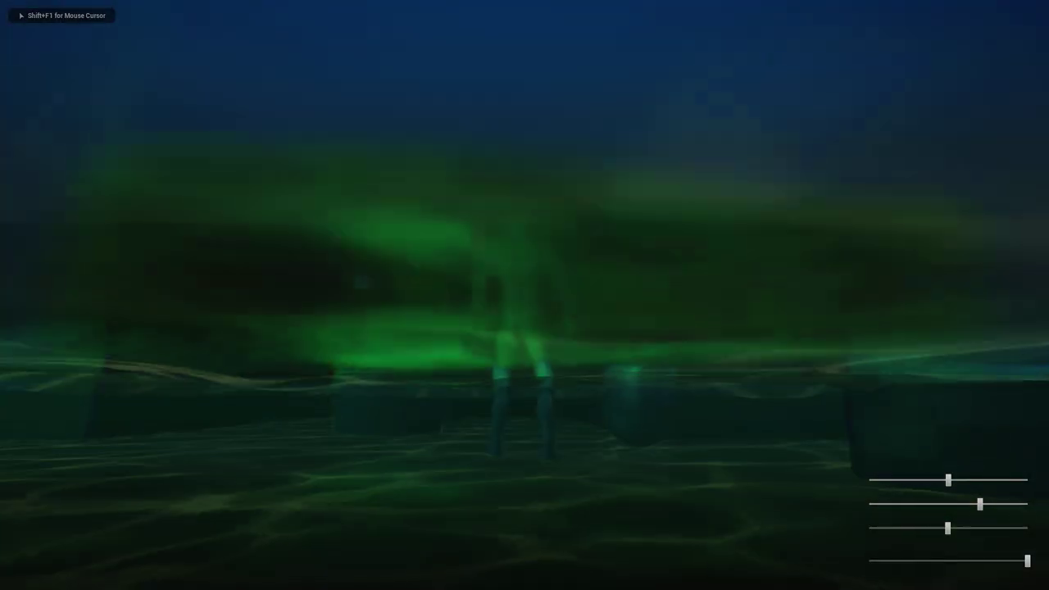
{"action": "key", "text": "w"}
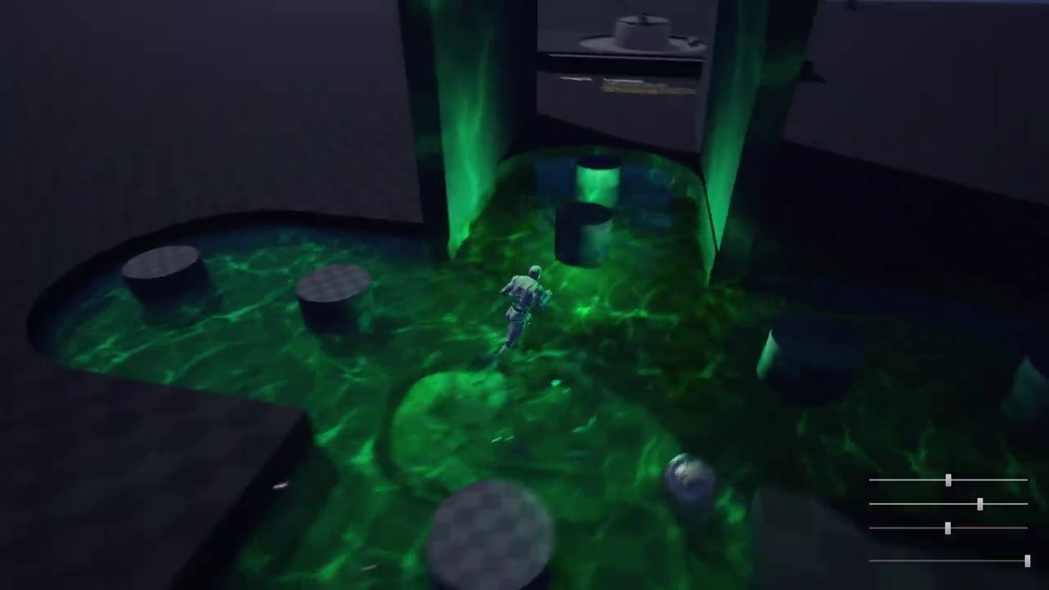
{"action": "key", "text": "w"}
{"action": "key", "text": "space"}
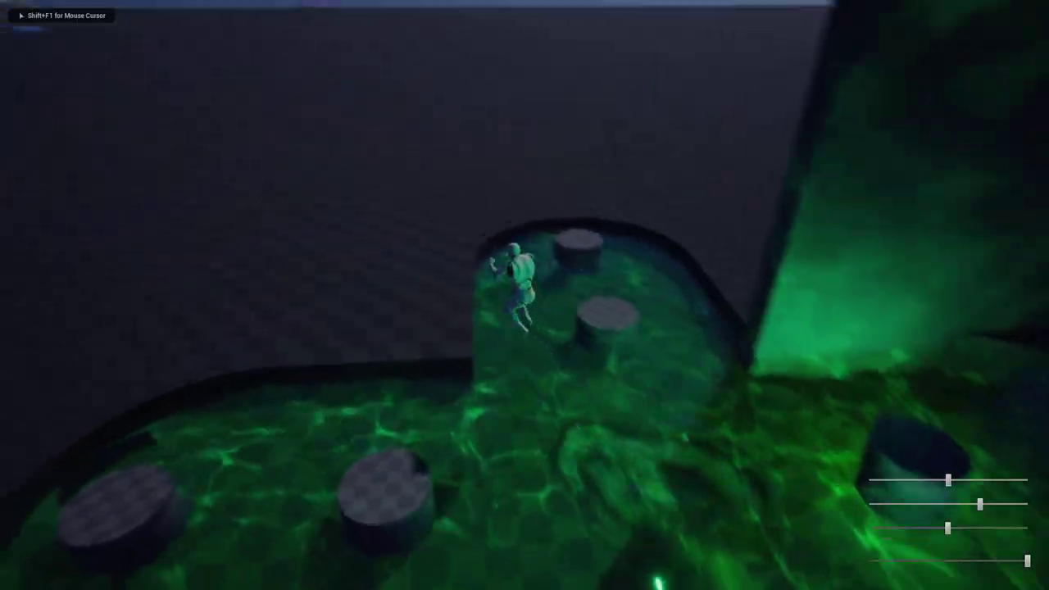
Run the character from the pool to the Stage 7 kettles and push kettle D onto the stirring plate.
{"action": "key", "text": "w"}
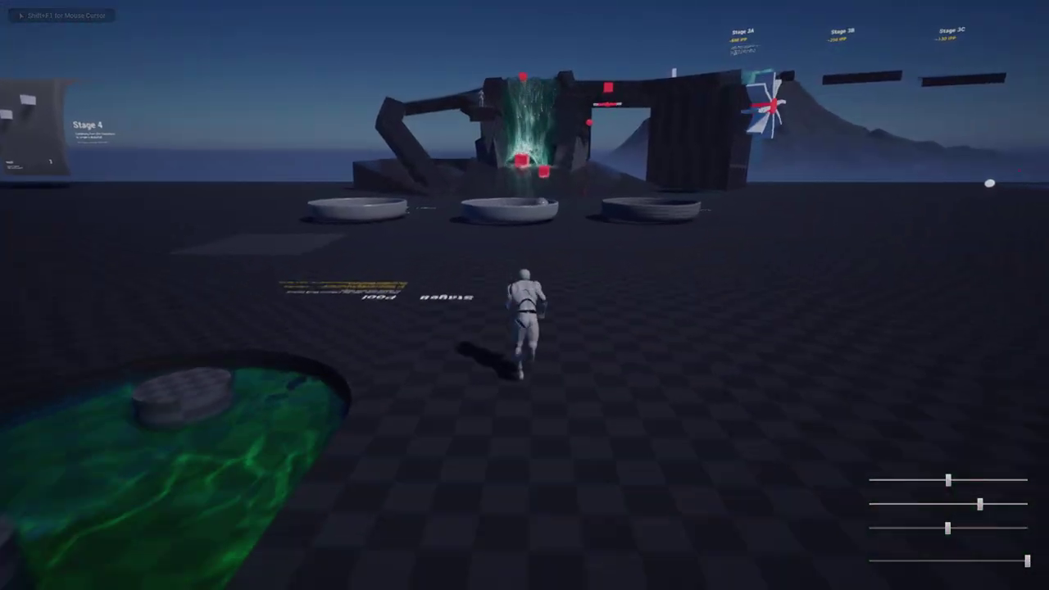
{"action": "key", "text": "w"}
{"action": "key", "text": "space"}
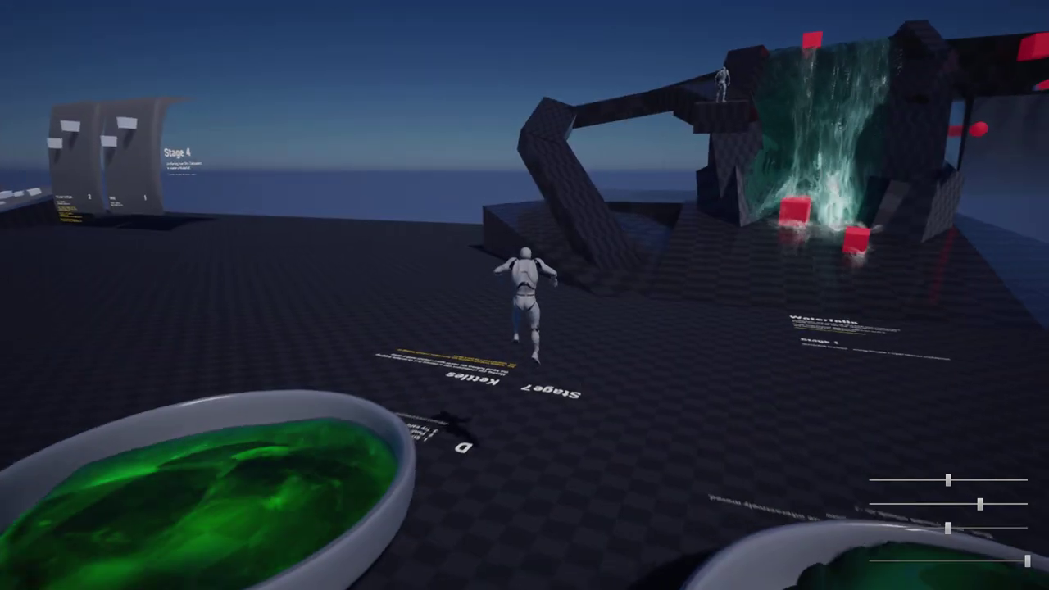
{"action": "key", "text": "w"}
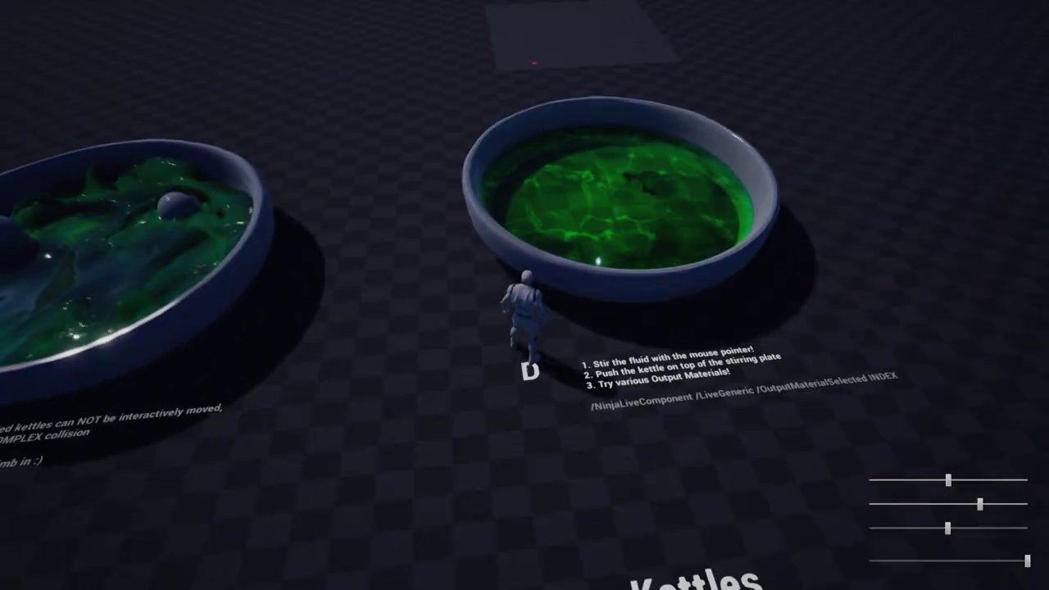
{"action": "key", "text": "w"}
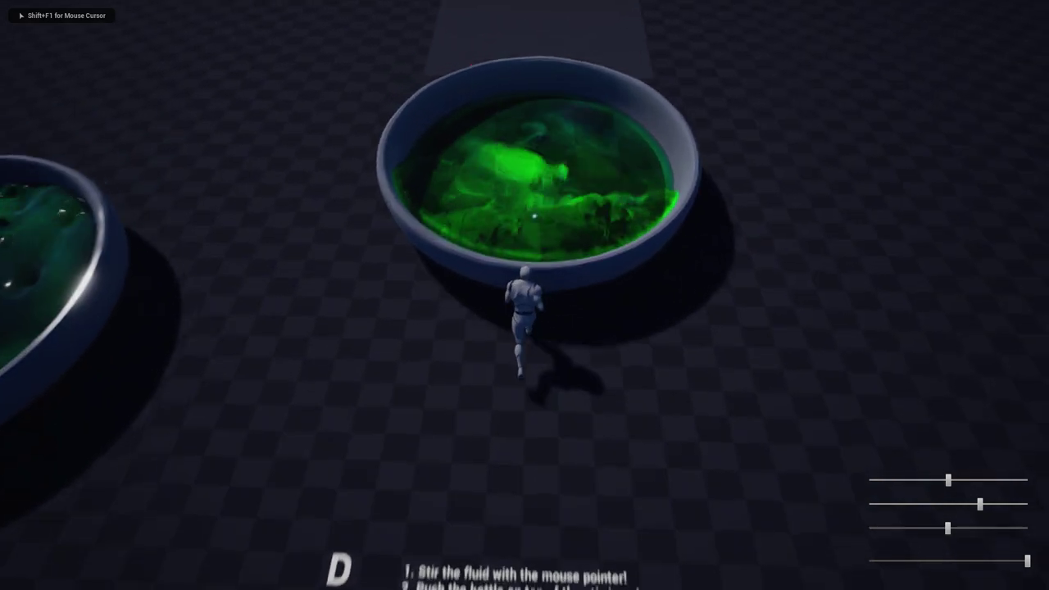
{"action": "key", "text": "w"}
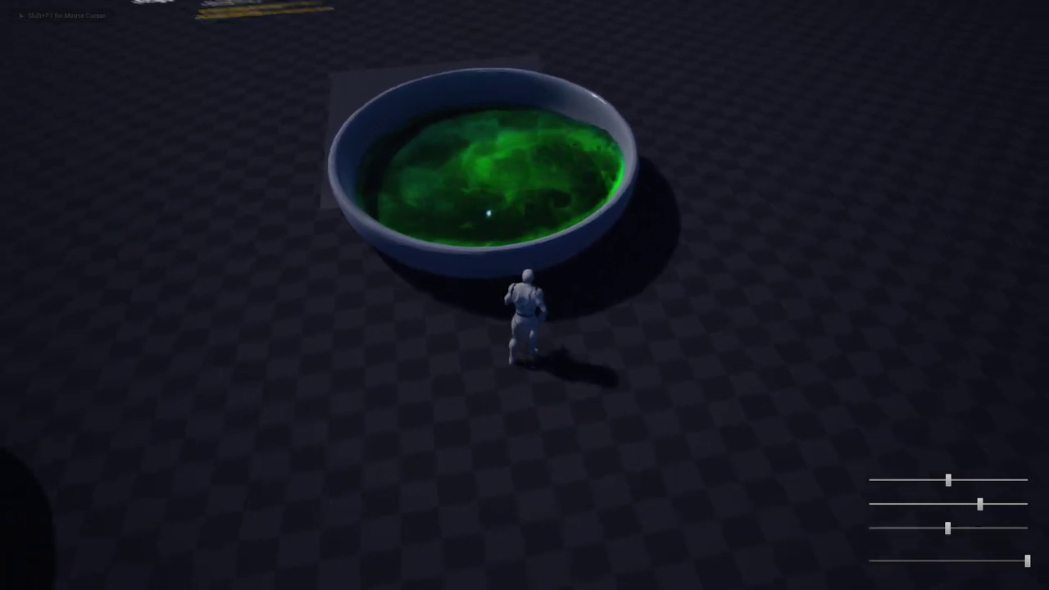
{"action": "key", "text": "w"}
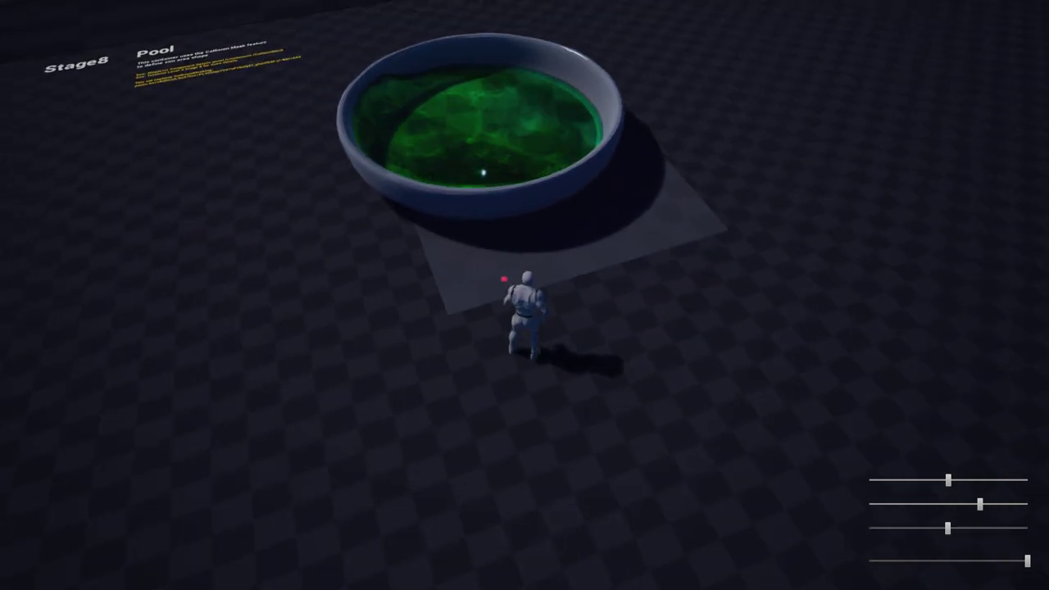
Jump the character into the green fluid of the kettle on the stirring plate and back out.
{"action": "key", "text": "w"}
{"action": "key", "text": "space"}
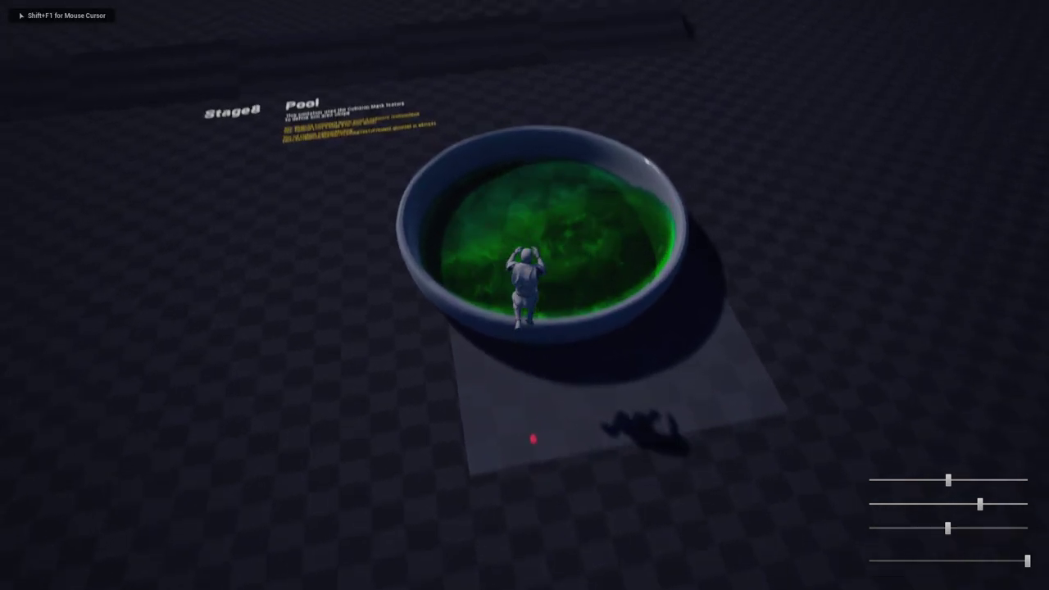
{"action": "key", "text": "space"}
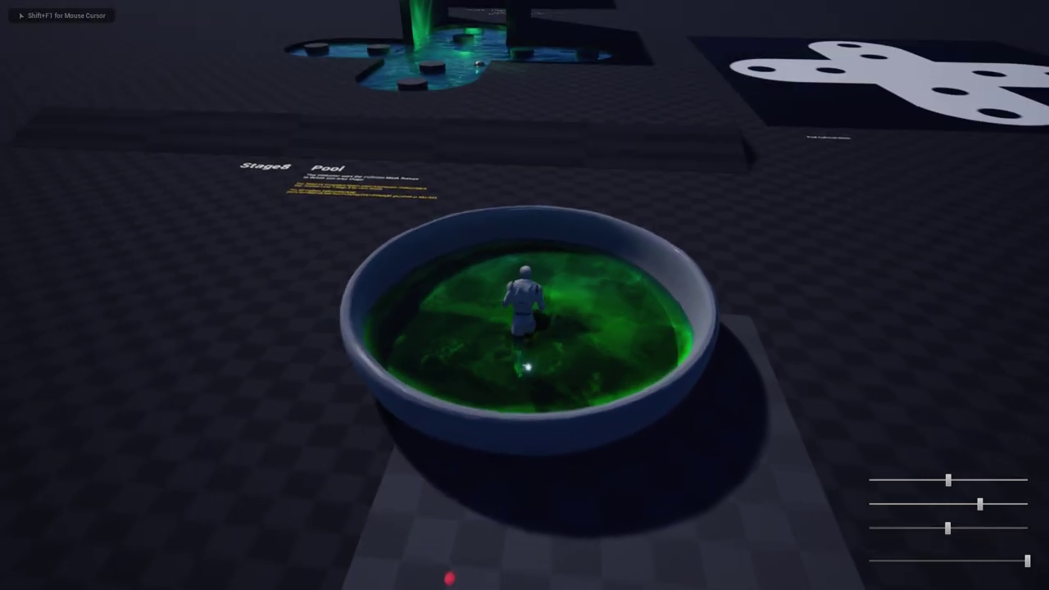
{"action": "key", "text": "s"}
{"action": "key", "text": "space"}
Run the character to the Stage 1 waterfalls and into the green waterfall beside the red cubes.
{"action": "key", "text": "w"}
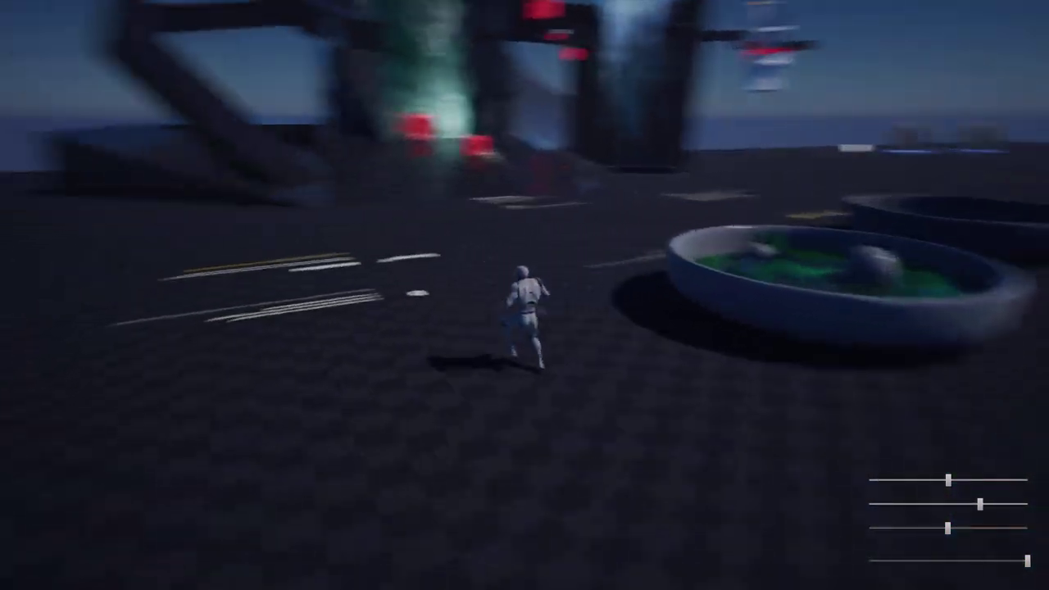
{"action": "key", "text": "w"}
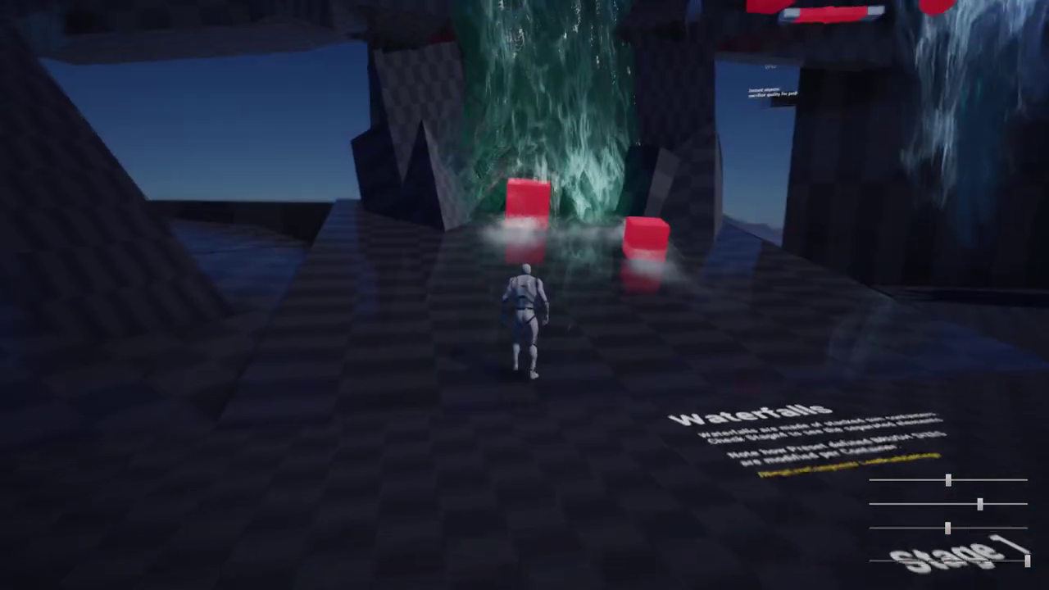
{"action": "key", "text": "w"}
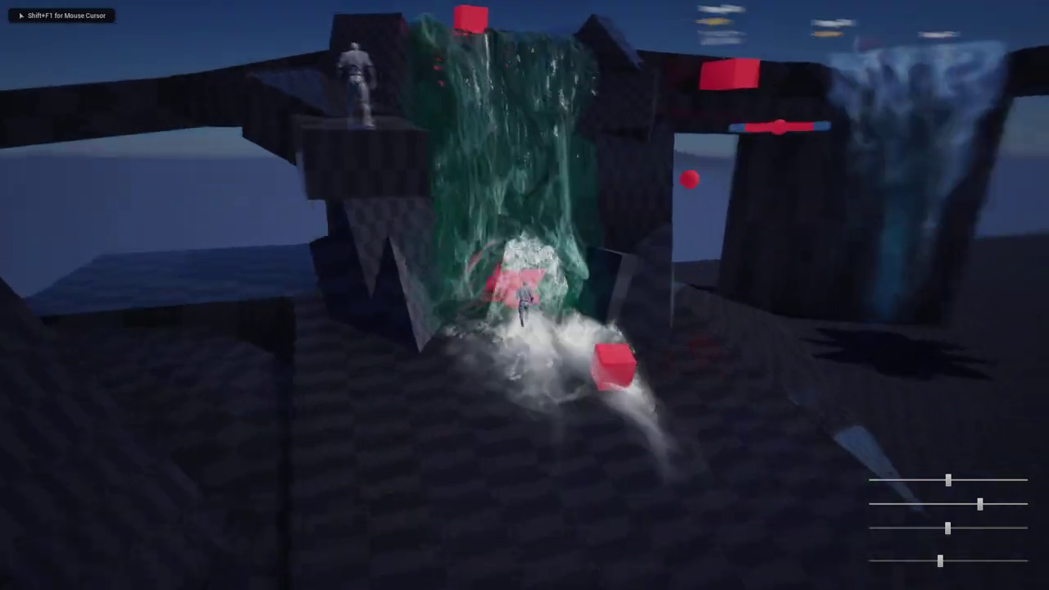
{"action": "key", "text": "w"}
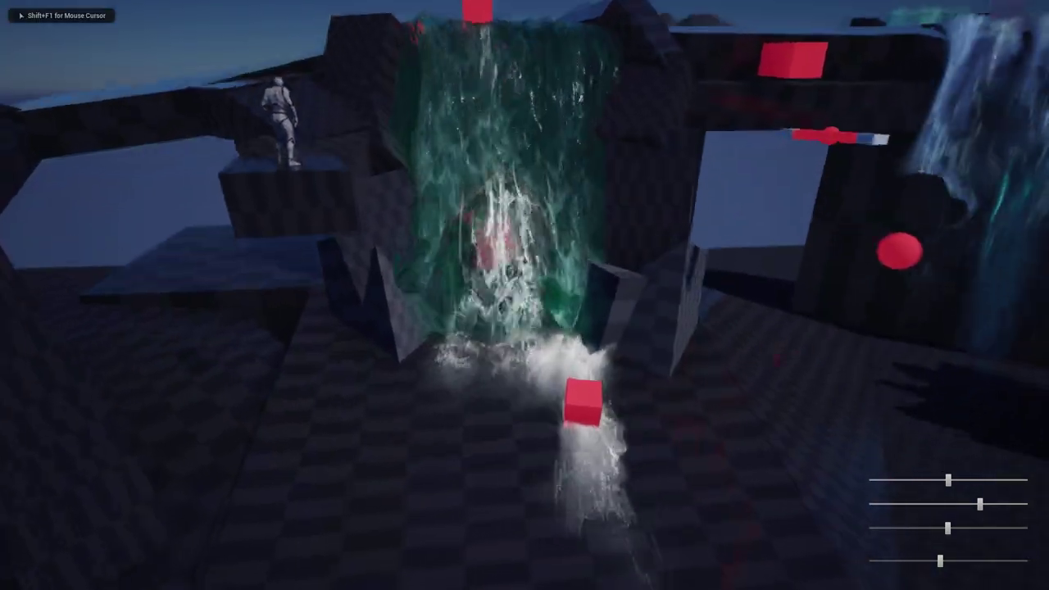
Run the character past the green waterfall and on to the Stage 10 liquid spheres, passing through sphere A.
{"action": "key", "text": "w"}
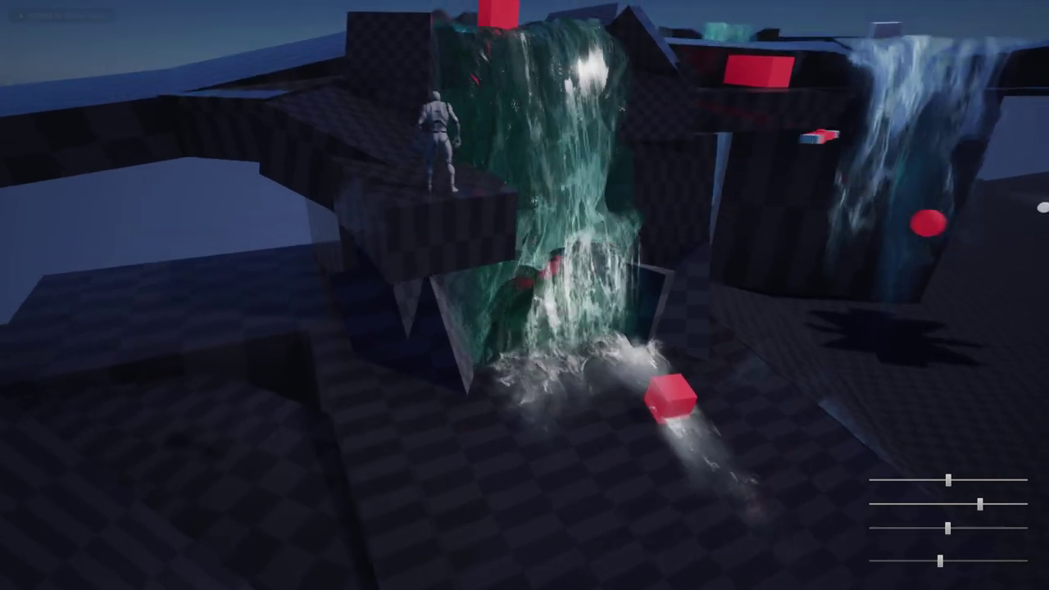
{"action": "key", "text": "s"}
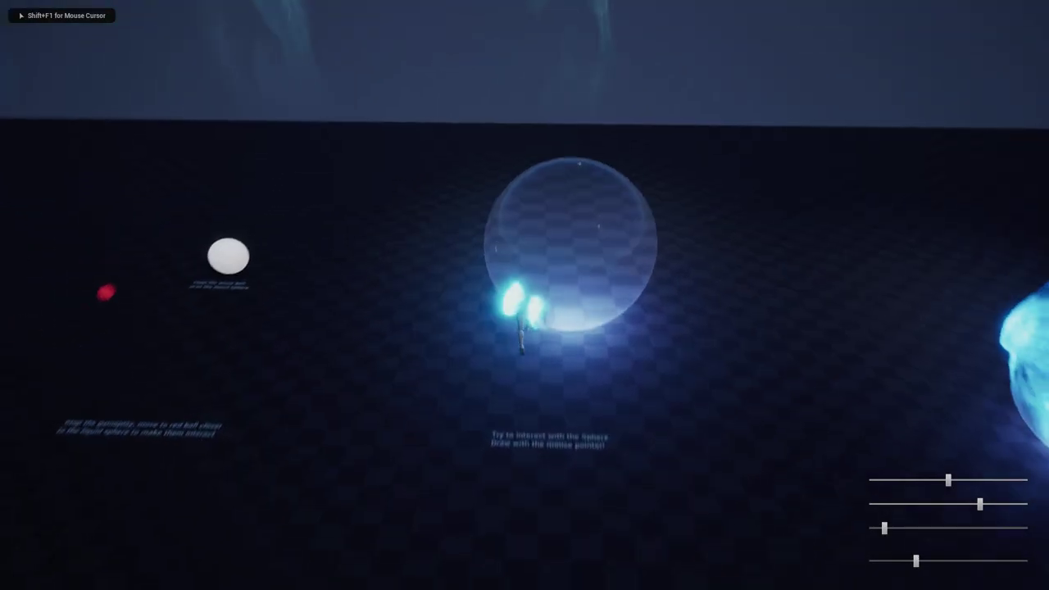
{"action": "key", "text": "d"}
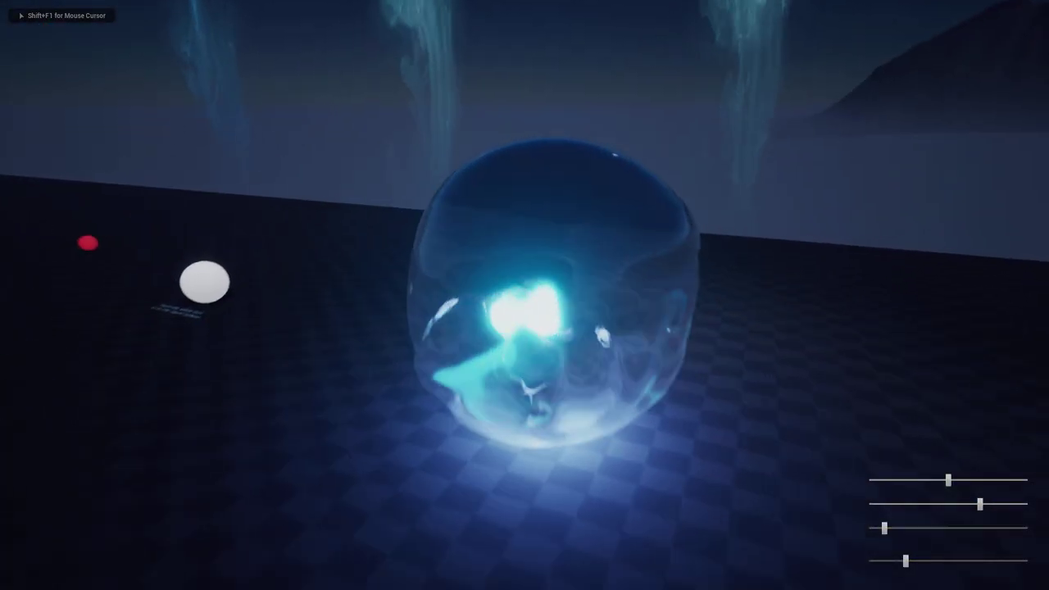
{"action": "key", "text": "d"}
{"action": "key", "text": "w"}
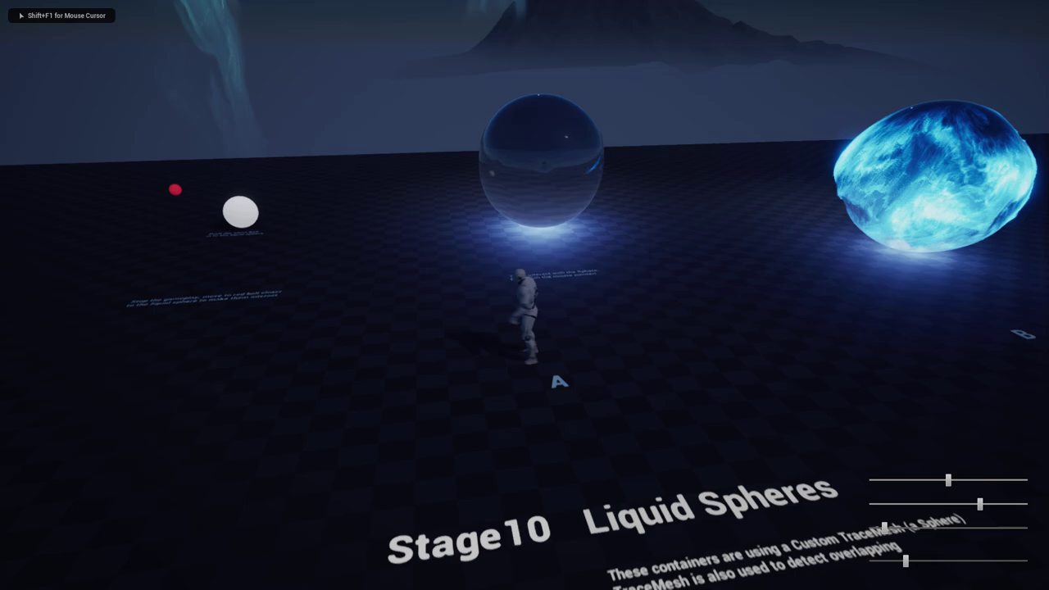
{"action": "key", "text": "w"}
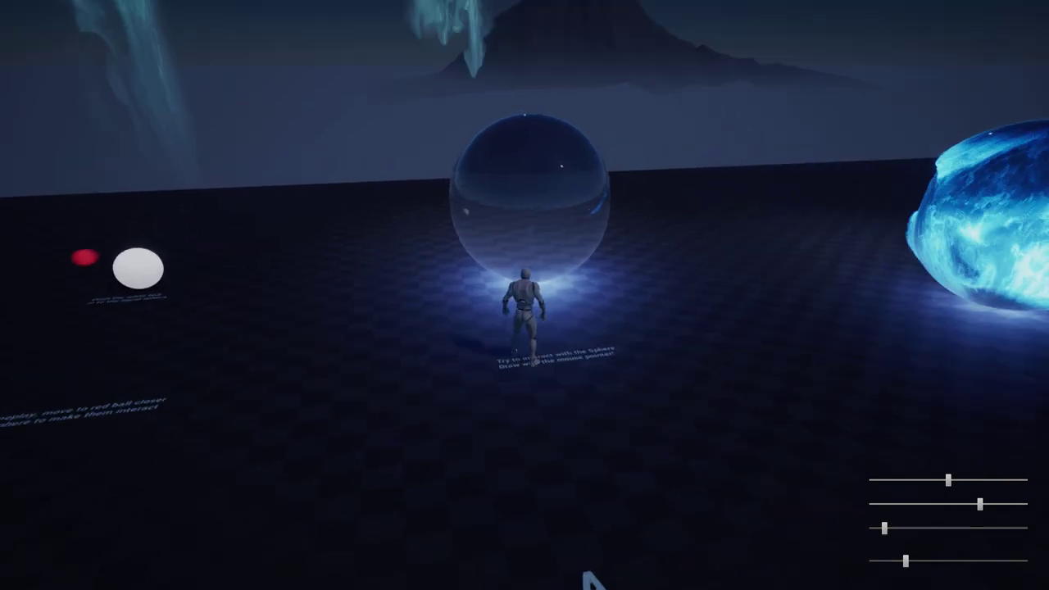
Stop the play session, restore the editor layout and open the level Usecase_011_DrivingParticlesWithFluid_LIVE17.
{"action": "key", "text": "F11"}
{"action": "key", "text": "Escape"}
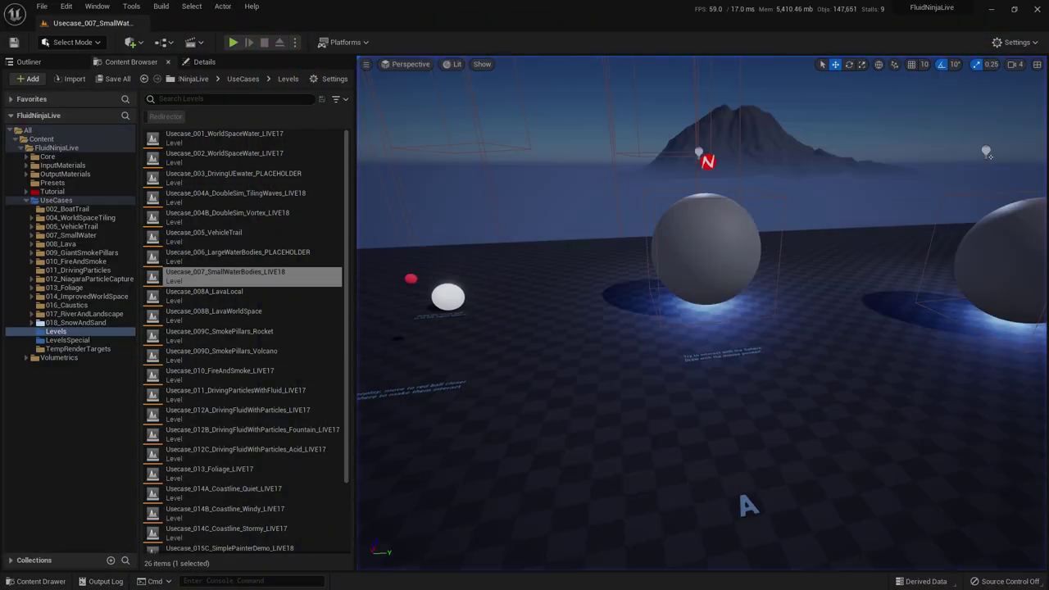
{"action": "scroll", "coordinate": [243, 341], "scroll_direction": "down", "scroll_amount": 3}
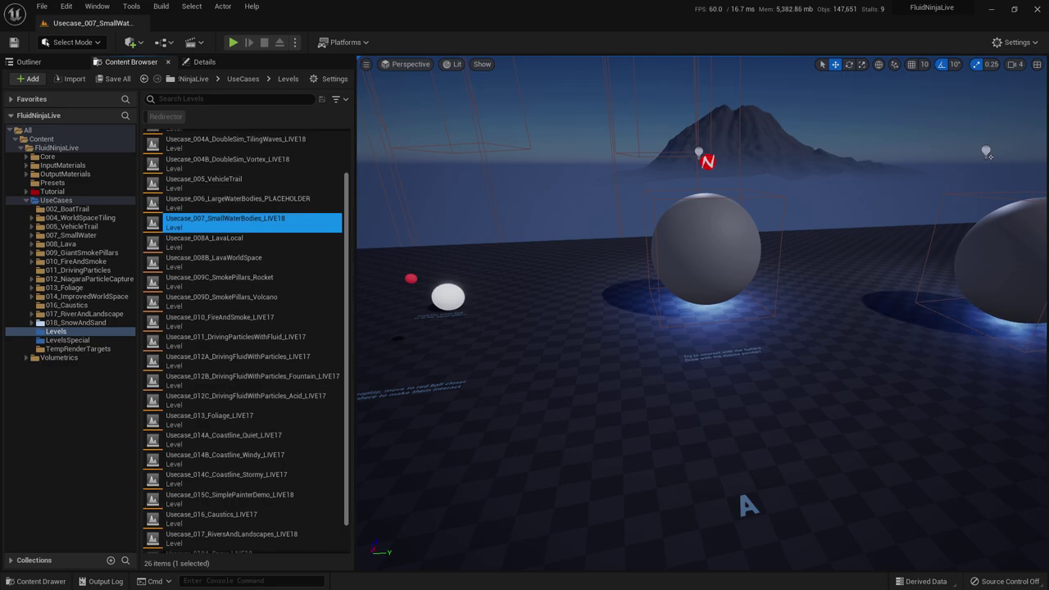
{"action": "left_click", "coordinate": [243, 341]}
{"action": "double_click", "coordinate": [244, 341]}
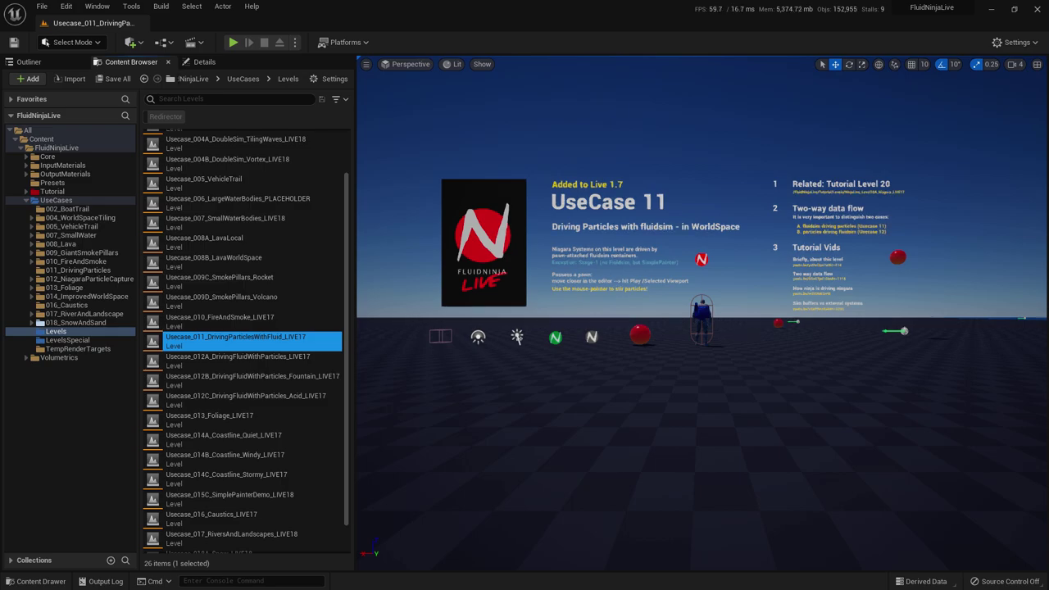
Enlarge the viewport to full screen, select ThirdPersonCharacter_Area and frame the Stage 0 Shaded Particles text.
{"action": "key", "text": "F11"}
{"action": "right_click_drag", "start_coordinate": [525, 328], "coordinate": [287, 324]}
{"action": "left_click", "coordinate": [449, 312]}
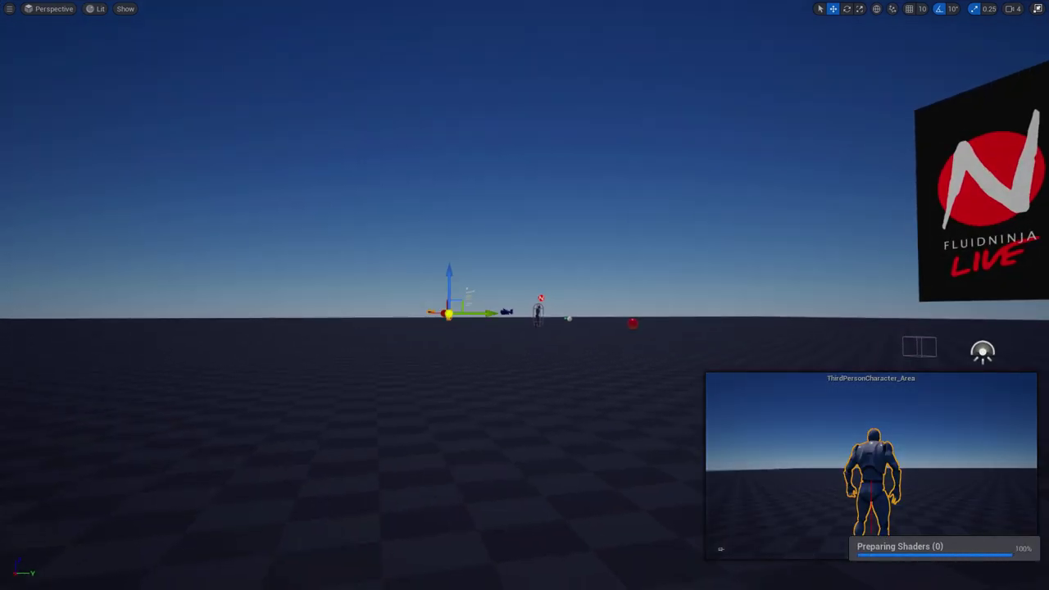
{"action": "key", "text": "f"}
{"action": "right_click_drag", "start_coordinate": [449, 312], "coordinate": [467, 274]}
{"action": "key", "text": "w"}
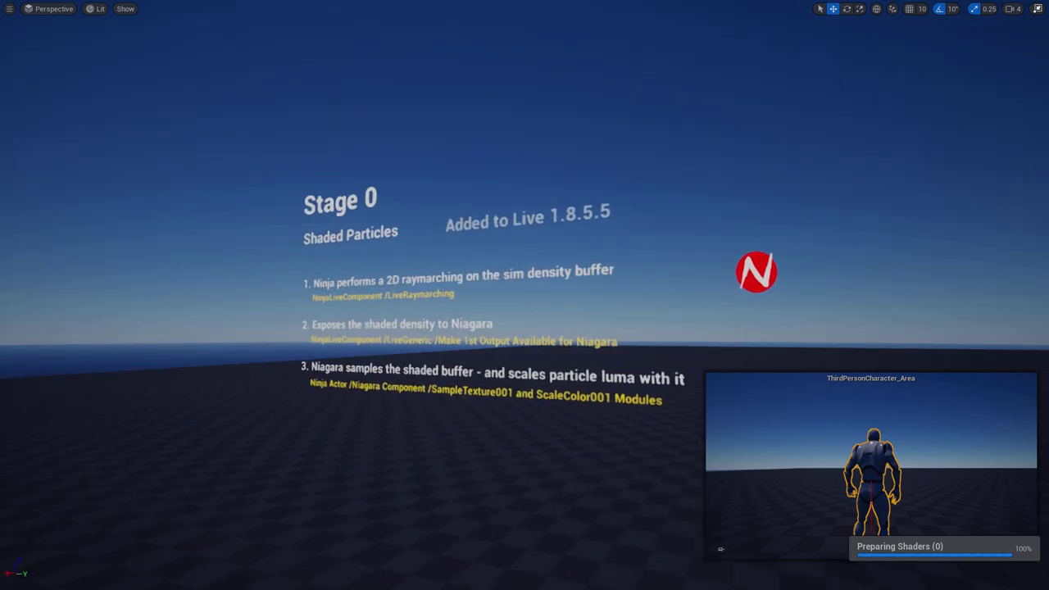
Play the level, run the character back and forth beside the Stage 0 text to stir the shaded particles, and stop playing.
{"action": "key", "text": "alt+p"}
{"action": "key", "text": "w"}
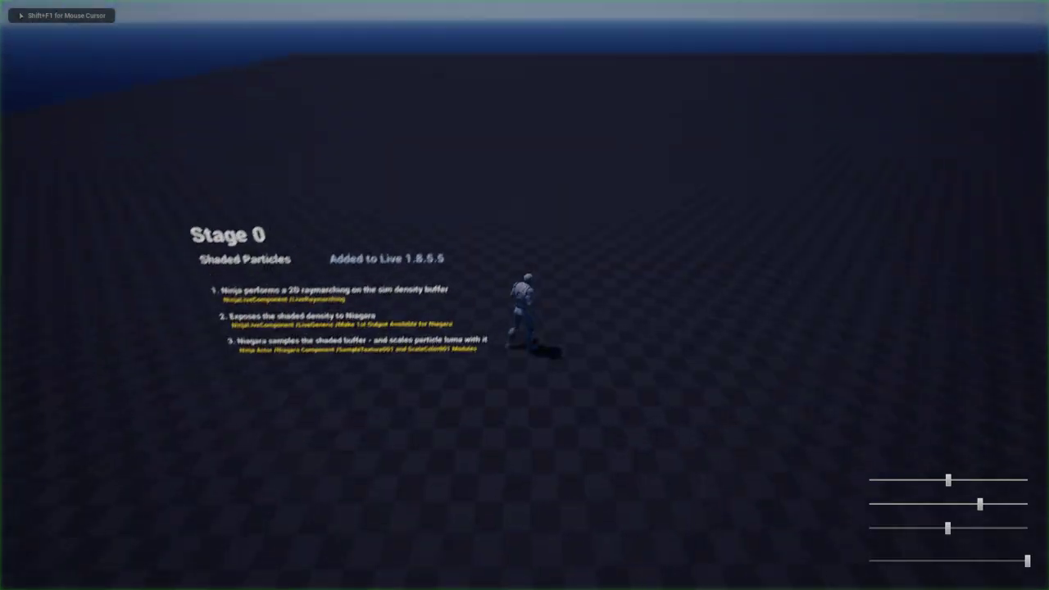
{"action": "key", "text": "d"}
{"action": "key", "text": "a"}
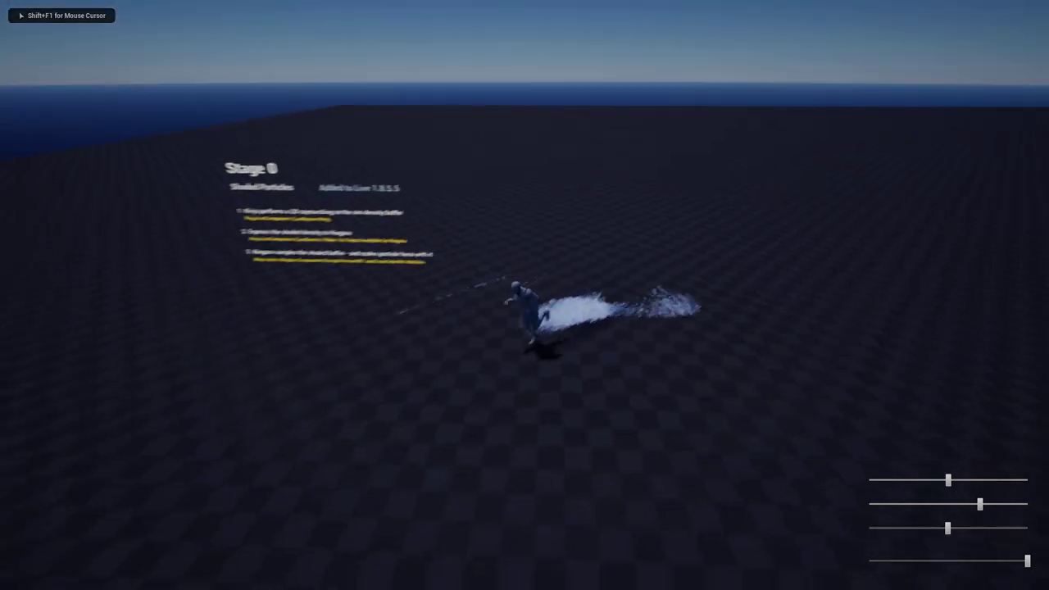
{"action": "key", "text": "d"}
{"action": "key", "text": "w"}
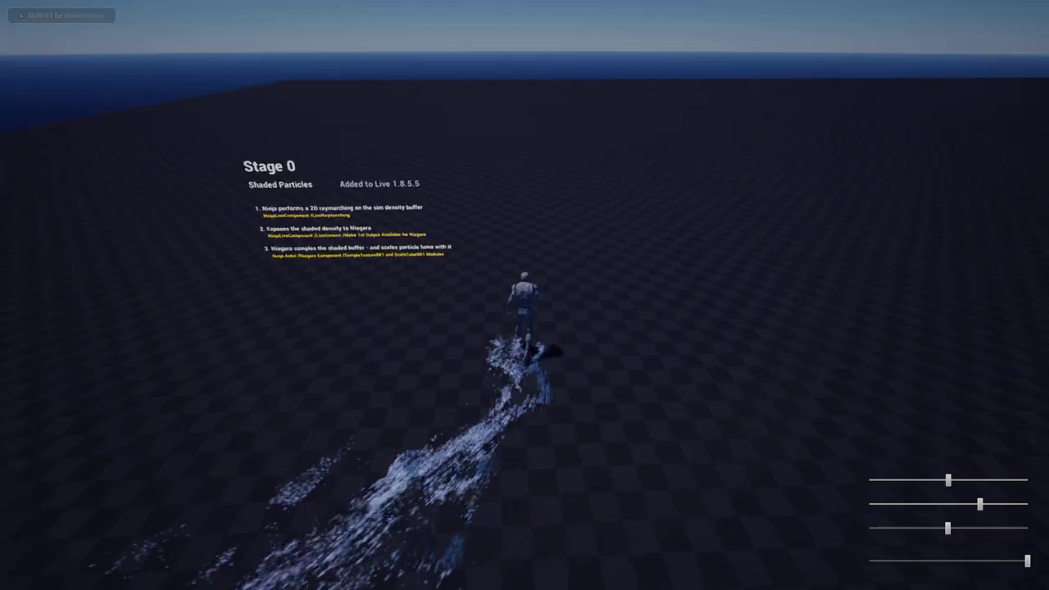
{"action": "key", "text": "d"}
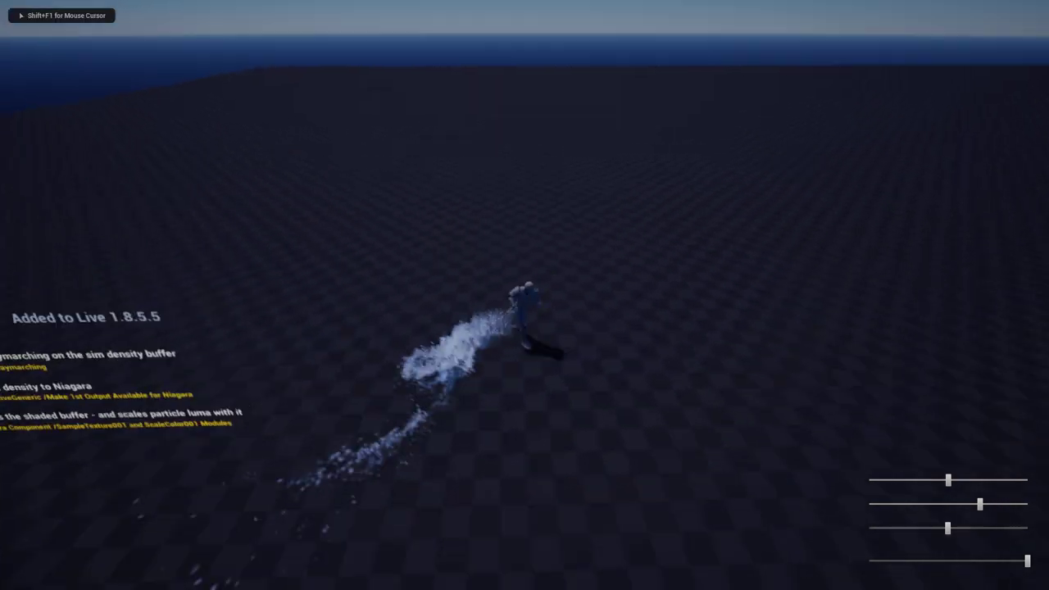
{"action": "key", "text": "a"}
{"action": "key", "text": "d"}
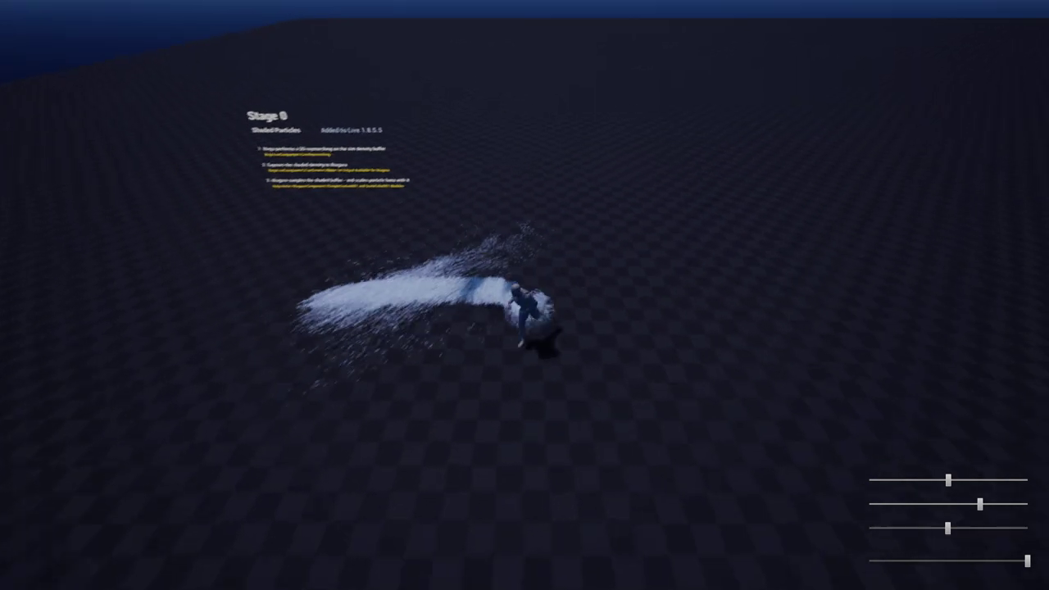
{"action": "key", "text": "a"}
{"action": "key", "text": "w"}
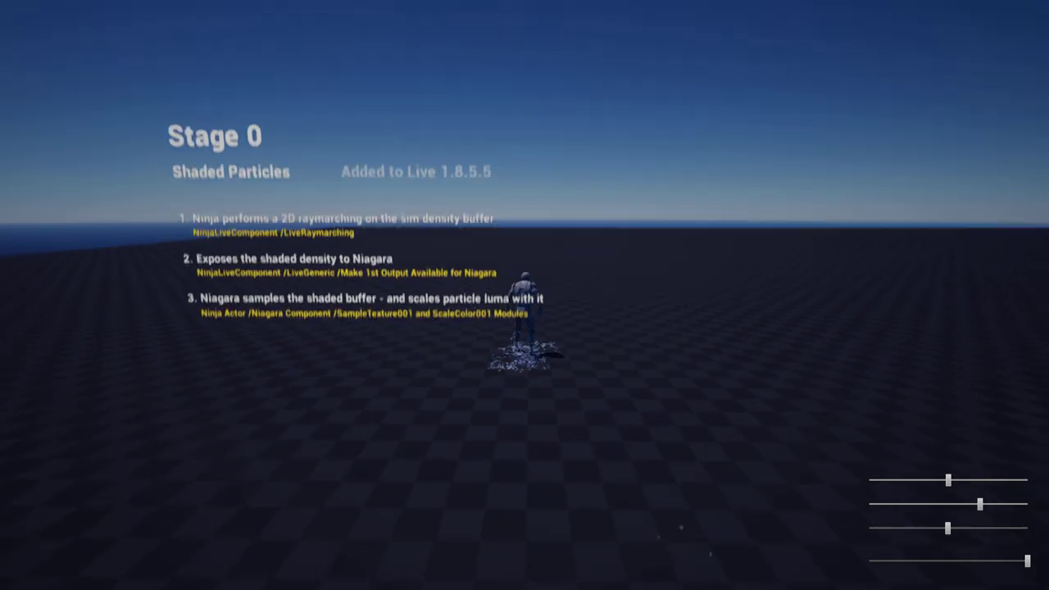
{"action": "key", "text": "Escape"}
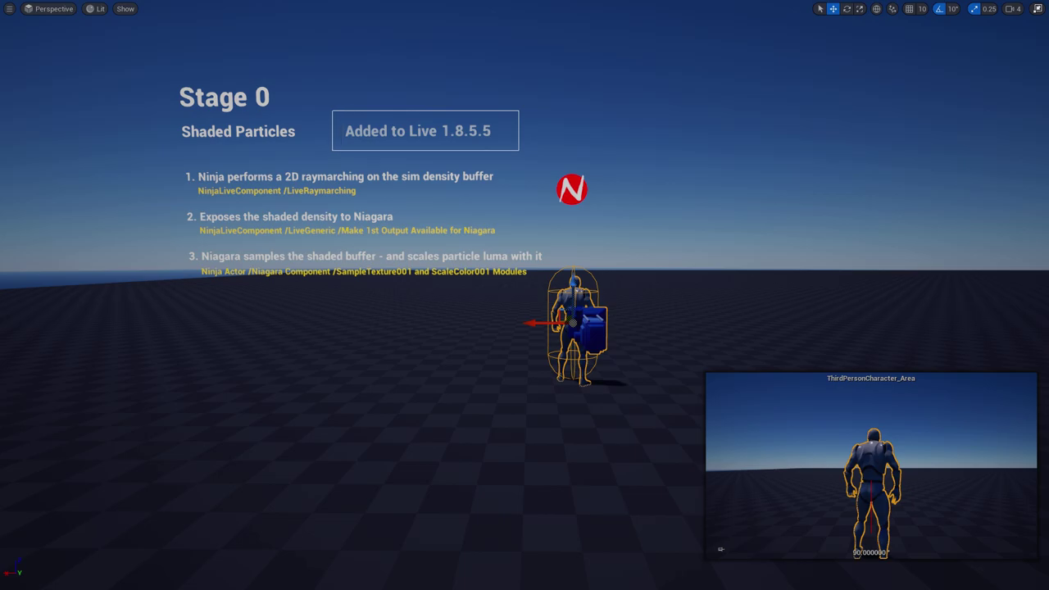
Outline the "Added to Live 1.8.5.5" label, clear the selection and view Stage 0 in the regular editor layout.
{"action": "mouse_move", "coordinate": [332, 151]}
{"action": "left_mouse_down", "text": "ctrl+alt"}
{"action": "mouse_move", "coordinate": [349, 120]}
{"action": "mouse_move", "coordinate": [337, 145]}
{"action": "left_mouse_up", "text": "ctrl+alt"}
{"action": "key", "text": "Escape"}
{"action": "key", "text": "s"}
{"action": "right_click_drag", "start_coordinate": [347, 131], "coordinate": [369, 139]}
{"action": "key", "text": "F11"}
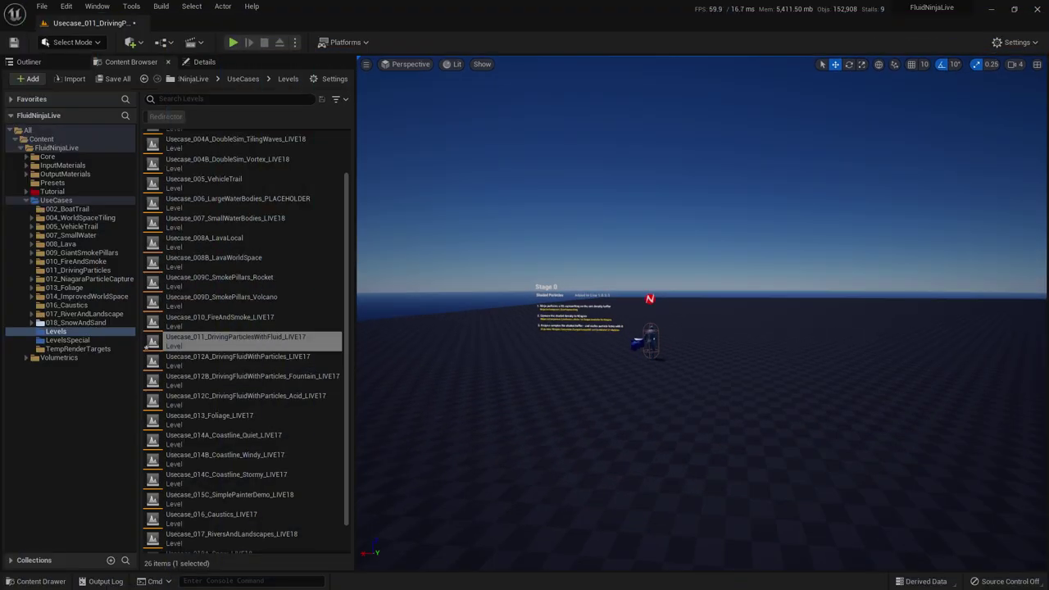
{"action": "key", "text": "w"}
{"action": "right_click_drag", "start_coordinate": [701, 313], "coordinate": [661, 313]}
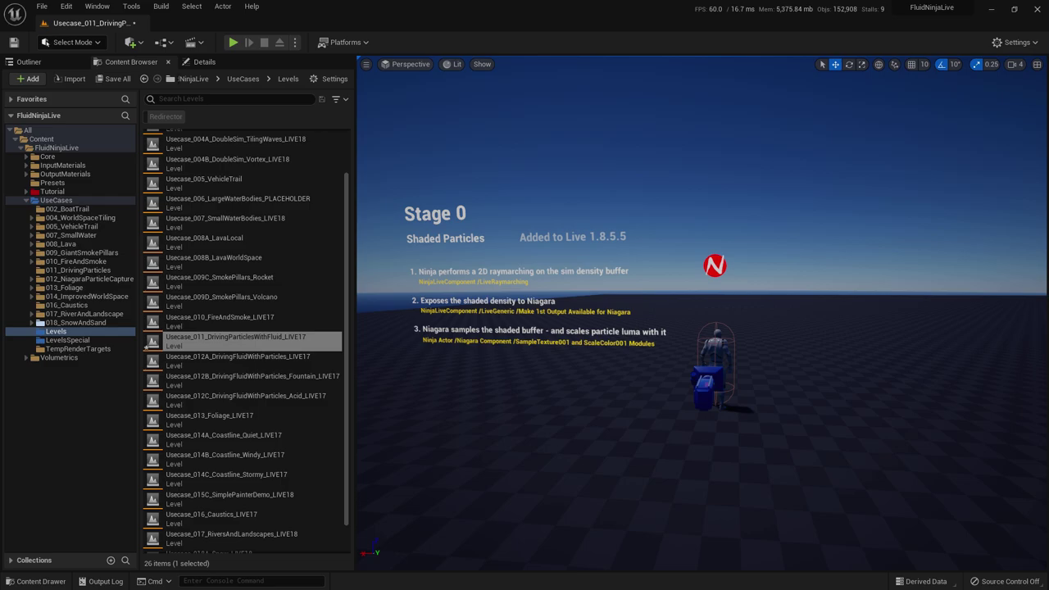
Open the NinjaLiveComponent blueprint from the FluidNinjaLive root folder.
{"action": "left_click", "coordinate": [26, 200]}
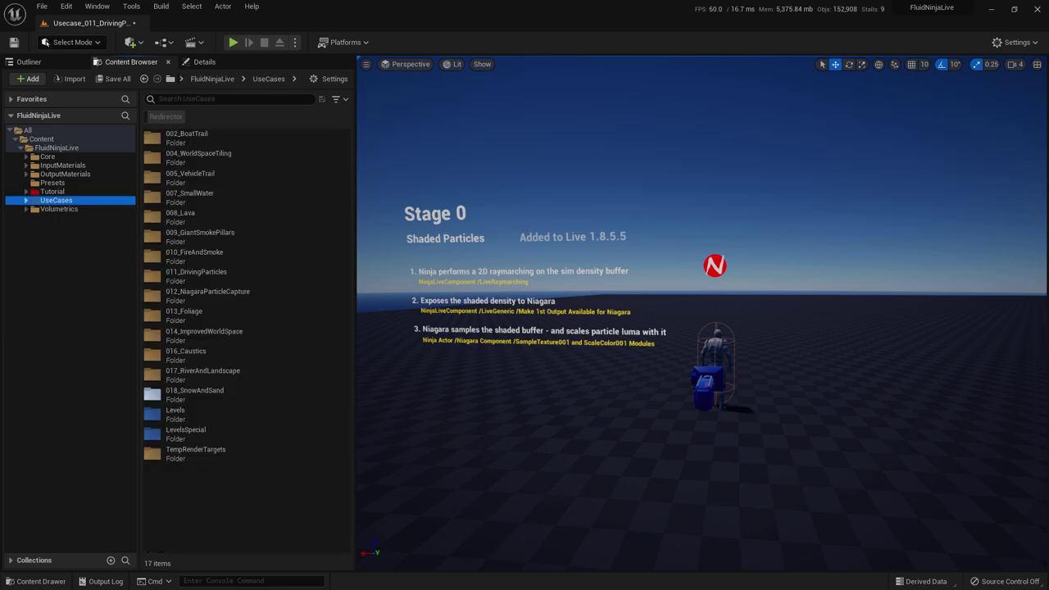
{"action": "left_click", "coordinate": [56, 148]}
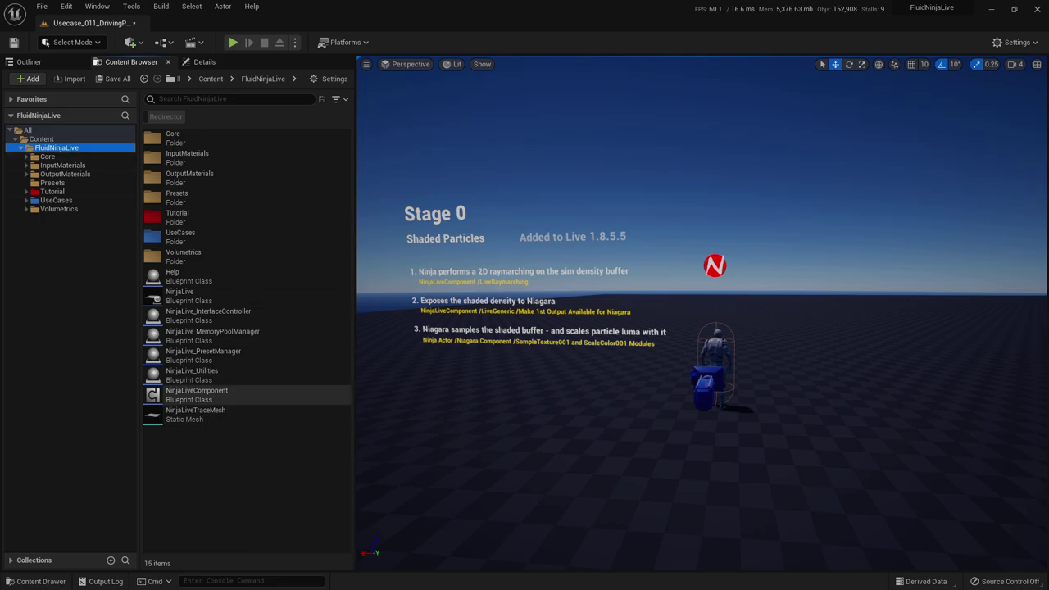
{"action": "left_click", "coordinate": [198, 395]}
{"action": "double_click", "coordinate": [196, 394]}
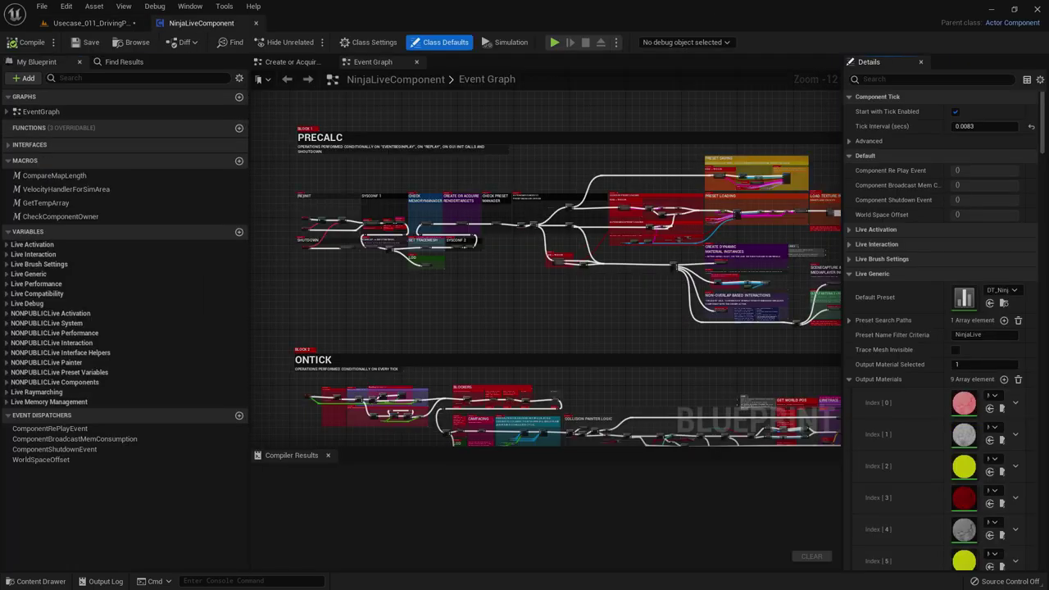
Examine the TSR workaround block, MODULE097, and its console command nodes in the Event Graph.
{"action": "right_click_drag", "start_coordinate": [795, 350], "coordinate": [372, 342]}
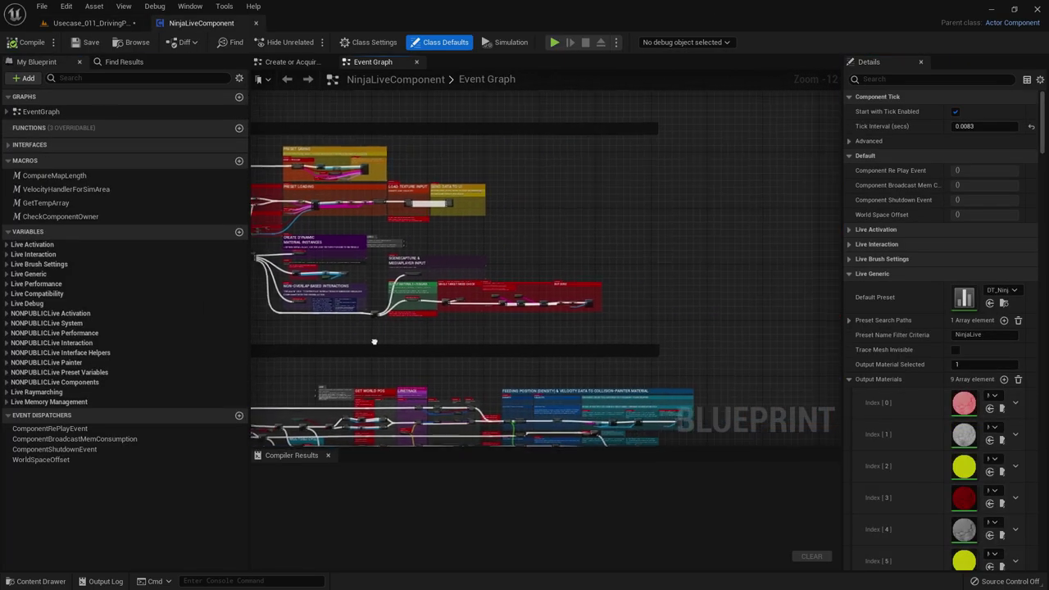
{"action": "scroll", "coordinate": [384, 264], "scroll_direction": "up", "scroll_amount": 13}
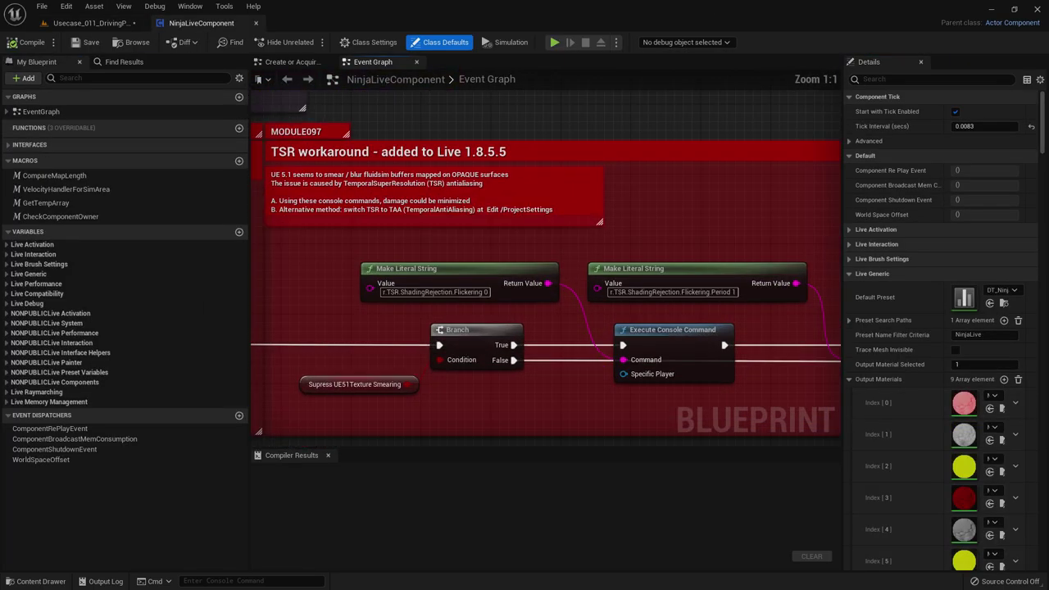
{"action": "left_click", "coordinate": [370, 257]}
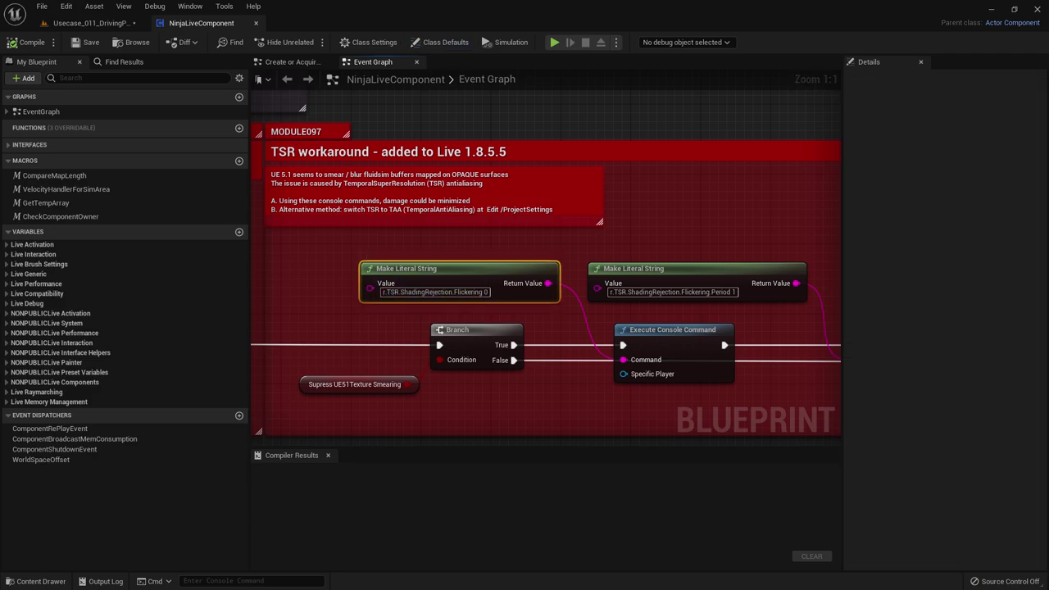
{"action": "mouse_move", "coordinate": [474, 314]}
{"action": "right_mouse_down"}
{"action": "mouse_move", "coordinate": [498, 316]}
{"action": "mouse_move", "coordinate": [466, 309]}
{"action": "right_mouse_up"}
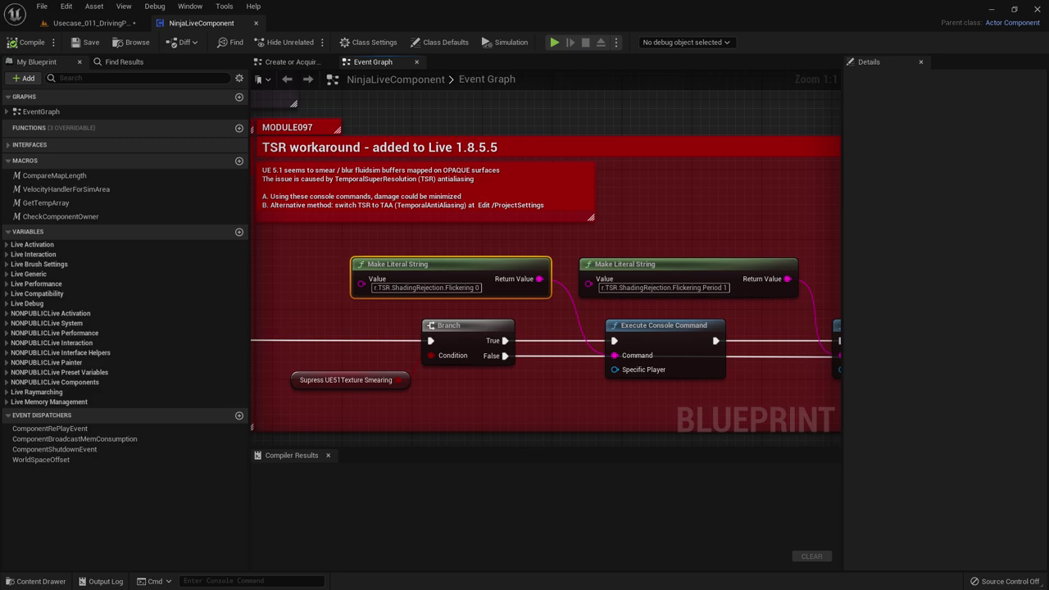
{"action": "scroll", "coordinate": [529, 240], "scroll_direction": "down", "scroll_amount": 1}
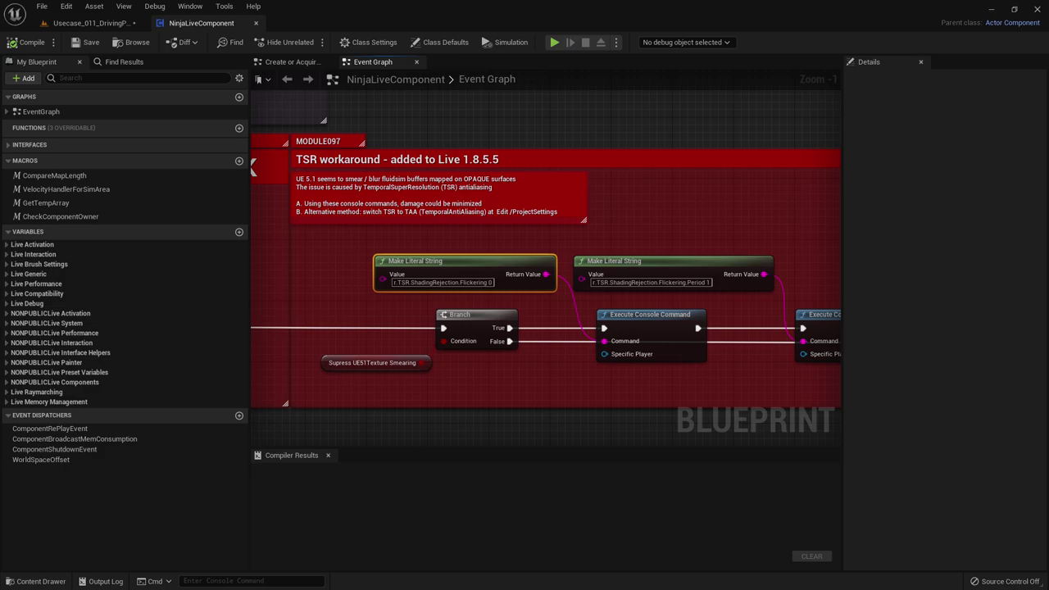
{"action": "key", "text": "Escape"}
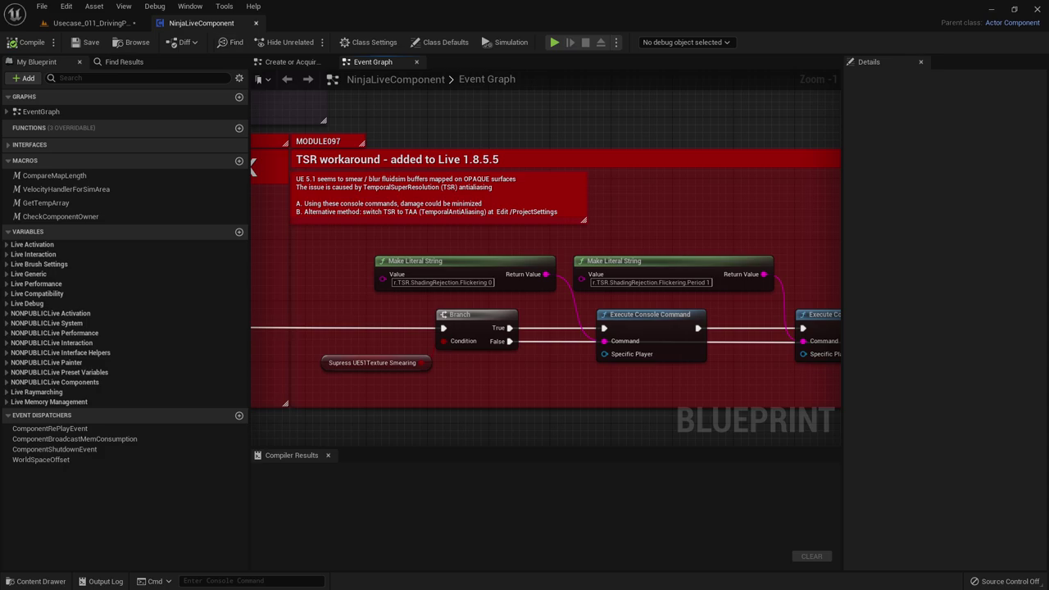
Search the blueprint for "1.8.5.5" and show the first Get Memory Pool Manager result in CreateOrAcquireRenderTargets.
{"action": "key", "text": "ctrl+f"}
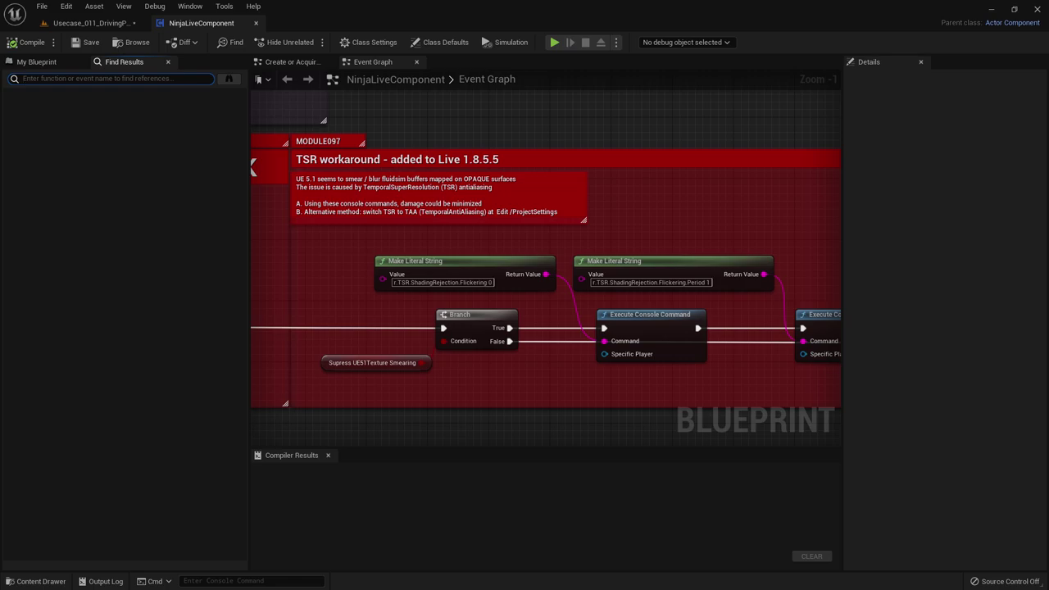
{"action": "type", "text": "1.8.5.5"}
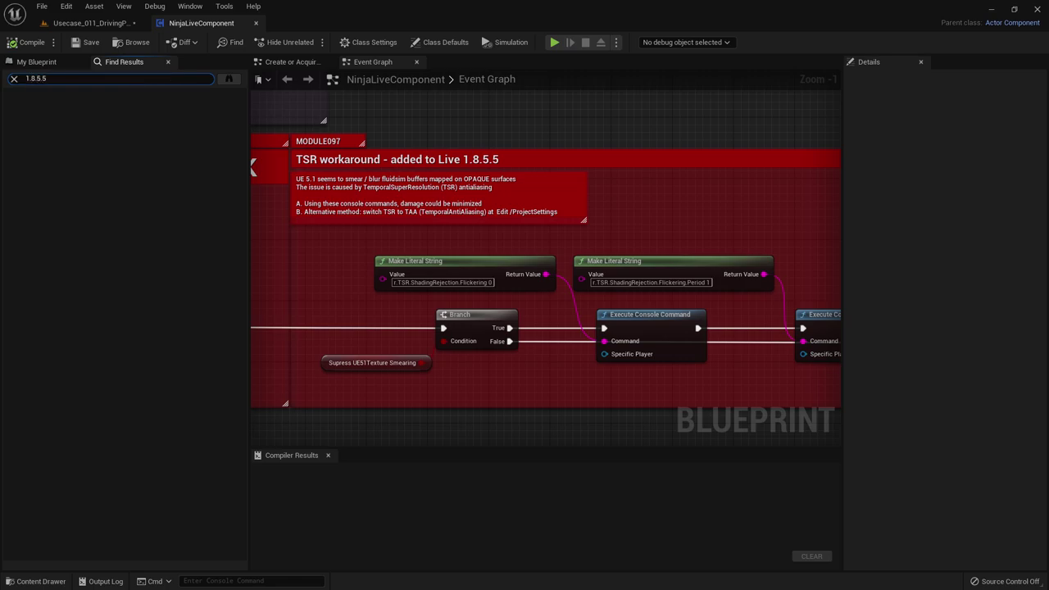
{"action": "key", "text": "Return"}
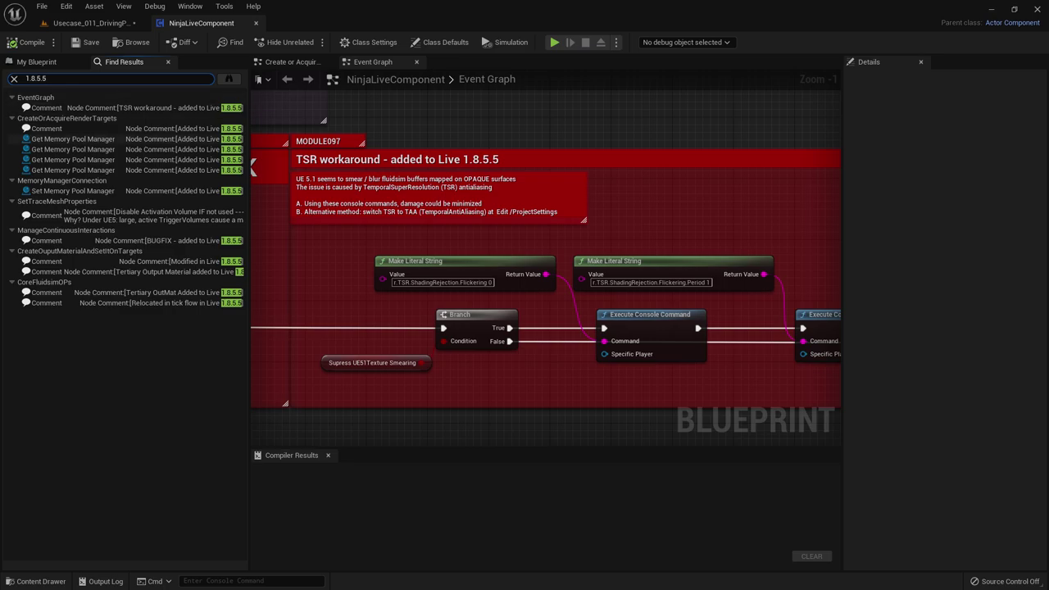
{"action": "left_click", "coordinate": [73, 139]}
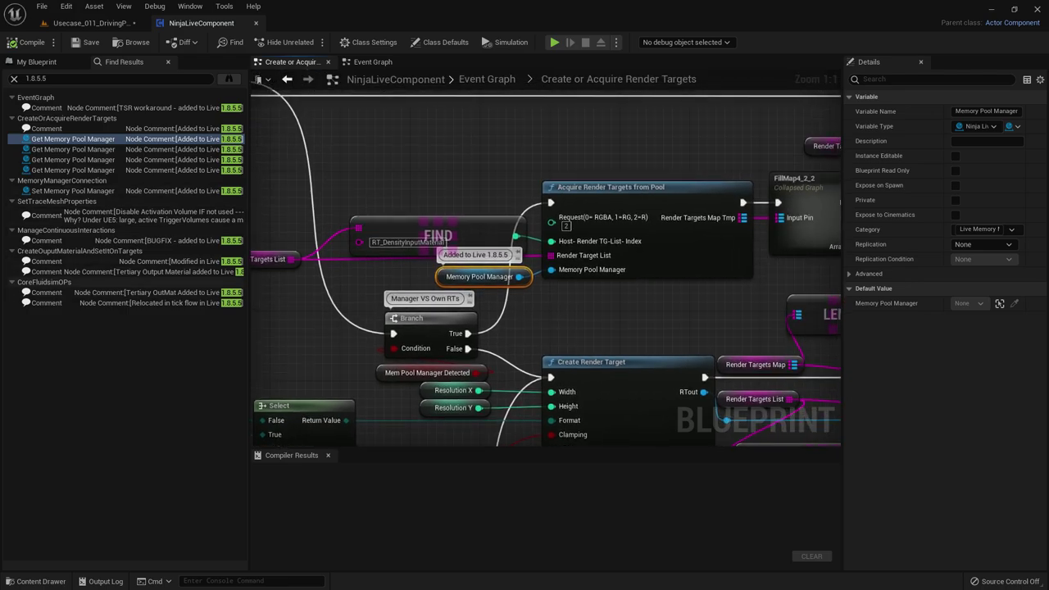
Jump to the "Modified in Live 1.8.5.5" comment and select the Set node for MI Tertiary Output.
{"action": "double_click", "coordinate": [139, 261]}
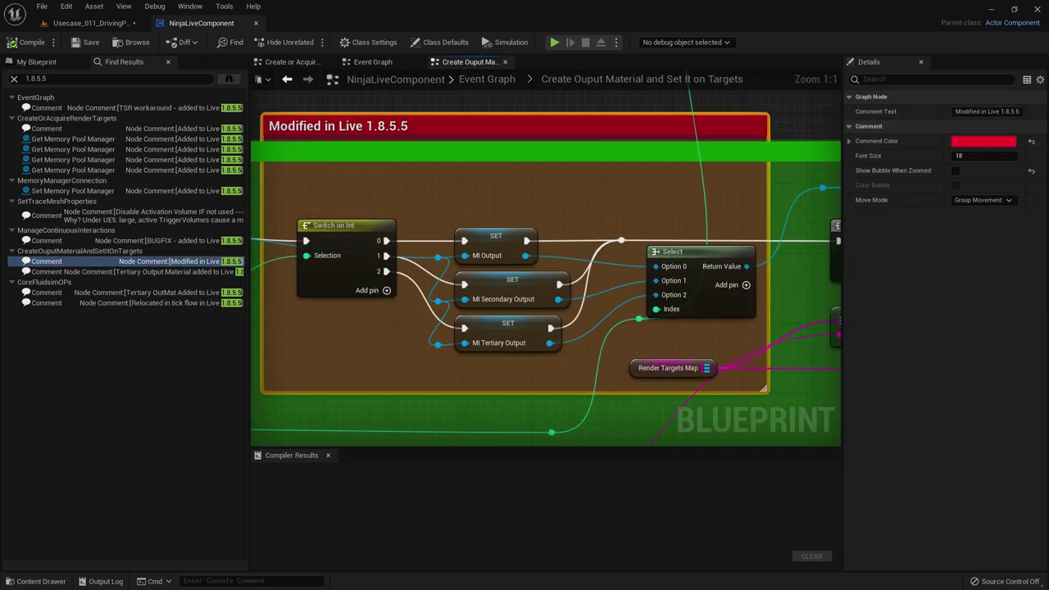
{"action": "scroll", "coordinate": [573, 315], "scroll_direction": "down", "scroll_amount": 1}
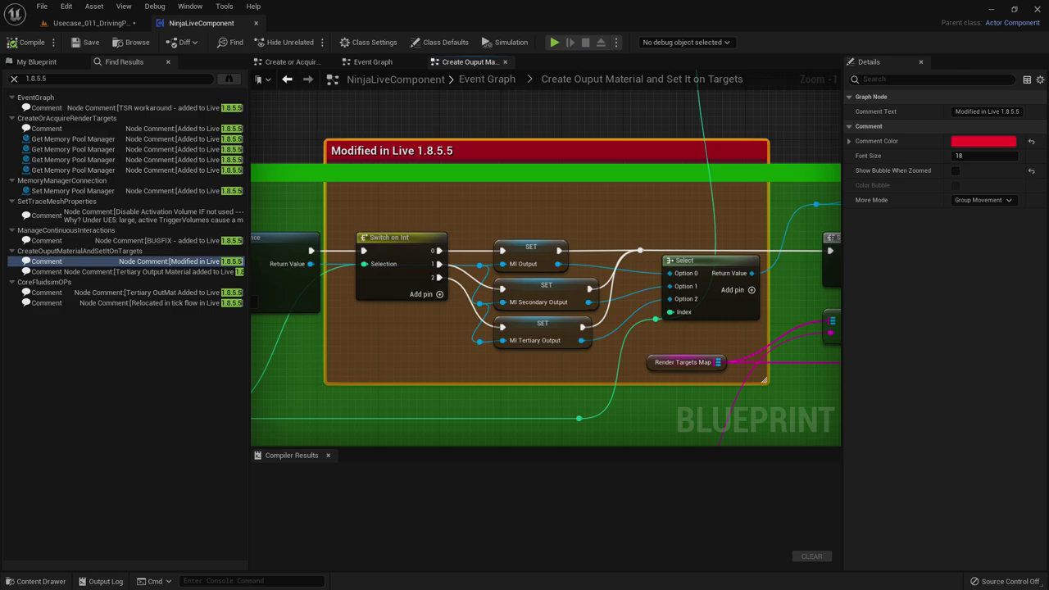
{"action": "left_click", "coordinate": [540, 327]}
{"action": "scroll", "coordinate": [448, 321], "scroll_direction": "down", "scroll_amount": 4}
{"action": "scroll", "coordinate": [382, 368], "scroll_direction": "up", "scroll_amount": 2}
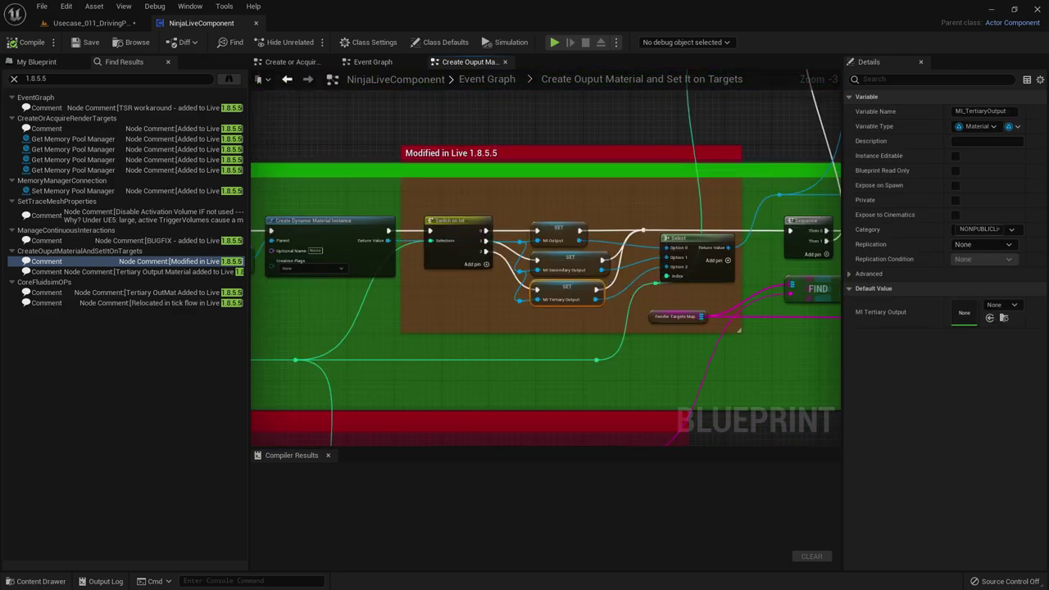
Show the blueprint's graph, macro and variable list, and close the NinjaLiveComponent blueprint.
{"action": "key", "text": "ctrl+f"}
{"action": "scroll", "coordinate": [627, 241], "scroll_direction": "down", "scroll_amount": 4}
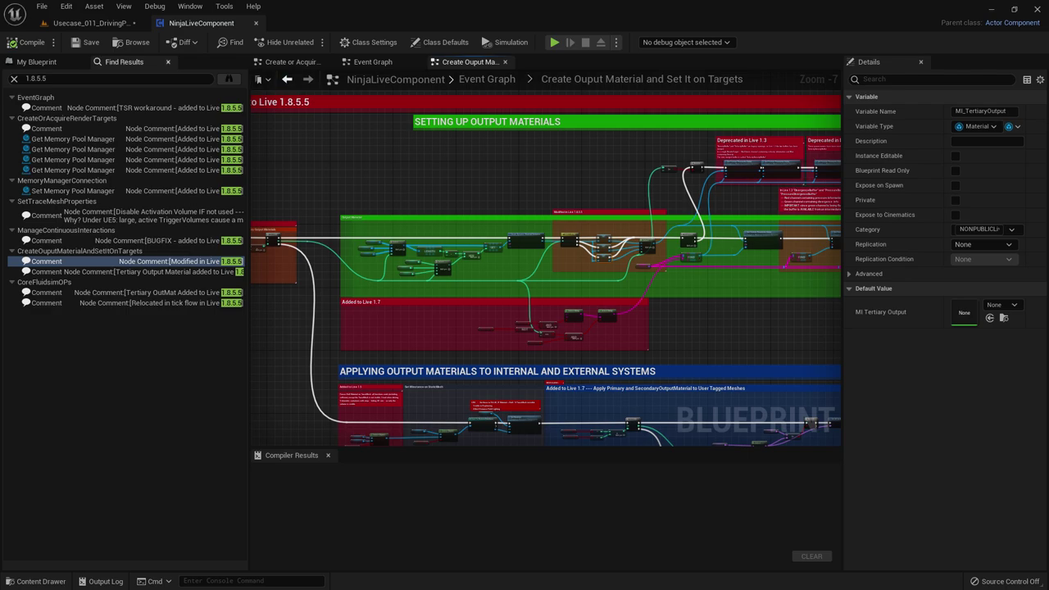
{"action": "left_click", "coordinate": [37, 63]}
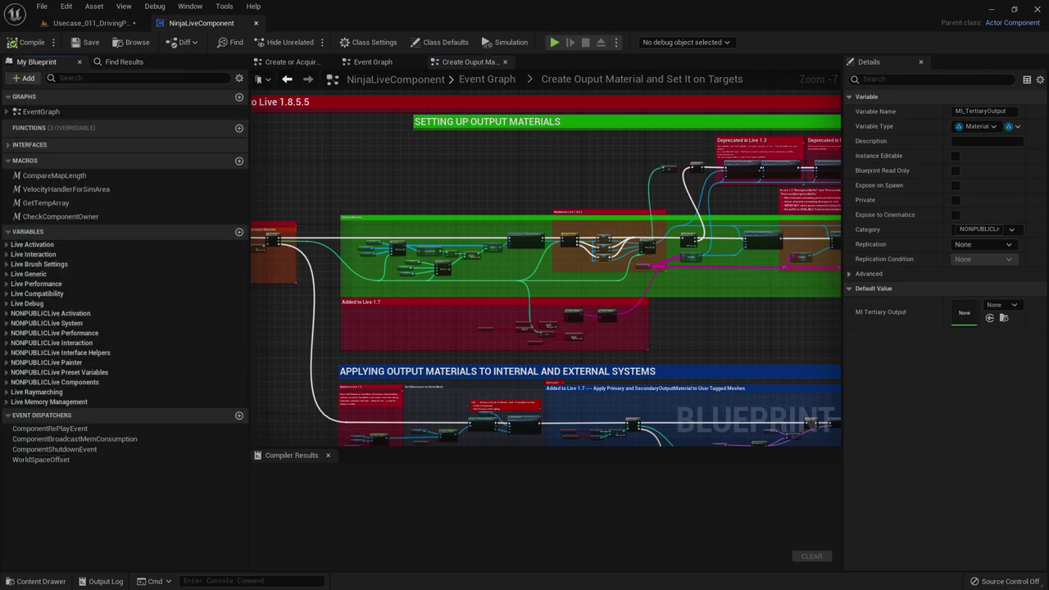
{"action": "left_click", "coordinate": [255, 23]}
Show the project-wide Find in Blueprints options in the level editor and dismiss them.
{"action": "left_click", "coordinate": [131, 6]}
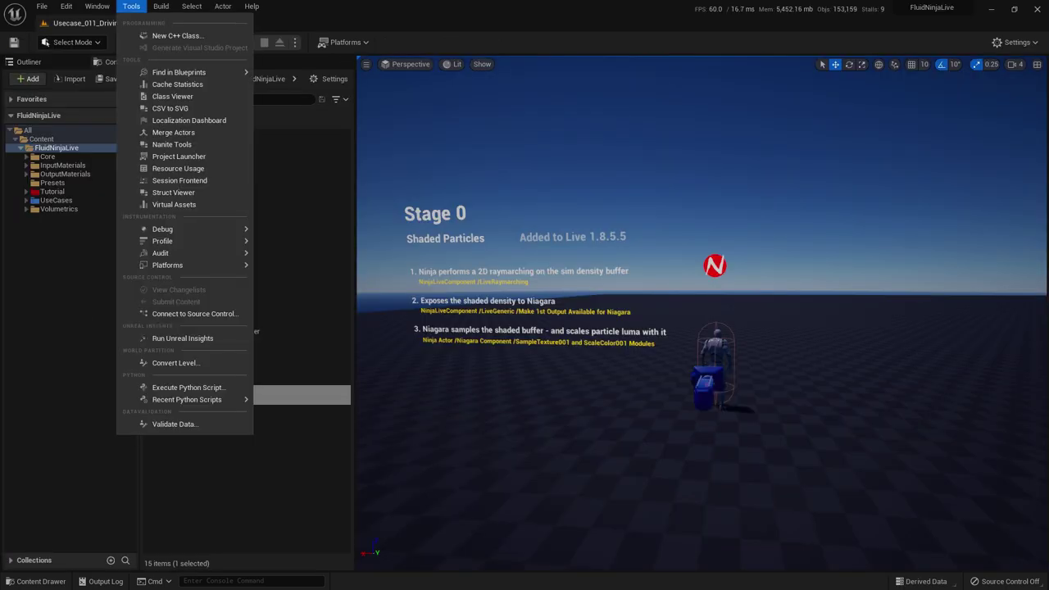
{"action": "mouse_move", "coordinate": [185, 72]}
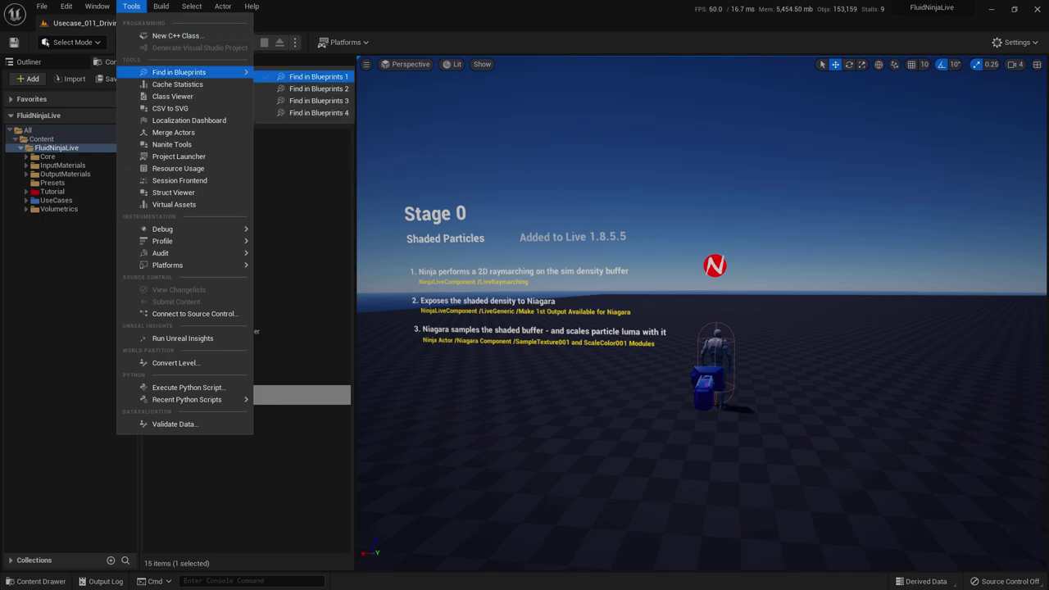
{"action": "left_click", "coordinate": [287, 484]}
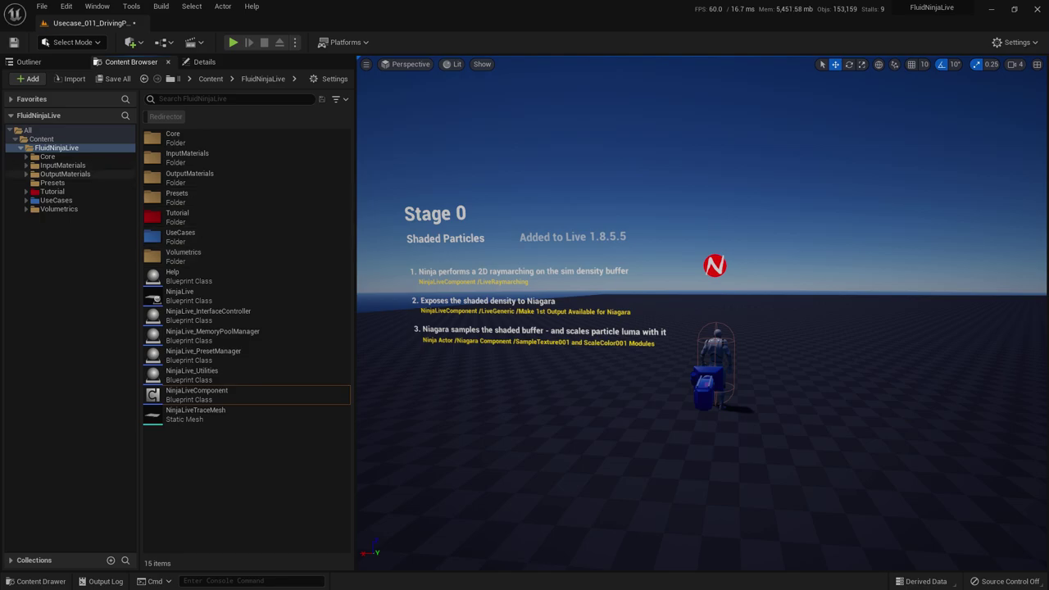
Open the M_NinjaOutput_WorldSpaceGeneric material from the OutputMaterials/BaseMaterials folder.
{"action": "left_click", "coordinate": [26, 174]}
{"action": "left_click", "coordinate": [68, 182]}
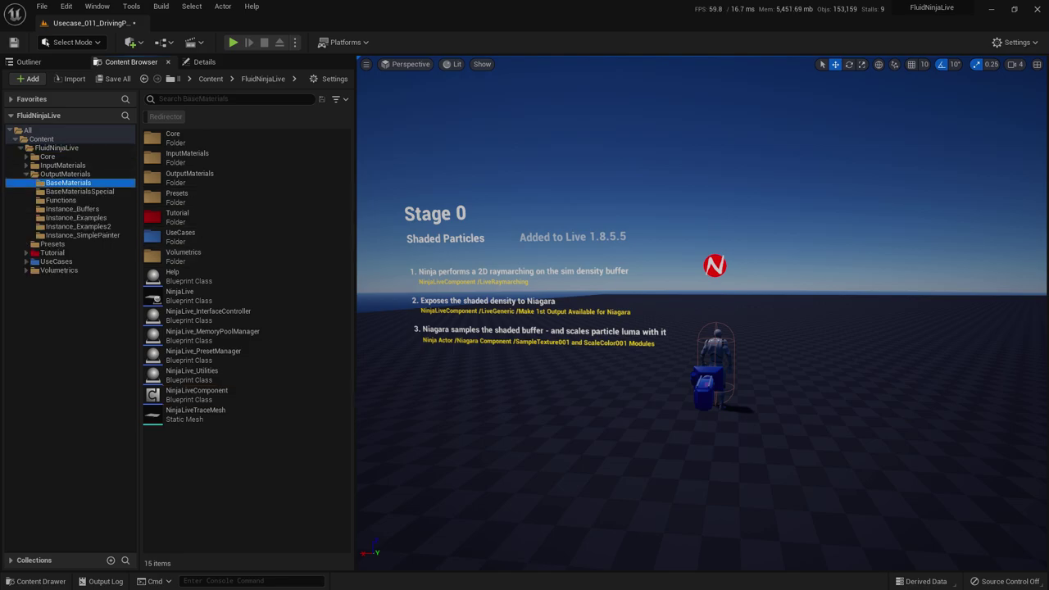
{"action": "double_click", "coordinate": [217, 196]}
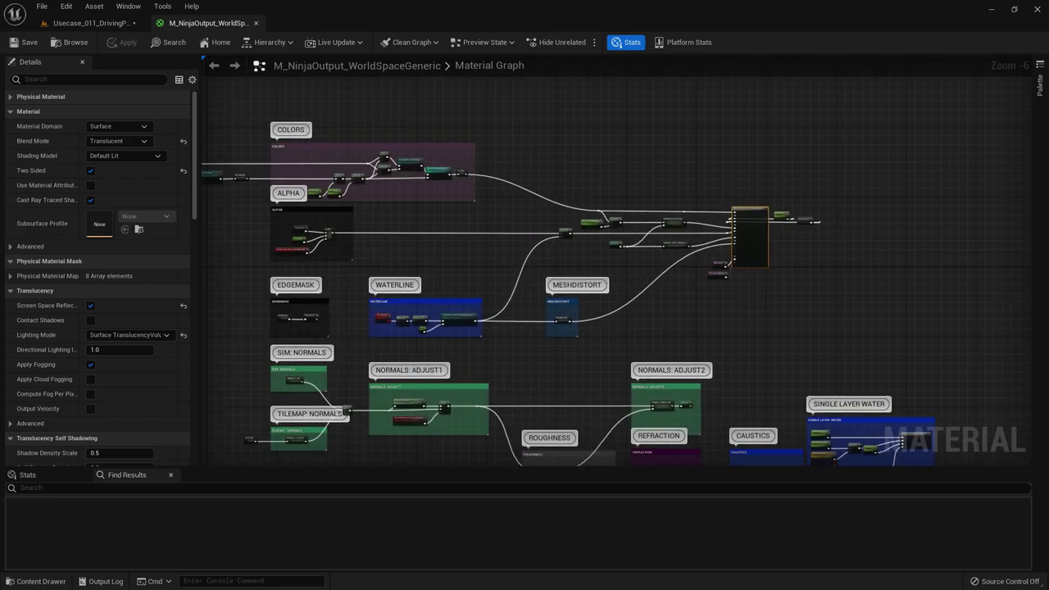
Examine the labelled modules of the material graph, including Waterline, Colors, Alpha, Tilemaps, Sim Sampler, Flowmap and Combine Sim + Tile Density.
{"action": "scroll", "coordinate": [623, 331], "scroll_direction": "up", "scroll_amount": 8}
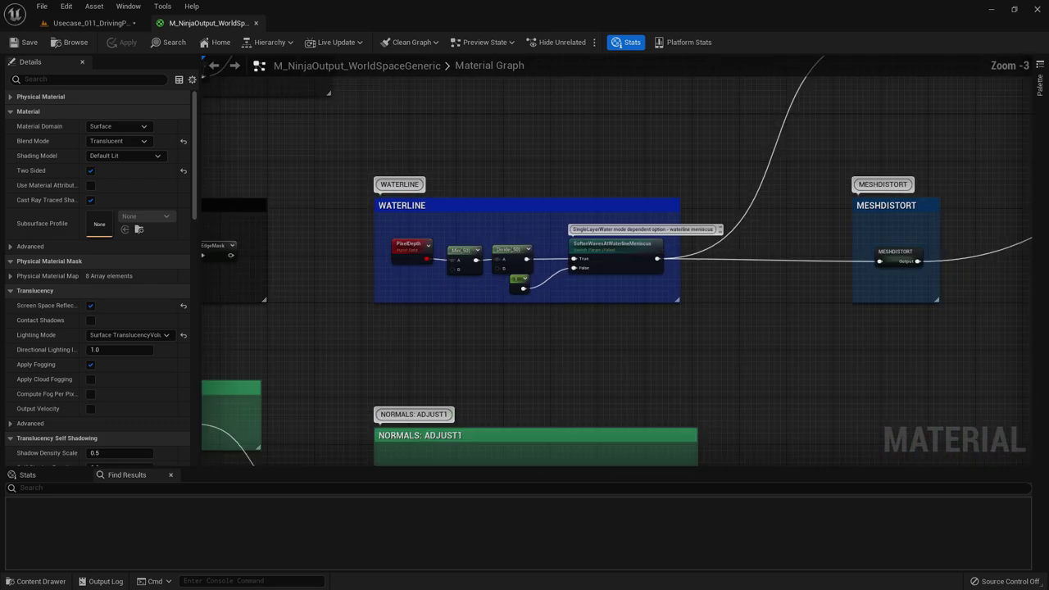
{"action": "scroll", "coordinate": [668, 340], "scroll_direction": "down", "scroll_amount": 3}
{"action": "scroll", "coordinate": [669, 339], "scroll_direction": "down", "scroll_amount": 4}
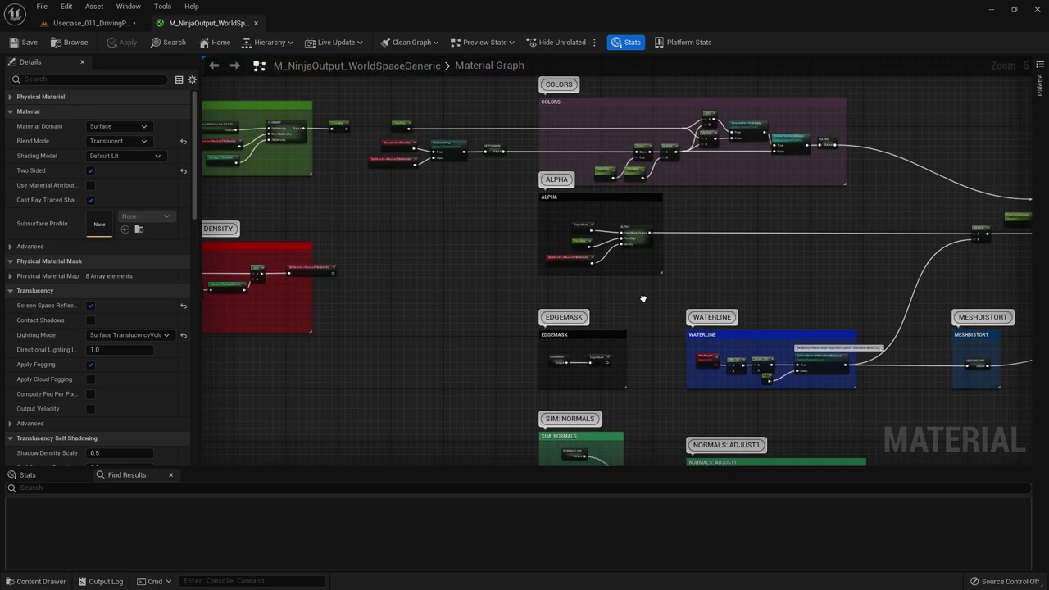
{"action": "right_click_drag", "start_coordinate": [481, 336], "coordinate": [705, 305]}
{"action": "scroll", "coordinate": [524, 244], "scroll_direction": "up", "scroll_amount": 3}
{"action": "right_click_drag", "start_coordinate": [525, 245], "coordinate": [630, 232]}
{"action": "scroll", "coordinate": [576, 238], "scroll_direction": "up", "scroll_amount": 2}
{"action": "scroll", "coordinate": [575, 238], "scroll_direction": "down", "scroll_amount": 1}
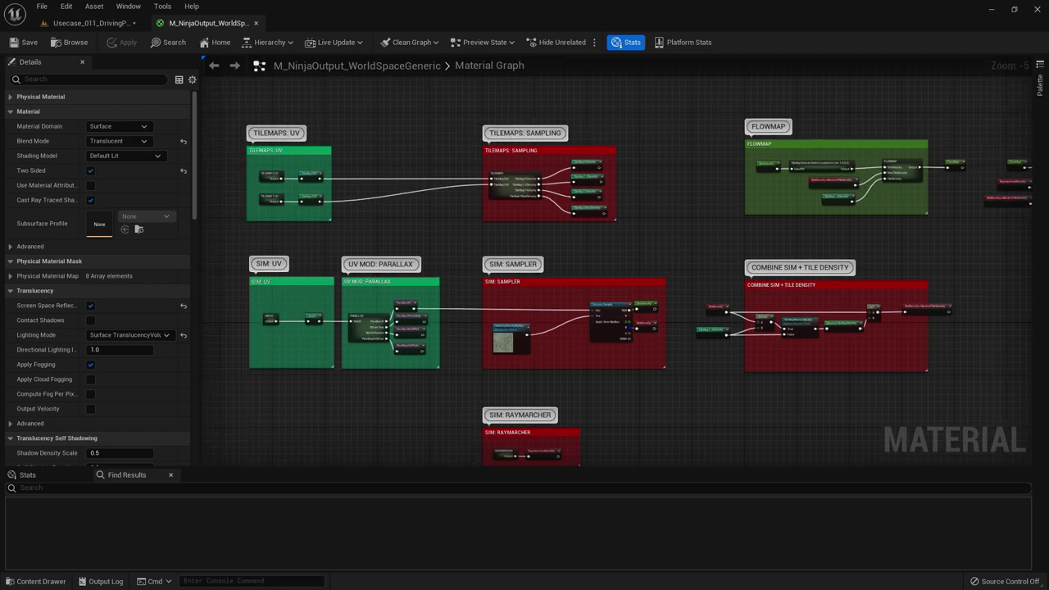
{"action": "right_click_drag", "start_coordinate": [740, 401], "coordinate": [732, 358]}
{"action": "mouse_move", "coordinate": [1017, 367]}
{"action": "right_mouse_down"}
{"action": "mouse_move", "coordinate": [585, 328]}
{"action": "mouse_move", "coordinate": [494, 257]}
{"action": "mouse_move", "coordinate": [374, 262]}
{"action": "right_mouse_up"}
{"action": "scroll", "coordinate": [633, 329], "scroll_direction": "down", "scroll_amount": 1}
{"action": "right_click_drag", "start_coordinate": [731, 312], "coordinate": [565, 299]}
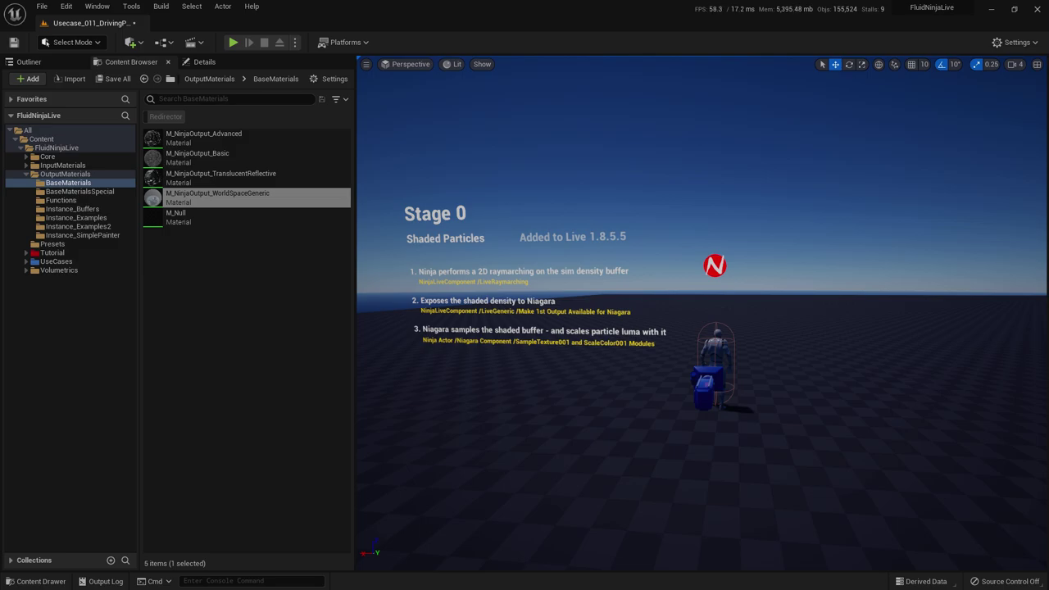
Open the NinjaLive_Level00_LIVE18 level from the Tutorial/Levels folder and display its viewport full screen.
{"action": "mouse_move", "coordinate": [702, 313]}
{"action": "right_mouse_down"}
{"action": "mouse_move", "coordinate": [730, 313]}
{"action": "mouse_move", "coordinate": [711, 317]}
{"action": "right_mouse_up"}
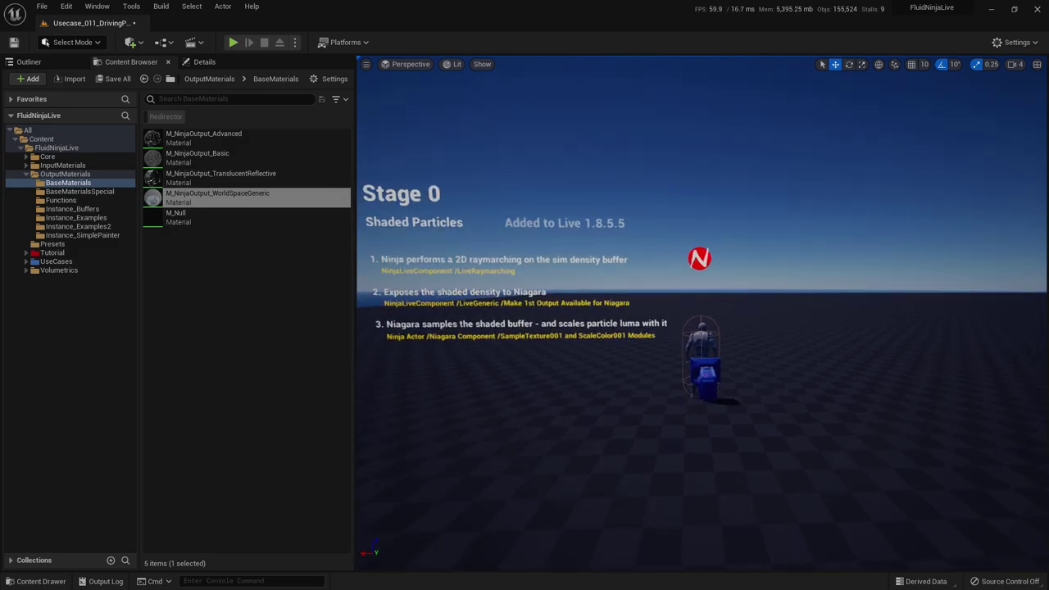
{"action": "double_click", "coordinate": [54, 252]}
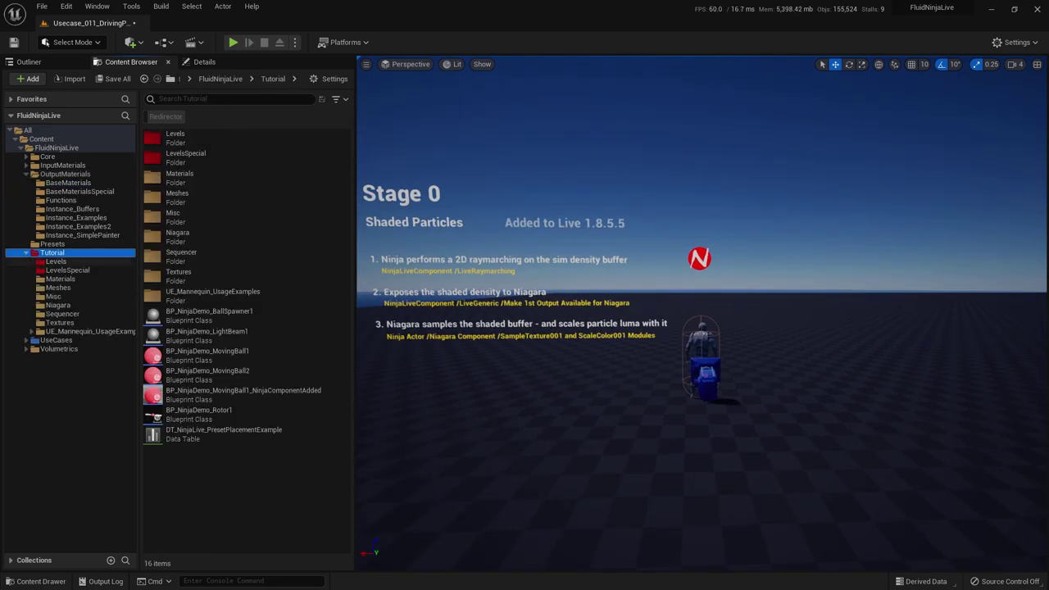
{"action": "left_click", "coordinate": [56, 262]}
{"action": "double_click", "coordinate": [204, 138]}
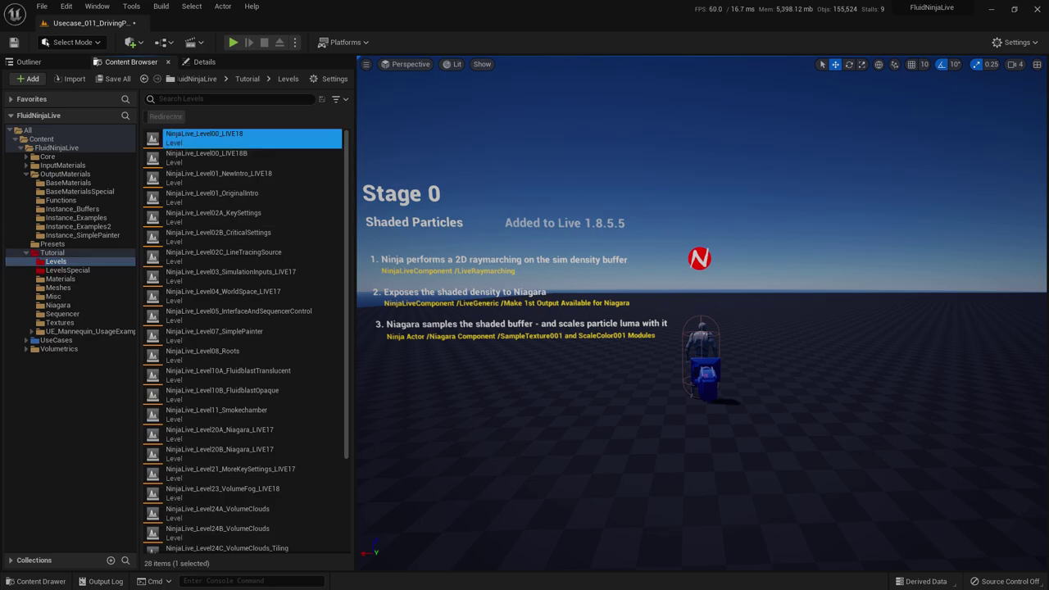
{"action": "left_click", "coordinate": [617, 423]}
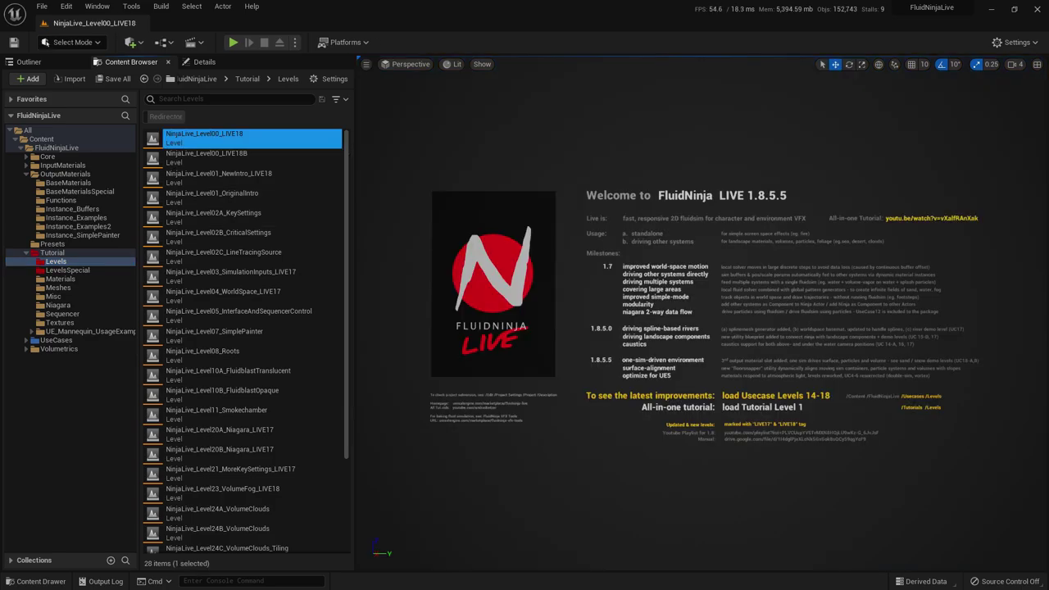
{"action": "key", "text": "F11"}
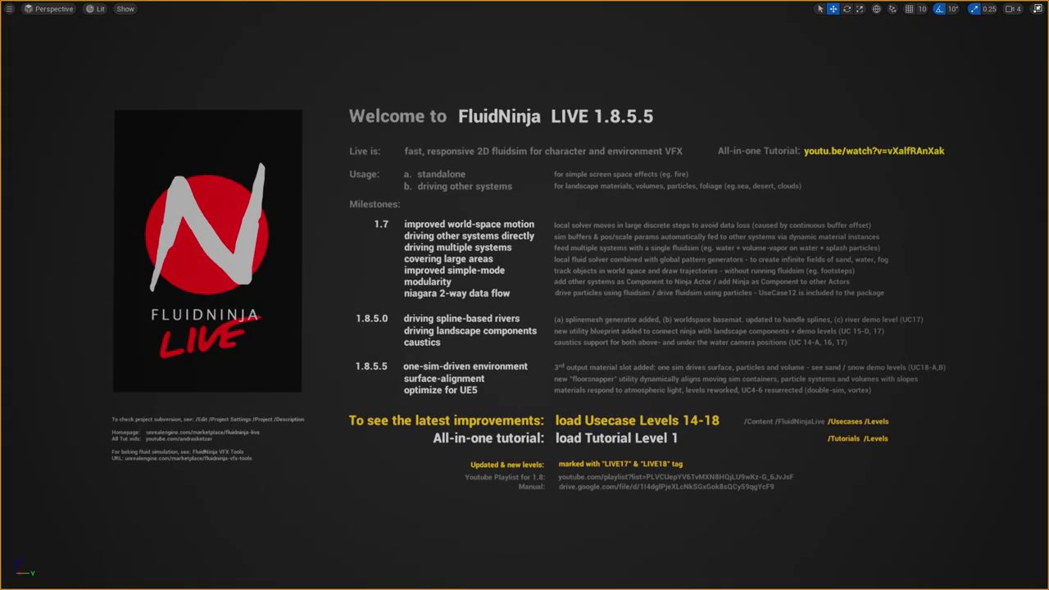